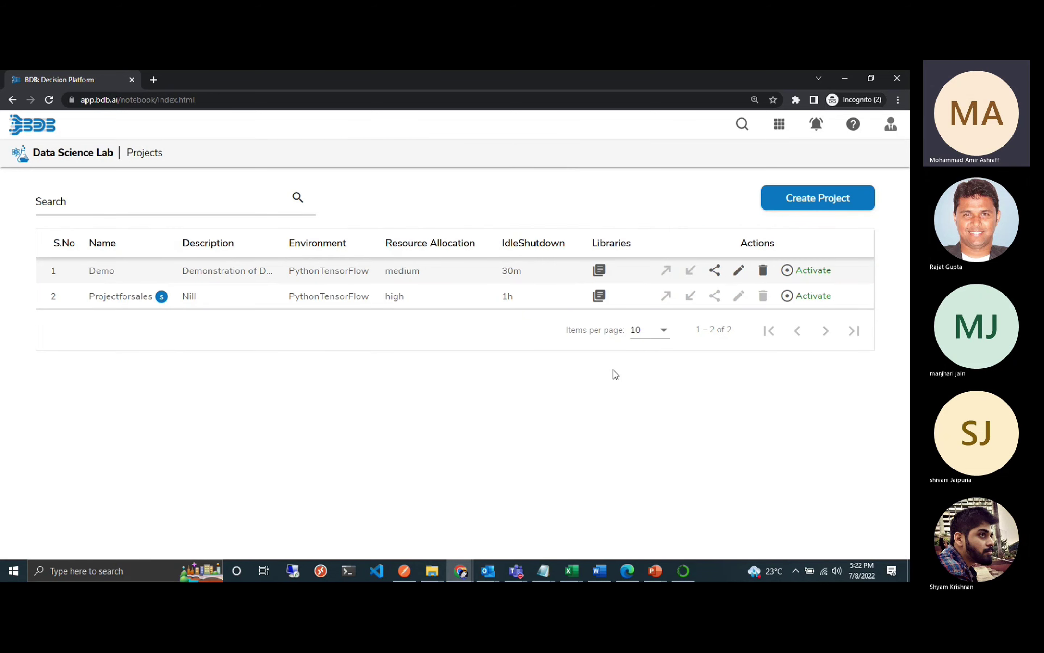
Activate the Projectforsales project and open it.
{"action": "left_click", "coordinate": [814, 296]}
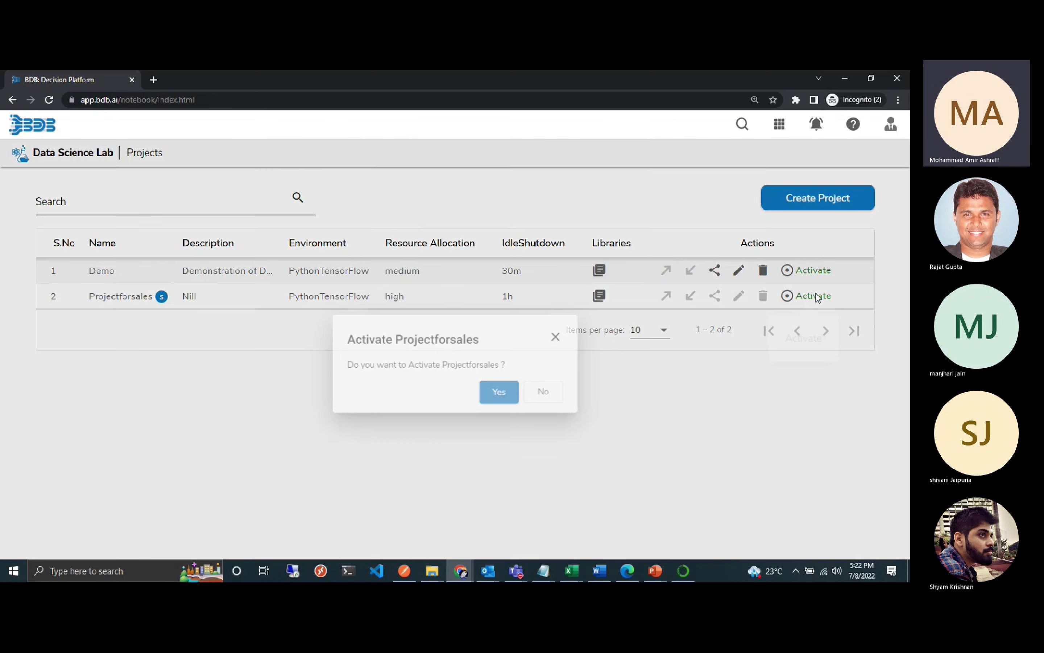
{"action": "left_click", "coordinate": [504, 396]}
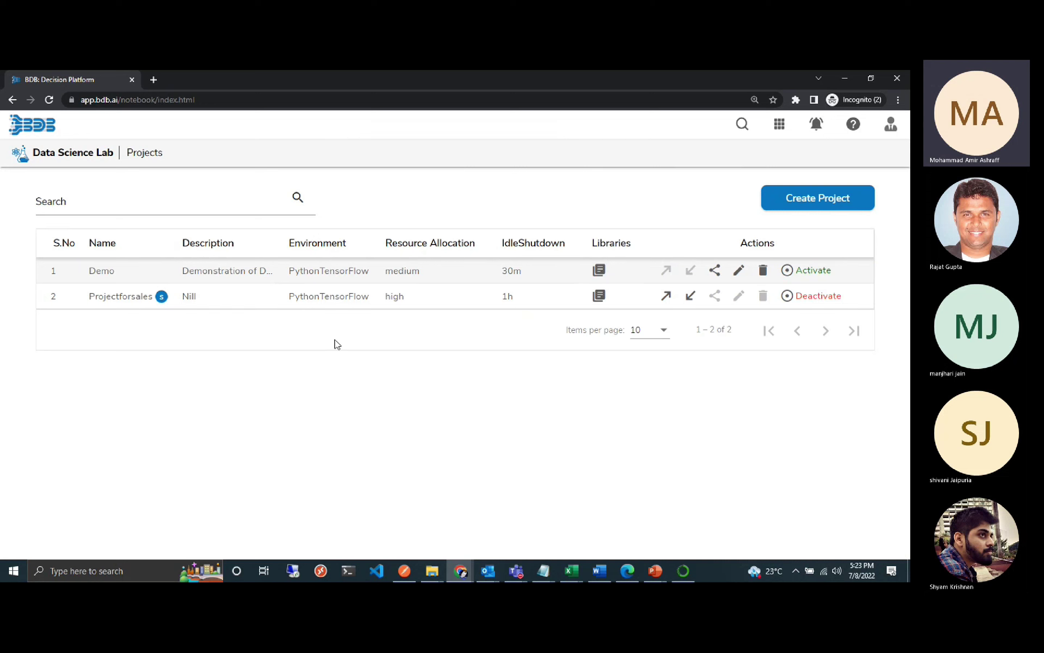
{"action": "left_click", "coordinate": [305, 302]}
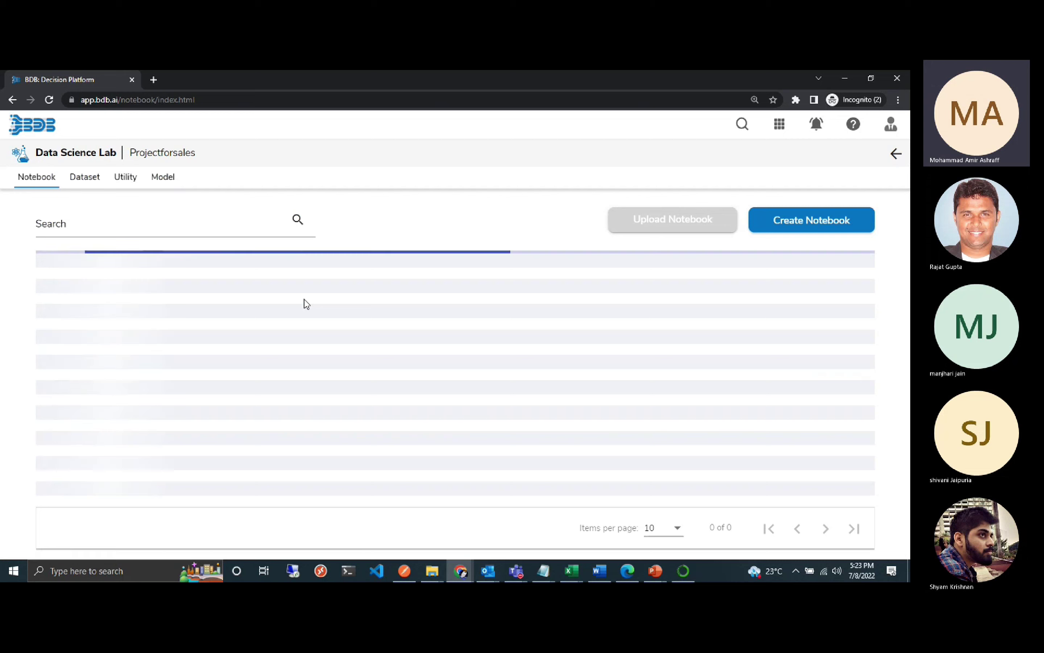
Search the project's notebooks for "demo" and open the Demo-keras_ml_model notebook.
{"action": "left_click", "coordinate": [232, 225]}
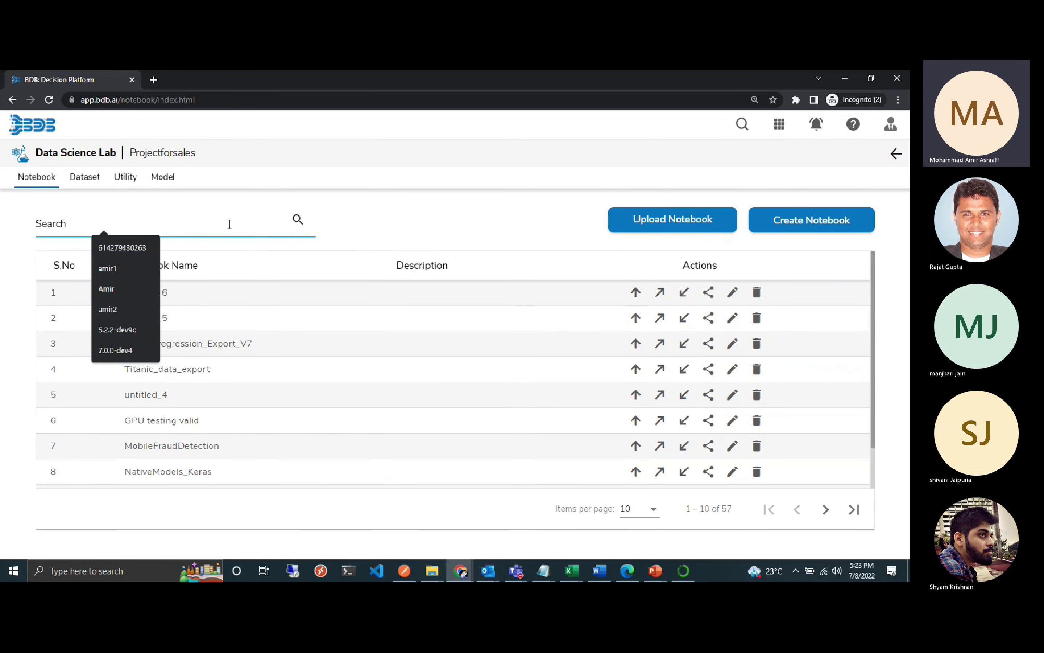
{"action": "type", "text": "demo"}
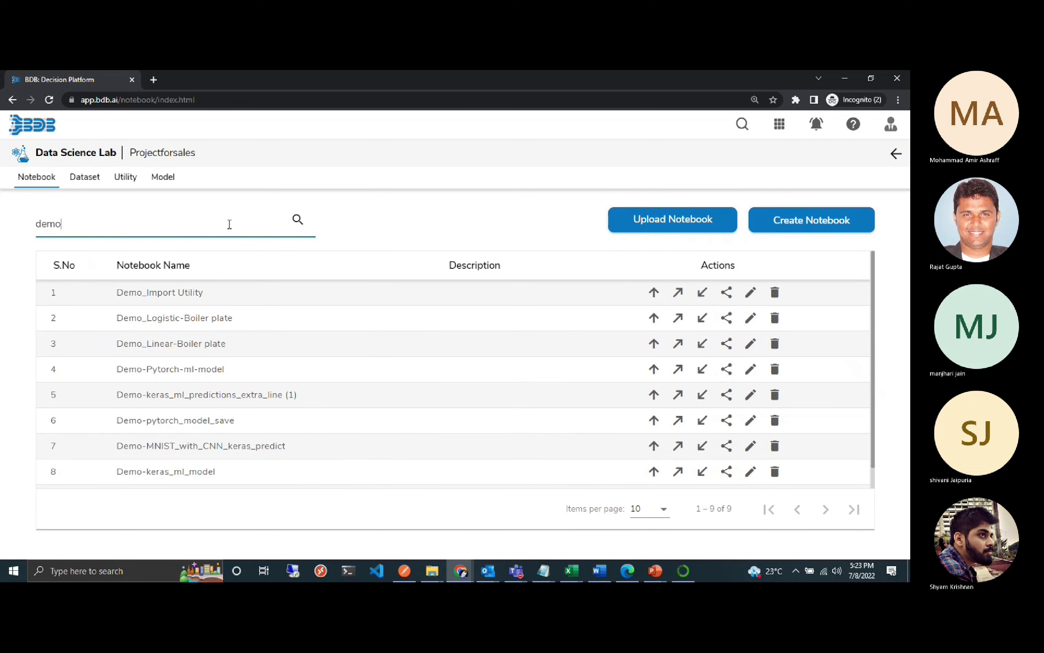
{"action": "left_click", "coordinate": [136, 473]}
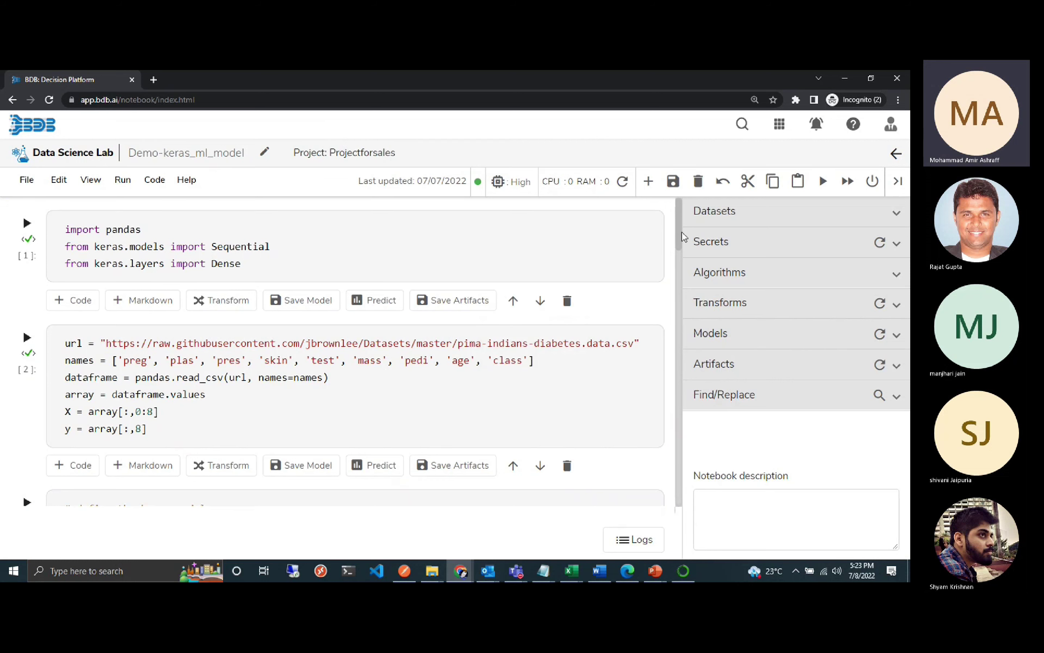
Review the notebook's cells from the imports to the save_model call, examining the modelName argument.
{"action": "mouse_move", "coordinate": [679, 229]}
{"action": "left_mouse_down"}
{"action": "mouse_move", "coordinate": [678, 436]}
{"action": "mouse_move", "coordinate": [692, 226]}
{"action": "left_mouse_up"}
{"action": "left_click", "coordinate": [629, 247]}
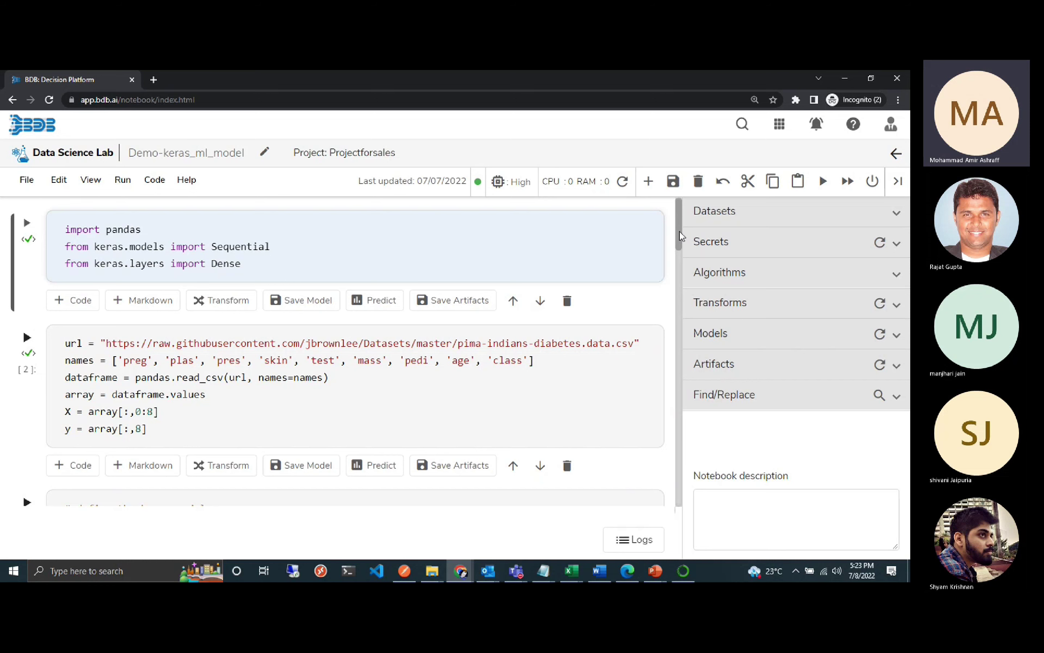
{"action": "left_click_drag", "start_coordinate": [680, 236], "coordinate": [681, 202]}
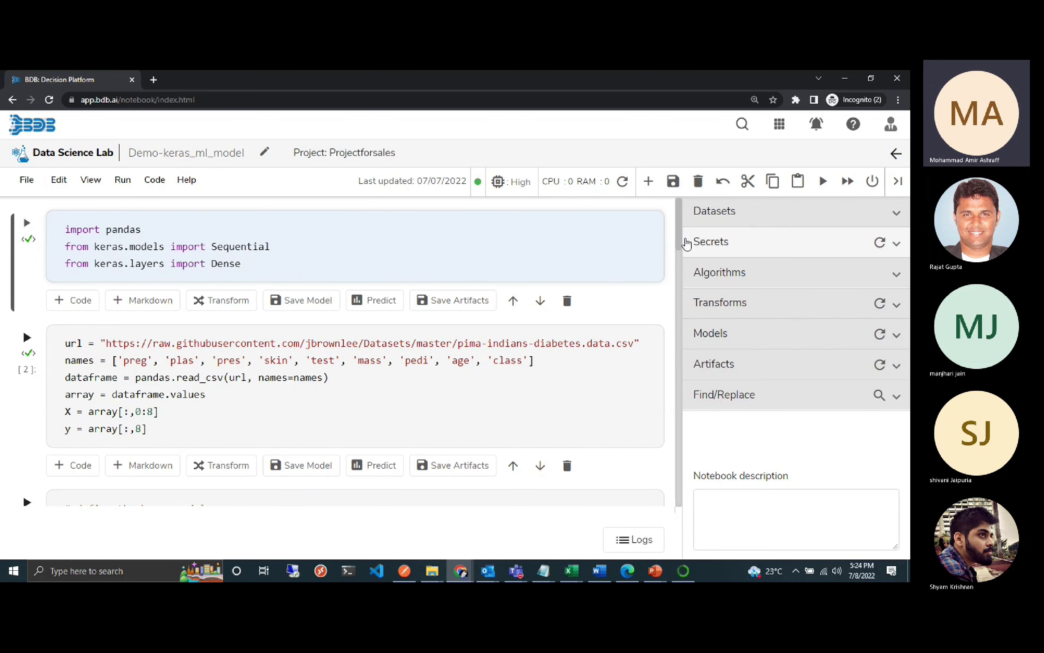
{"action": "left_click_drag", "start_coordinate": [678, 235], "coordinate": [676, 287]}
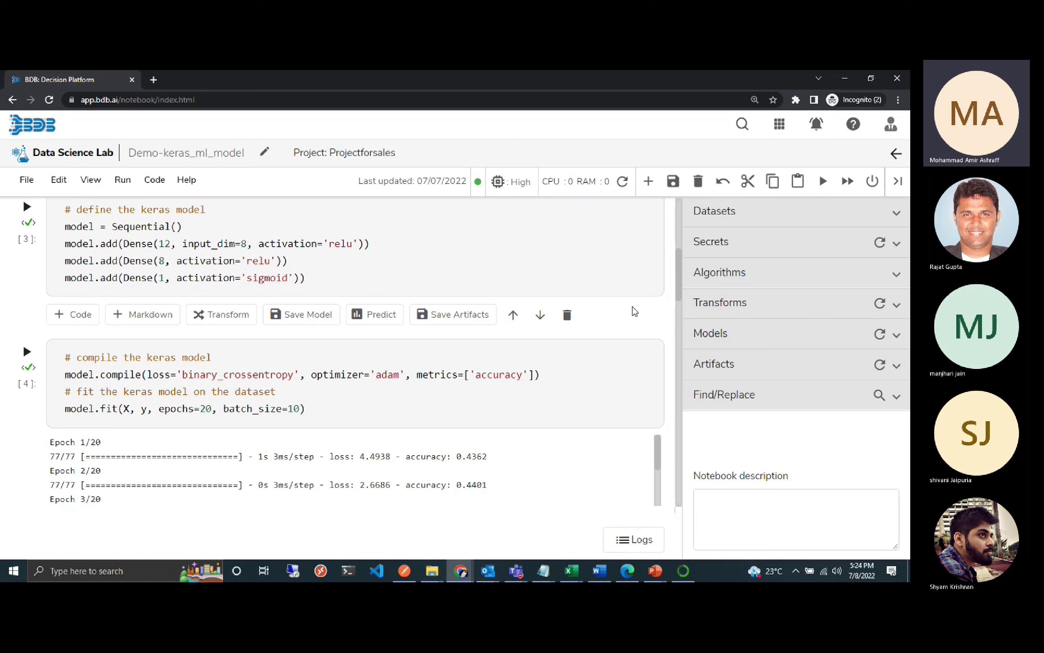
{"action": "left_click_drag", "start_coordinate": [681, 279], "coordinate": [681, 353]}
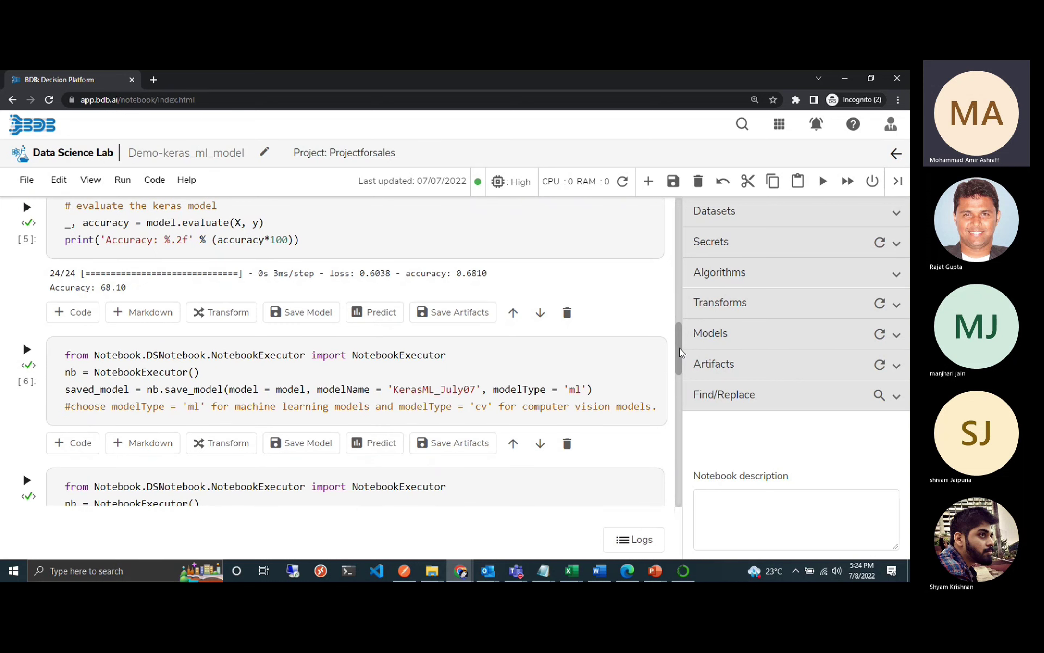
{"action": "left_click", "coordinate": [219, 379]}
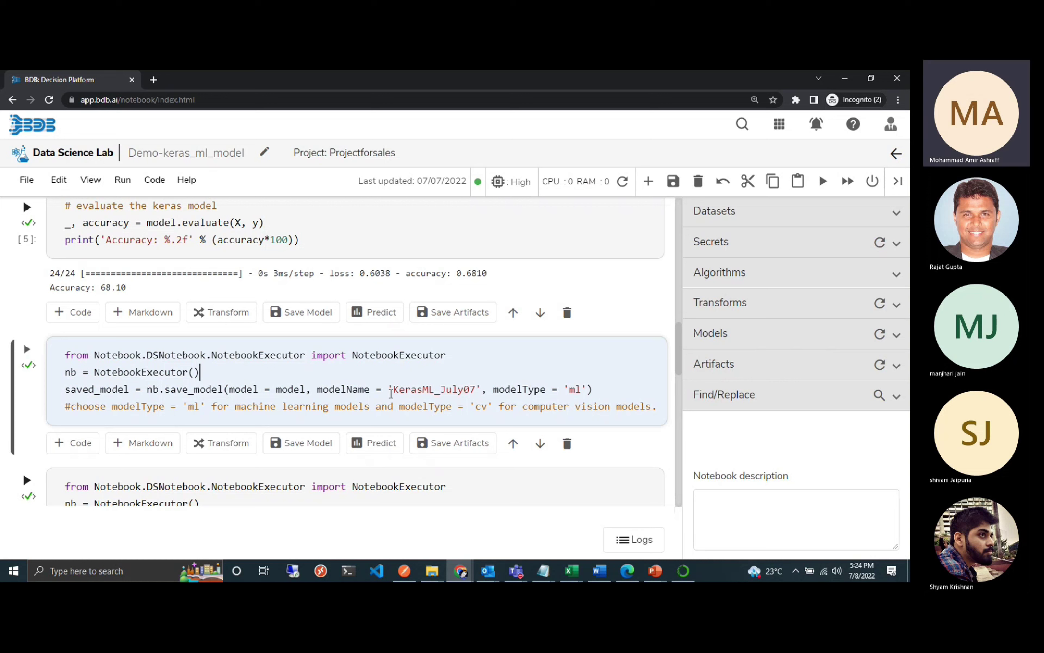
{"action": "left_click_drag", "start_coordinate": [398, 392], "coordinate": [470, 391]}
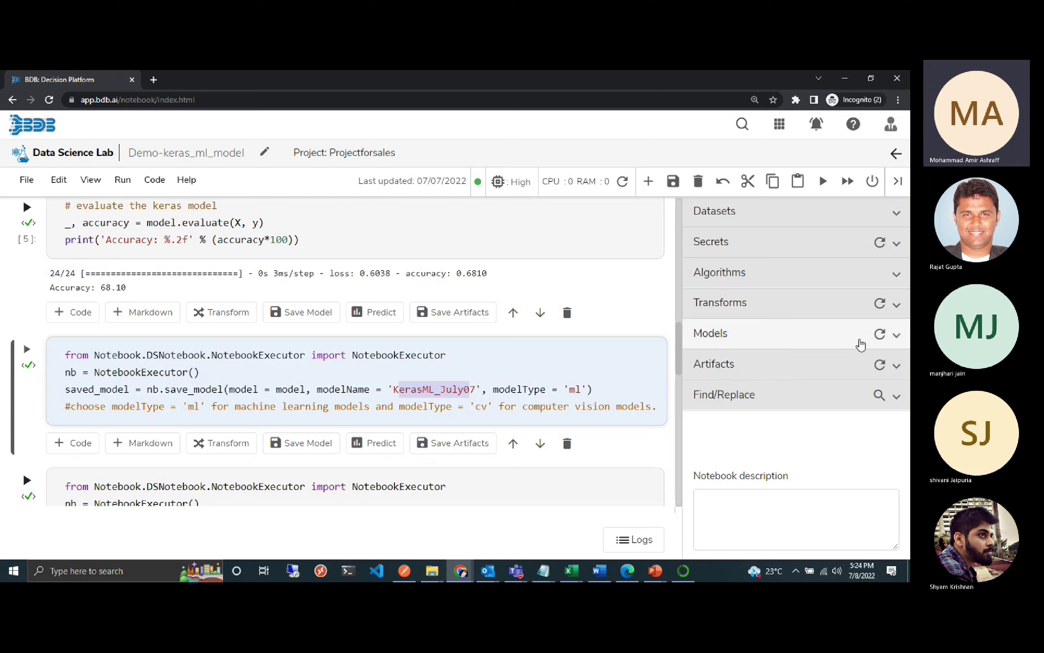
{"action": "left_click", "coordinate": [617, 367]}
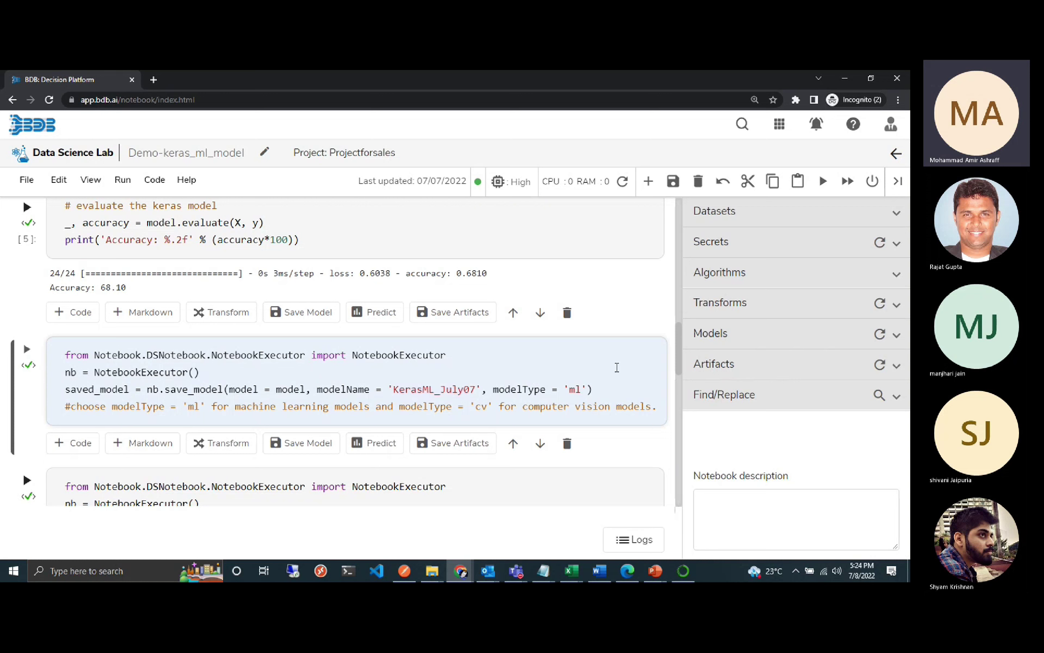
Expand the notebook's saved models and filter them to show only Unregistered ones.
{"action": "left_click", "coordinate": [881, 336]}
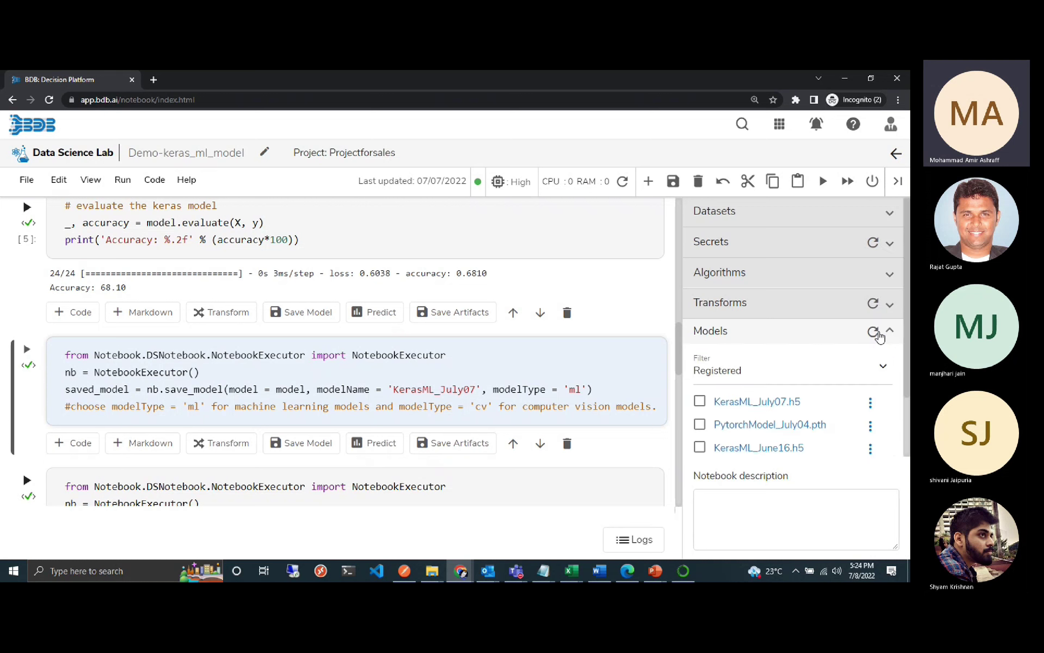
{"action": "left_click", "coordinate": [883, 369]}
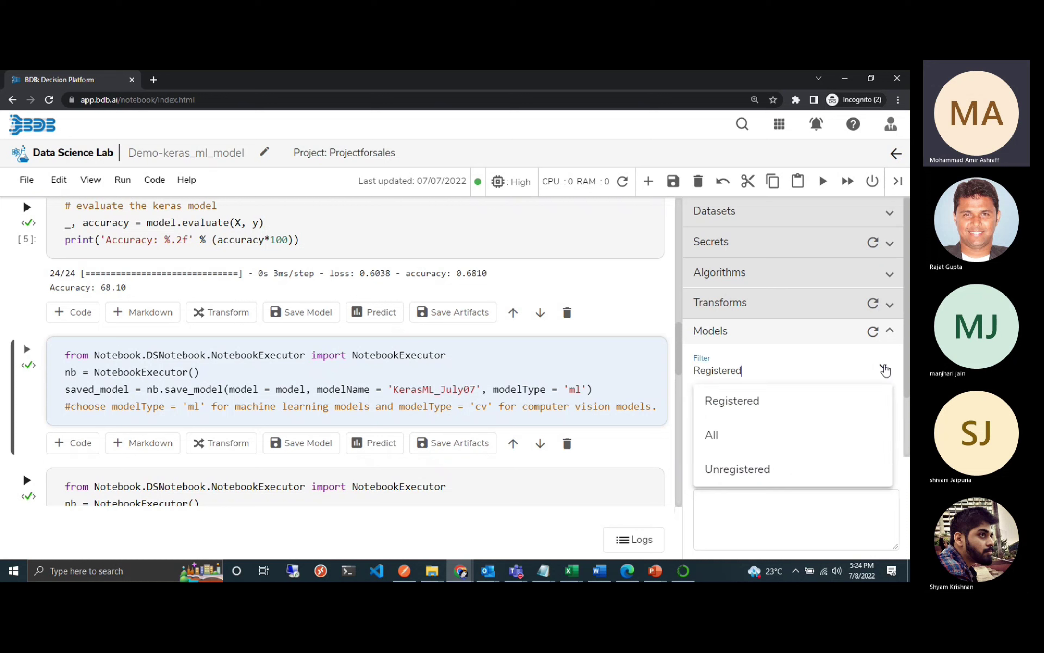
{"action": "left_click", "coordinate": [806, 470]}
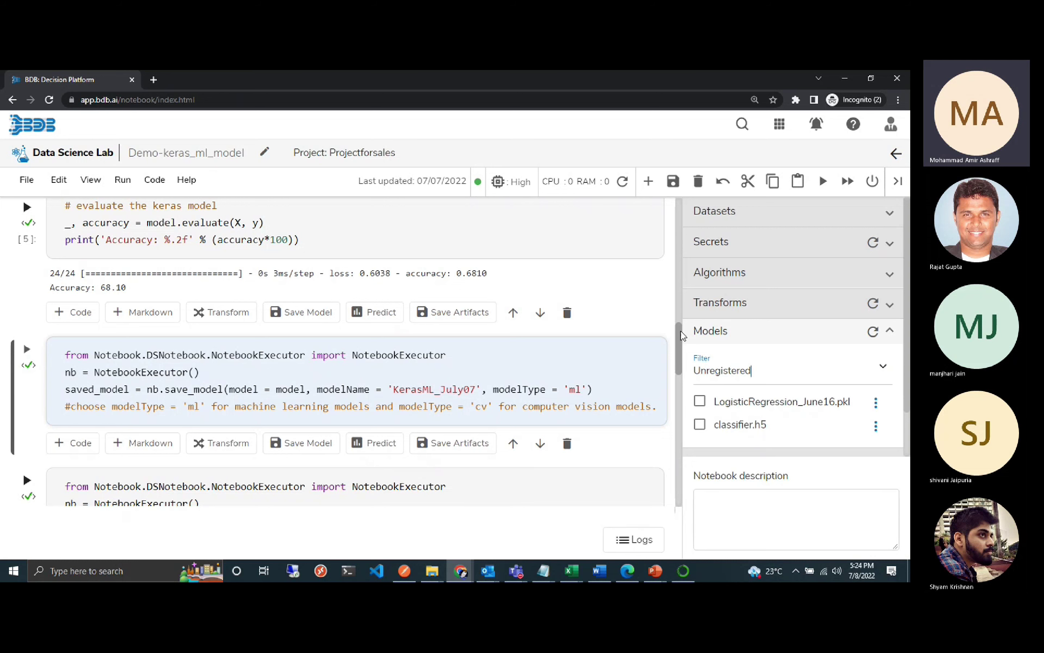
Run the notebook's first four cells in order: imports, dataset loading, Keras model definition, and compile and fit.
{"action": "left_click_drag", "start_coordinate": [681, 337], "coordinate": [684, 210]}
{"action": "left_click", "coordinate": [632, 243]}
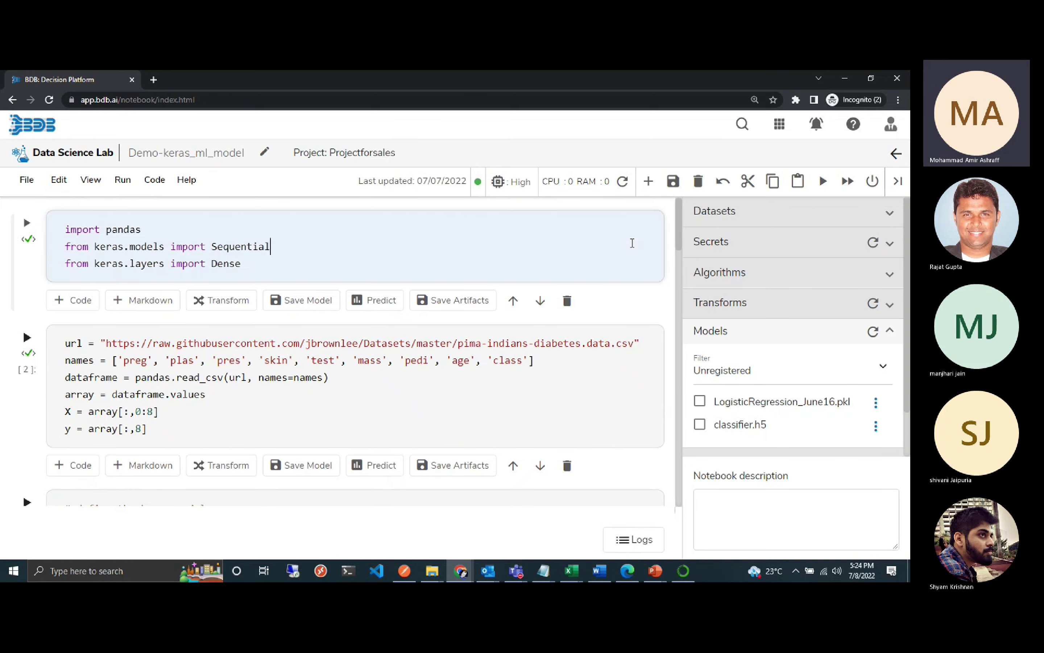
{"action": "key", "text": "shift+Return"}
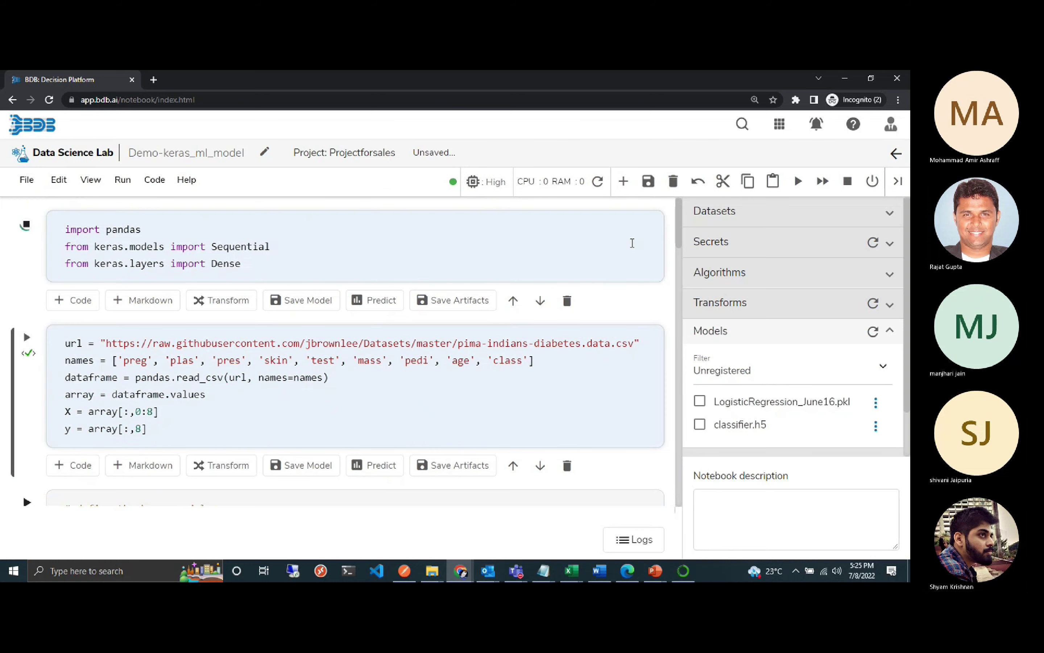
{"action": "key", "text": "shift+Return"}
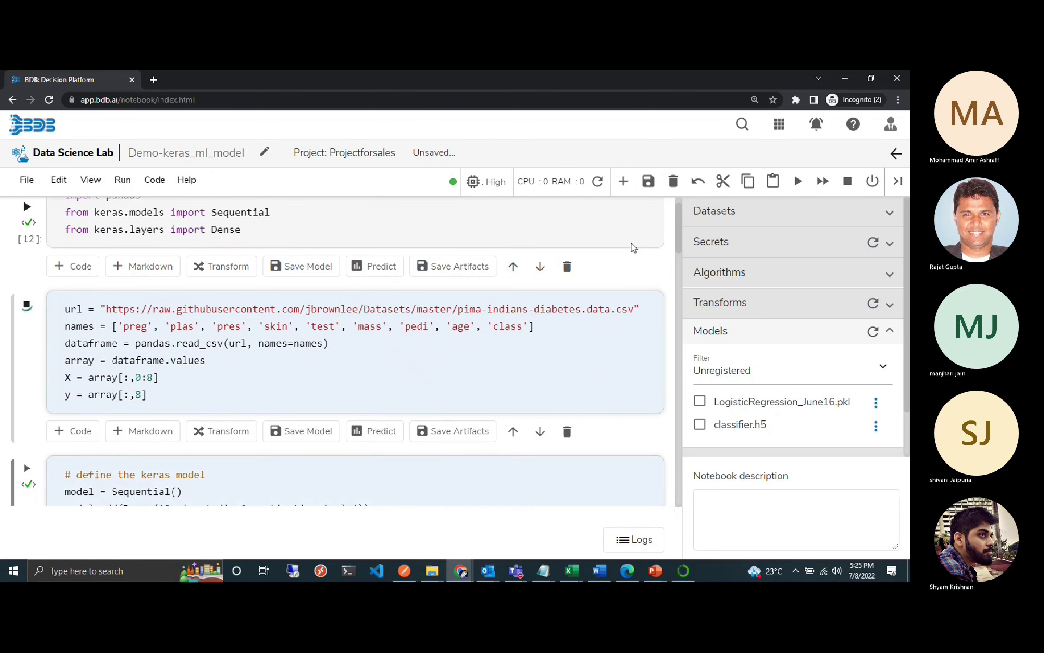
{"action": "key", "text": "shift+Return"}
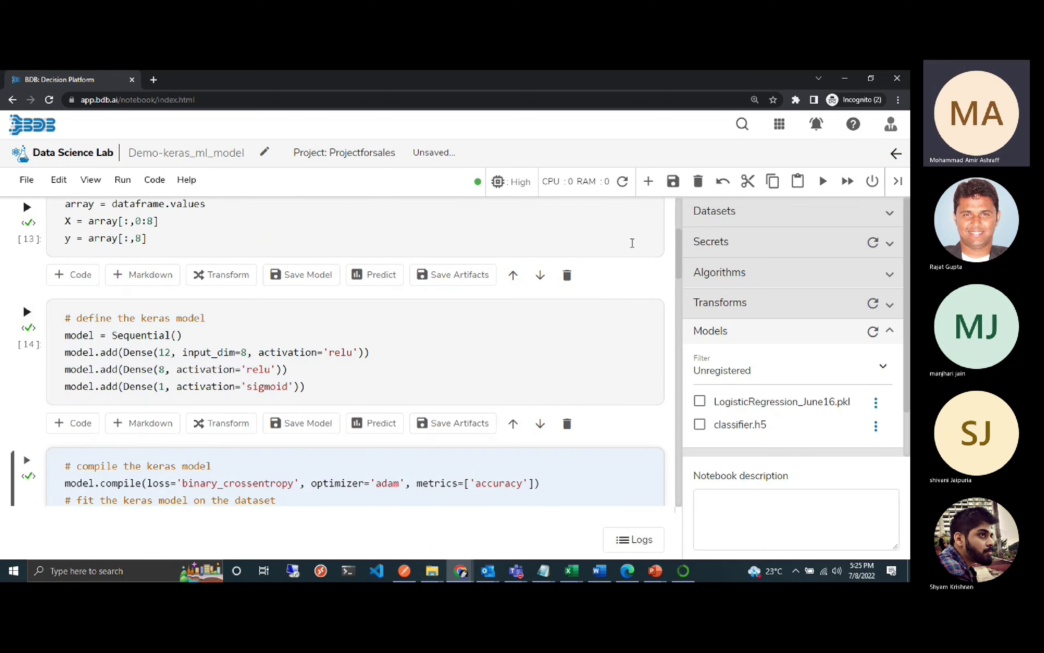
{"action": "key", "text": "shift+Return"}
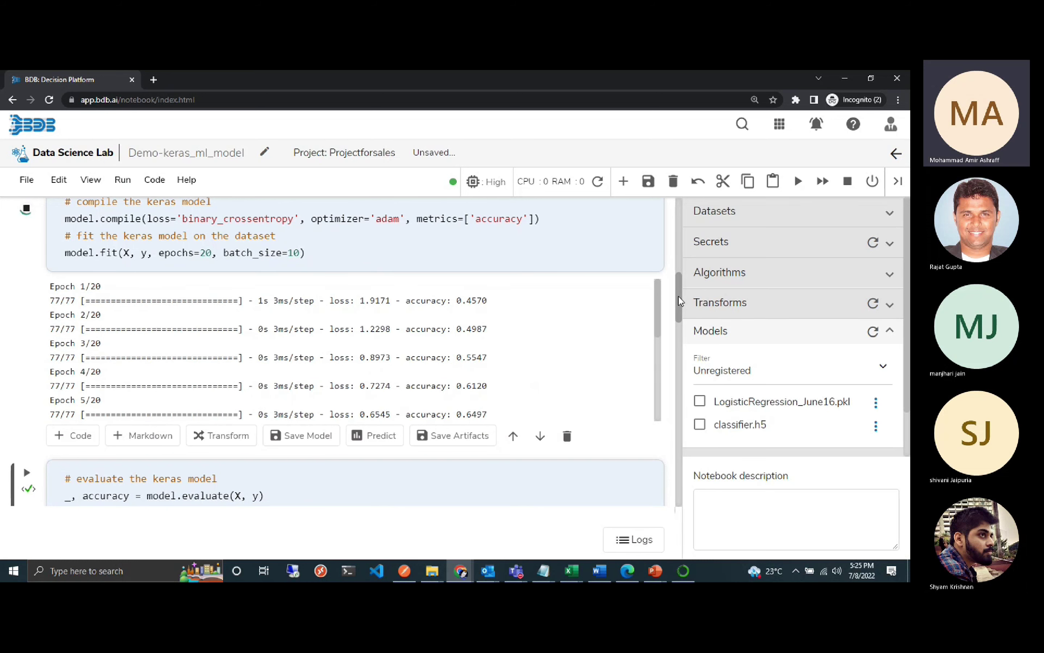
Run the cell that evaluates the Keras model and prints its accuracy.
{"action": "left_click_drag", "start_coordinate": [679, 301], "coordinate": [681, 308]}
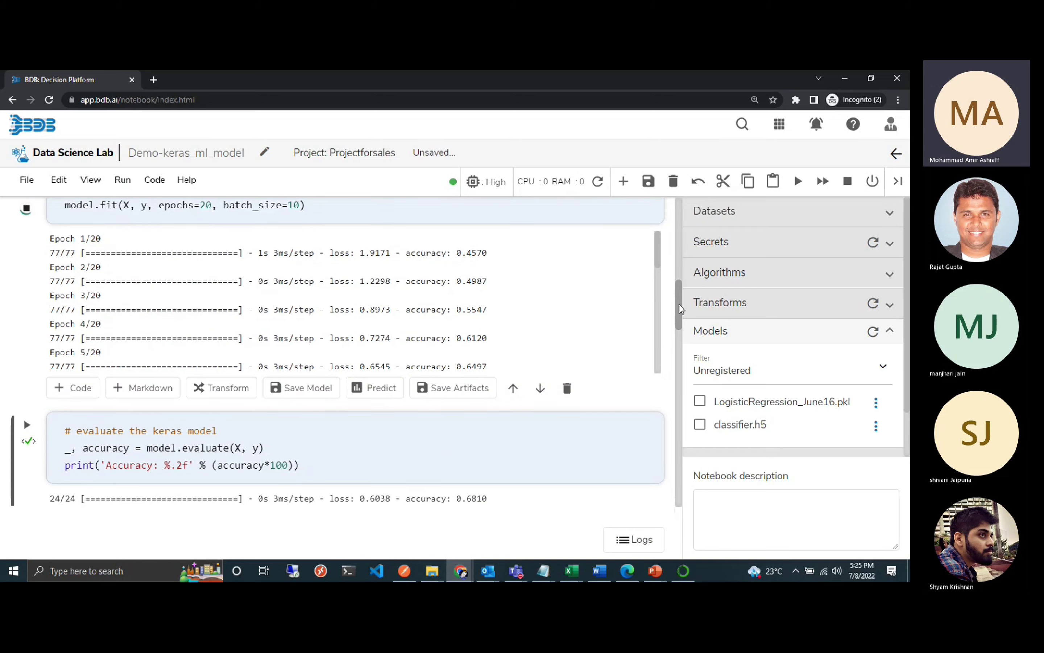
{"action": "scroll", "coordinate": [628, 348], "scroll_direction": "down", "scroll_amount": 2}
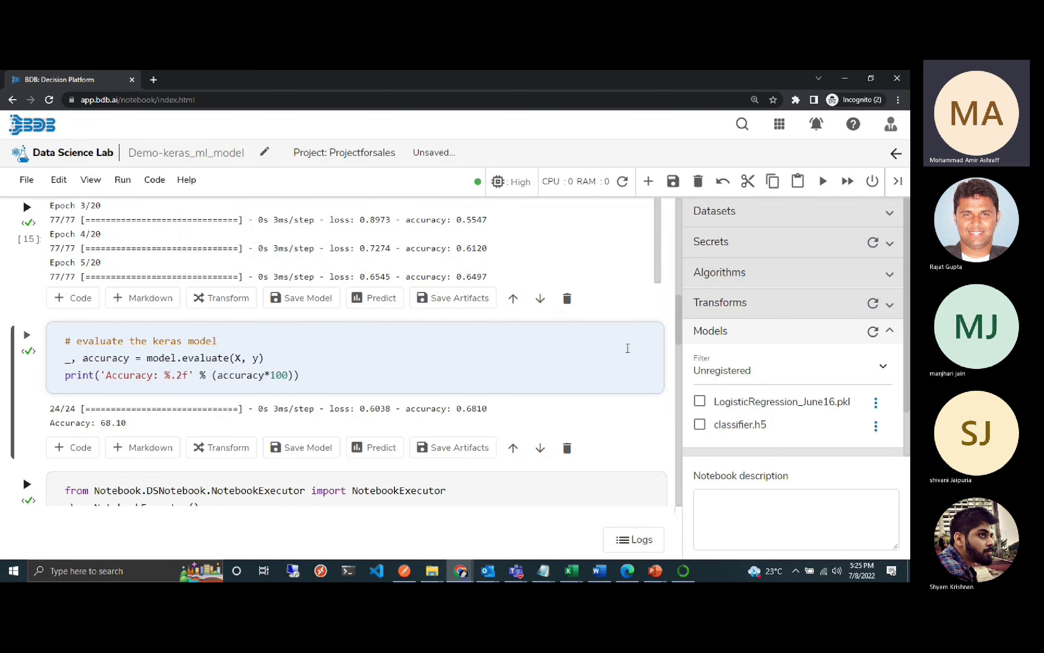
{"action": "left_click", "coordinate": [603, 362]}
{"action": "key", "text": "shift+Return"}
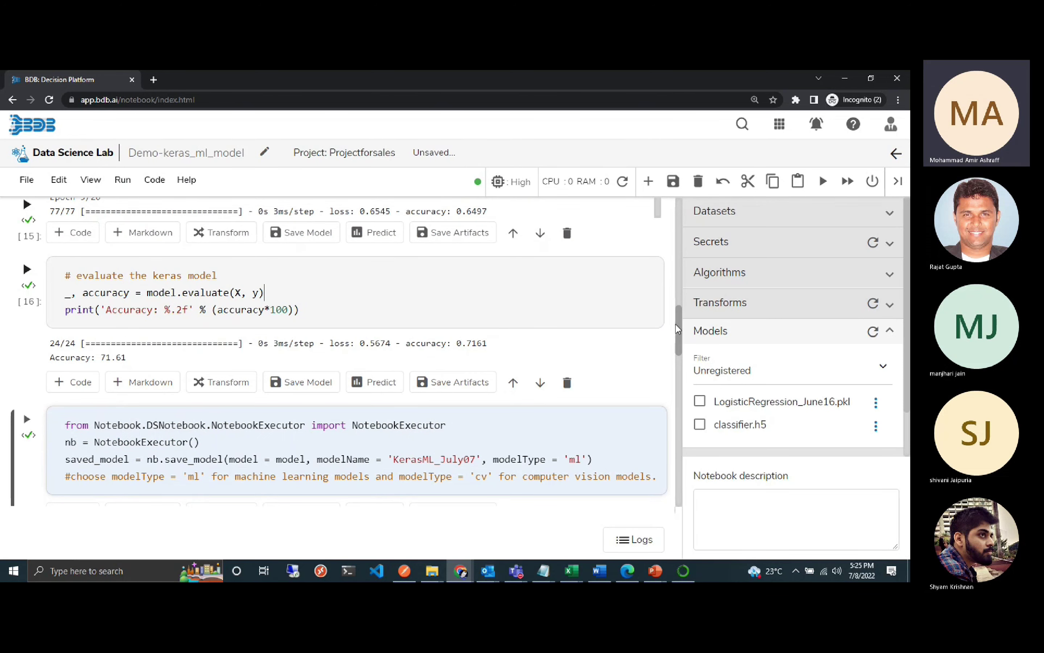
Set modelName in the save_model cell to 'KerasML_July08' and run the cell.
{"action": "left_click_drag", "start_coordinate": [676, 329], "coordinate": [681, 341]}
{"action": "left_click", "coordinate": [476, 390]}
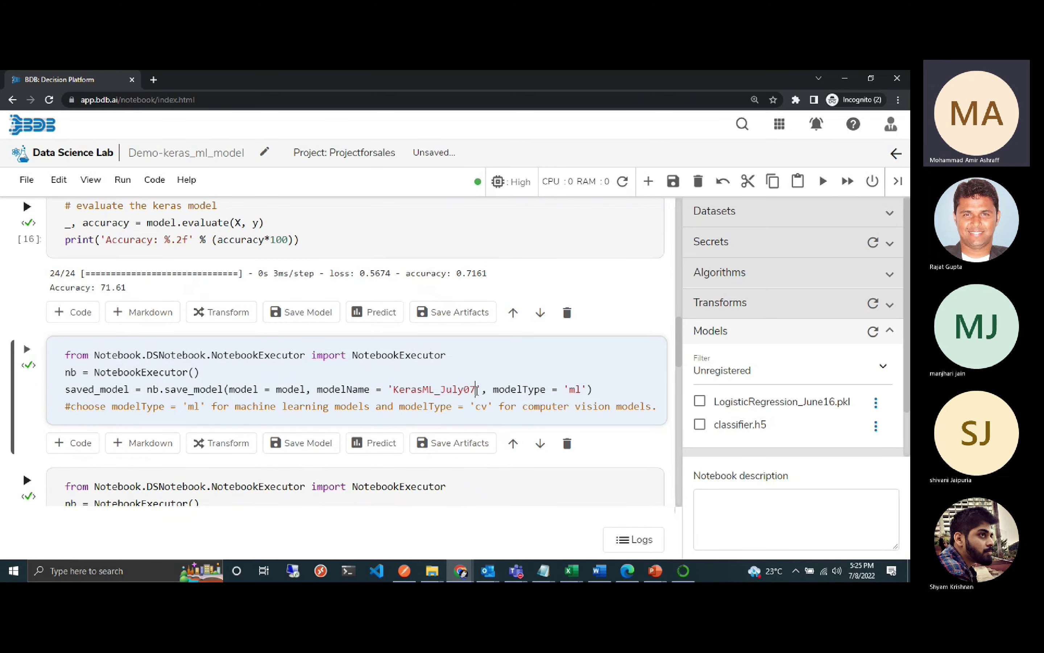
{"action": "key", "text": "BackSpace"}
{"action": "type", "text": "8"}
{"action": "key", "text": "shift+Return"}
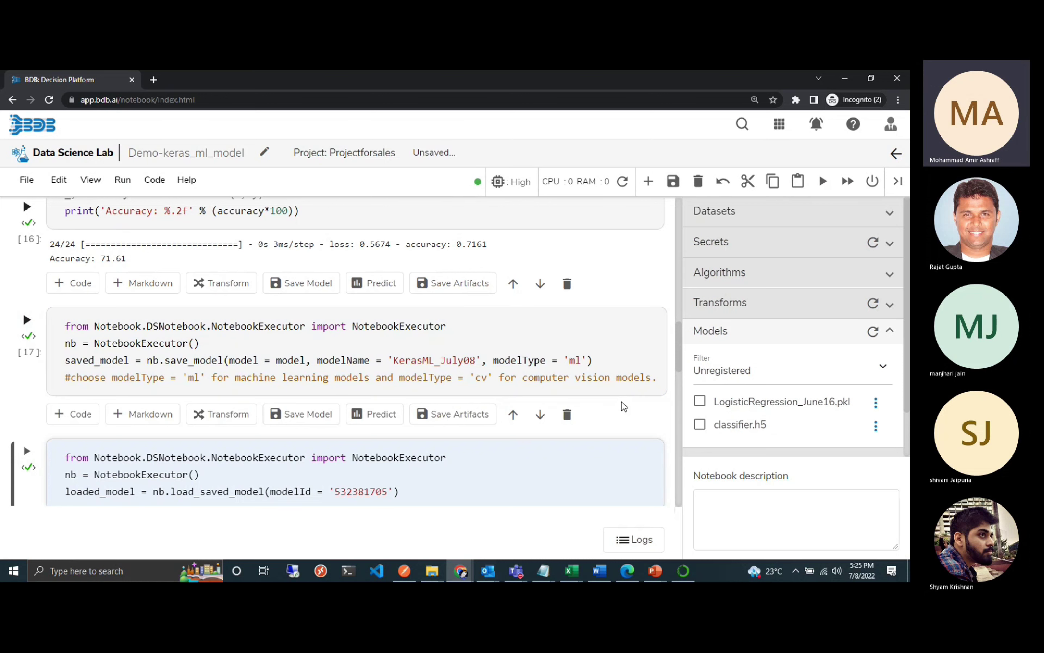
Compare the model variable in the fit cell with the save_model argument, and refresh the unregistered models list.
{"action": "left_click_drag", "start_coordinate": [679, 365], "coordinate": [679, 305]}
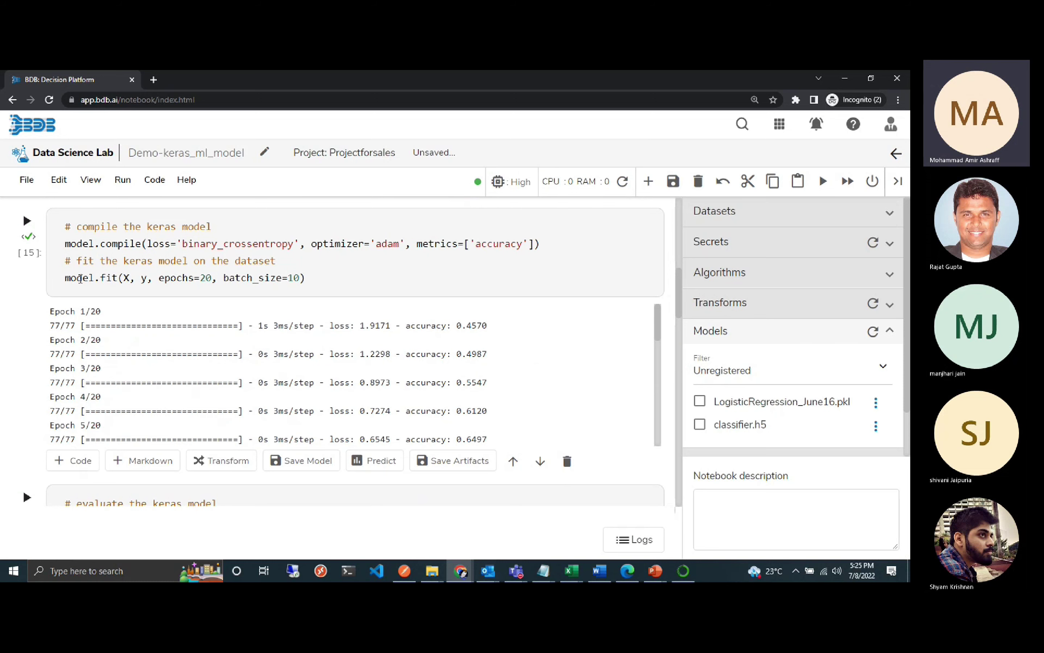
{"action": "left_click", "coordinate": [80, 279]}
{"action": "double_click", "coordinate": [80, 279]}
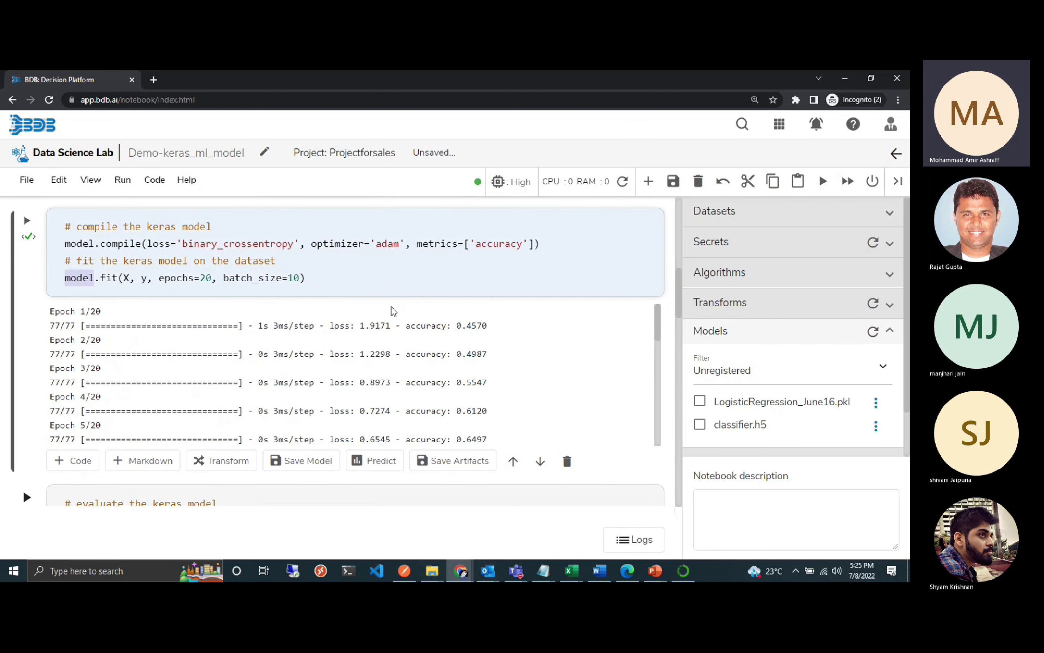
{"action": "left_click_drag", "start_coordinate": [678, 304], "coordinate": [679, 354]}
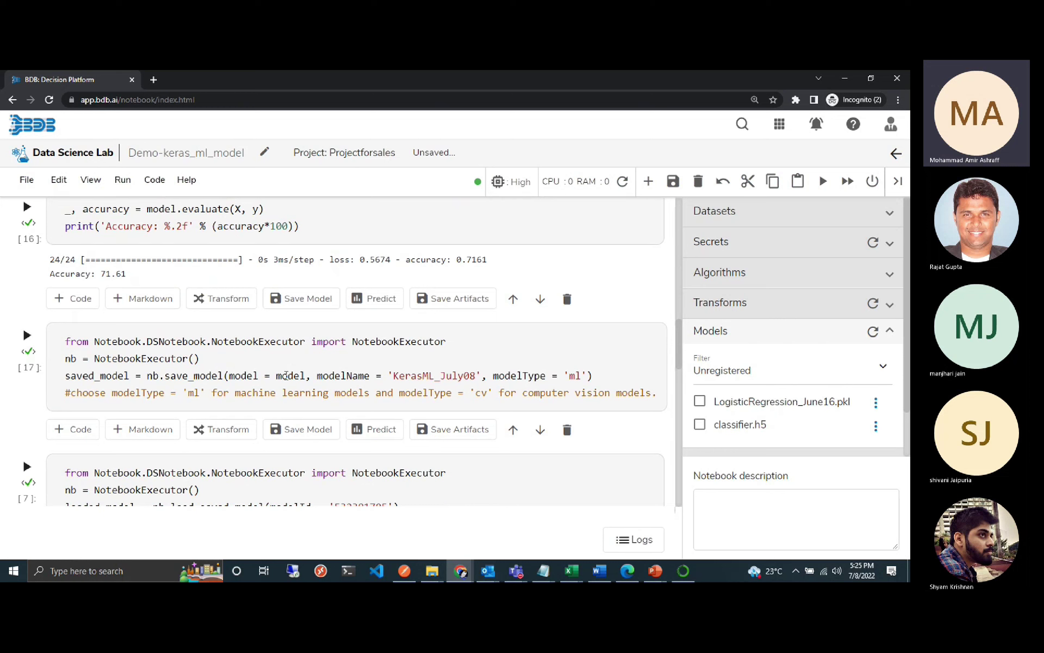
{"action": "left_click", "coordinate": [286, 375]}
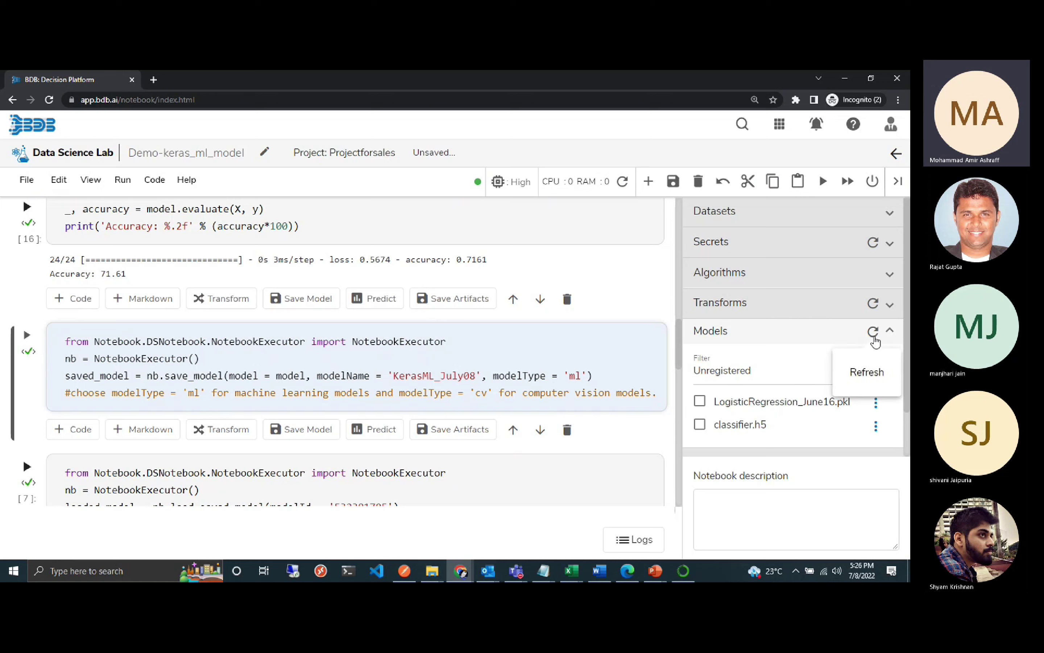
{"action": "left_click", "coordinate": [875, 341]}
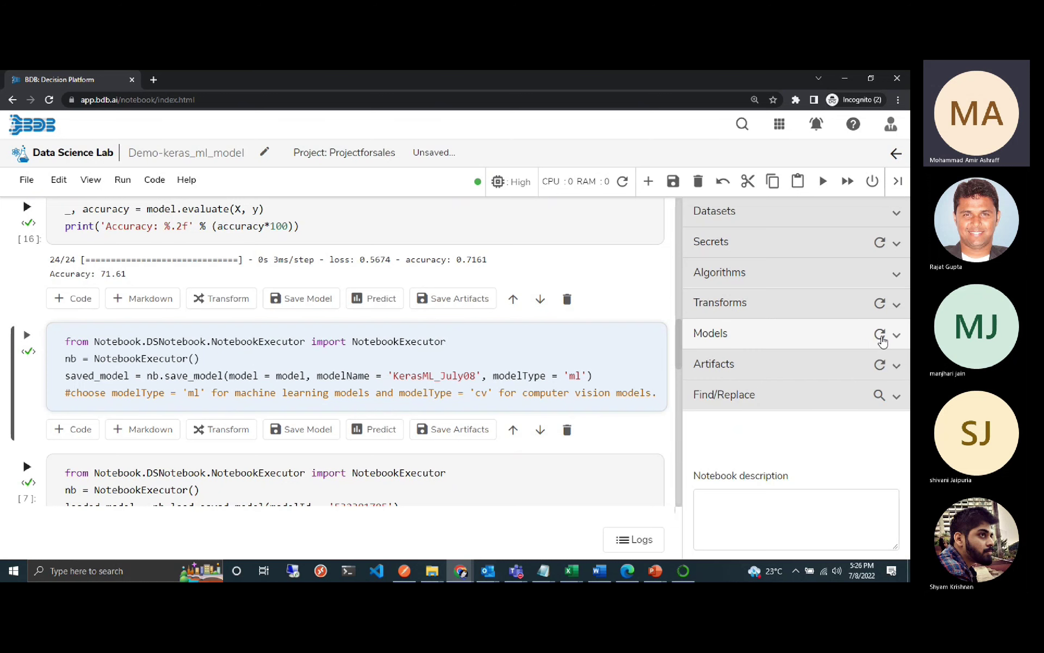
{"action": "left_click", "coordinate": [876, 341]}
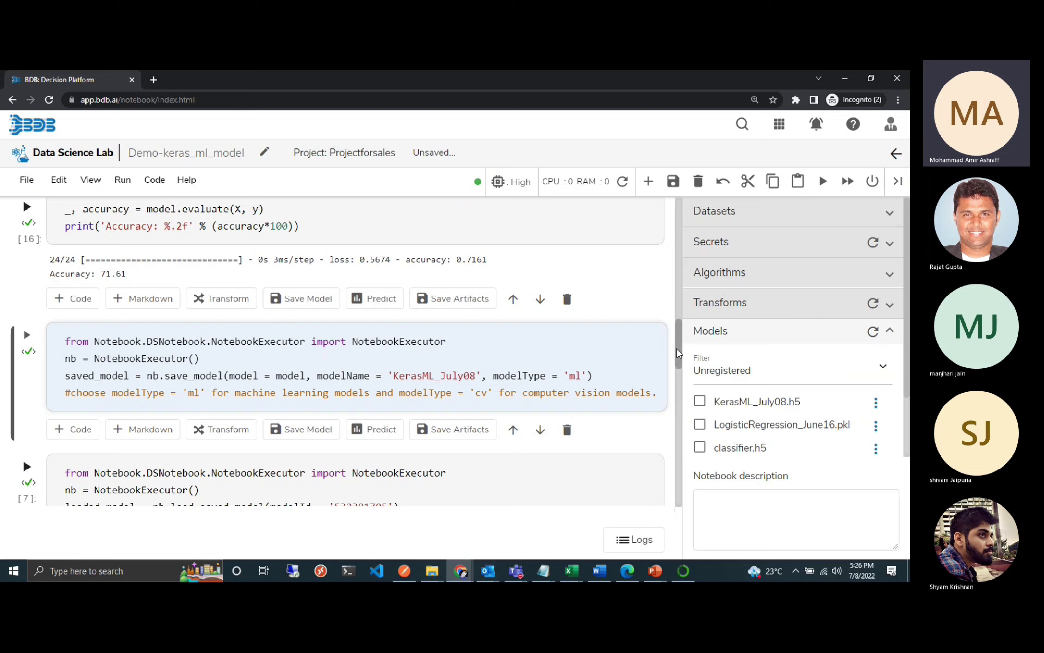
Insert an empty code cell directly below the save_model cell and place the cursor in it.
{"action": "scroll", "coordinate": [678, 366], "scroll_direction": "down", "scroll_amount": 1}
{"action": "scroll", "coordinate": [678, 367], "scroll_direction": "down", "scroll_amount": 1}
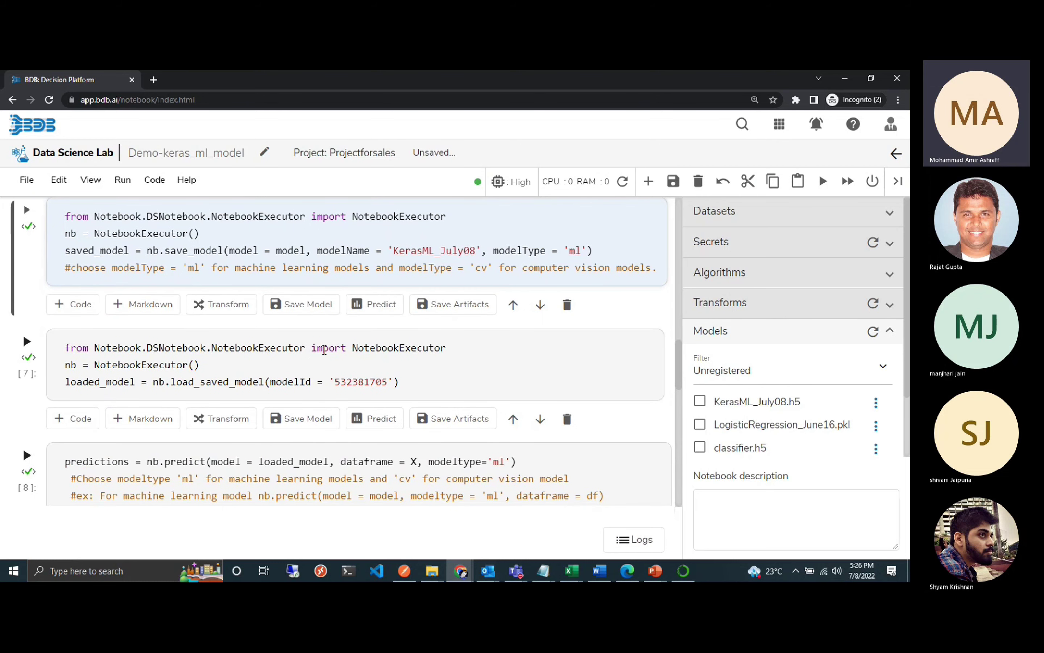
{"action": "left_click", "coordinate": [84, 304]}
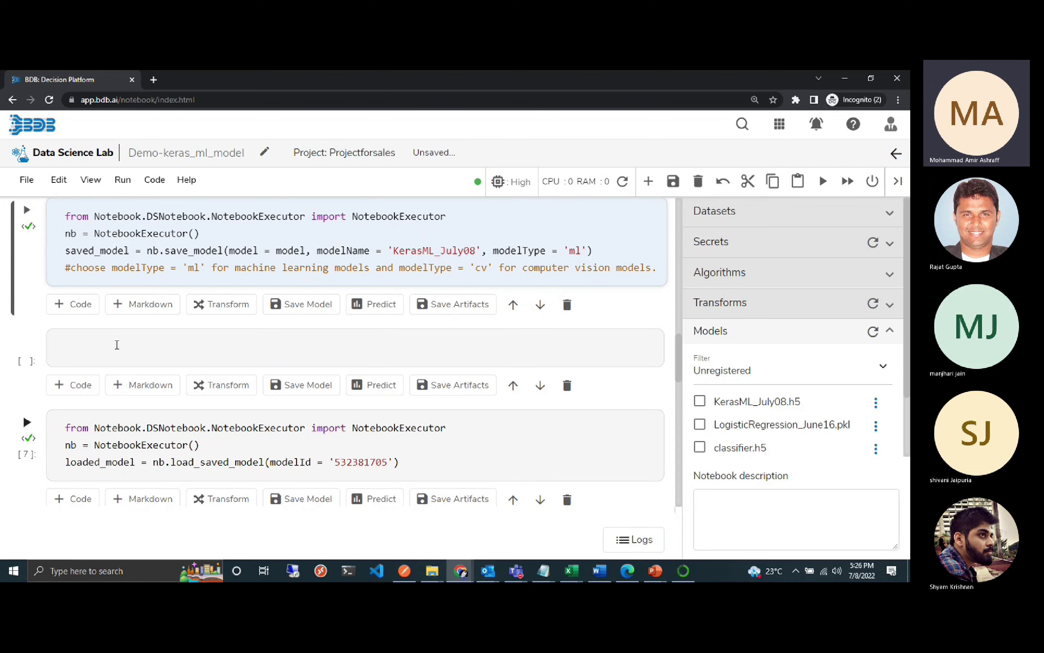
{"action": "left_click", "coordinate": [117, 345]}
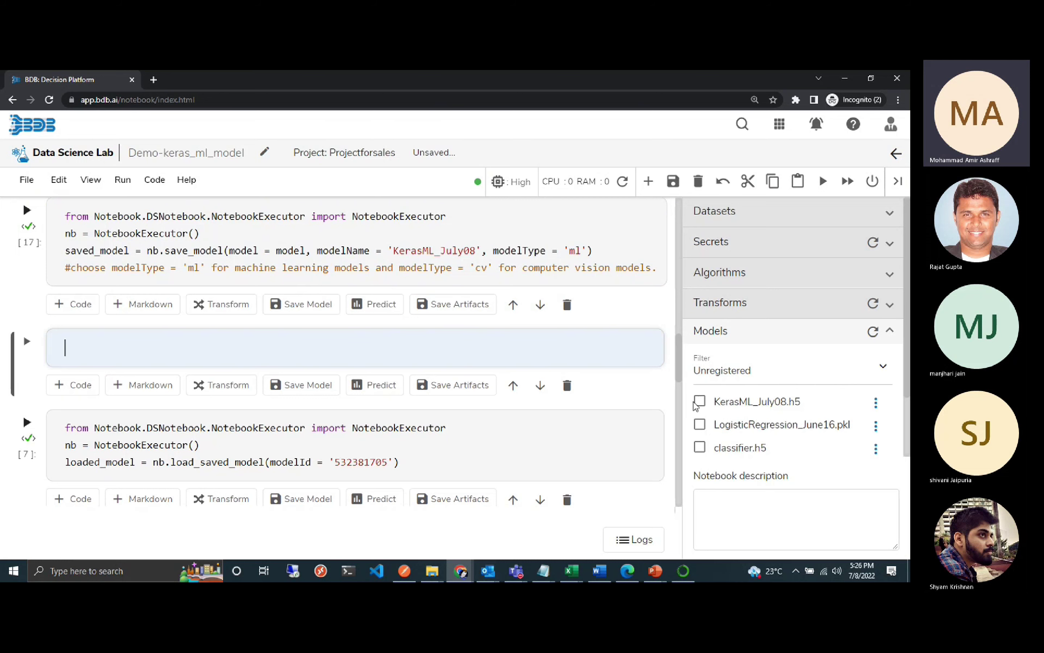
Load the saved model KerasML_July08.h5 in the empty cell and run it, and delete the older load_saved_model cell below.
{"action": "left_click", "coordinate": [700, 402]}
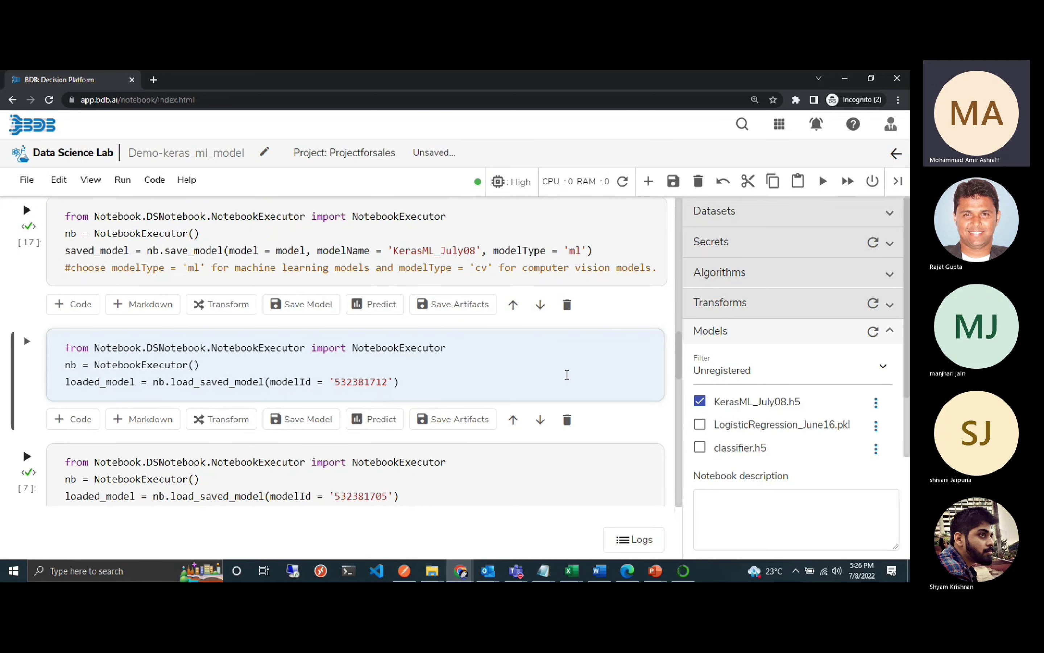
{"action": "key", "text": "ctrl+Return"}
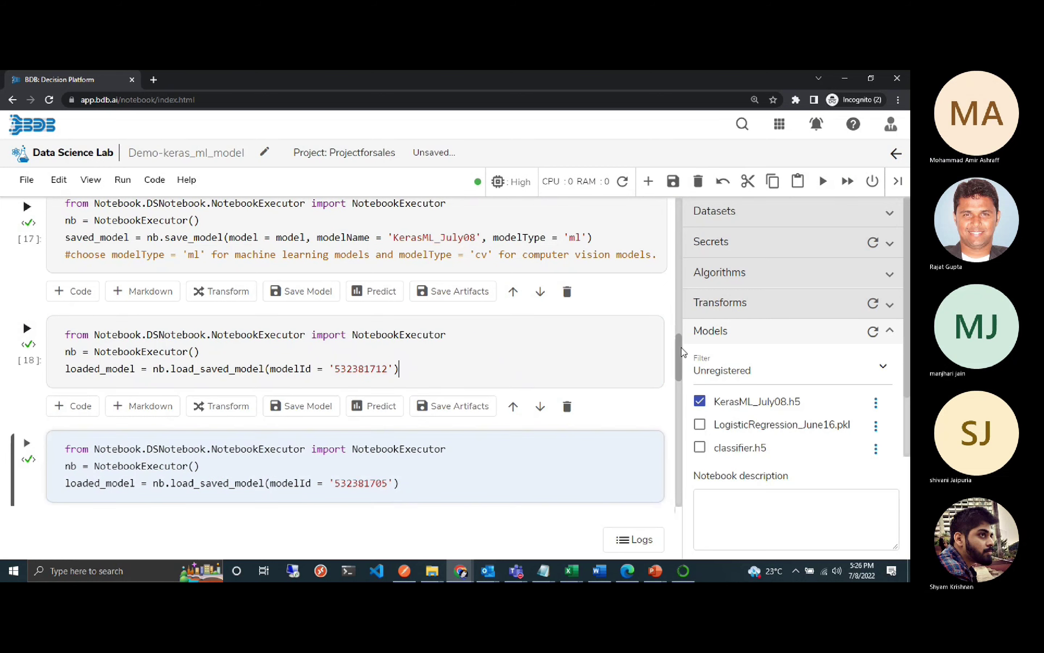
{"action": "scroll", "coordinate": [613, 359], "scroll_direction": "down", "scroll_amount": 2}
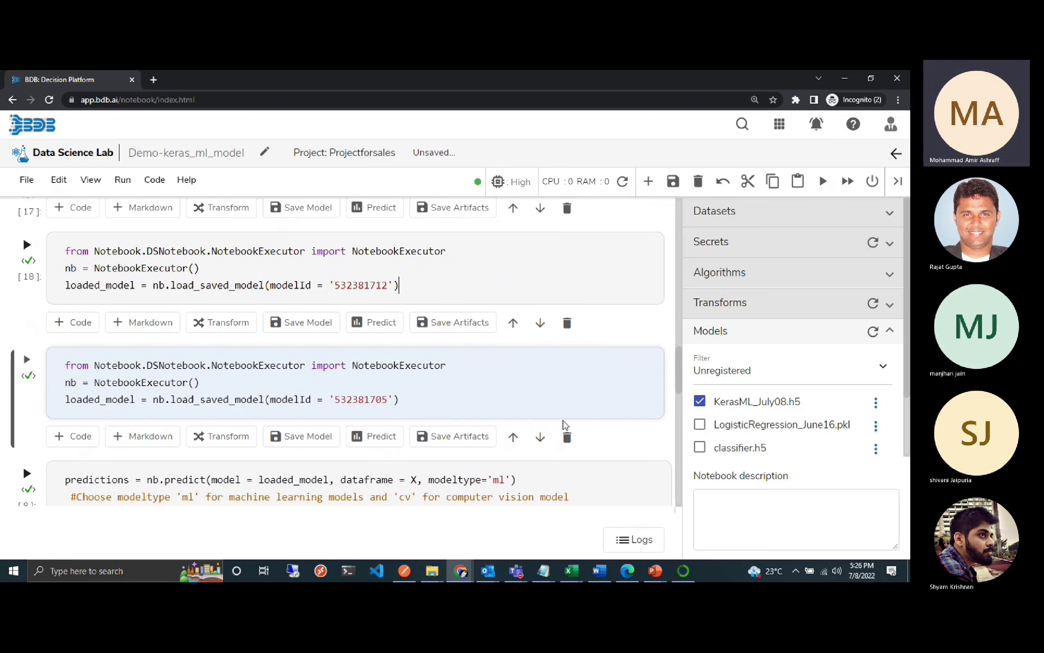
{"action": "left_click", "coordinate": [568, 437]}
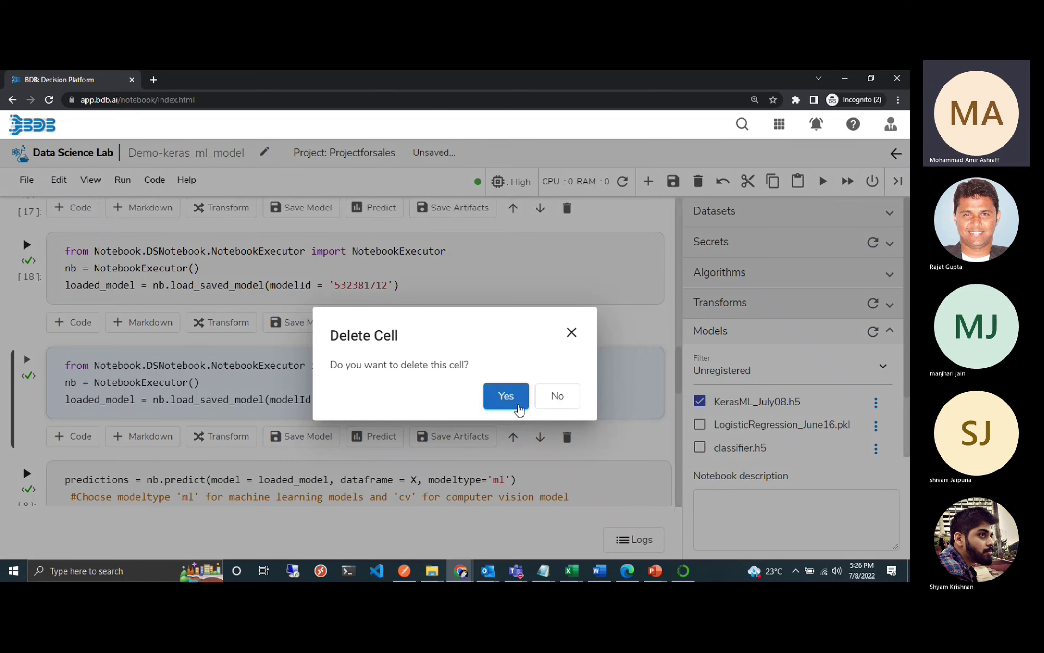
{"action": "left_click", "coordinate": [519, 408]}
{"action": "left_click", "coordinate": [505, 276]}
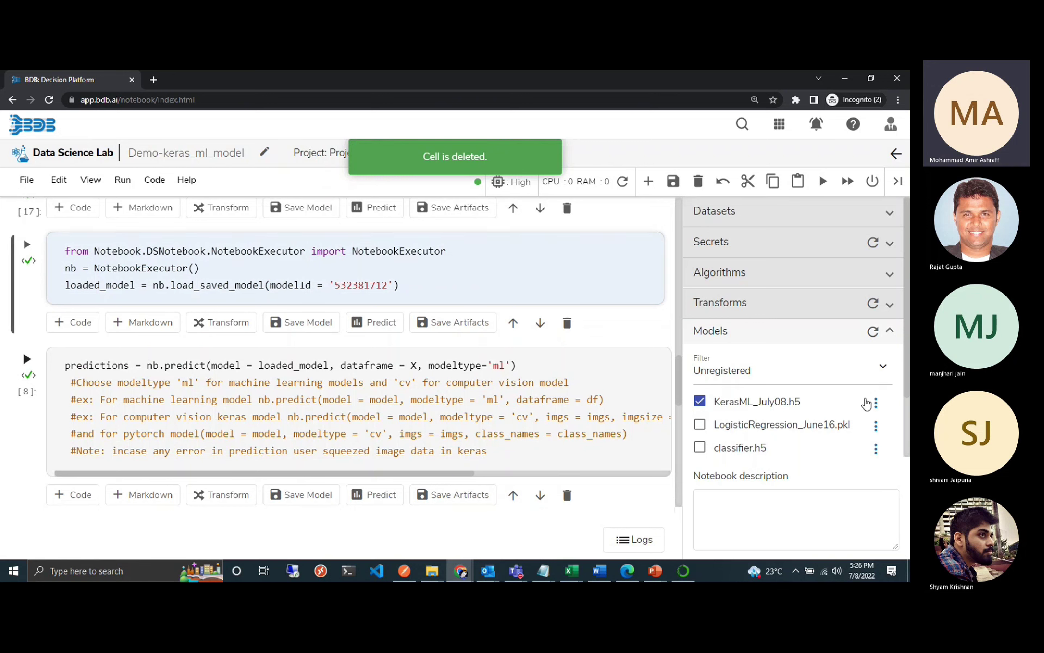
Register the KerasML_July08.h5 model and filter the model list to Registered.
{"action": "left_click", "coordinate": [877, 404]}
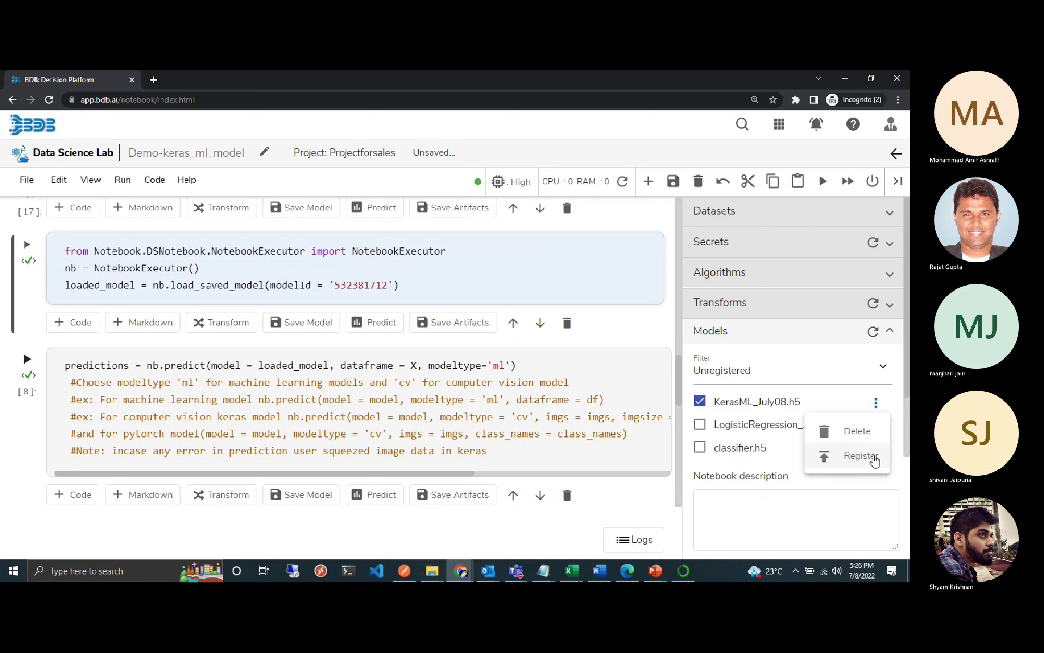
{"action": "left_click", "coordinate": [875, 457]}
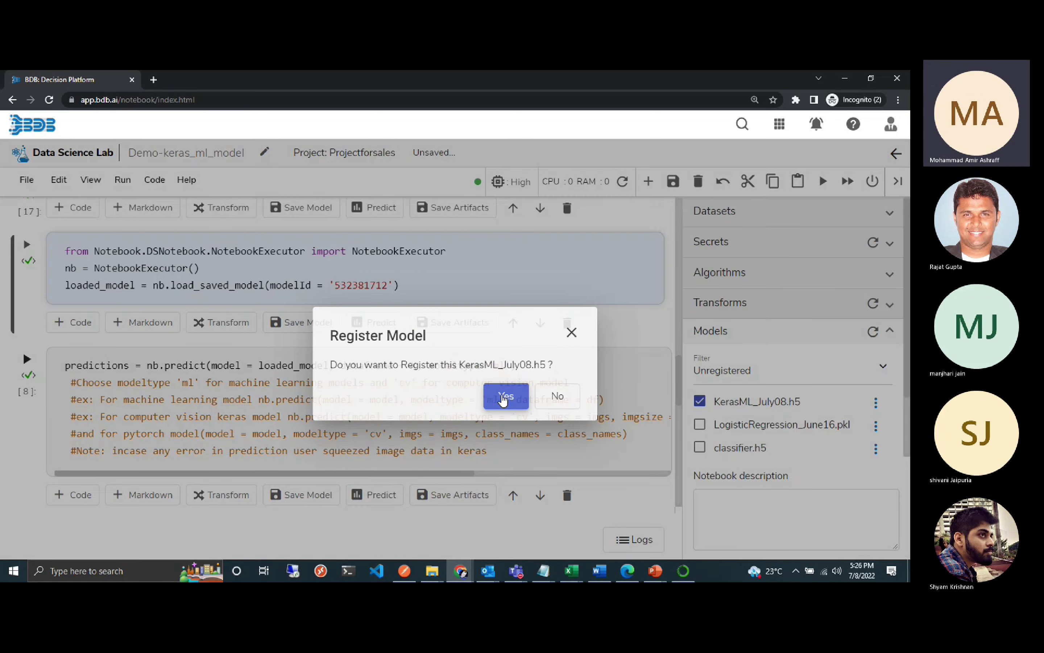
{"action": "left_click", "coordinate": [503, 397]}
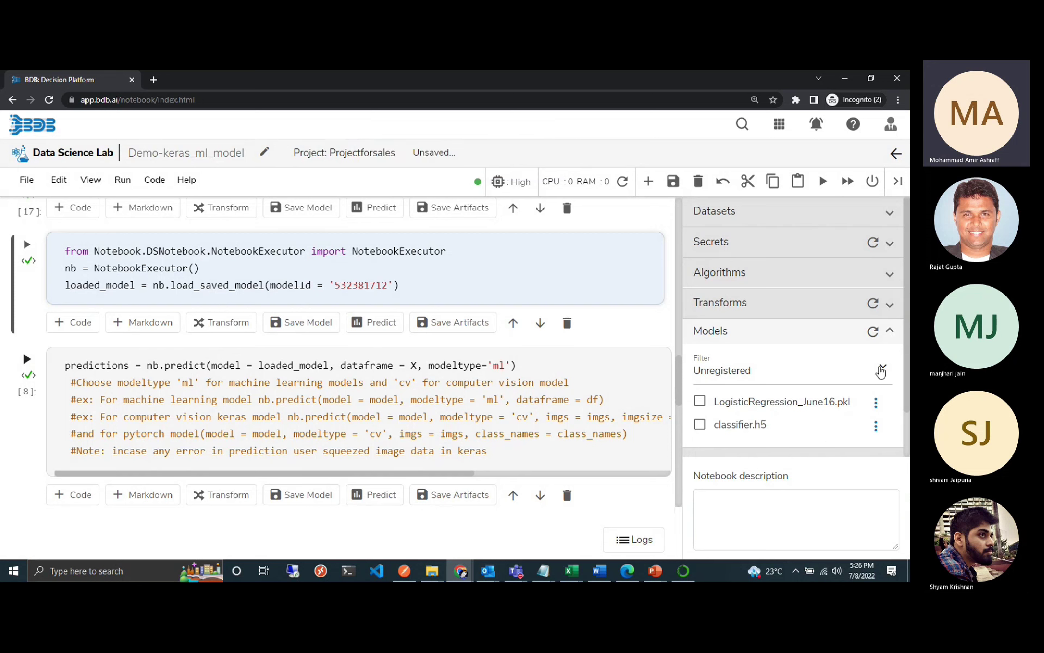
{"action": "left_click", "coordinate": [883, 371]}
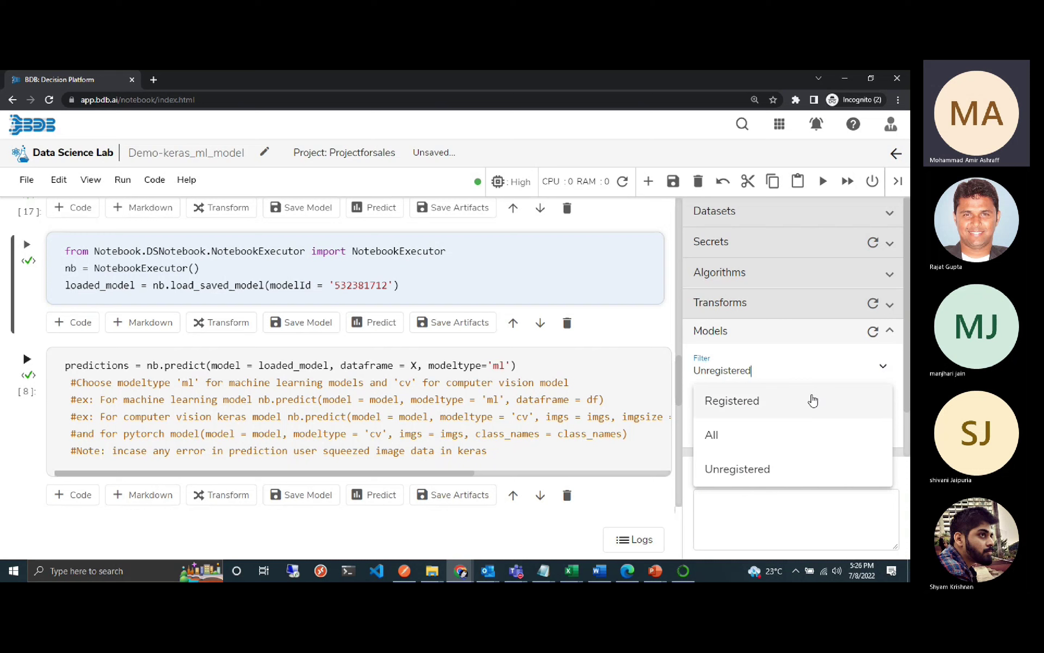
{"action": "left_click", "coordinate": [814, 401]}
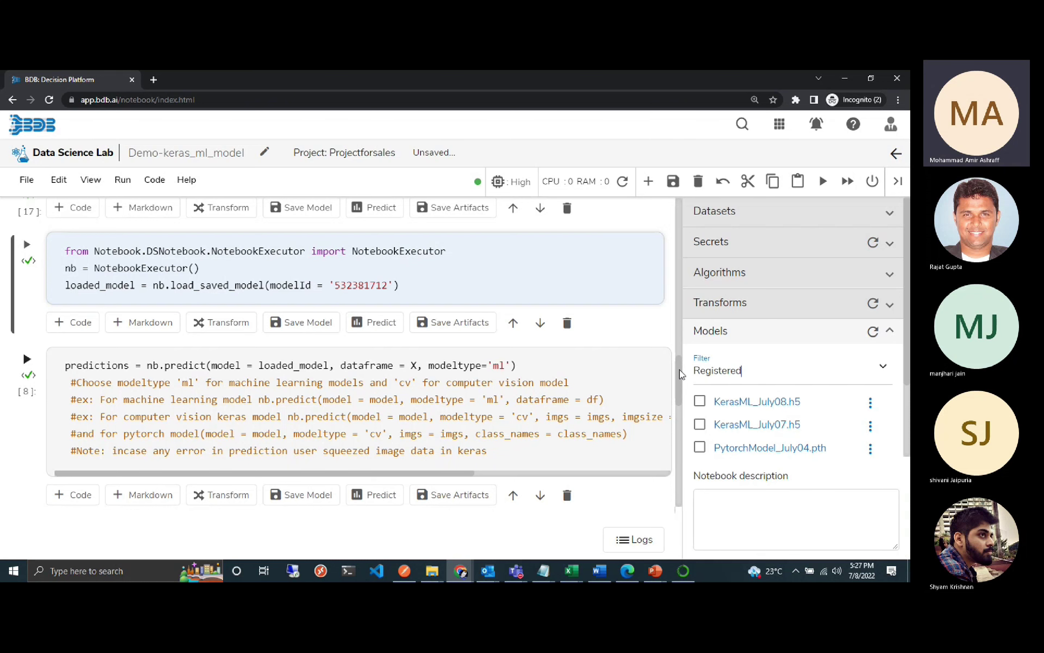
Run the nb.predict cell and the remaining cells through the 0.5 threshold conversion and final predictions output, and save the notebook.
{"action": "left_click_drag", "start_coordinate": [680, 374], "coordinate": [678, 377]}
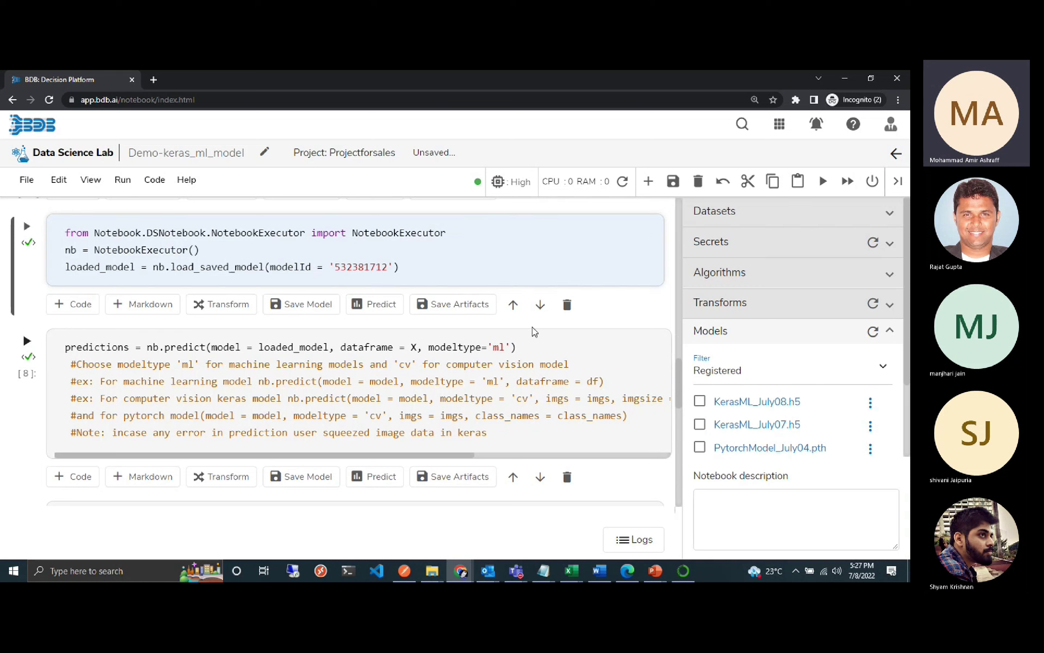
{"action": "left_click", "coordinate": [536, 353]}
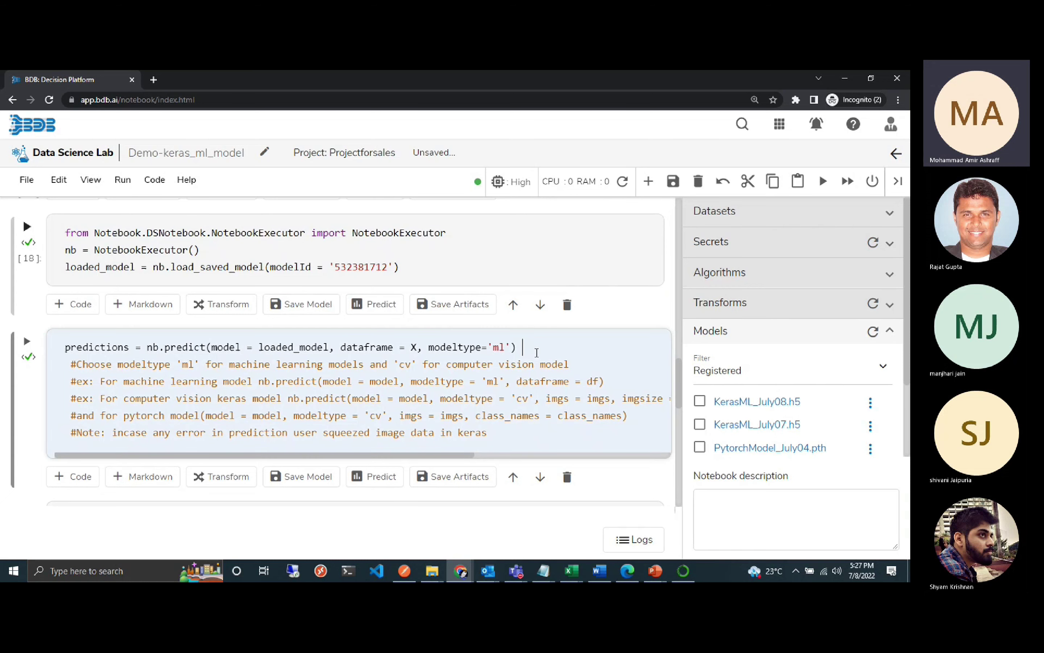
{"action": "key", "text": "shift+Return"}
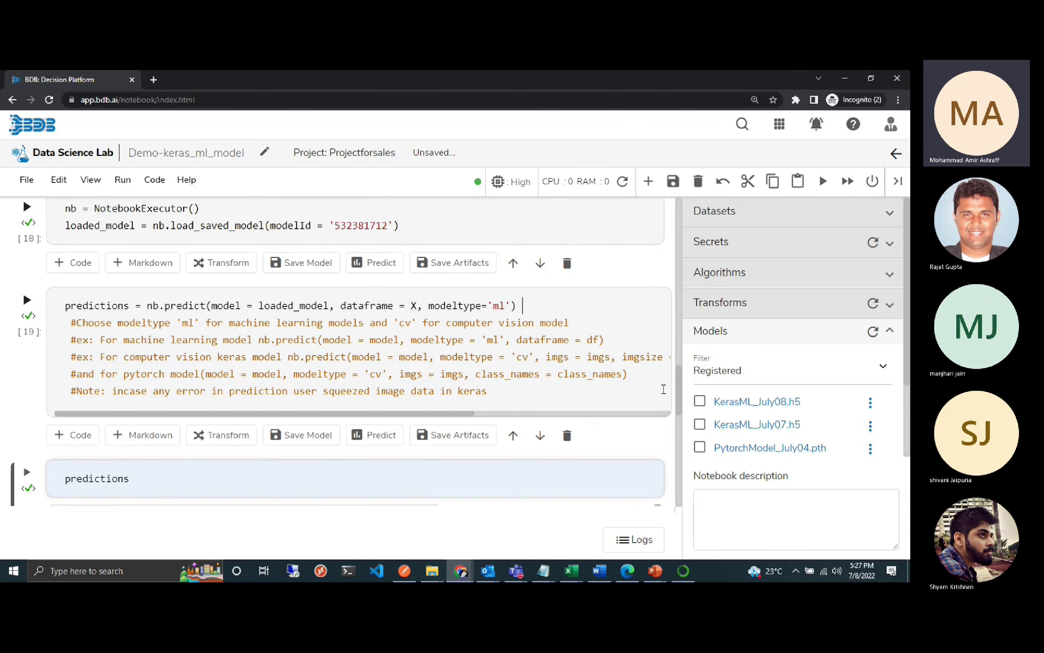
{"action": "left_click_drag", "start_coordinate": [680, 393], "coordinate": [672, 405]}
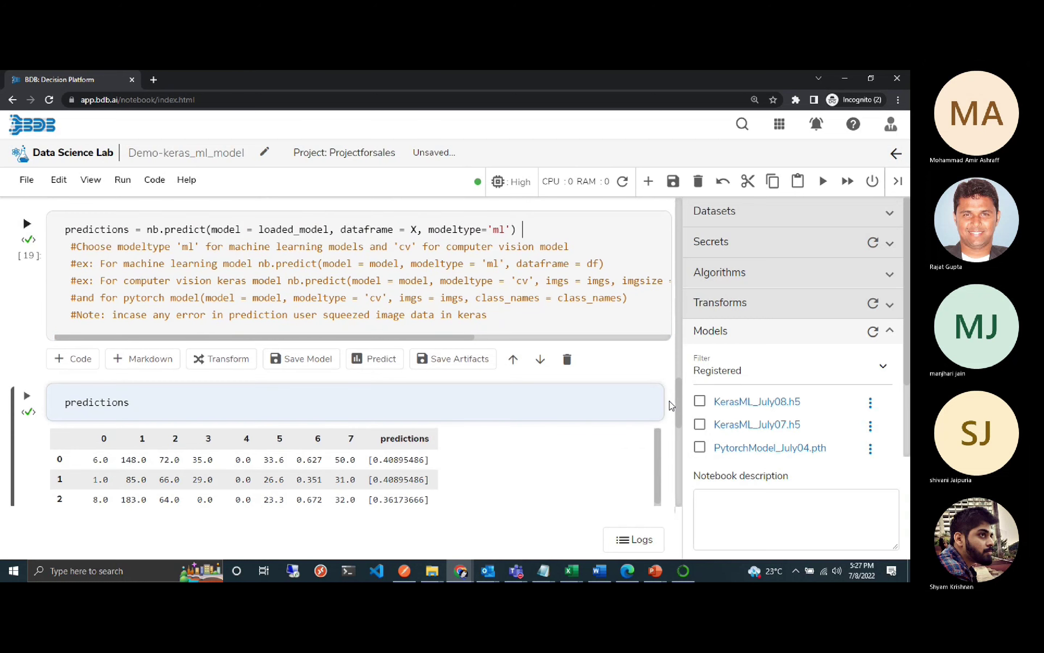
{"action": "key", "text": "ctrl+Return"}
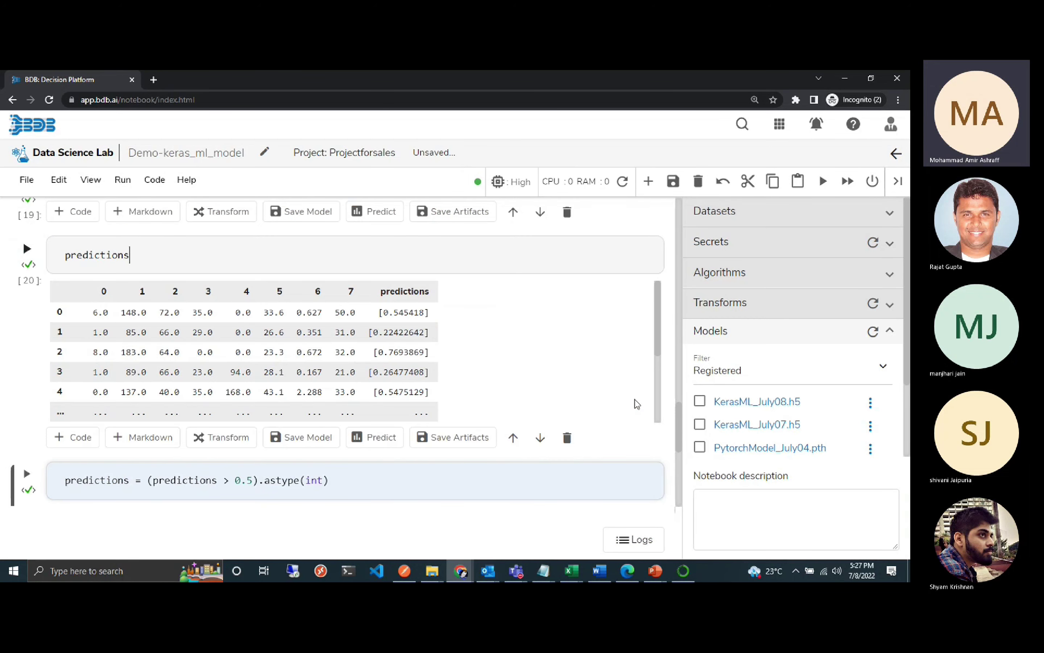
{"action": "key", "text": "shift+Return"}
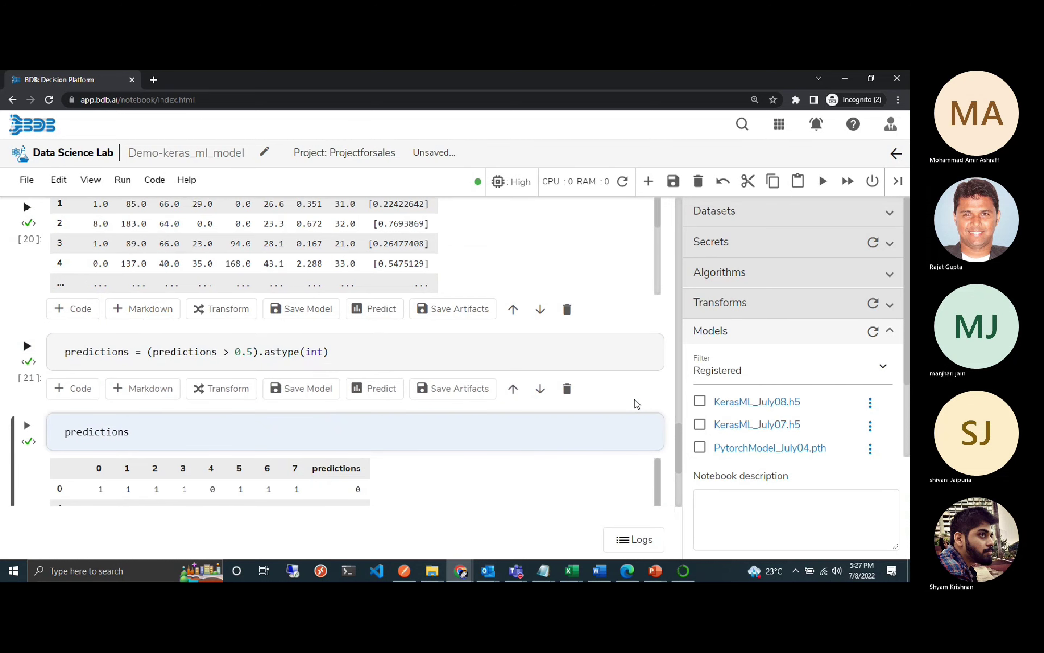
{"action": "key", "text": "shift+Return"}
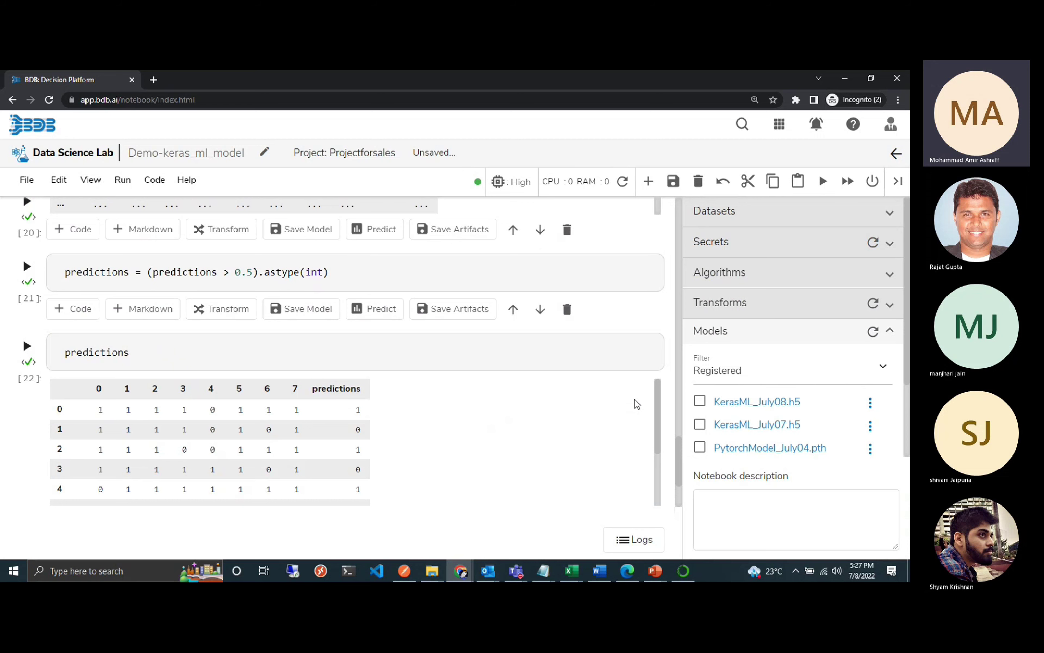
{"action": "key", "text": "ctrl+s"}
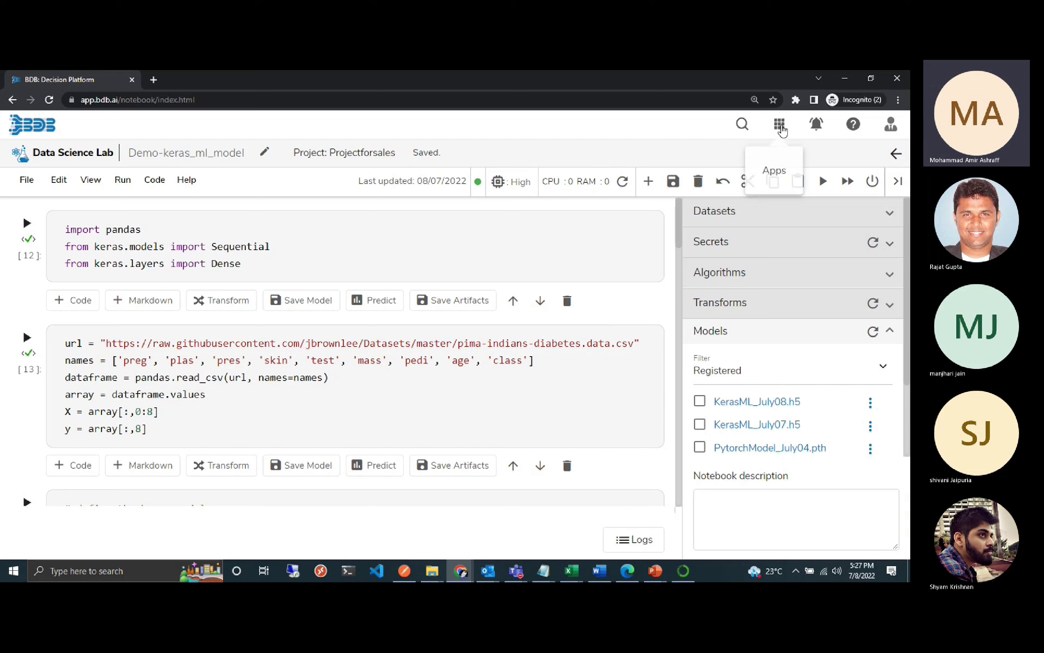
Switch to the Data Pipeline app and open its list of pipelines.
{"action": "left_click", "coordinate": [779, 125]}
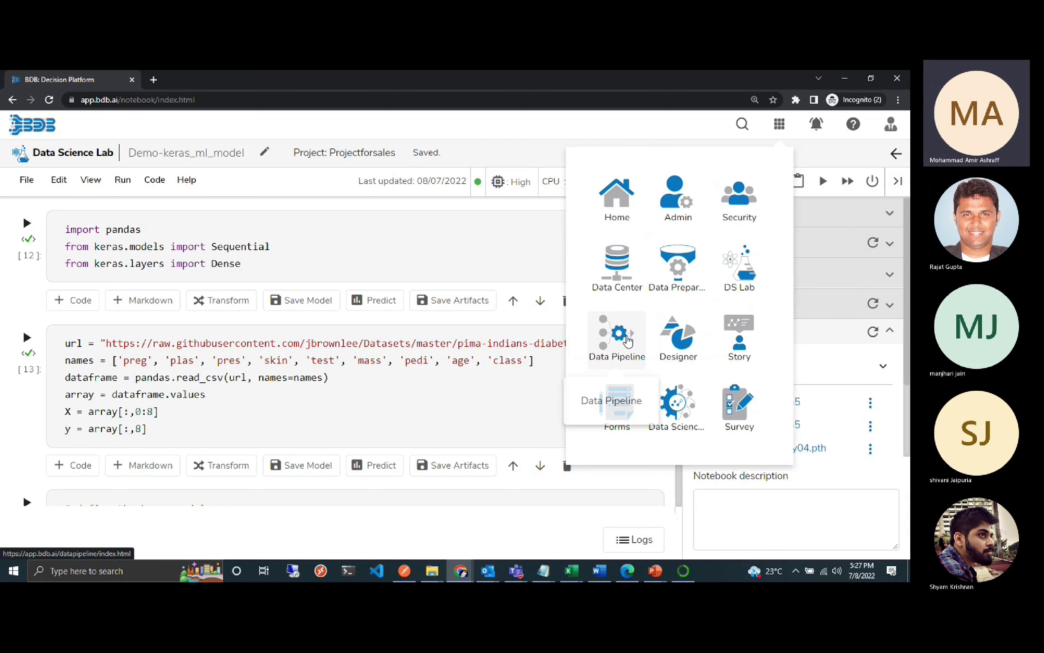
{"action": "left_click", "coordinate": [624, 343]}
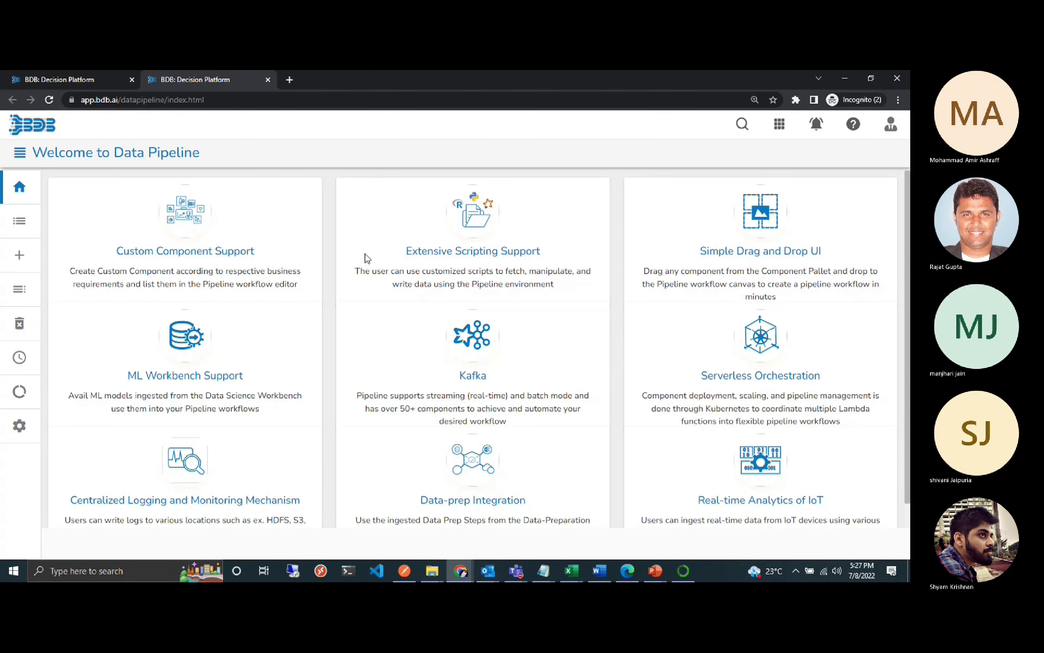
{"action": "mouse_move", "coordinate": [18, 251]}
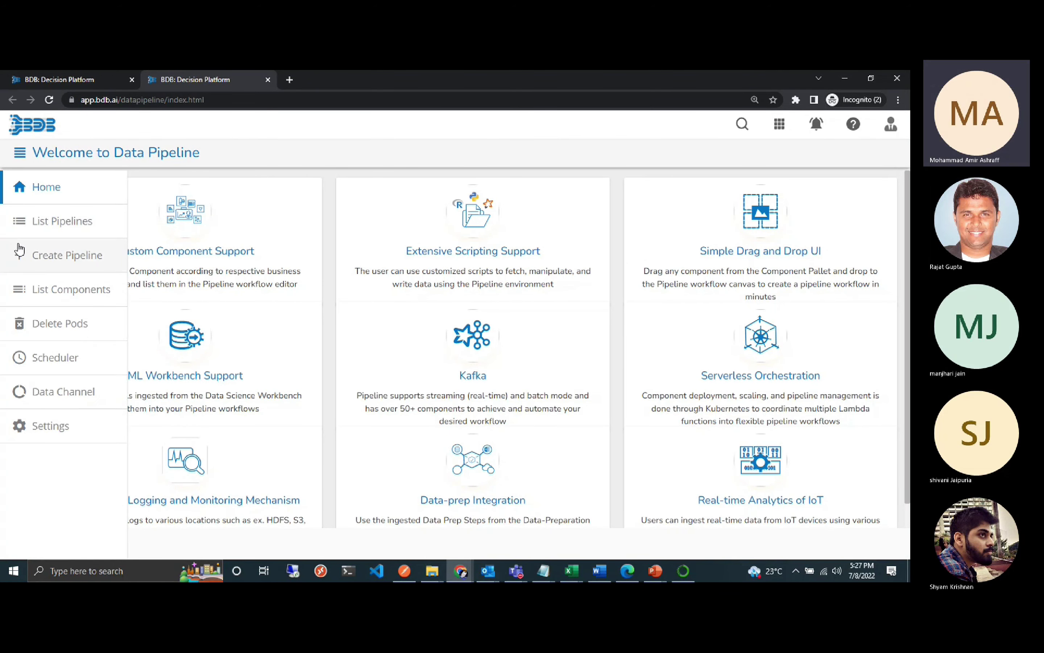
{"action": "left_click", "coordinate": [62, 230]}
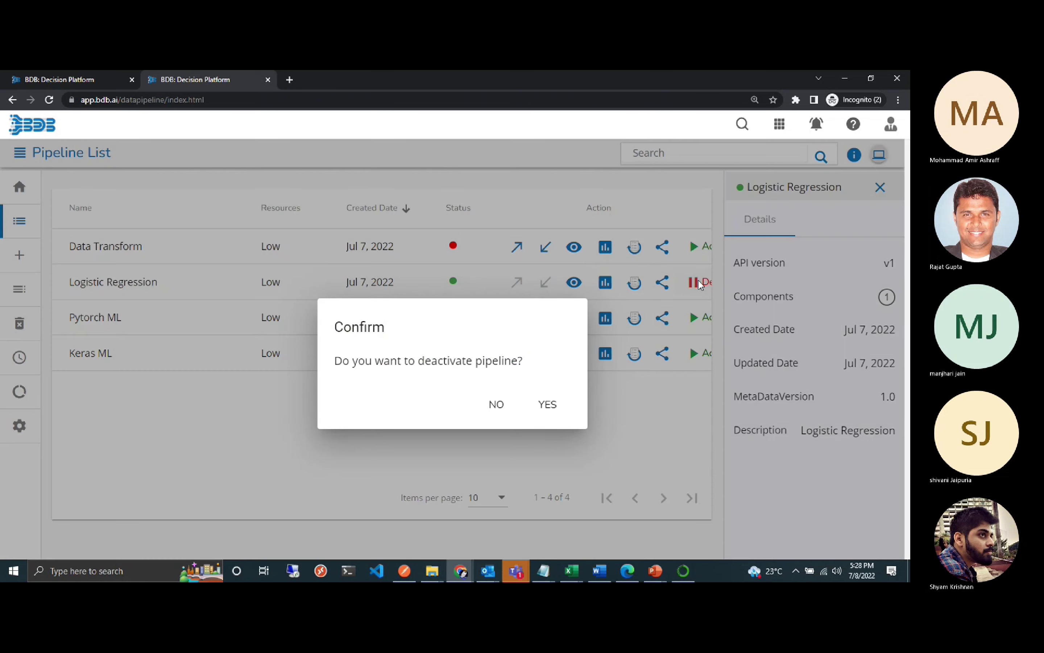
Deactivate the Logistic Regression pipeline and open the Keras ML pipeline in the editor.
{"action": "left_click", "coordinate": [704, 294]}
{"action": "left_click", "coordinate": [543, 406]}
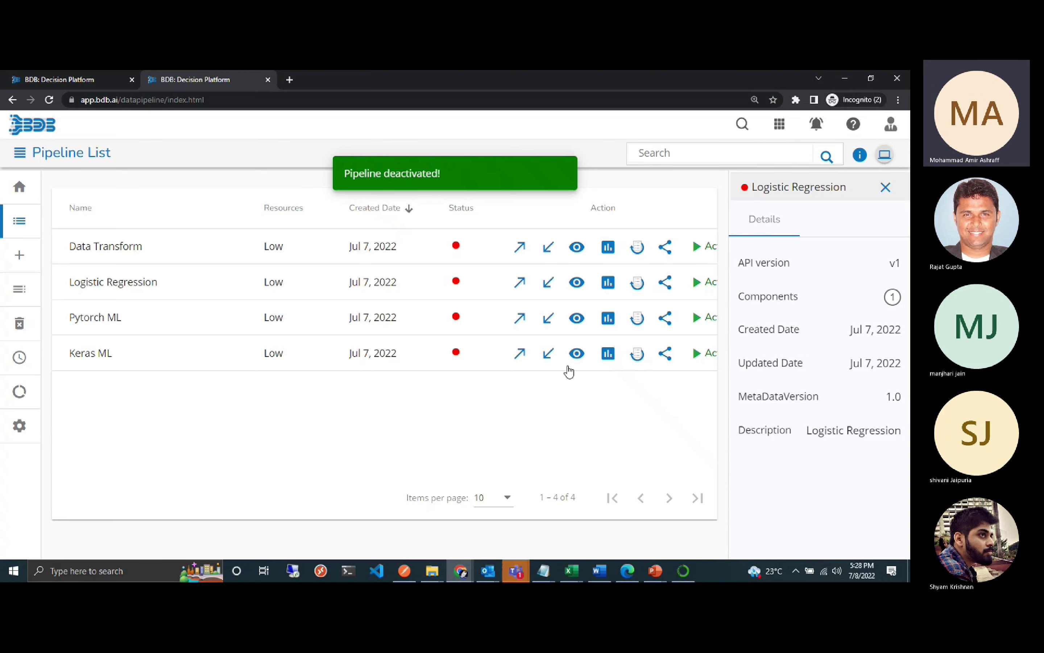
{"action": "left_click", "coordinate": [576, 355]}
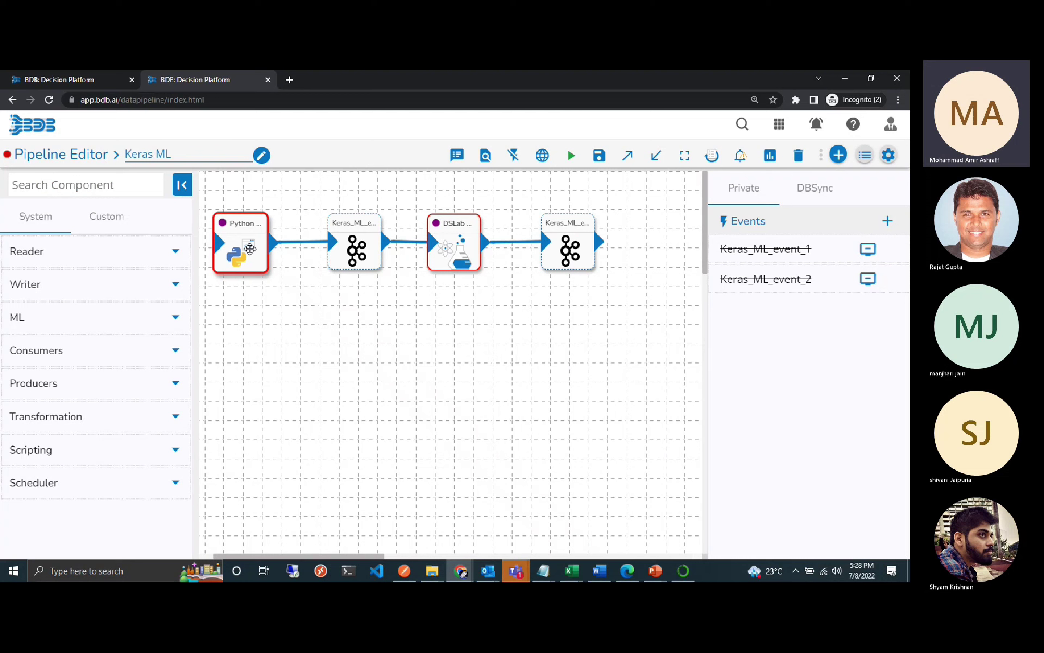
Examine the script in the Python Script component's meta information, enlarging the script field to read all of the code.
{"action": "left_click", "coordinate": [250, 249]}
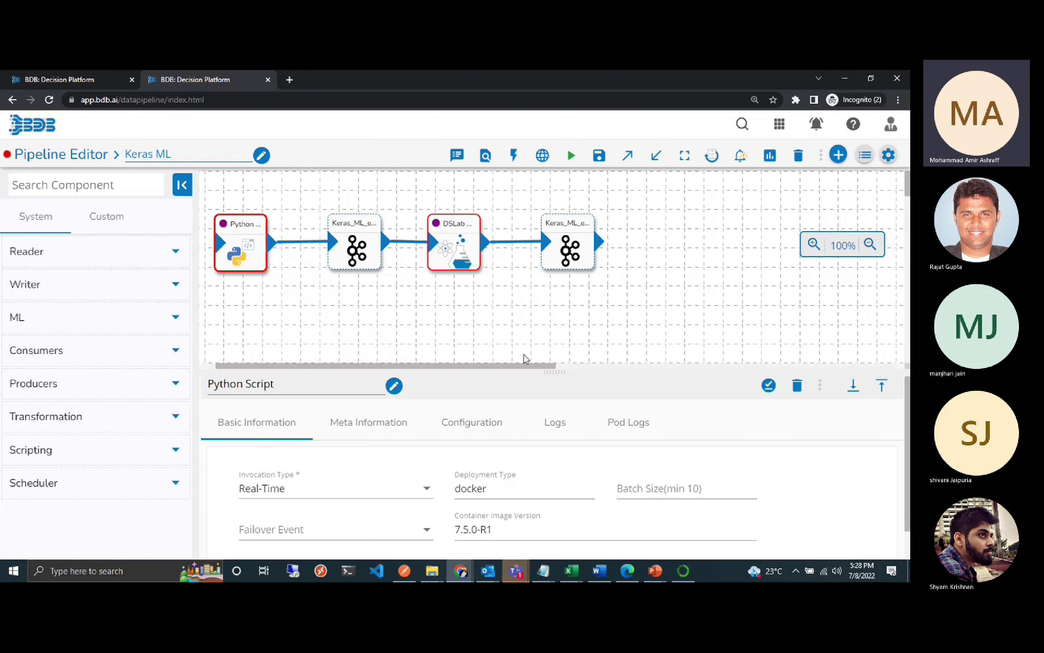
{"action": "left_click", "coordinate": [882, 385]}
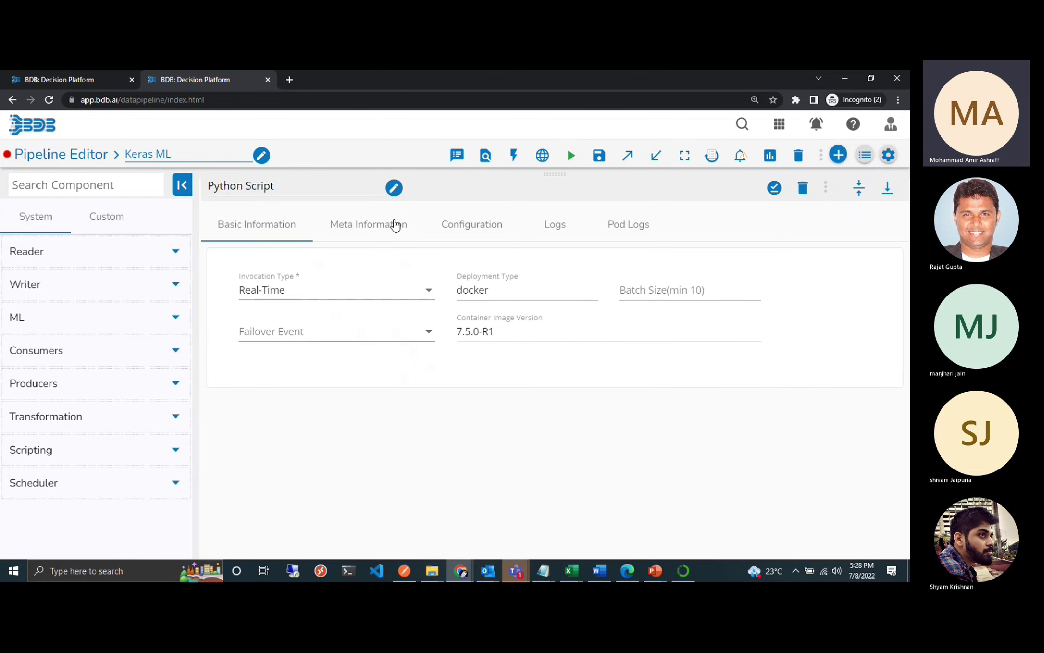
{"action": "left_click", "coordinate": [392, 224]}
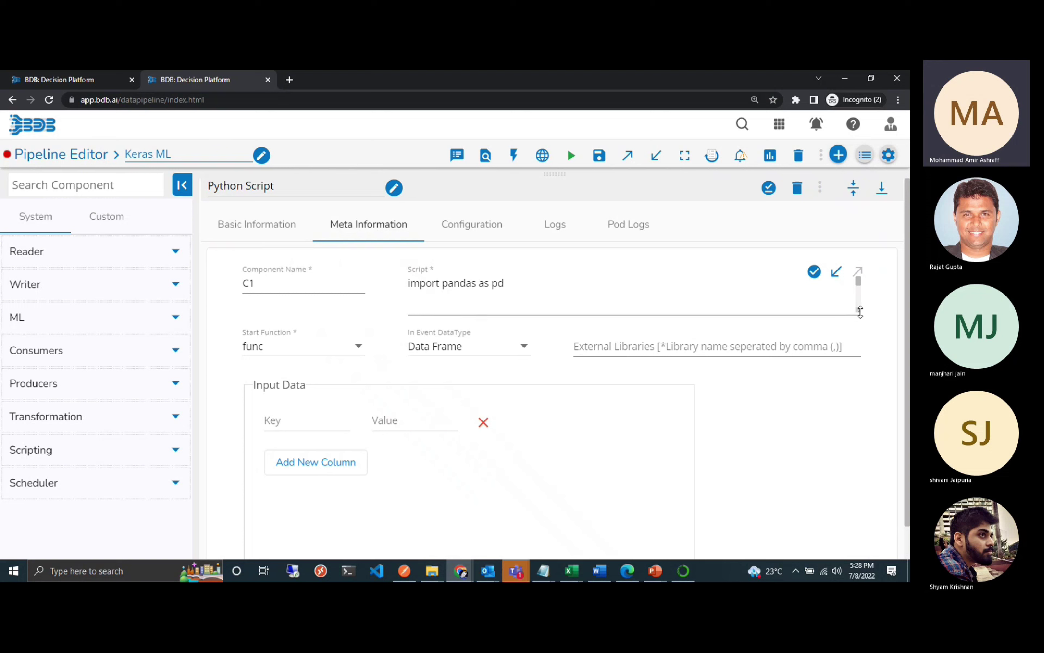
{"action": "left_click_drag", "start_coordinate": [860, 311], "coordinate": [859, 476]}
{"action": "left_click", "coordinate": [455, 405]}
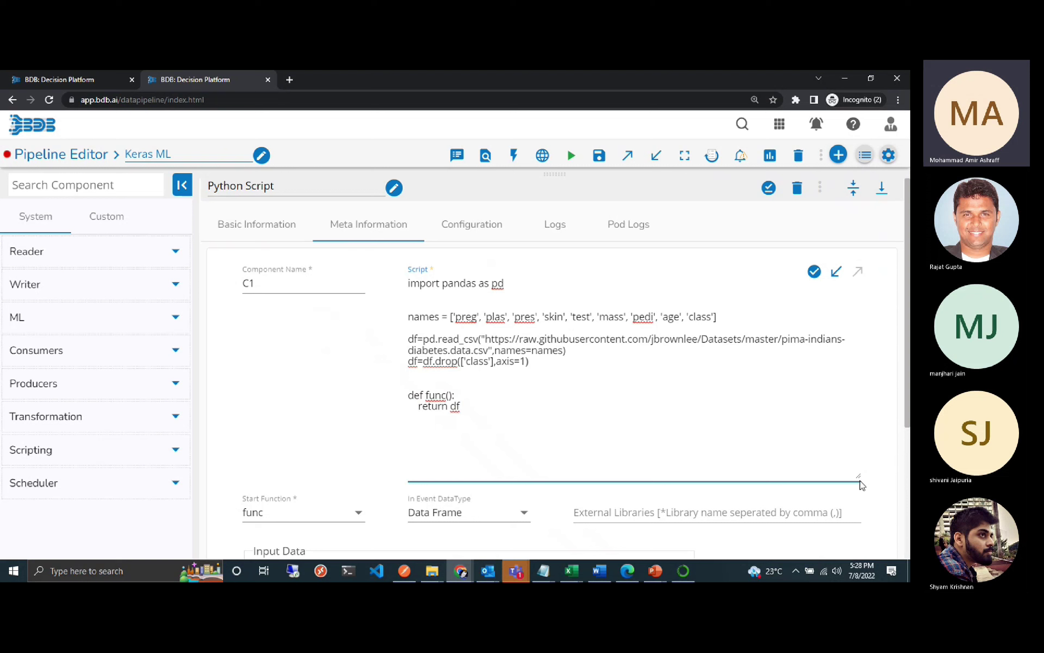
{"action": "left_click_drag", "start_coordinate": [861, 479], "coordinate": [852, 392]}
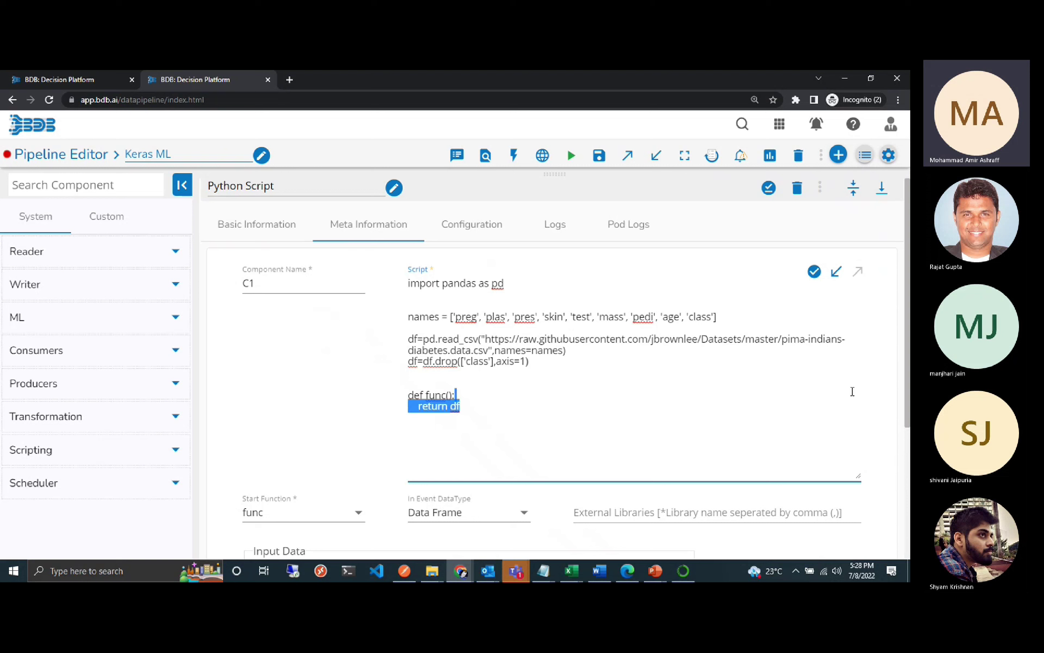
{"action": "left_click", "coordinate": [885, 419]}
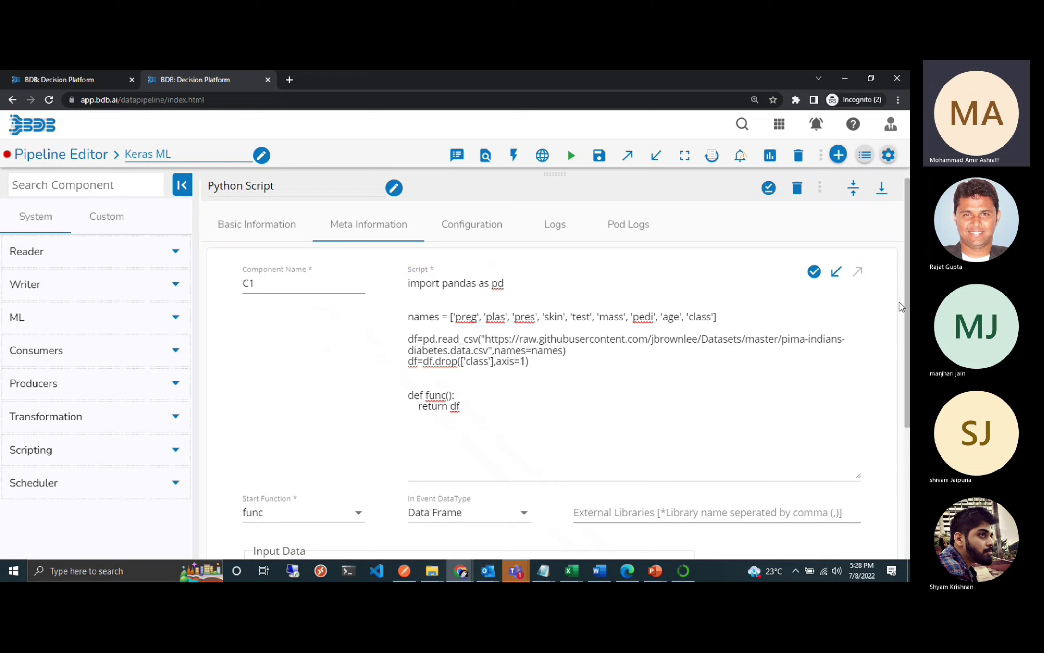
{"action": "left_click", "coordinate": [854, 188]}
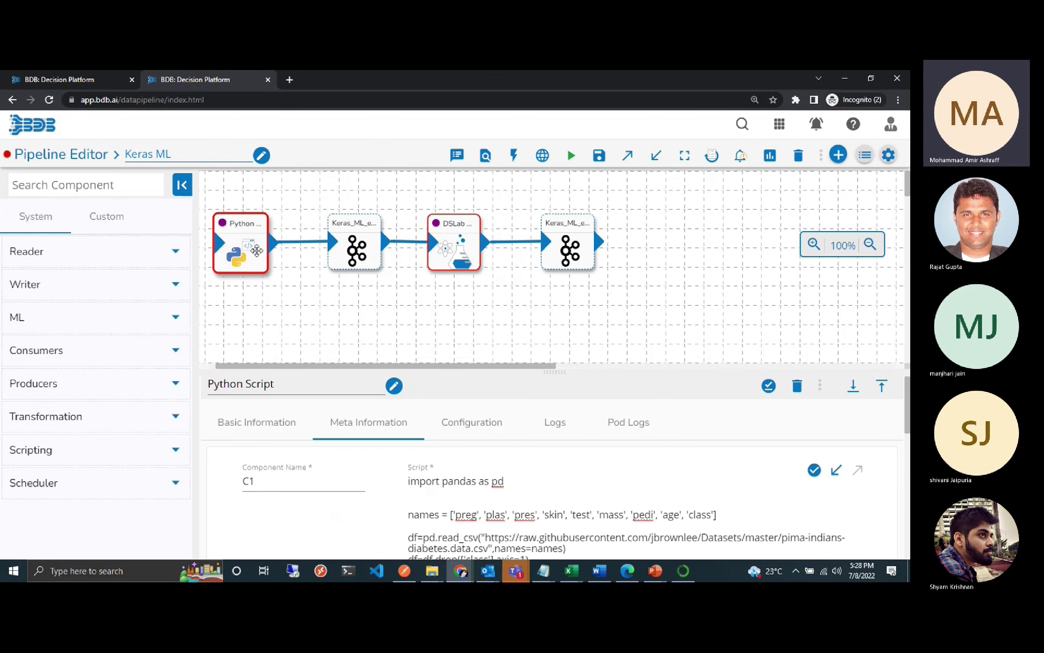
Expand the Scripting component group and reopen the Python Script component with its properties enlarged.
{"action": "left_click", "coordinate": [444, 263]}
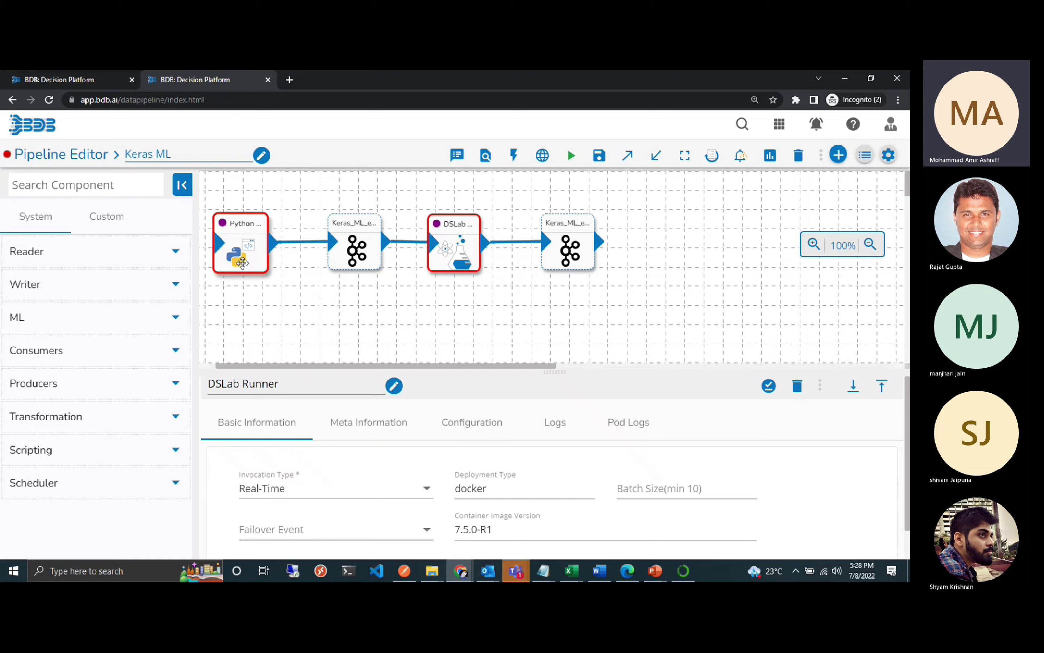
{"action": "left_click", "coordinate": [176, 453]}
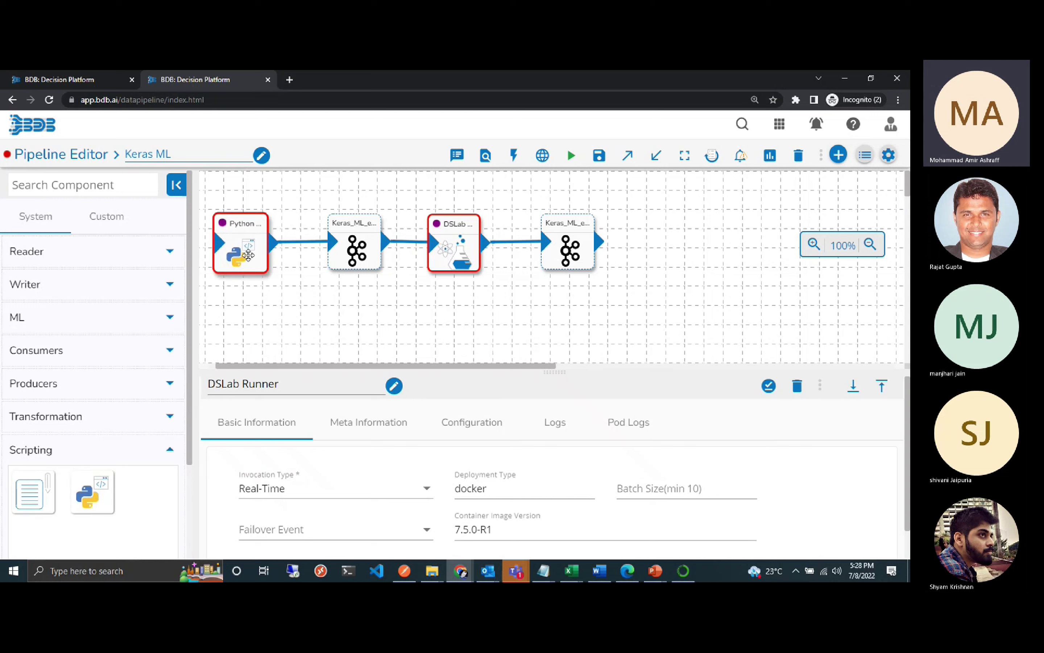
{"action": "left_click", "coordinate": [229, 261]}
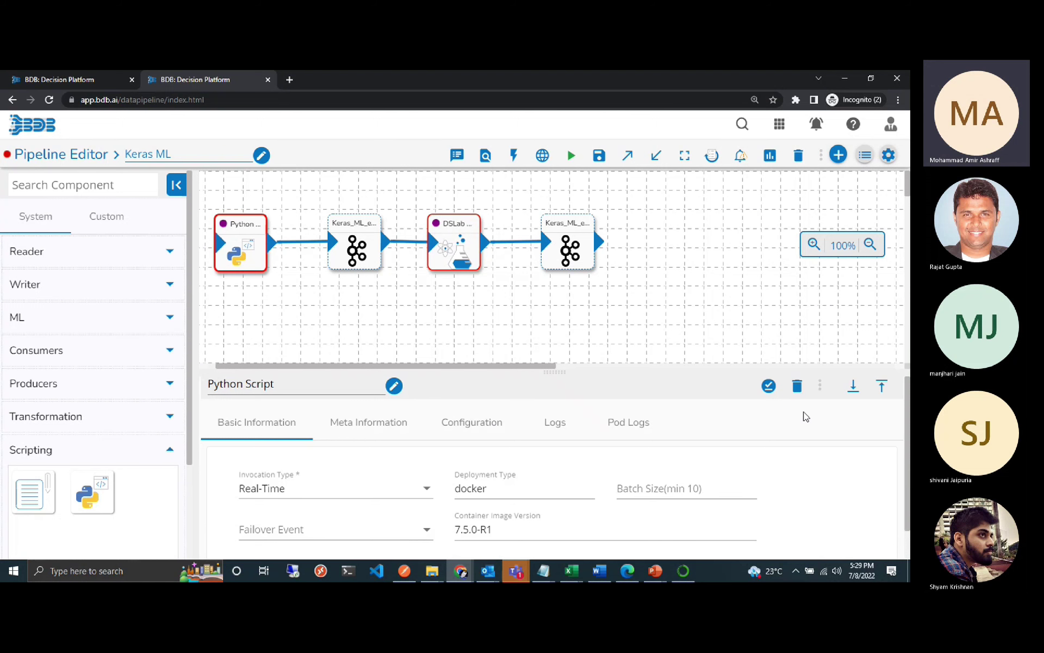
{"action": "left_click", "coordinate": [882, 388]}
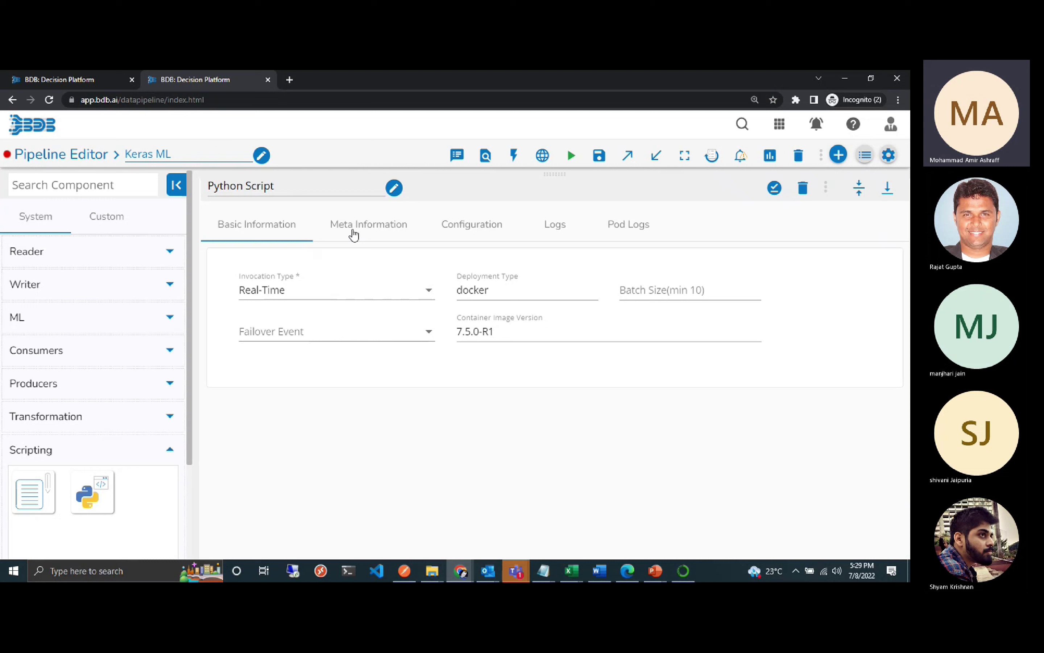
Review the Python Script component's meta information, including the full script and the In Event DataType options.
{"action": "left_click", "coordinate": [354, 235]}
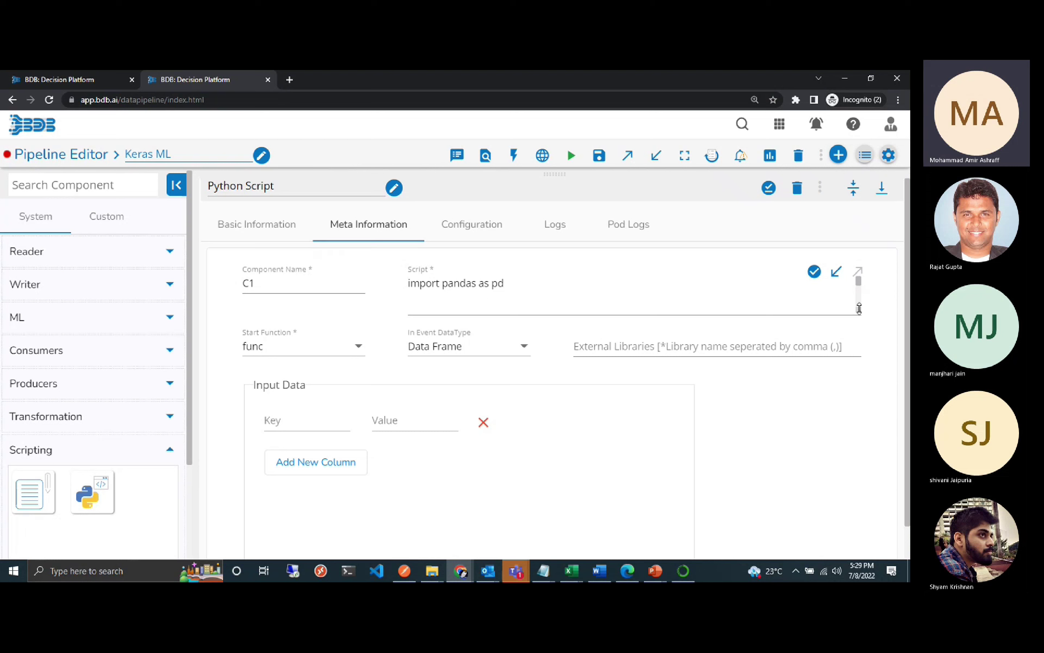
{"action": "mouse_move", "coordinate": [859, 308]}
{"action": "left_mouse_down"}
{"action": "mouse_move", "coordinate": [859, 426]}
{"action": "mouse_move", "coordinate": [859, 315]}
{"action": "left_mouse_up"}
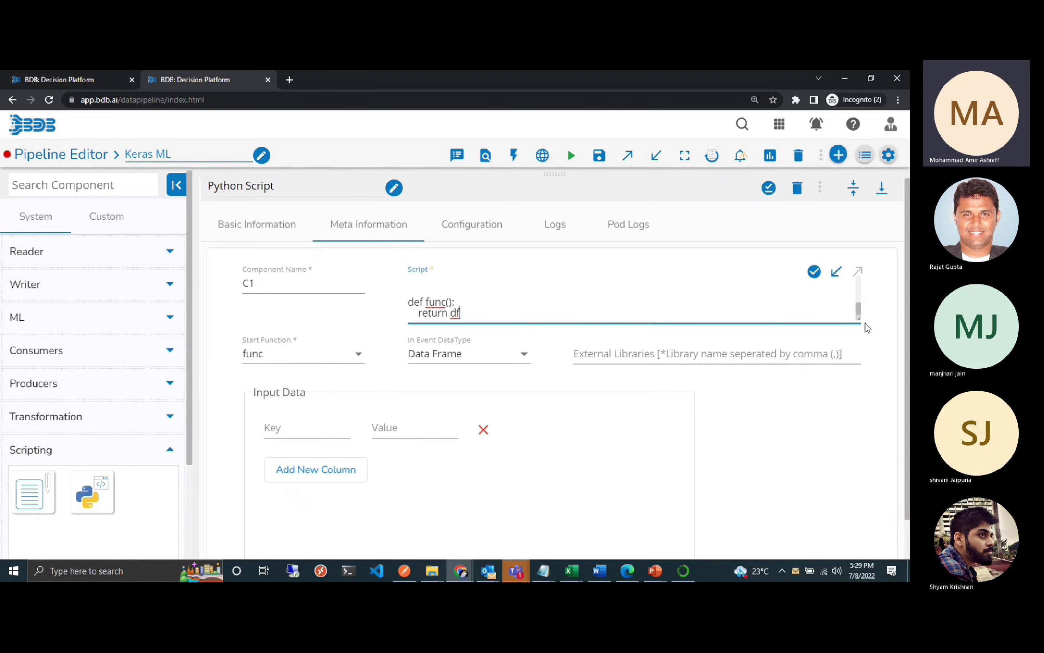
{"action": "left_click_drag", "start_coordinate": [860, 320], "coordinate": [861, 426]}
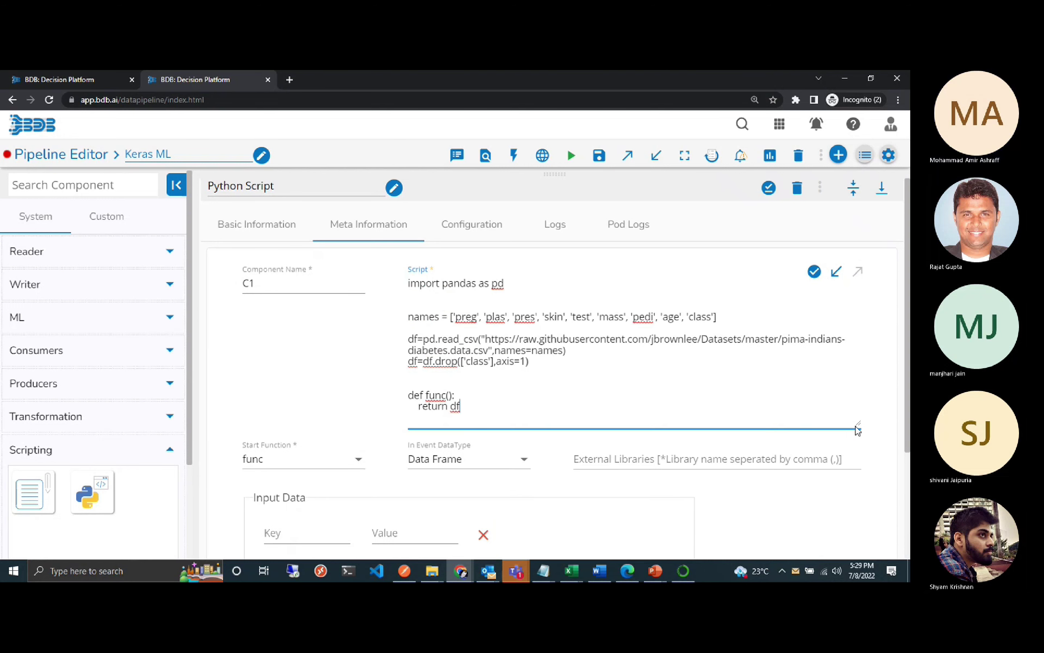
{"action": "left_click_drag", "start_coordinate": [858, 430], "coordinate": [853, 315]}
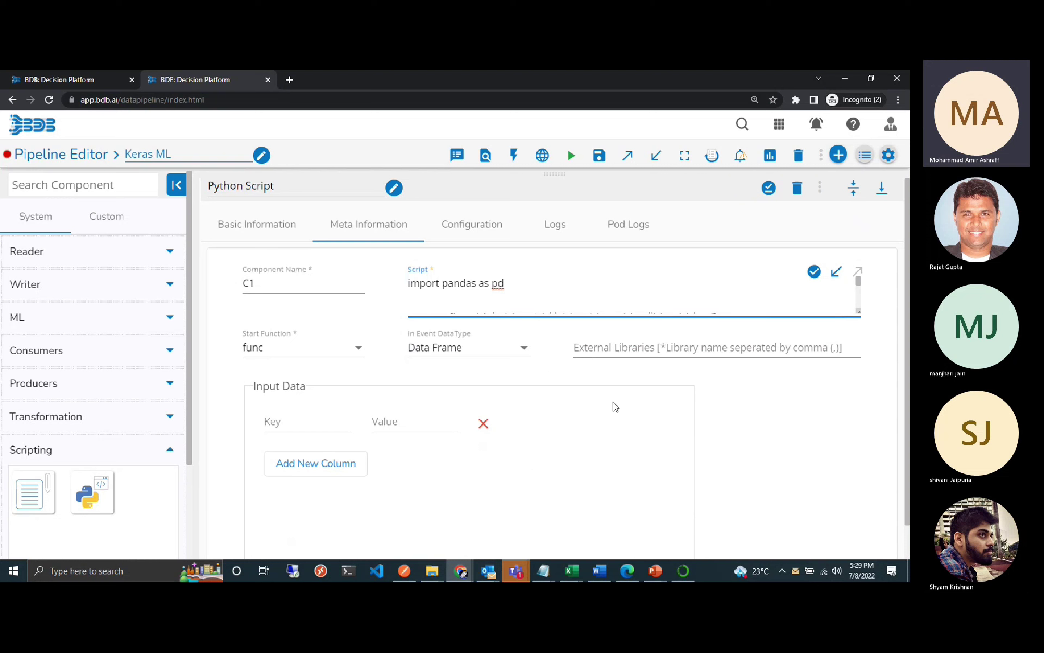
{"action": "left_click", "coordinate": [530, 353]}
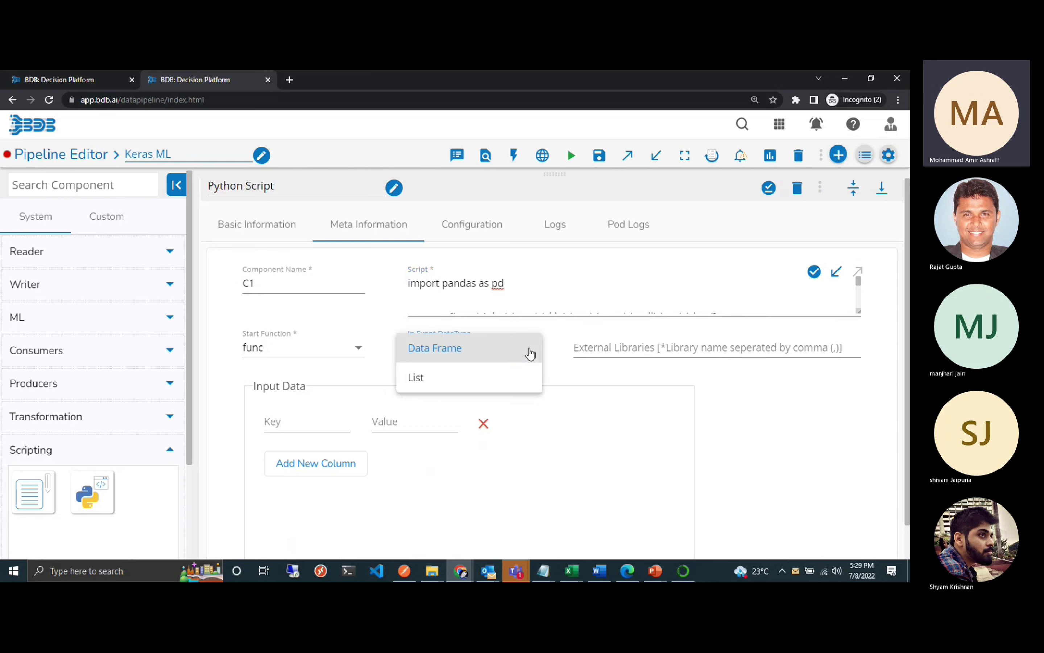
{"action": "left_click", "coordinate": [530, 353]}
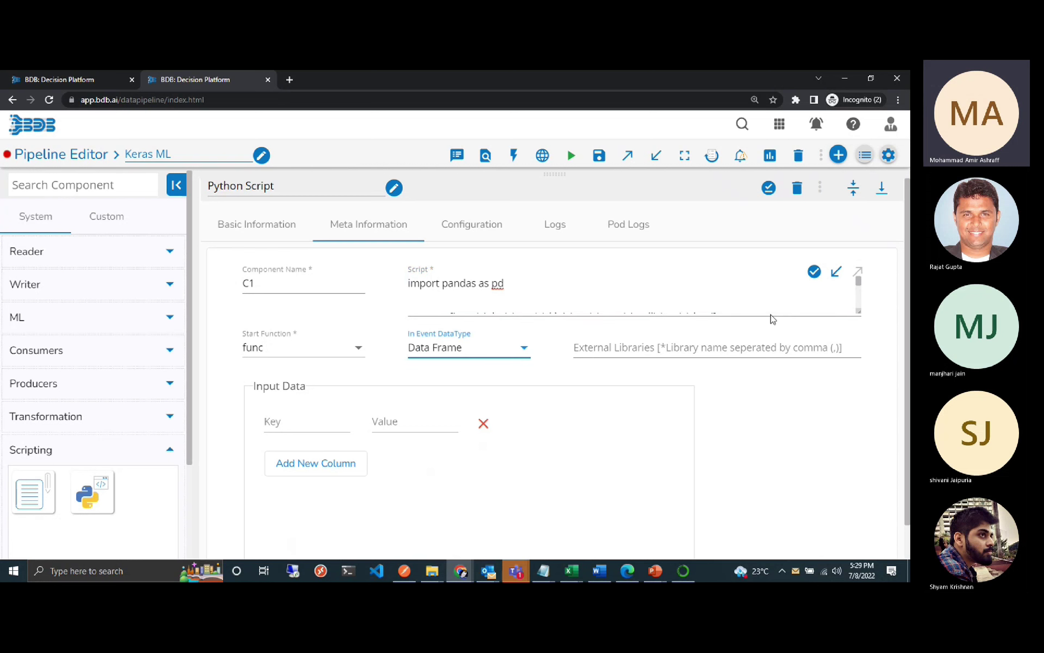
{"action": "left_click", "coordinate": [856, 195]}
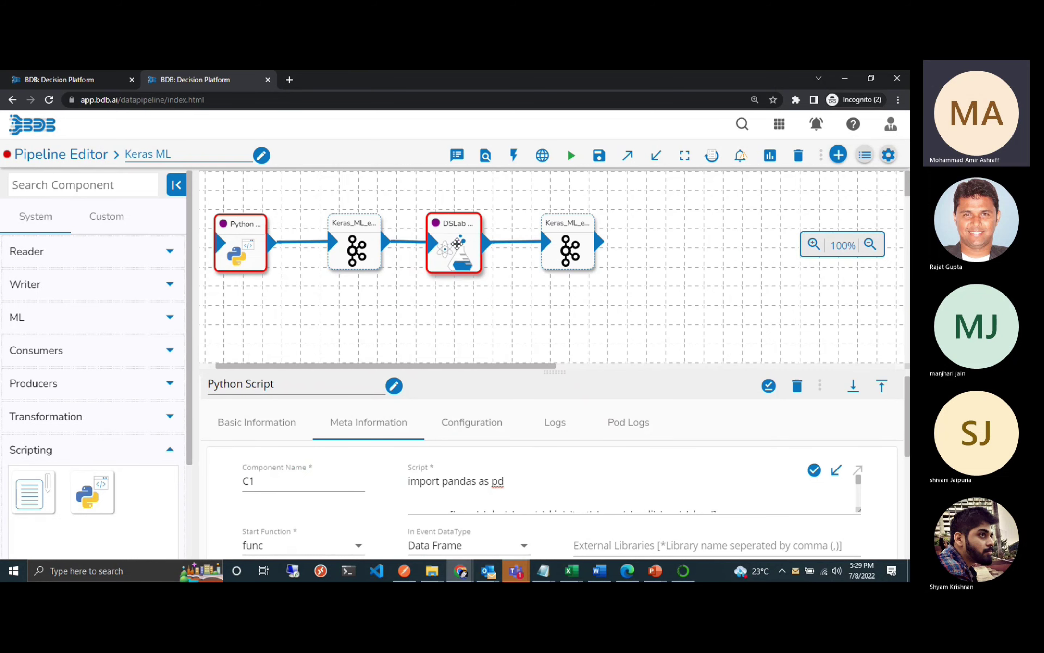
Locate the DSLab Runner in the ML component group, open the pipeline's DSLab Runner and set its invocation type to Real-Time.
{"action": "left_click", "coordinate": [457, 244]}
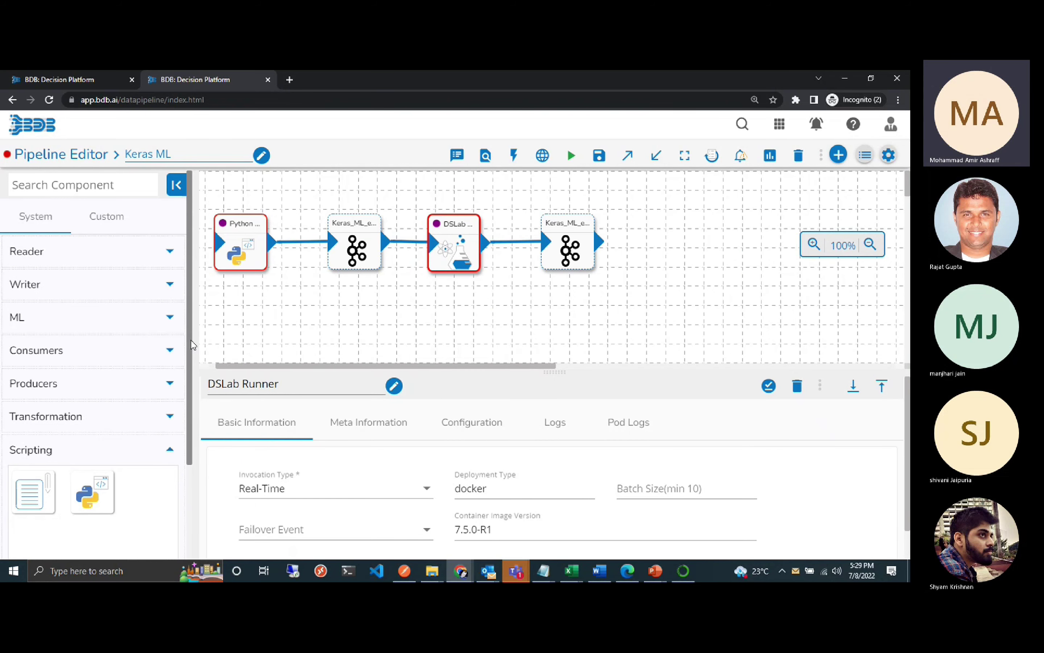
{"action": "left_click", "coordinate": [170, 319]}
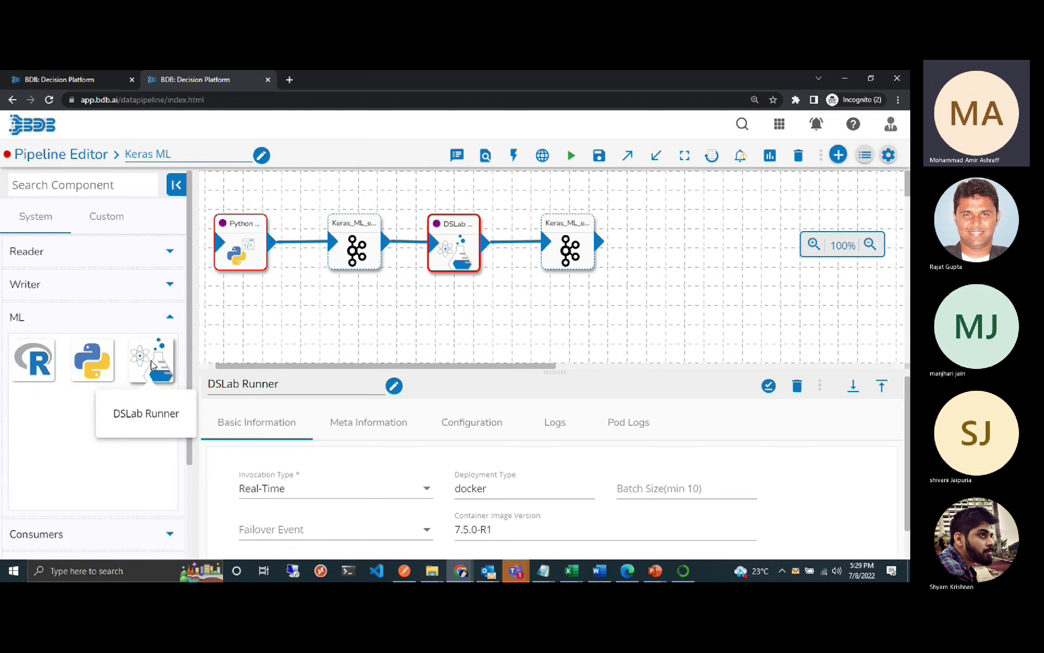
{"action": "left_click", "coordinate": [455, 255]}
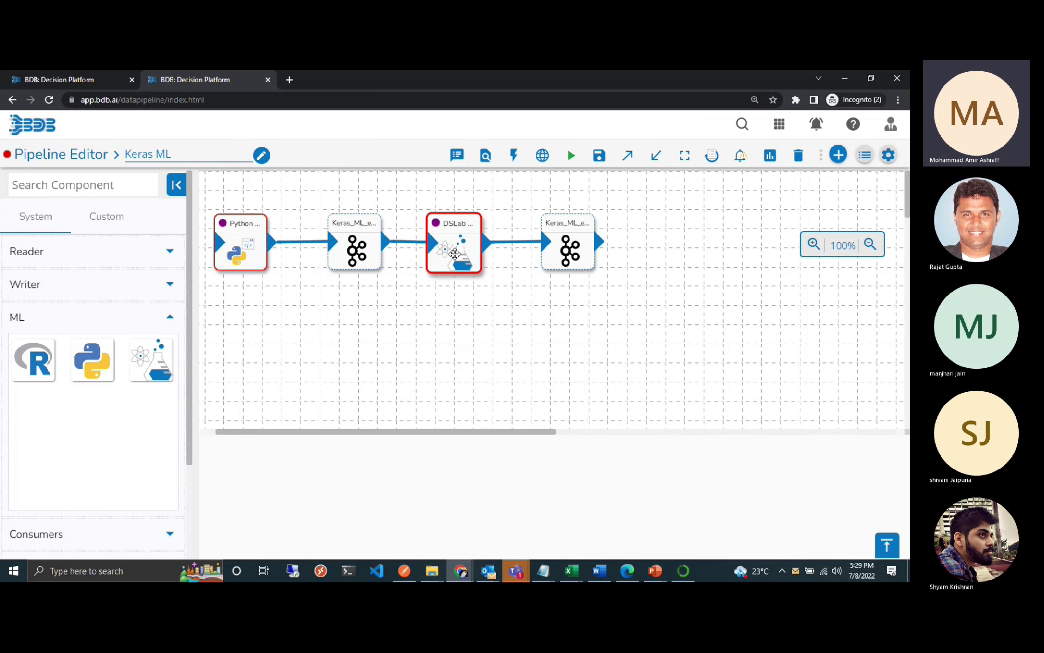
{"action": "left_click", "coordinate": [455, 255]}
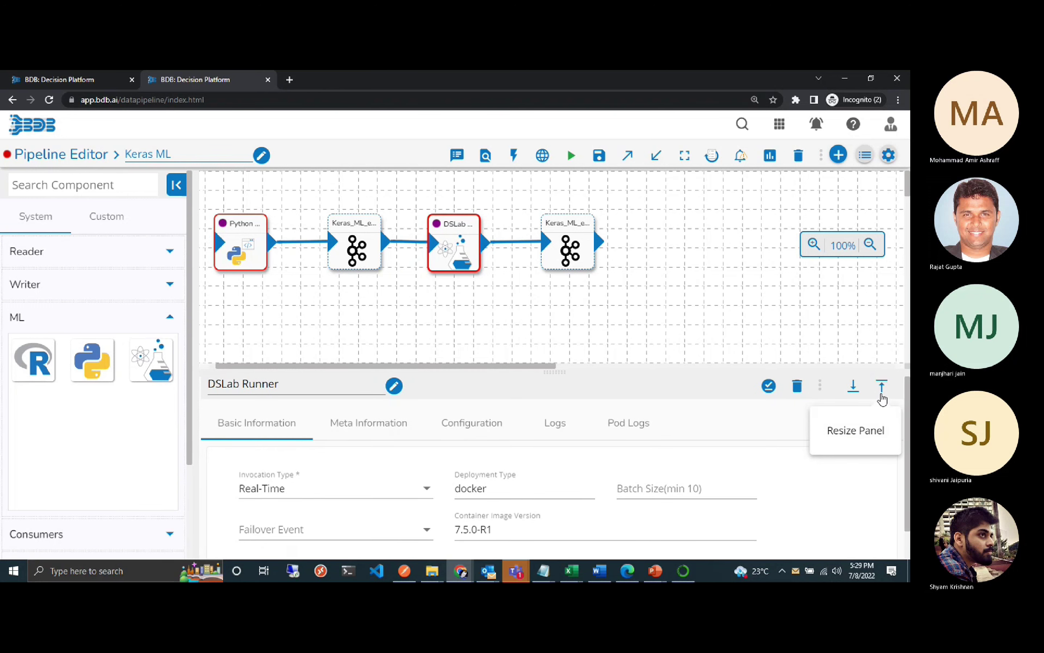
{"action": "left_click", "coordinate": [882, 388]}
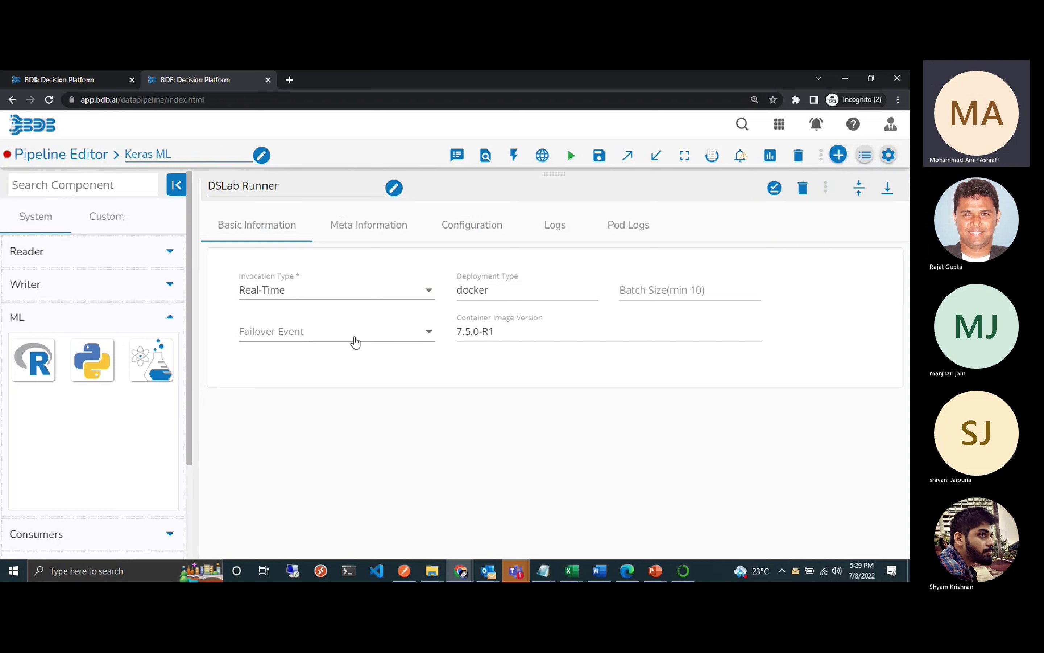
{"action": "left_click", "coordinate": [427, 299]}
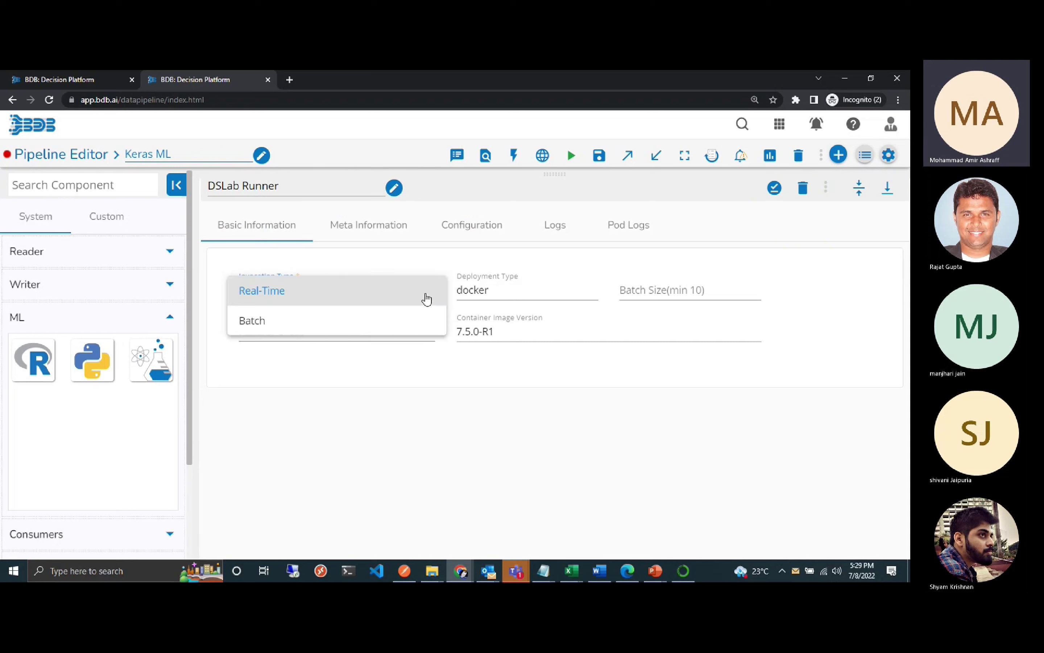
{"action": "left_click", "coordinate": [427, 298]}
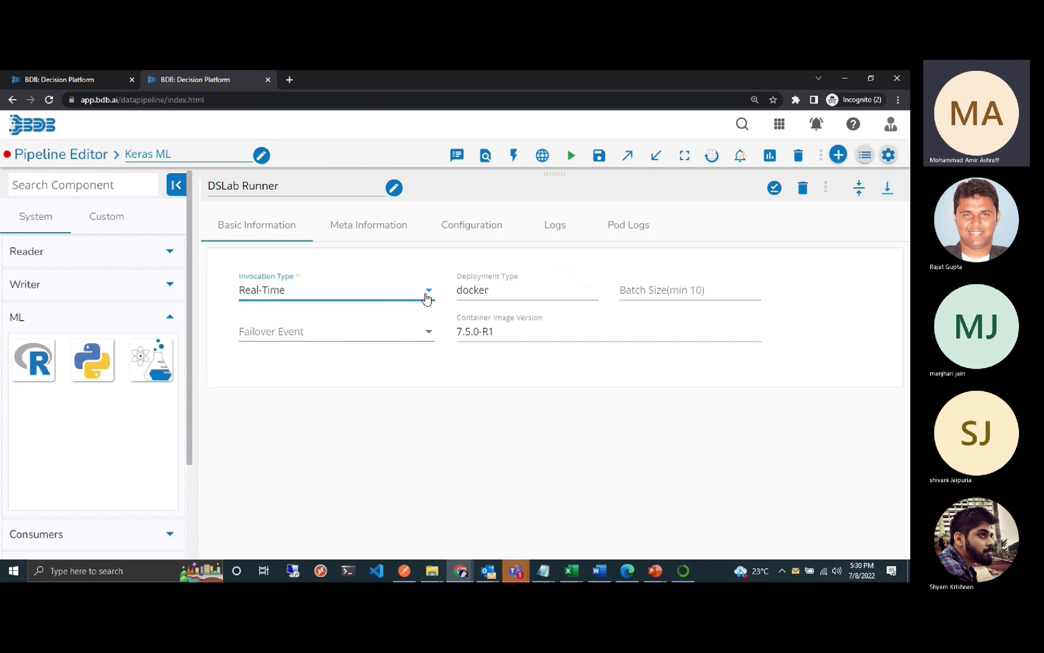
In the DSLab Runner's meta information, choose Model Runner as the execution type and Projectforsales as the project.
{"action": "left_click", "coordinate": [368, 239]}
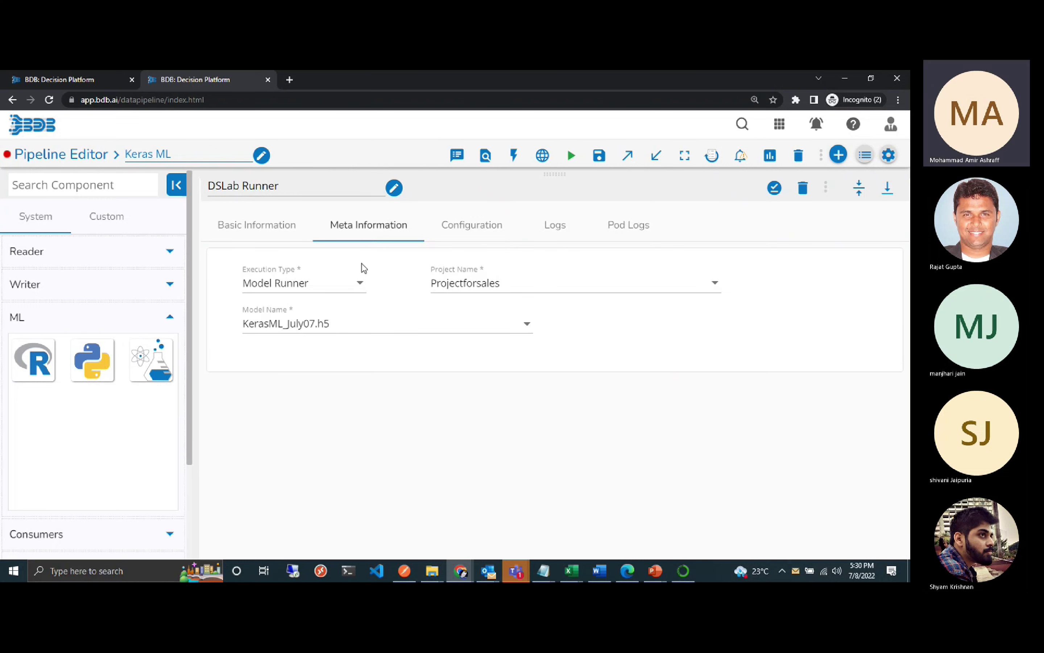
{"action": "left_click", "coordinate": [362, 285]}
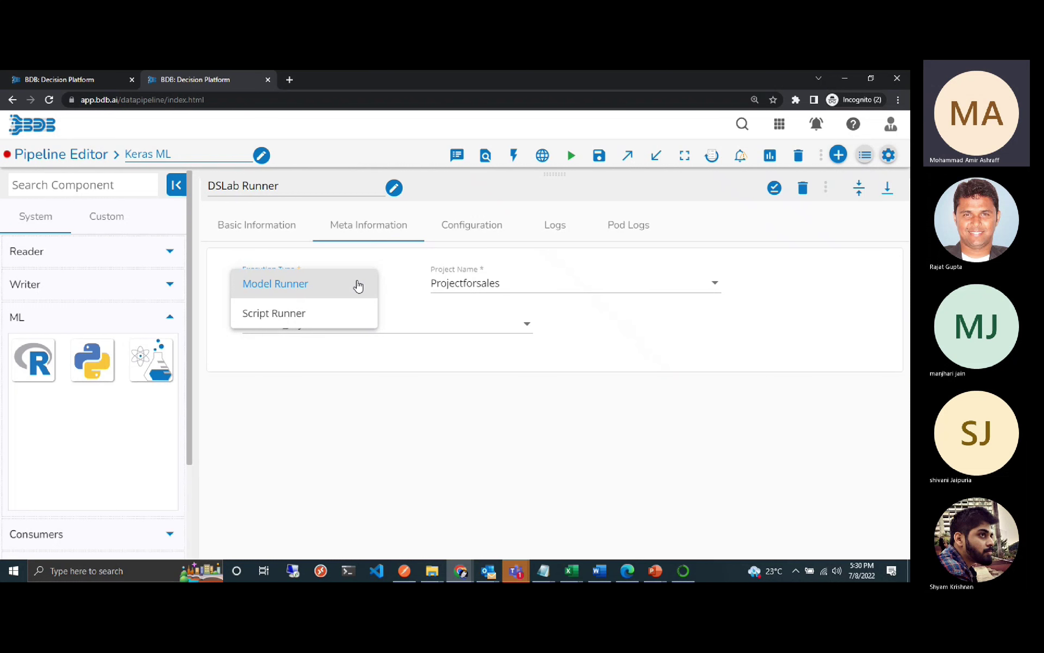
{"action": "left_click", "coordinate": [359, 286]}
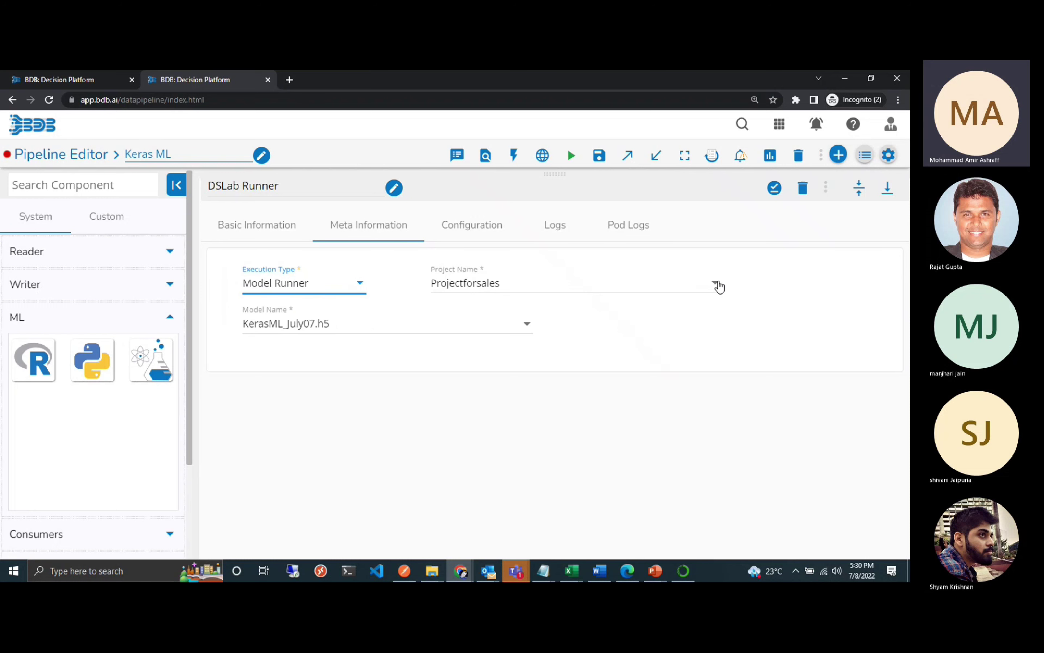
{"action": "left_click", "coordinate": [716, 284]}
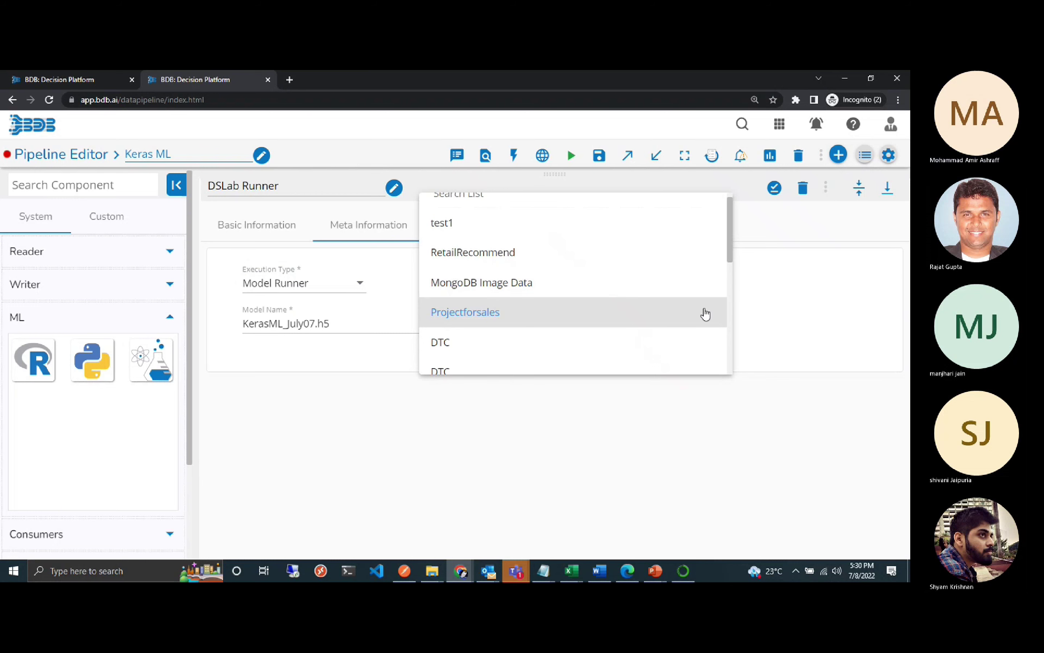
{"action": "left_click", "coordinate": [704, 312]}
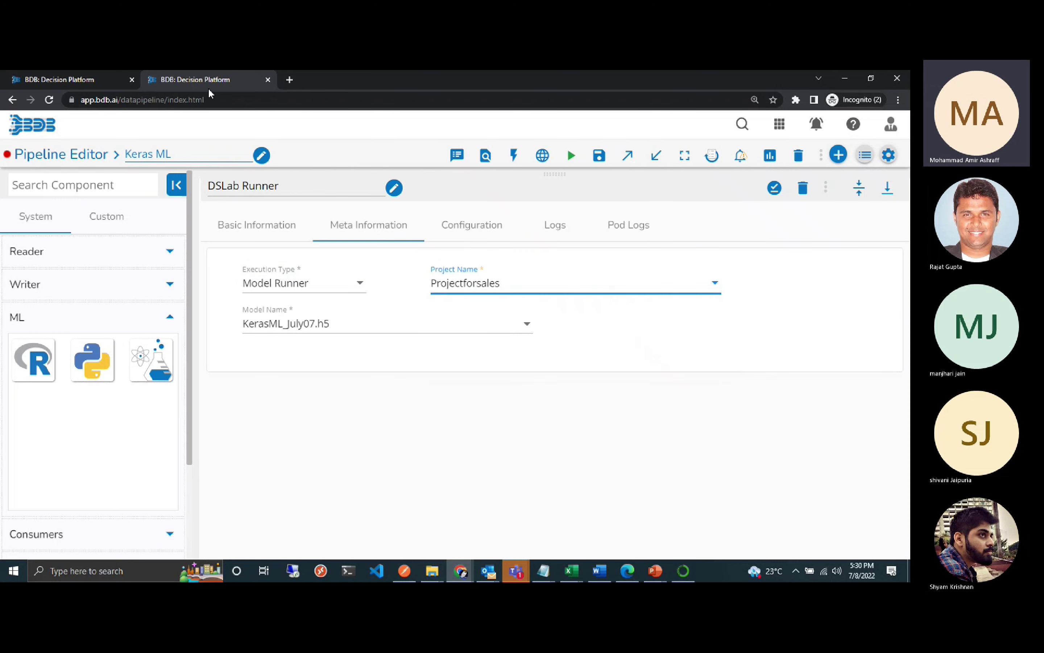
Check the project name of the Demo-keras_ml_model notebook in Data Science Lab and return to the Keras ML pipeline.
{"action": "left_click", "coordinate": [79, 82]}
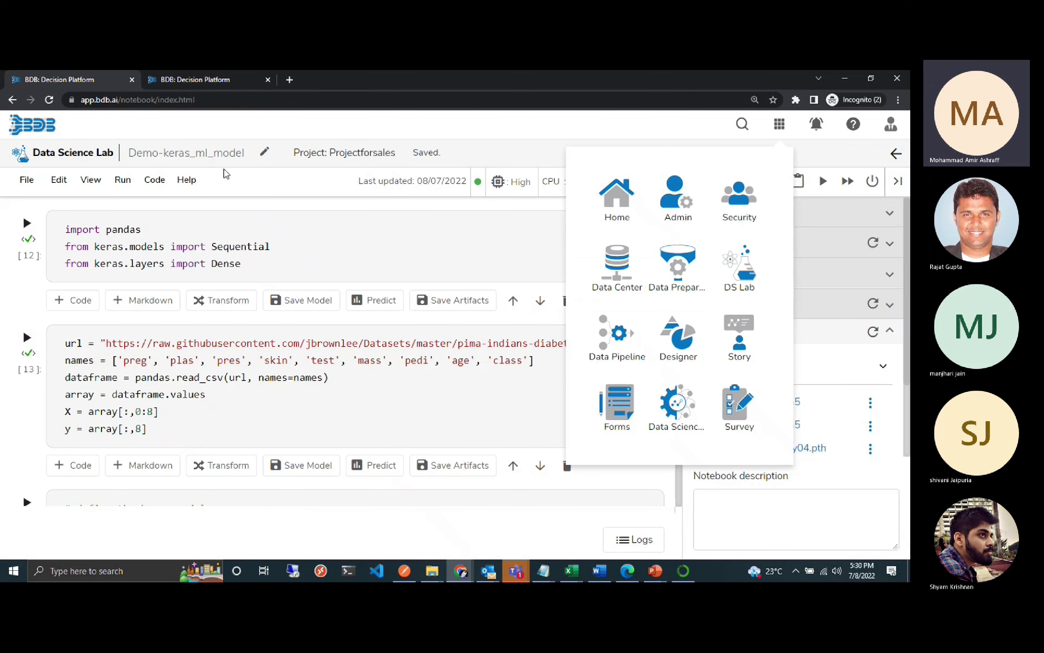
{"action": "left_click_drag", "start_coordinate": [331, 152], "coordinate": [402, 156]}
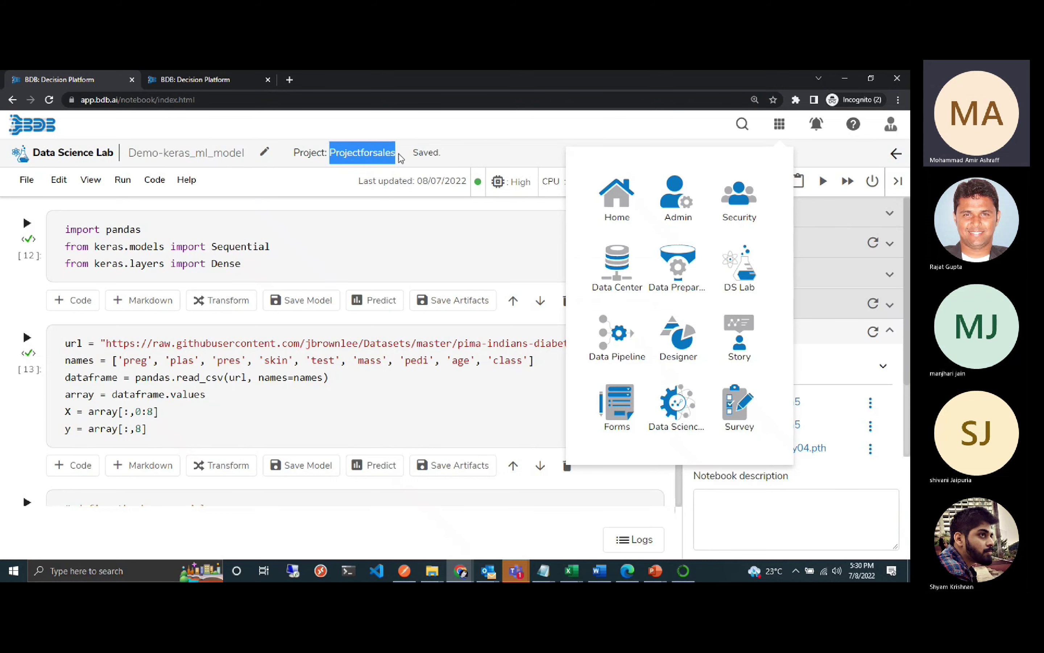
{"action": "left_click", "coordinate": [223, 79]}
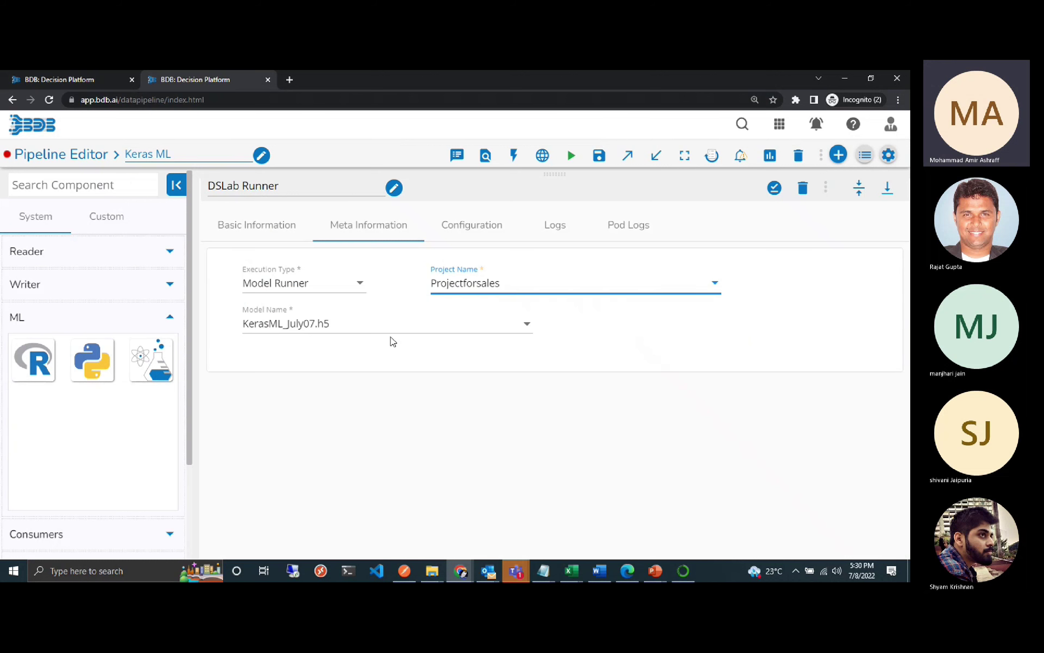
{"action": "left_click", "coordinate": [527, 330]}
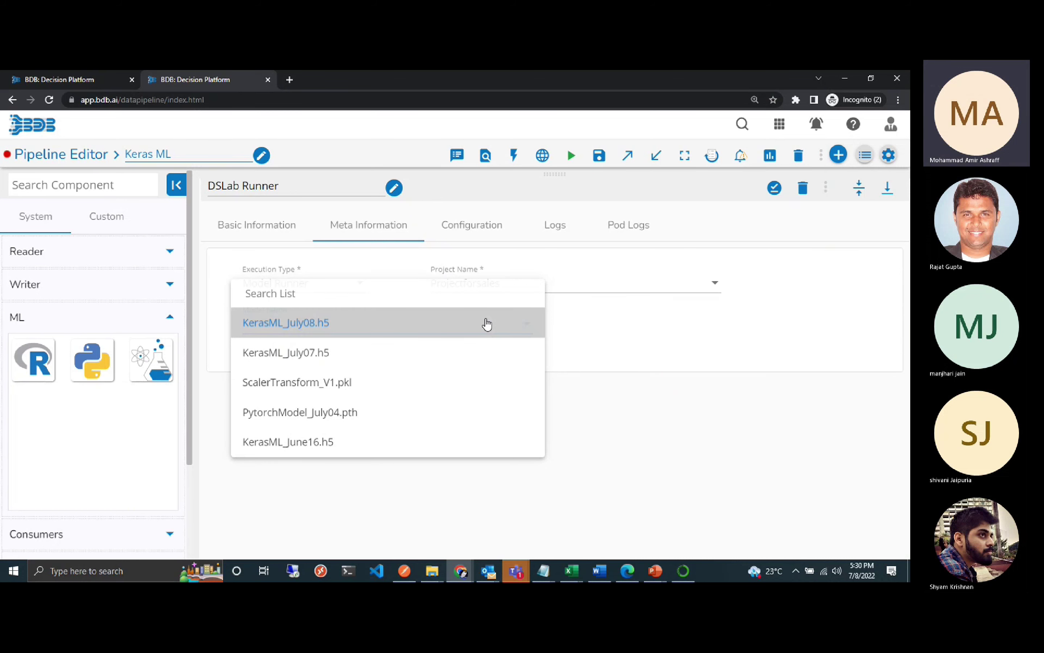
{"action": "left_click", "coordinate": [487, 324]}
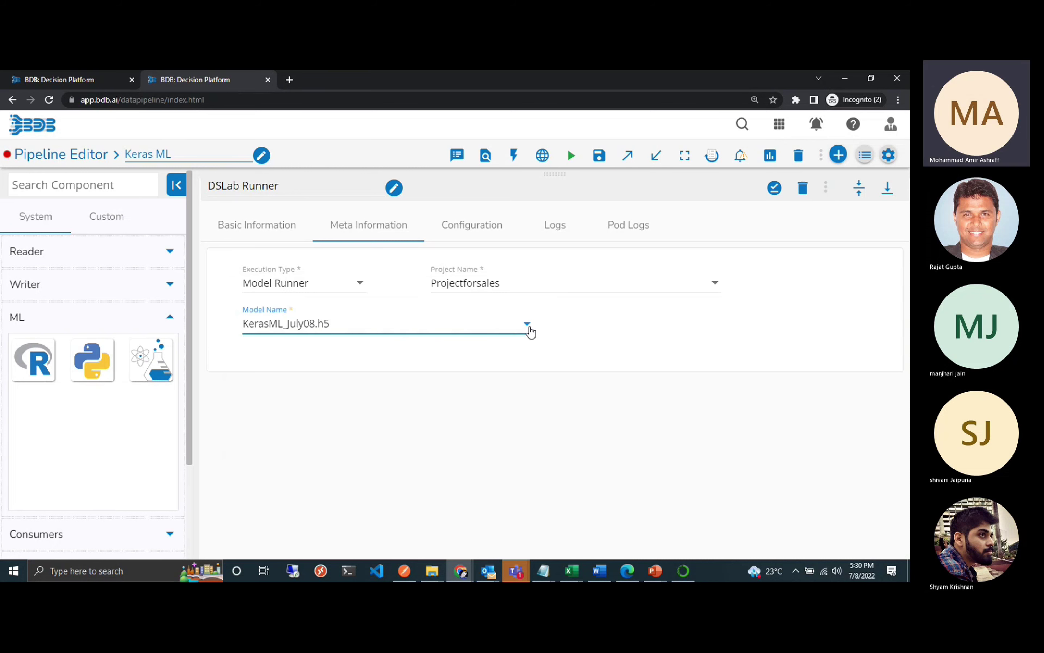
{"action": "left_click", "coordinate": [530, 329]}
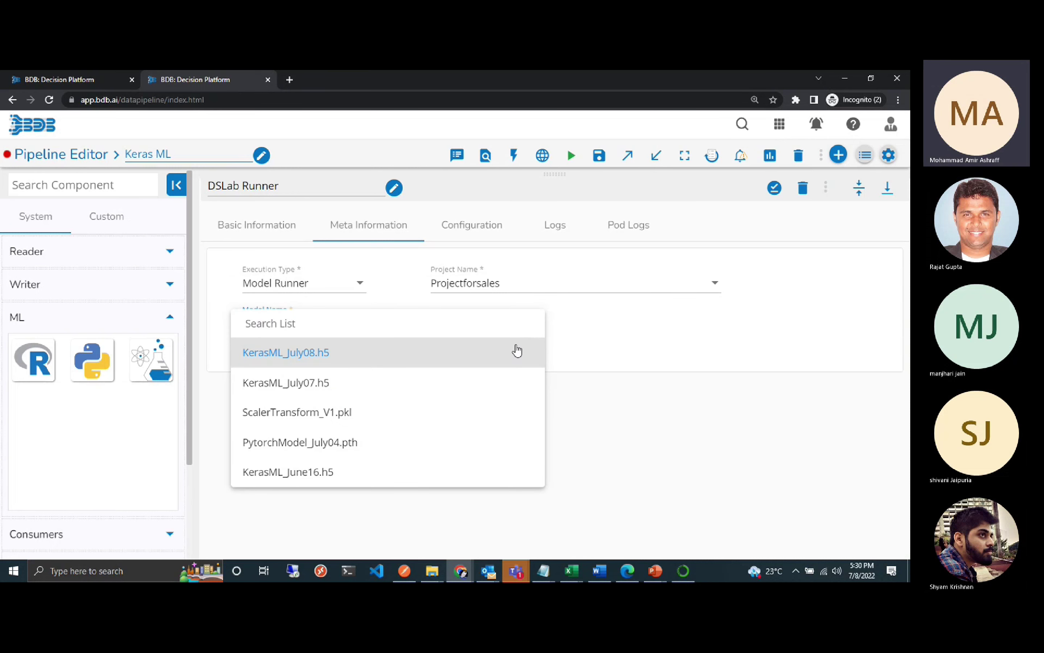
{"action": "left_click", "coordinate": [483, 385]}
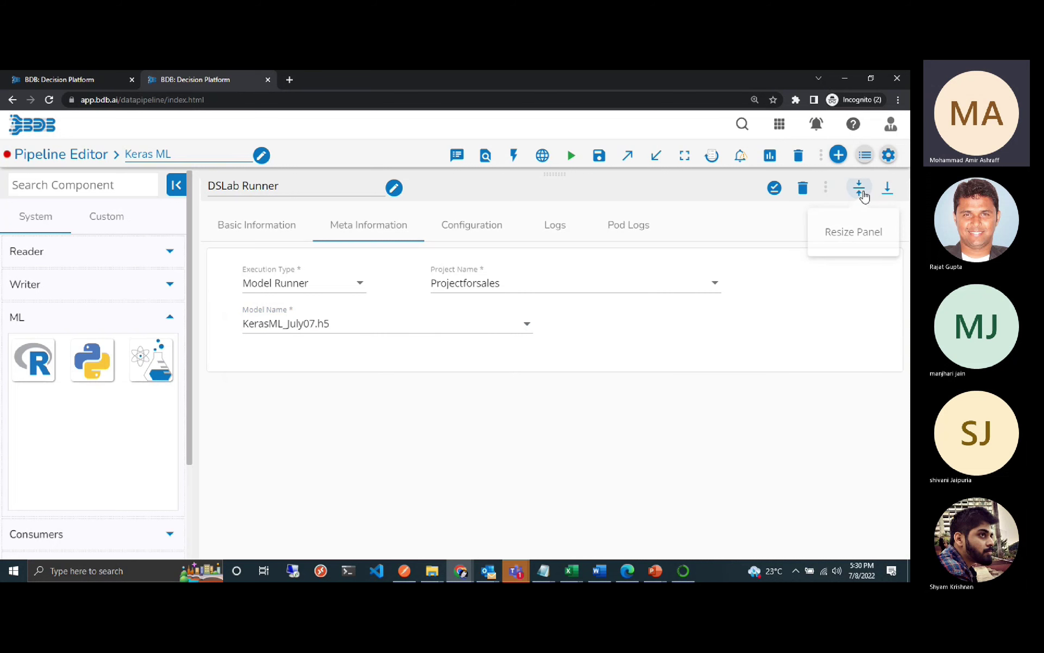
{"action": "left_click", "coordinate": [861, 192]}
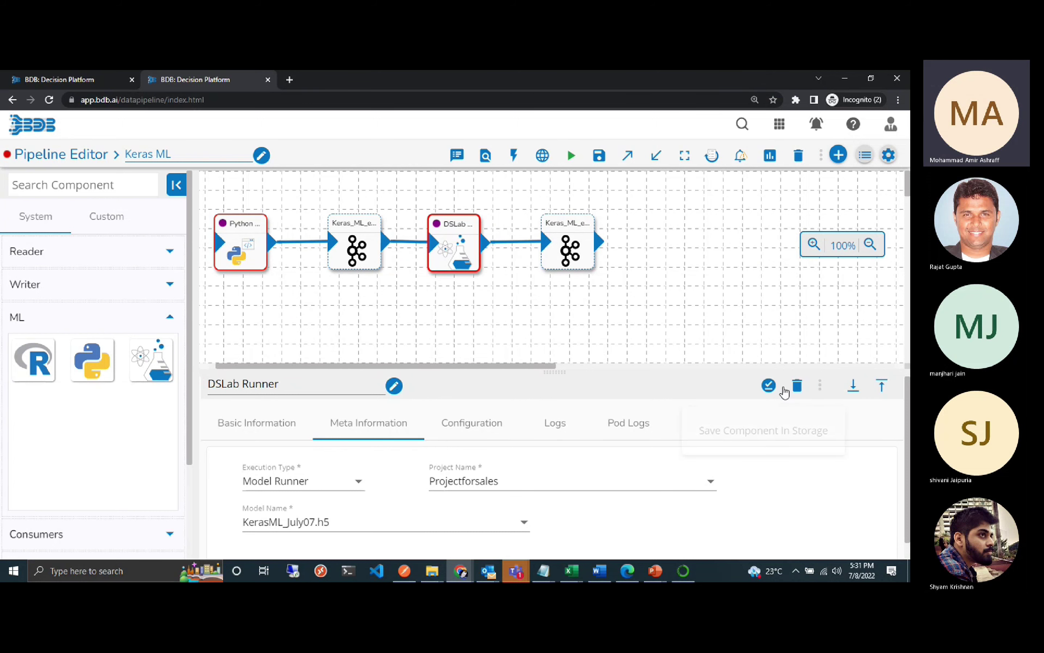
{"action": "left_click", "coordinate": [881, 390]}
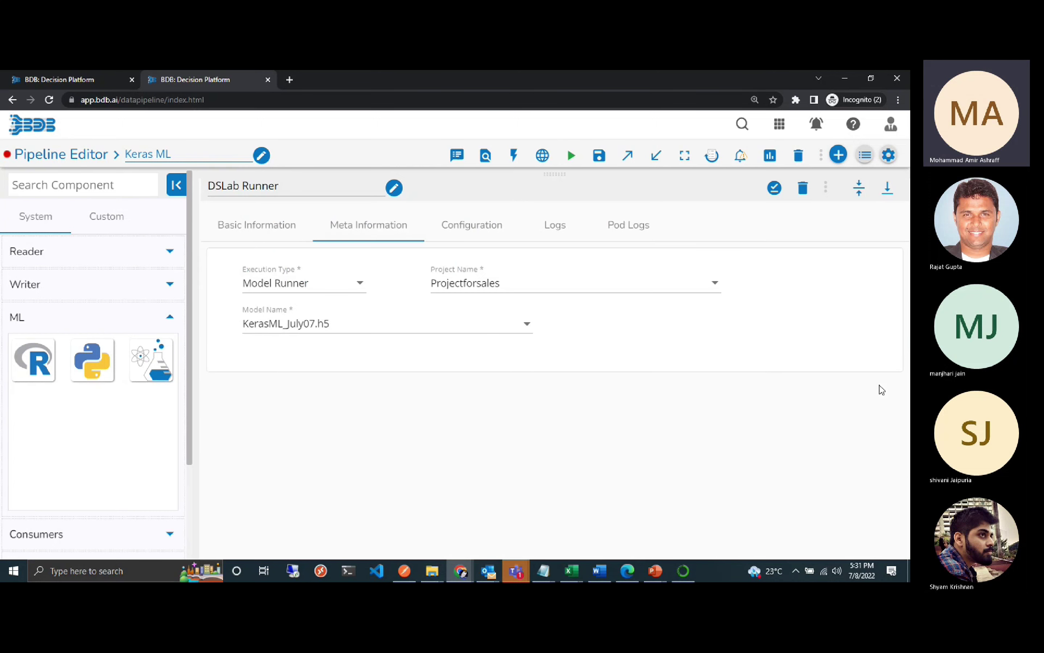
Select KerasML_July08.h5 as the DSLab Runner's model and save the component's properties.
{"action": "left_click", "coordinate": [529, 333]}
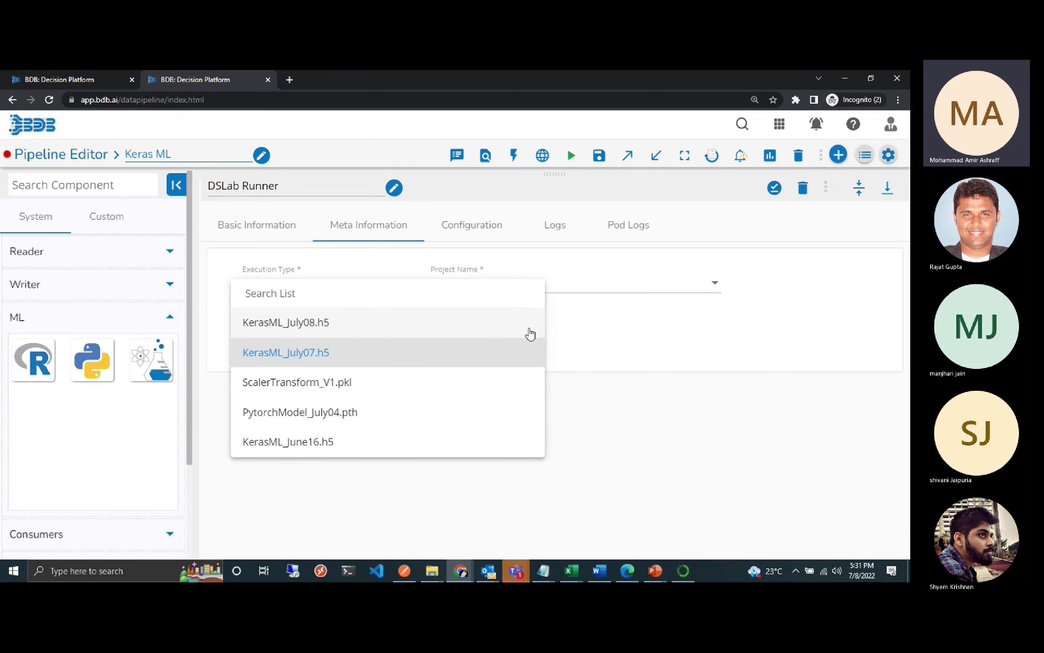
{"action": "left_click", "coordinate": [476, 322]}
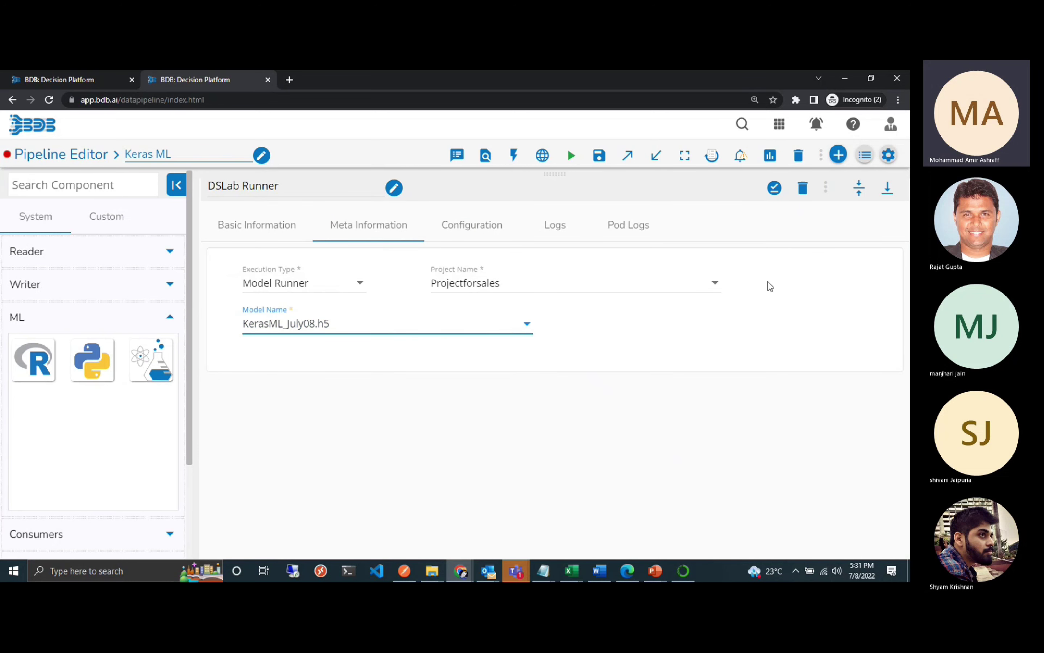
{"action": "left_click", "coordinate": [774, 195]}
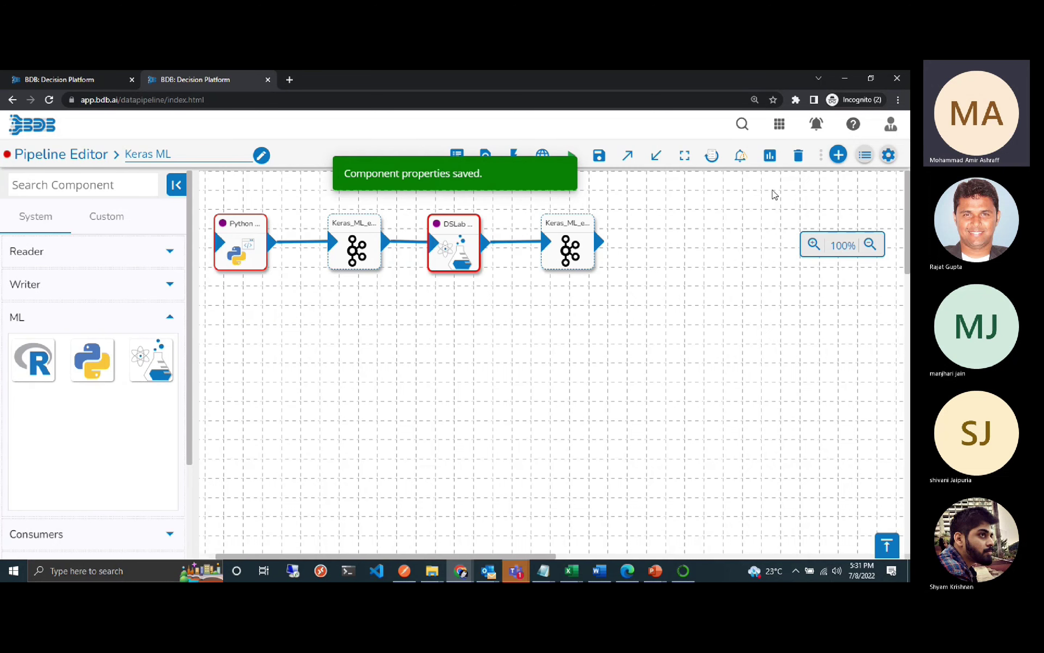
Save and activate the Keras ML pipeline, and open and refresh its logs.
{"action": "left_click", "coordinate": [599, 156]}
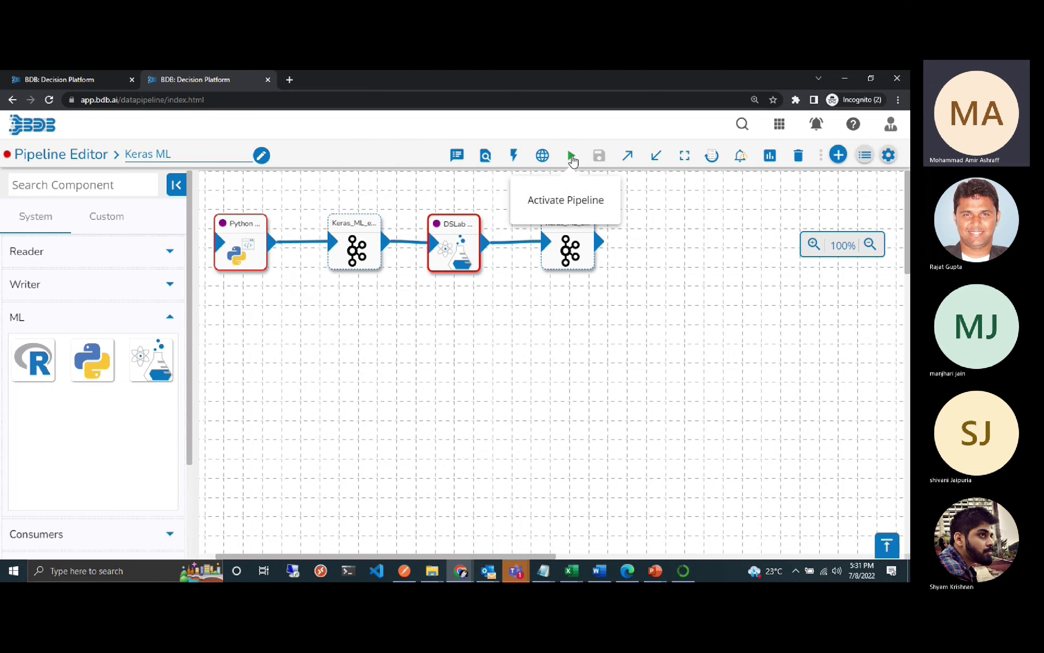
{"action": "left_click", "coordinate": [572, 157]}
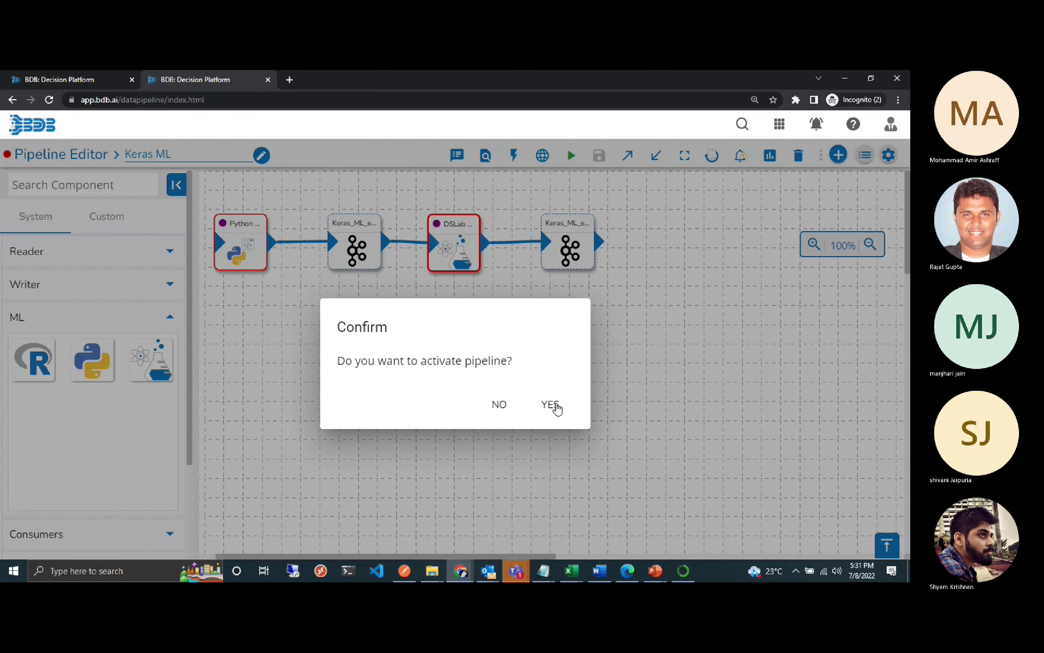
{"action": "left_click", "coordinate": [556, 406]}
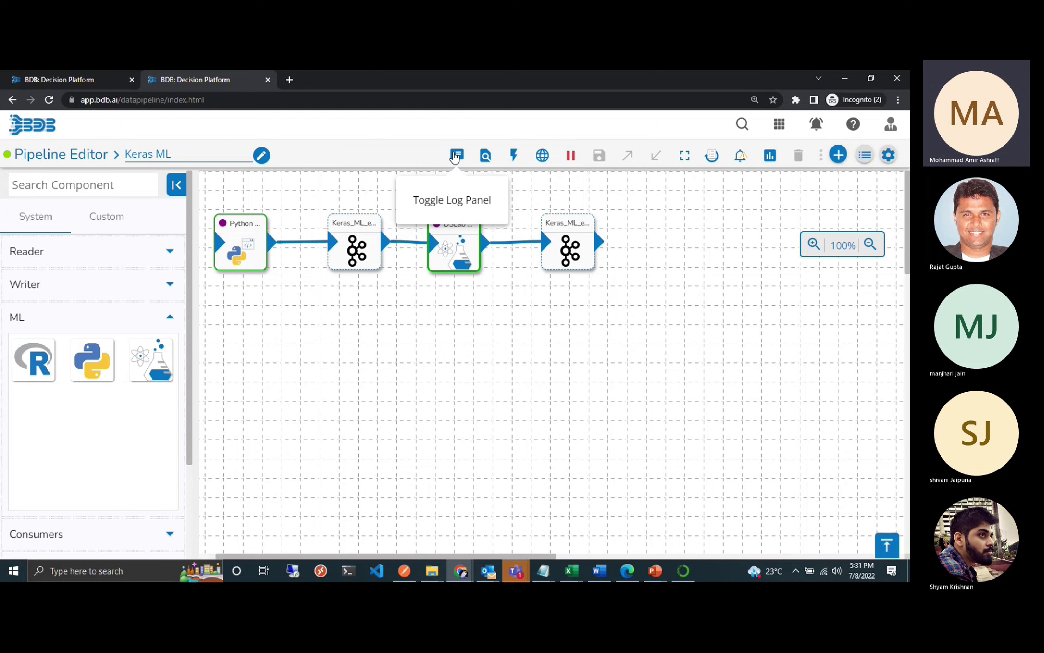
{"action": "left_click", "coordinate": [456, 158]}
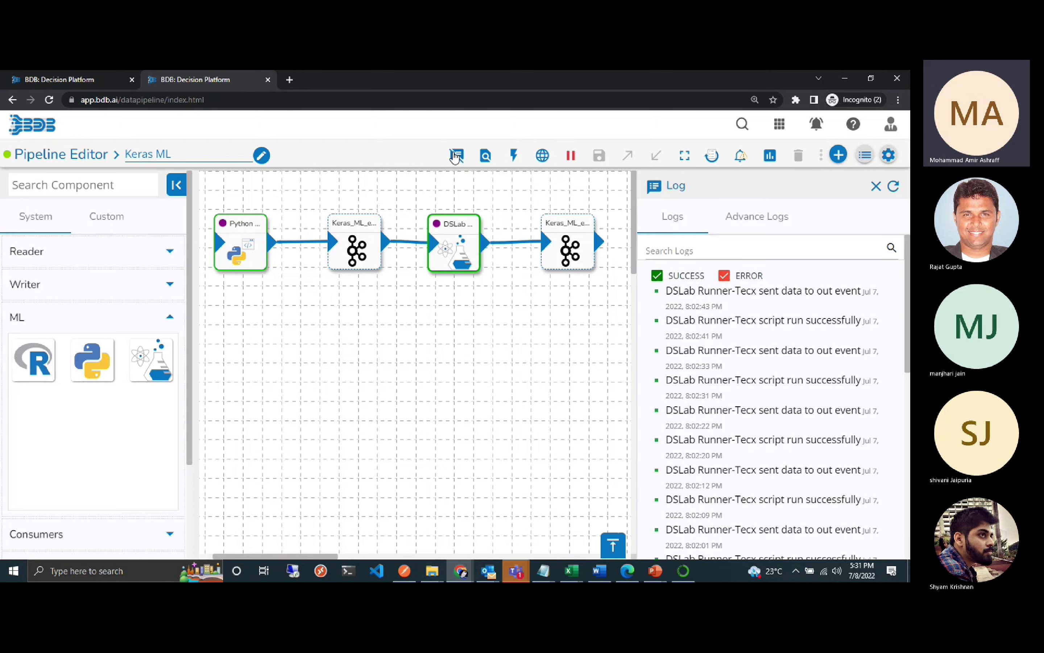
{"action": "left_click", "coordinate": [894, 186]}
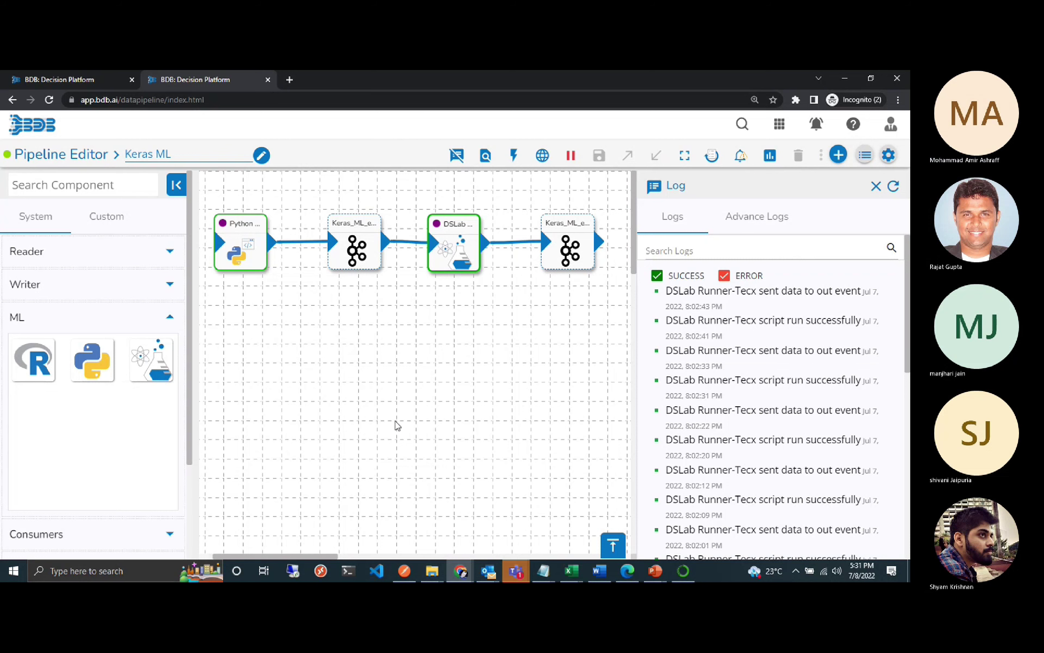
Find the Demo-keras_ml_model notebook in Data Science Lab's Projectforsales project by searching for "demo" and open it.
{"action": "left_click", "coordinate": [86, 81]}
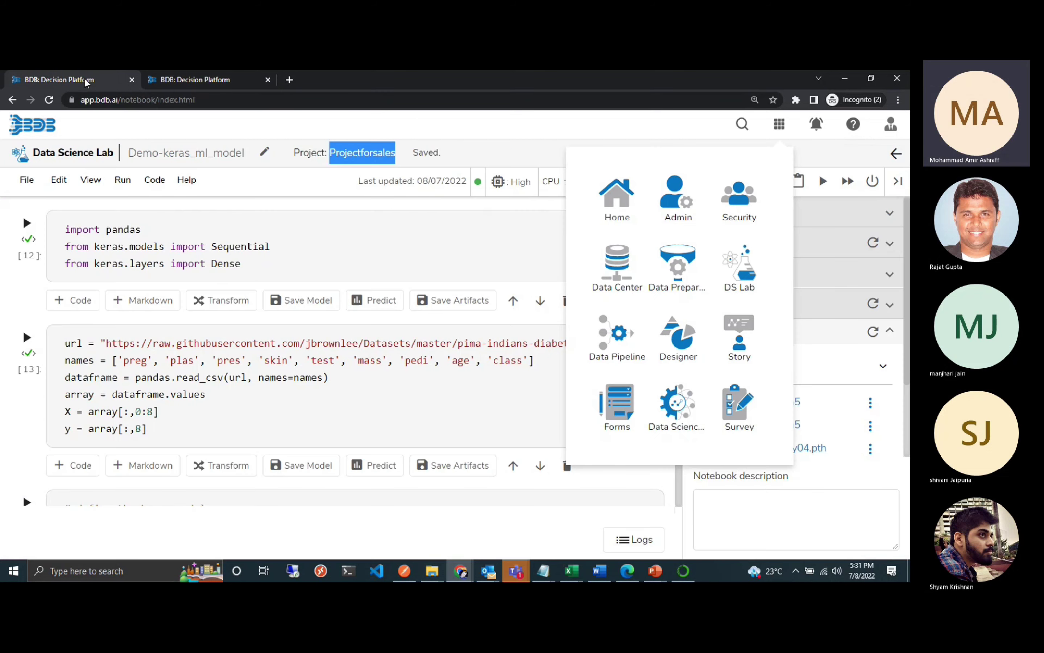
{"action": "left_click", "coordinate": [678, 196]}
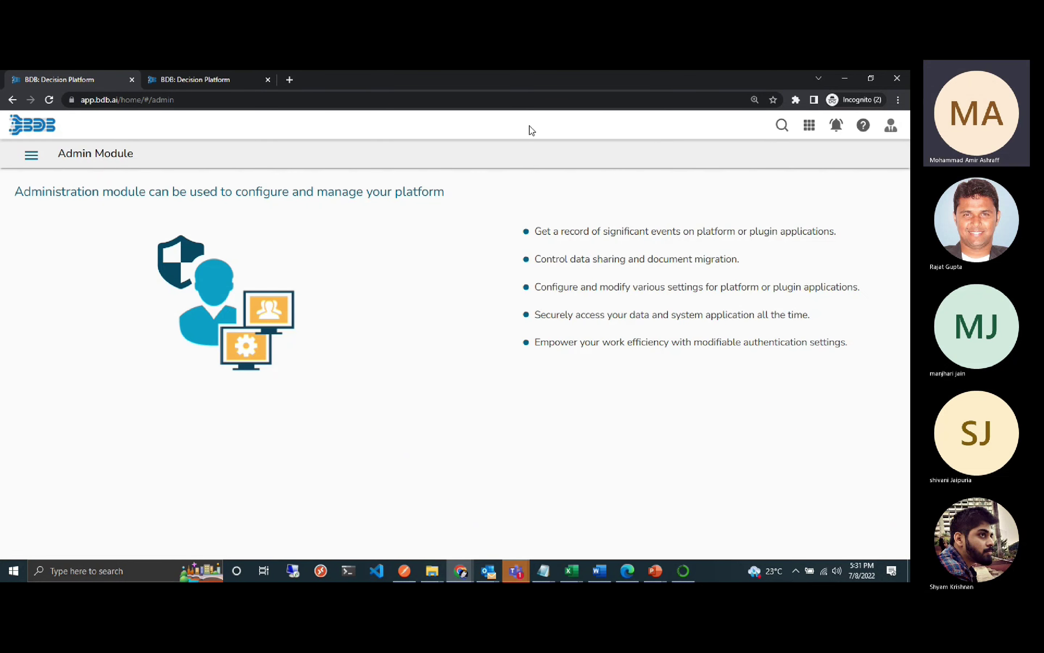
{"action": "left_click", "coordinate": [809, 126]}
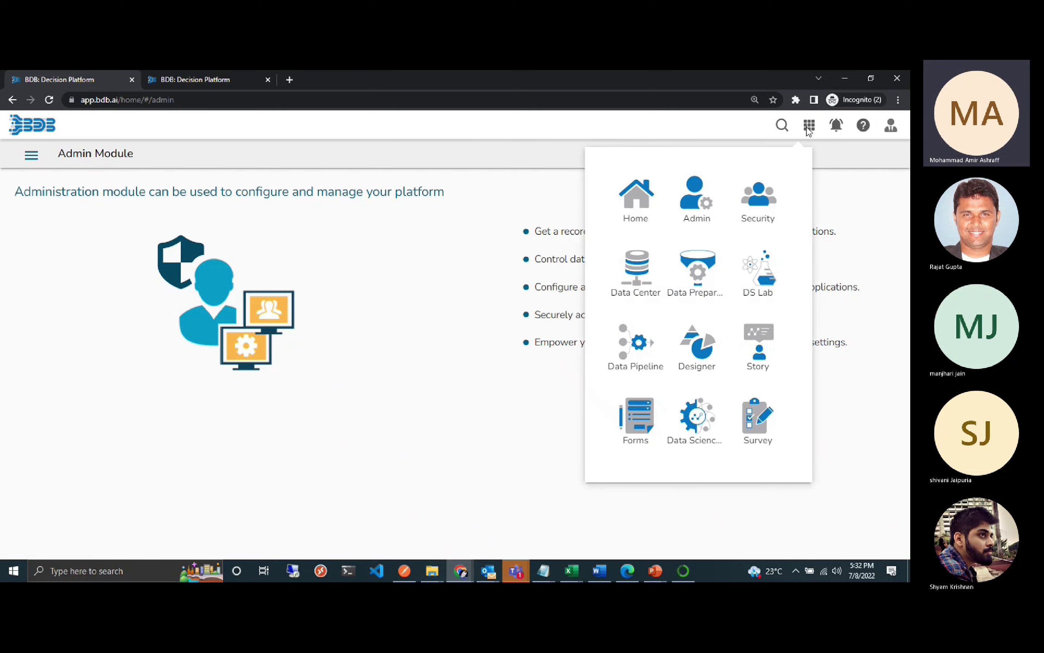
{"action": "left_click", "coordinate": [754, 277]}
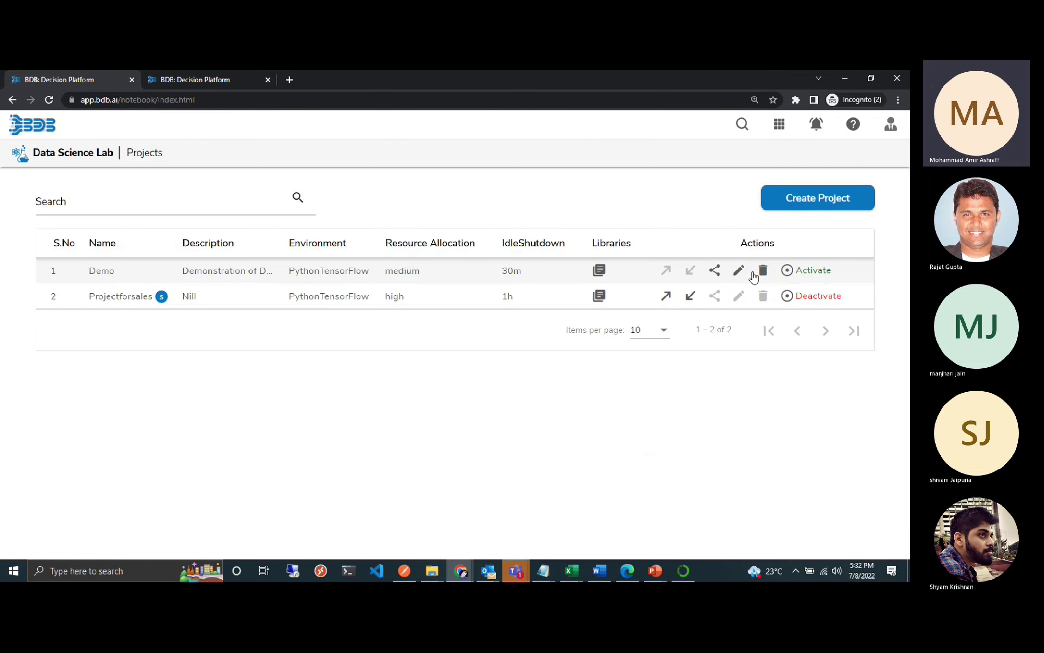
{"action": "left_click", "coordinate": [408, 297]}
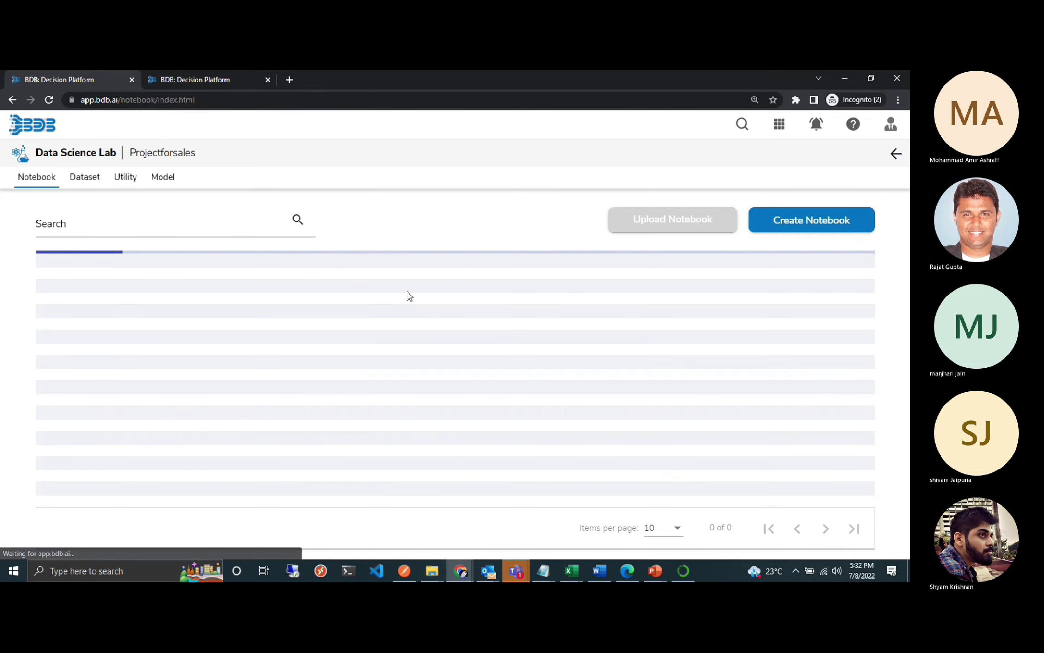
{"action": "left_click", "coordinate": [271, 227]}
{"action": "type", "text": "demo"}
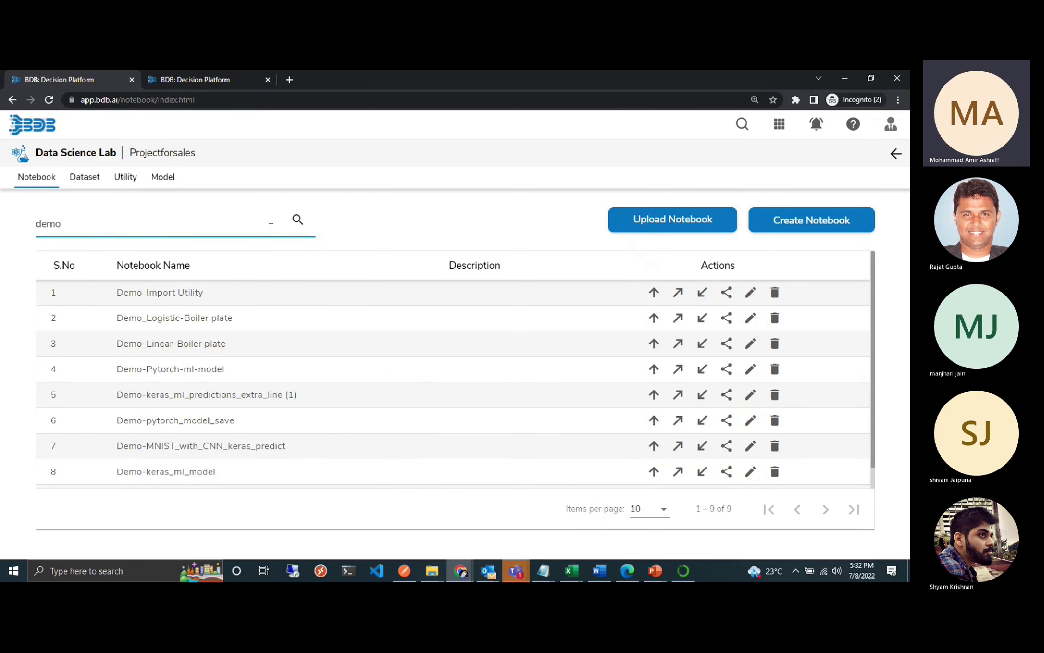
{"action": "left_click", "coordinate": [202, 471]}
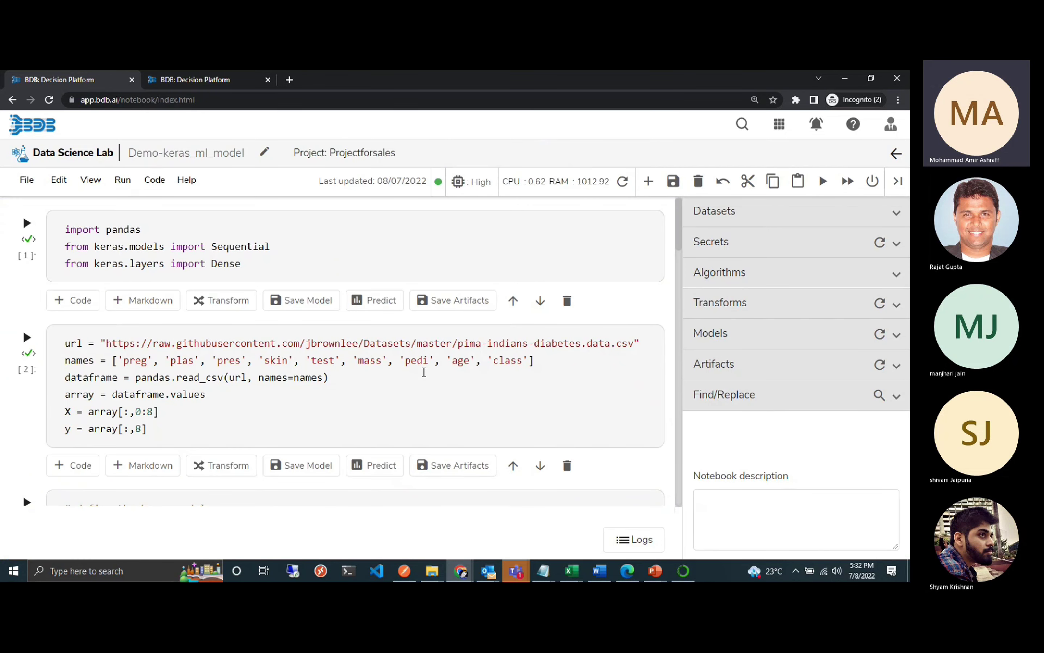
Leave the notebook, return to the Keras ML pipeline and refresh its logs.
{"action": "left_click", "coordinate": [892, 153]}
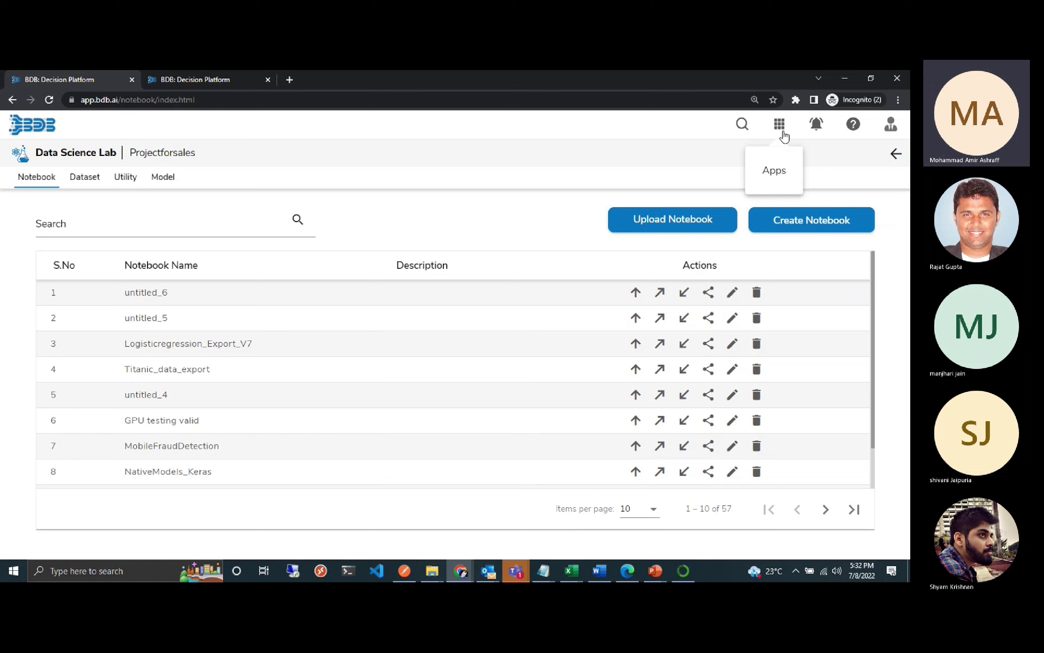
{"action": "left_click", "coordinate": [227, 84]}
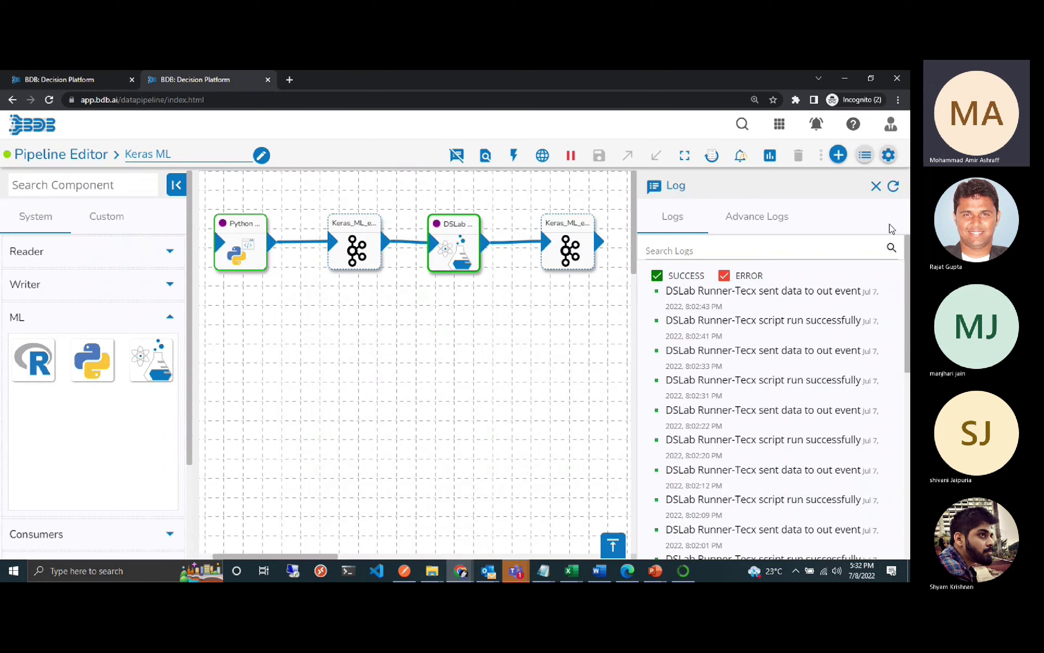
{"action": "left_click", "coordinate": [895, 193]}
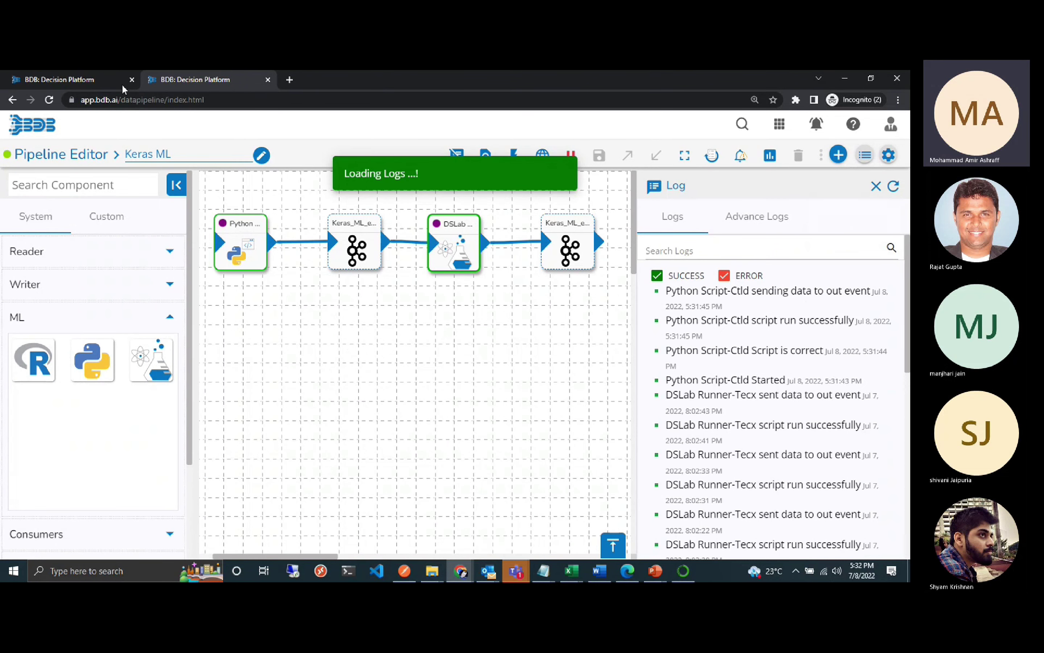
Publish KerasML_July08.h5 as an API from the Projectforsales model list, setting the max instance to 2, and save and register it.
{"action": "left_click", "coordinate": [82, 82]}
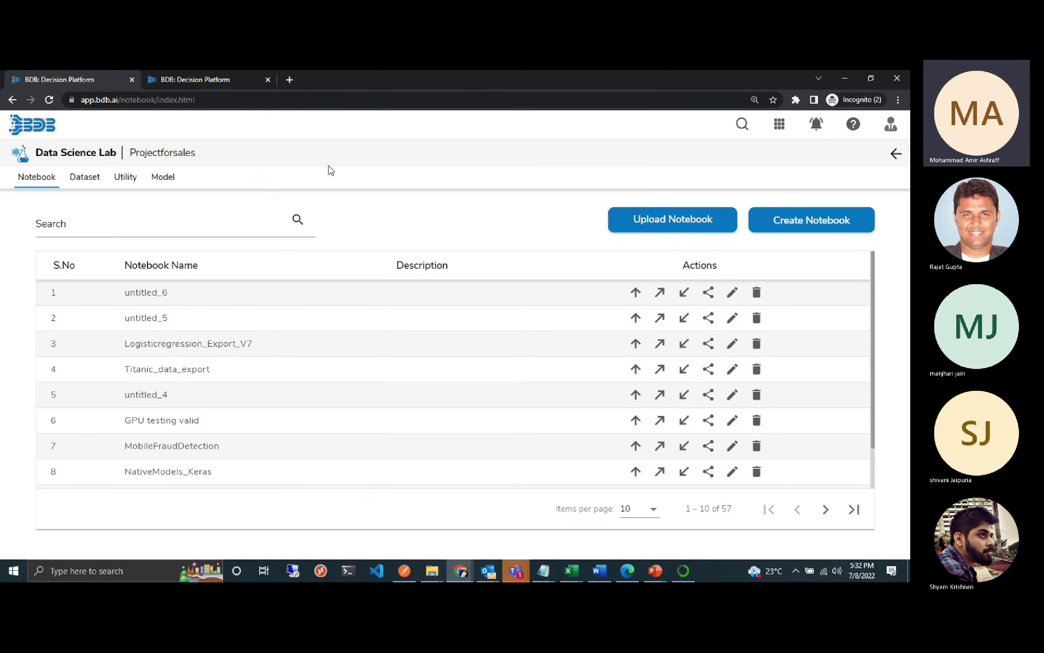
{"action": "left_click", "coordinate": [159, 180]}
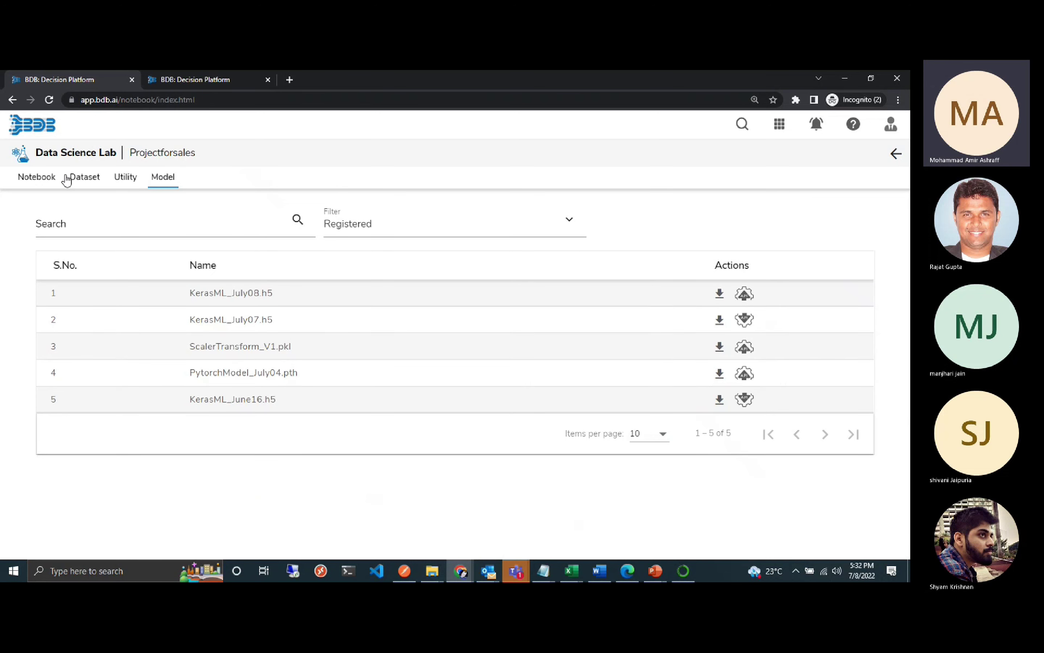
{"action": "left_click", "coordinate": [37, 181]}
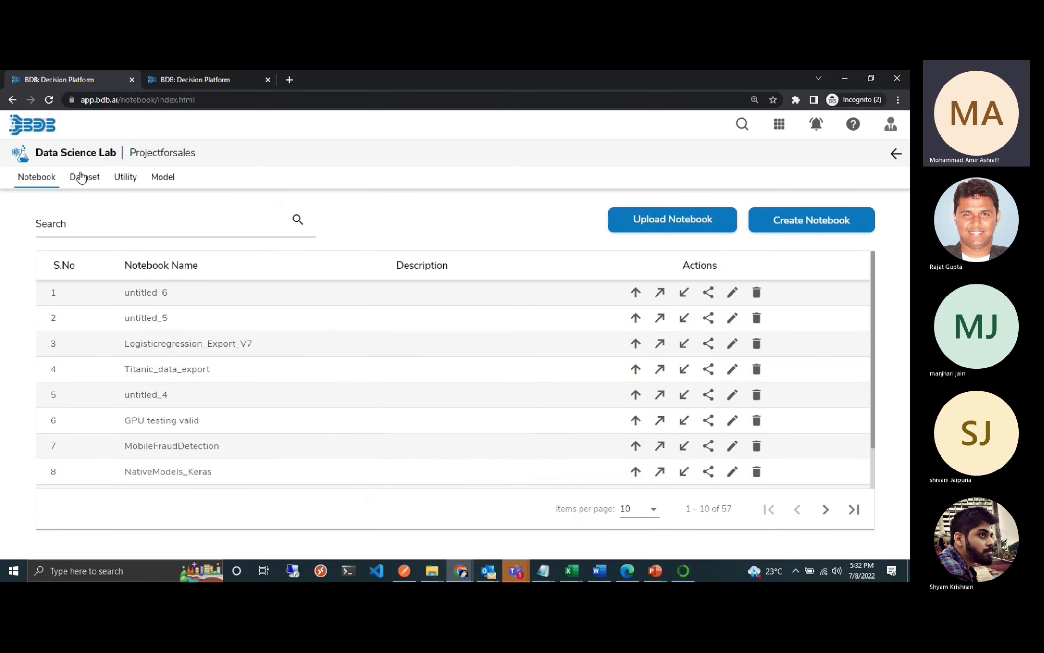
{"action": "left_click", "coordinate": [159, 179]}
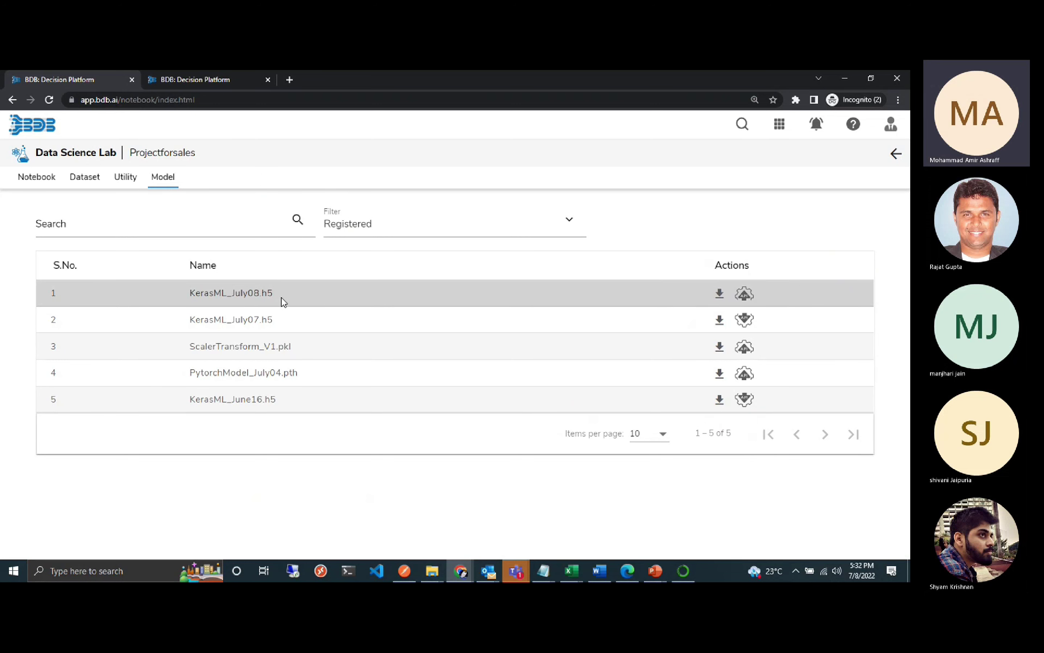
{"action": "left_click", "coordinate": [746, 294]}
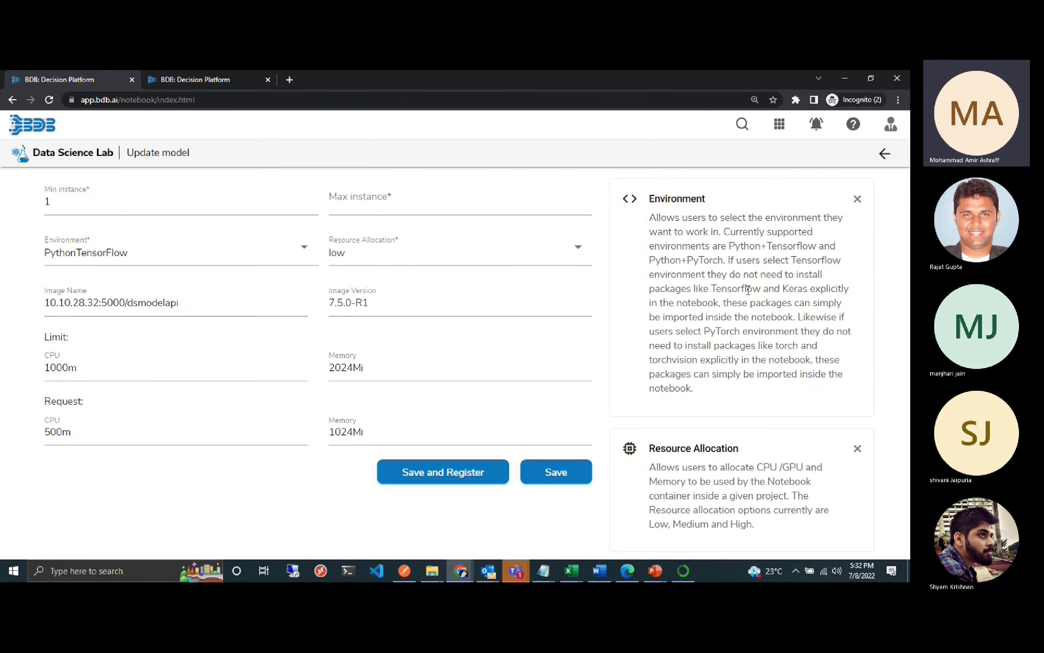
{"action": "left_click", "coordinate": [425, 204]}
{"action": "type", "text": "2"}
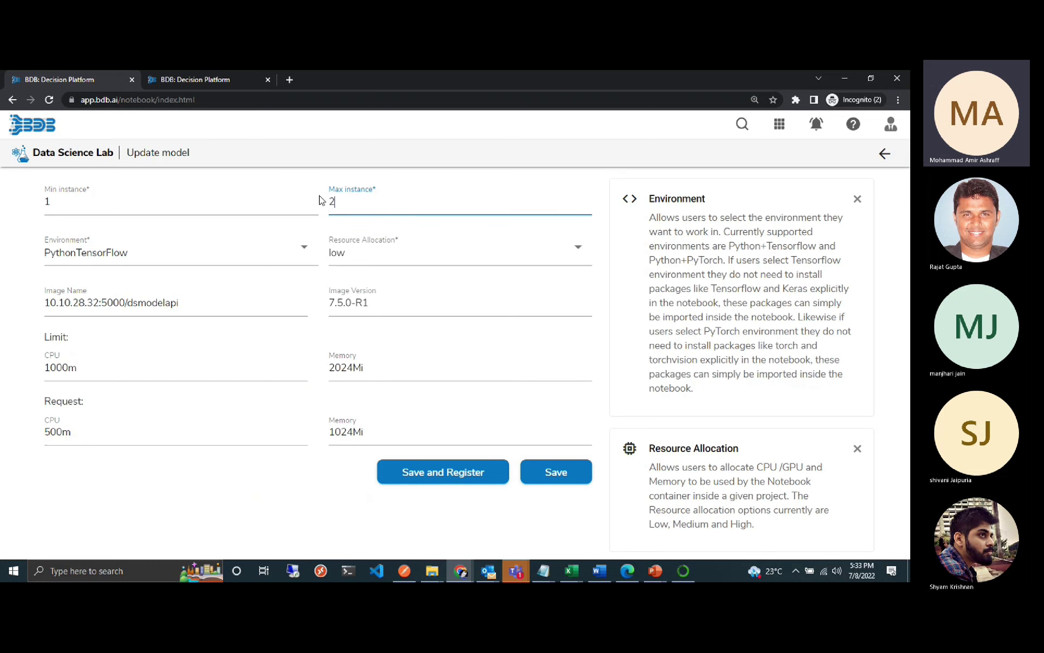
{"action": "left_click", "coordinate": [472, 474]}
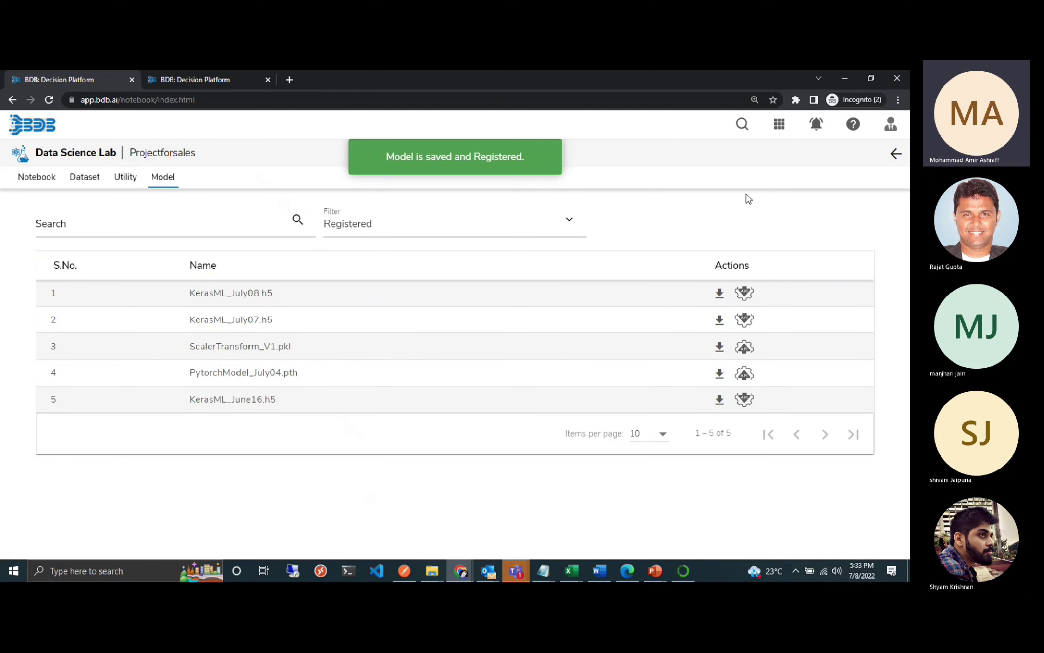
Go to API Client Registration in the Admin module and open Client_1 for editing.
{"action": "left_click", "coordinate": [781, 130]}
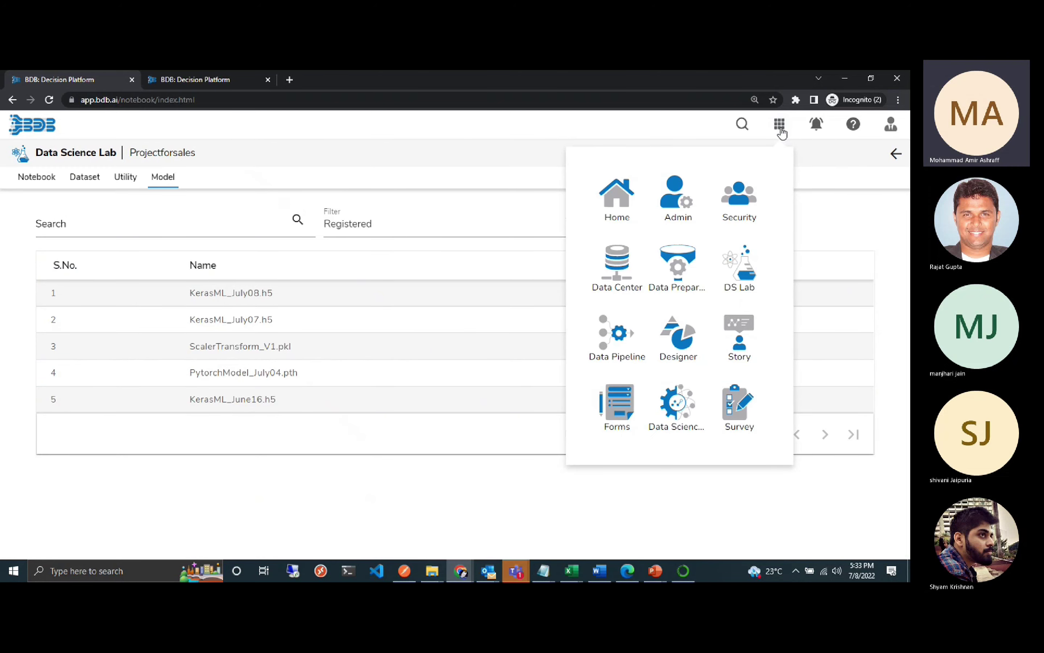
{"action": "left_click", "coordinate": [676, 204]}
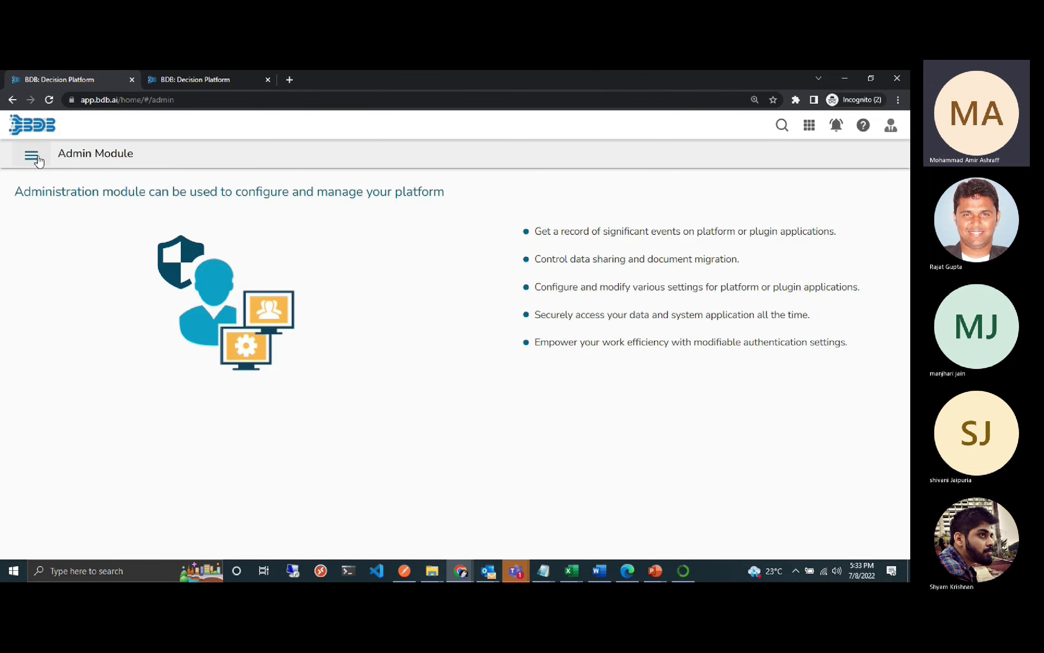
{"action": "left_click", "coordinate": [34, 158]}
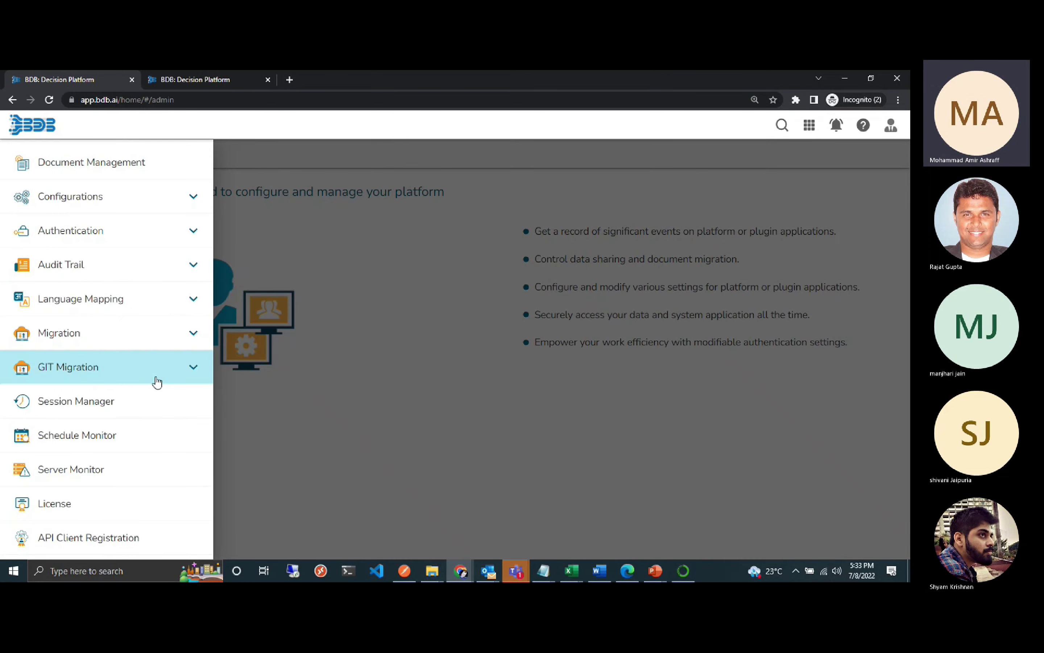
{"action": "left_click", "coordinate": [162, 537]}
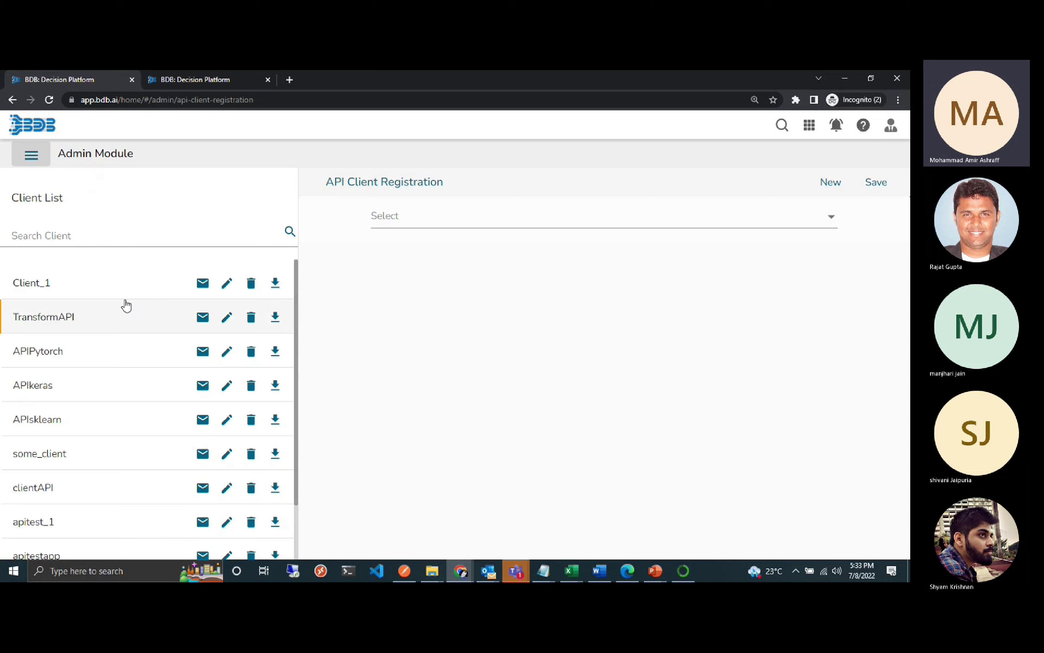
{"action": "left_click", "coordinate": [227, 286]}
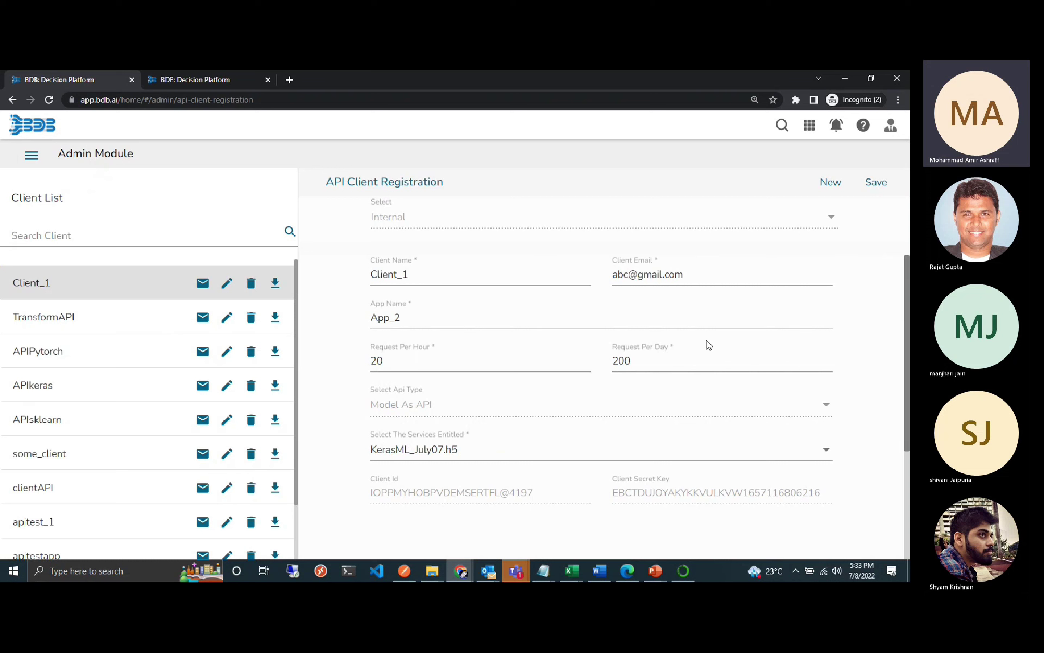
Make KerasML_July08.h5 the only service entitled for Client_1 and save the client registration.
{"action": "left_click_drag", "start_coordinate": [907, 360], "coordinate": [909, 417]}
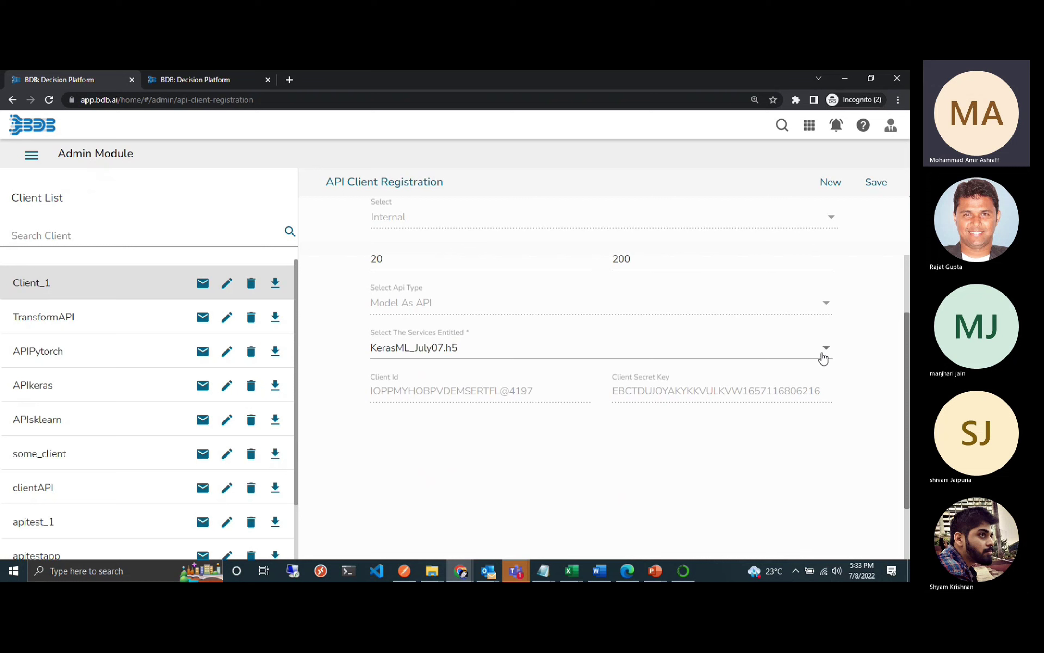
{"action": "left_click", "coordinate": [798, 354]}
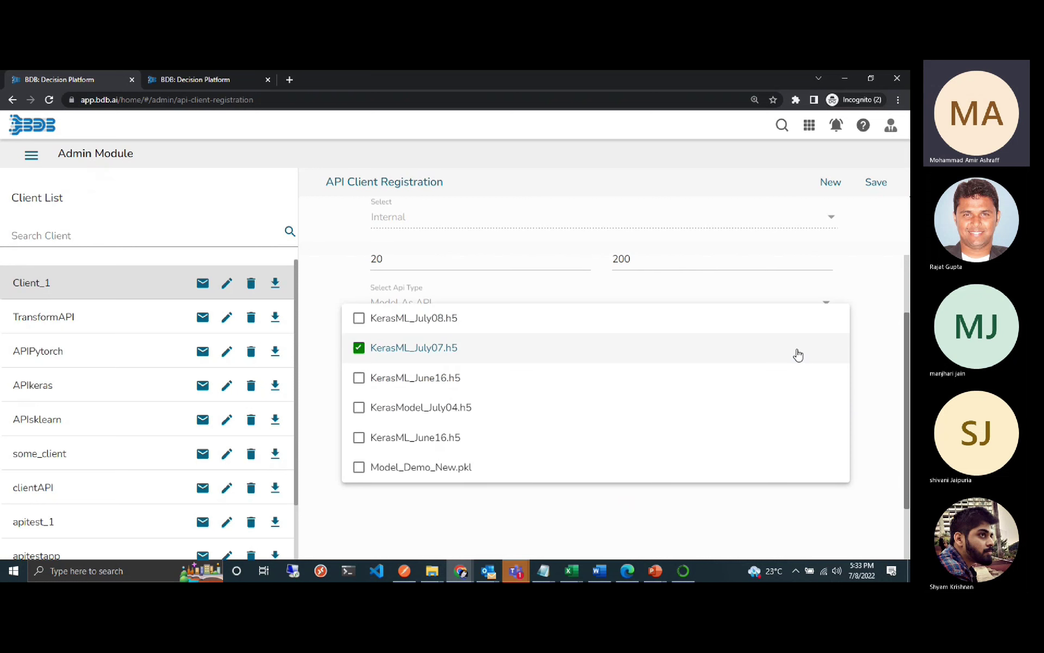
{"action": "left_click", "coordinate": [363, 354]}
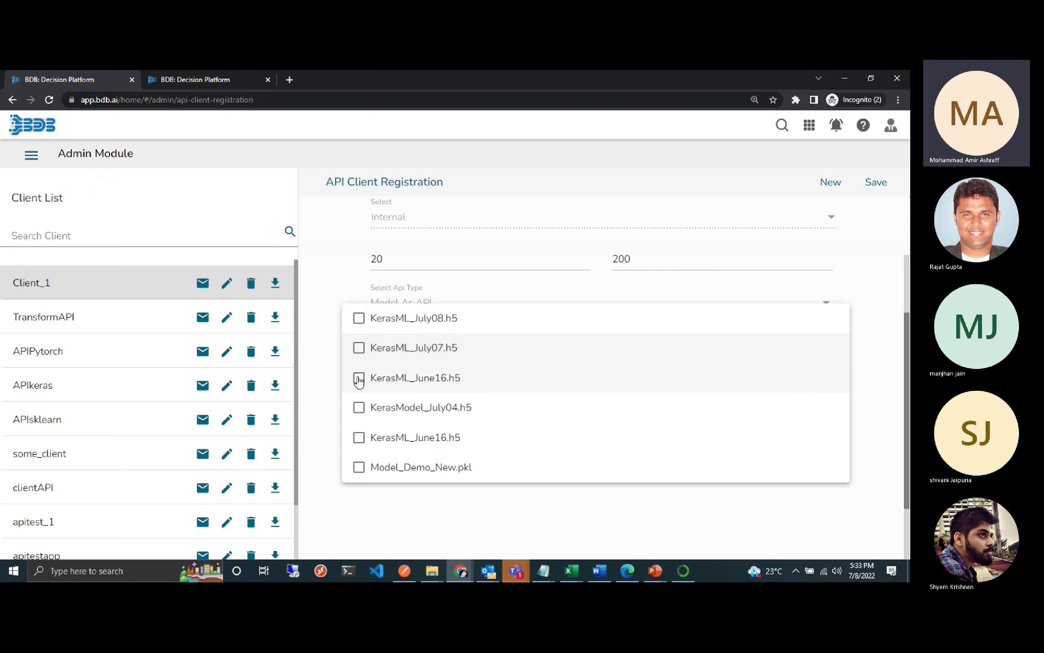
{"action": "left_click", "coordinate": [359, 320]}
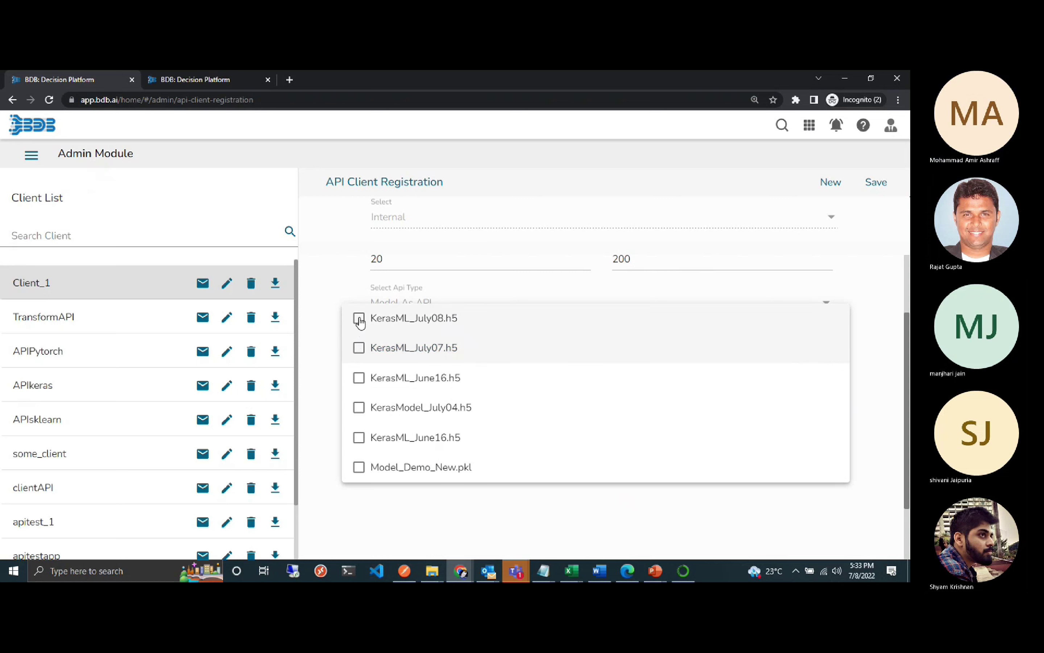
{"action": "left_click", "coordinate": [312, 278]}
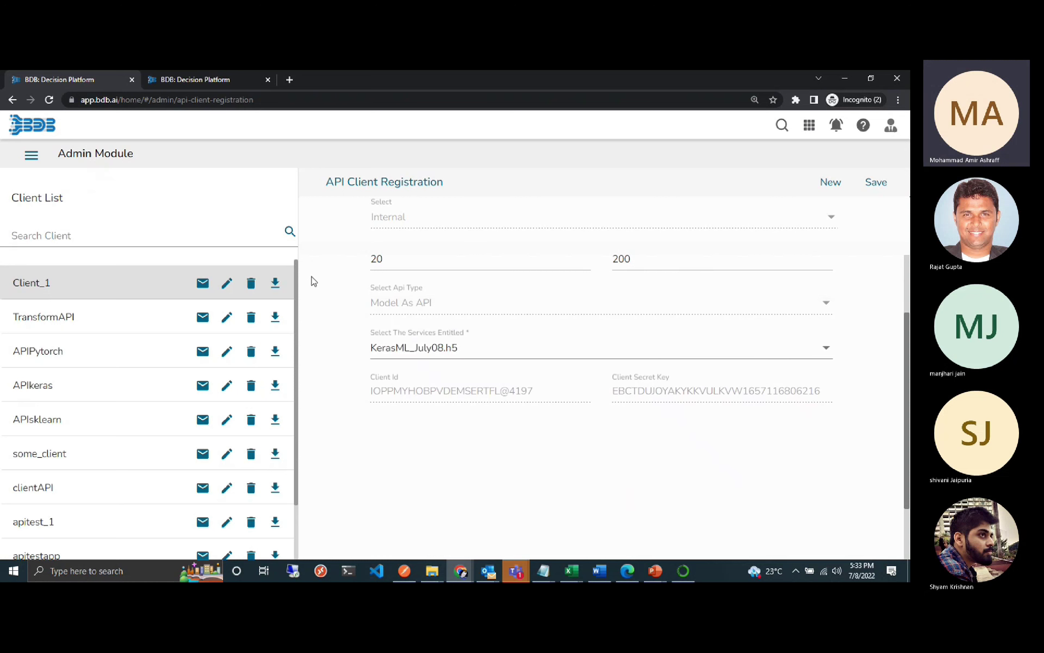
{"action": "left_click", "coordinate": [871, 188]}
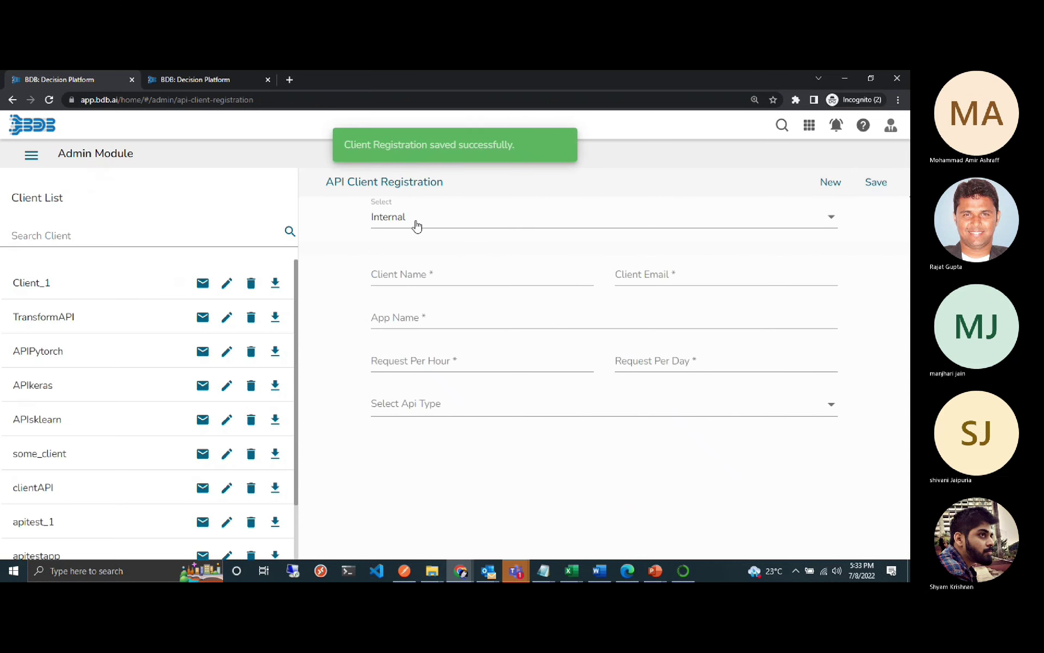
Reopen Client_1's registration, switch to Postman, open the Internal api_Prod_4197_keras request and change its URL's model to KerasML_July08.h5.
{"action": "left_click", "coordinate": [227, 283]}
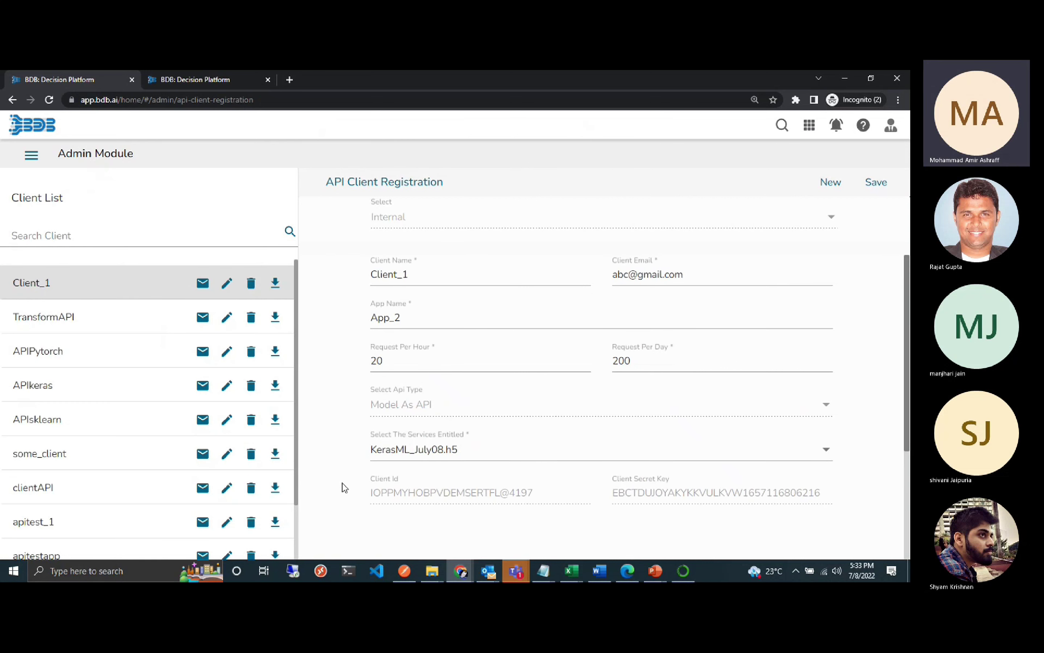
{"action": "left_click", "coordinate": [405, 572]}
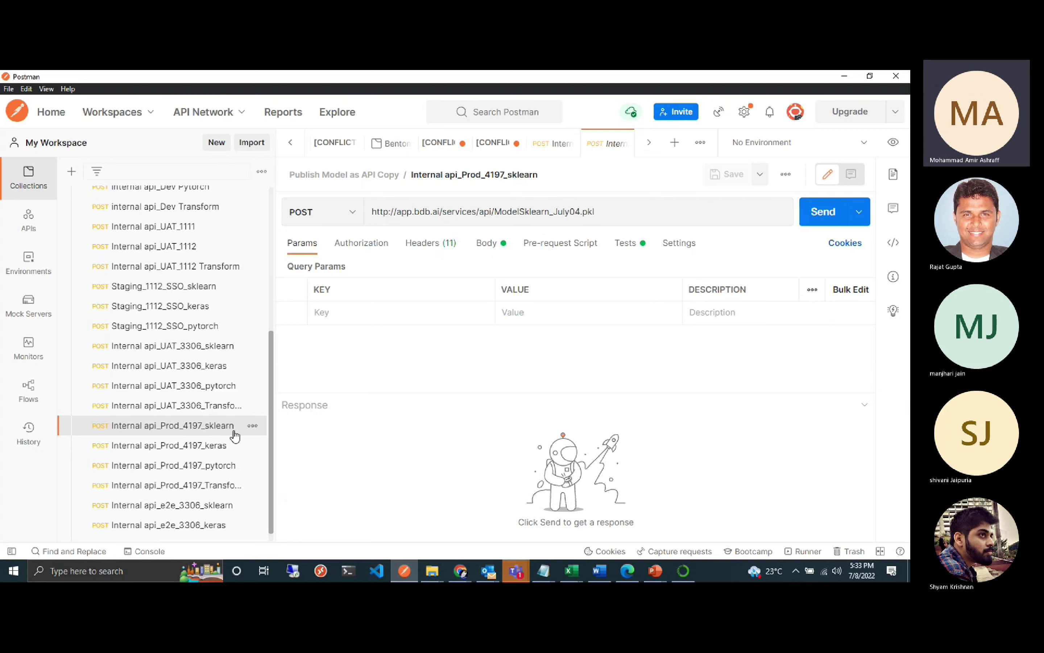
{"action": "left_click", "coordinate": [218, 452]}
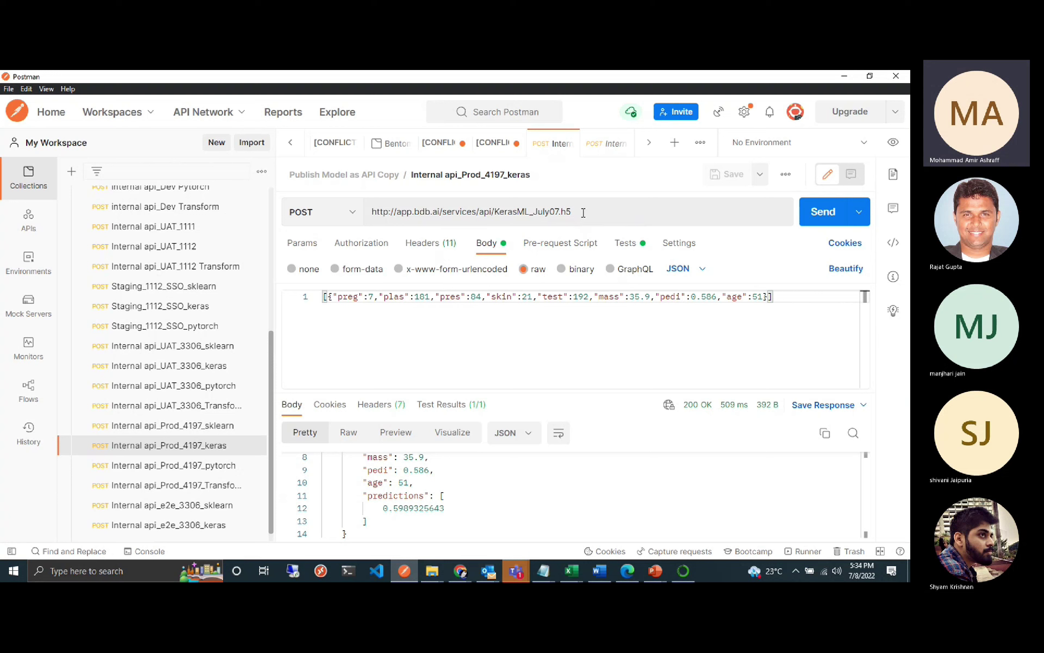
{"action": "left_click", "coordinate": [561, 212]}
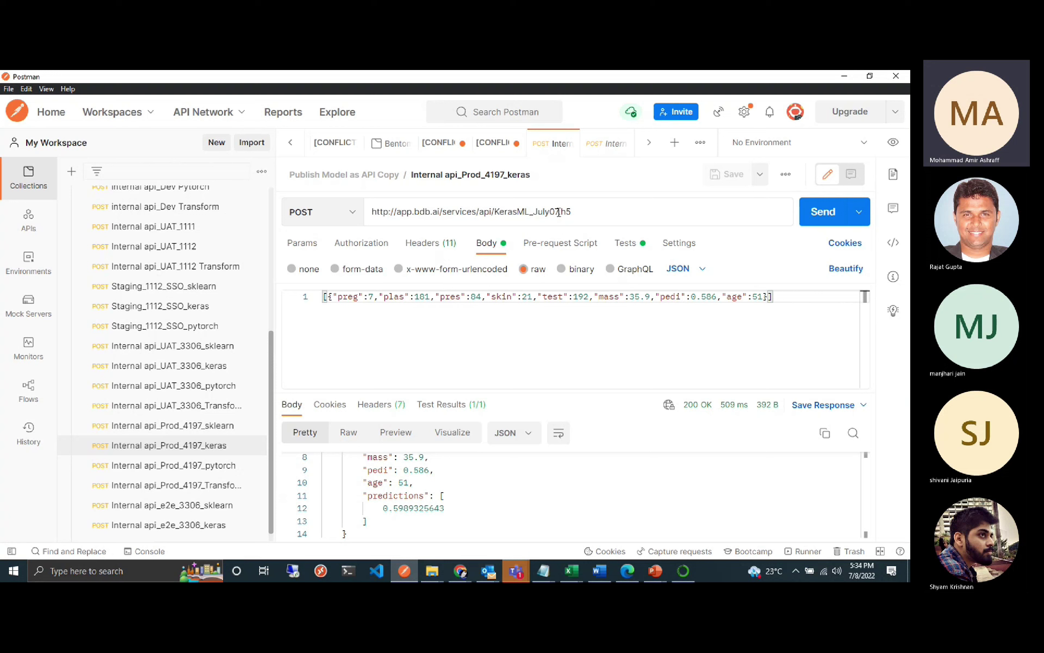
{"action": "key", "text": "BackSpace"}
{"action": "type", "text": "8"}
Review the request's headers and raw JSON body, and send the POST request to the KerasML_July08.h5 service.
{"action": "left_click", "coordinate": [443, 244]}
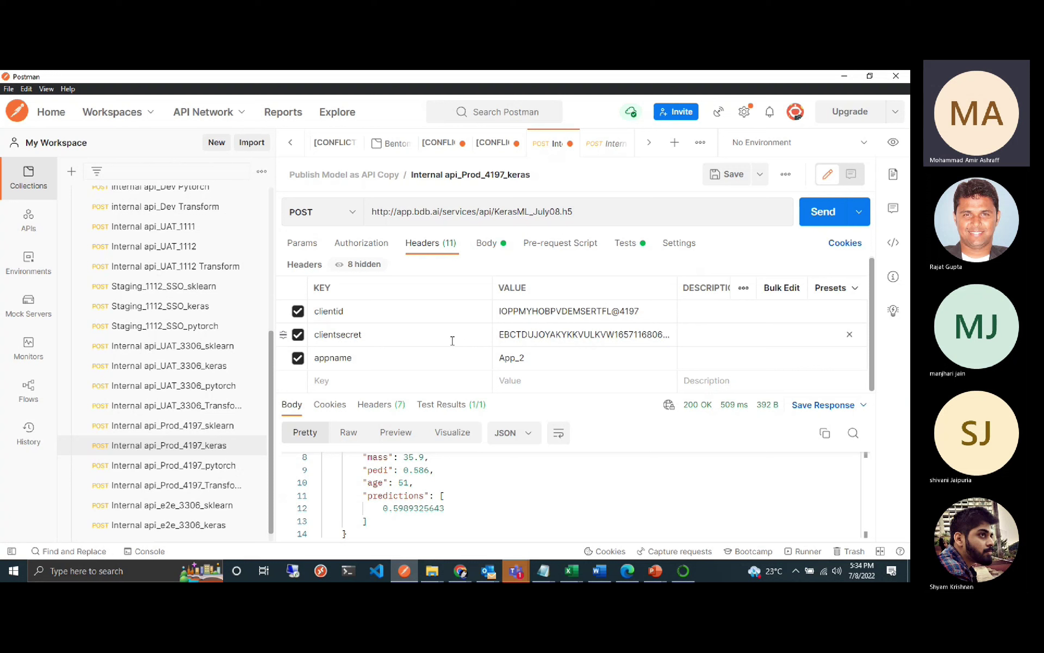
{"action": "left_click", "coordinate": [654, 219]}
{"action": "left_click", "coordinate": [490, 243]}
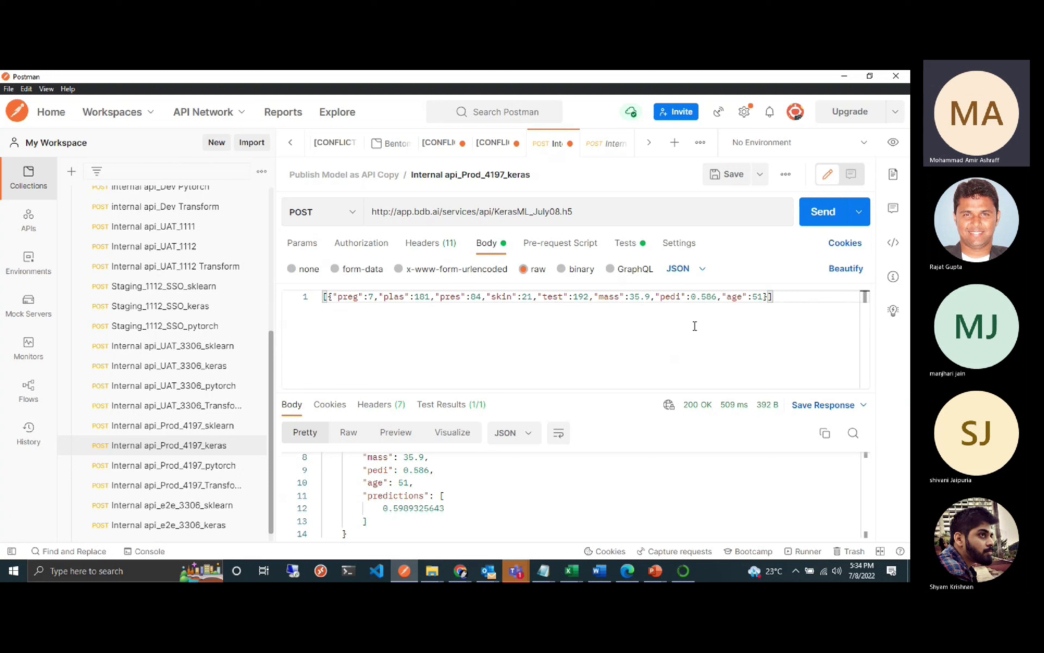
{"action": "left_click", "coordinate": [816, 217]}
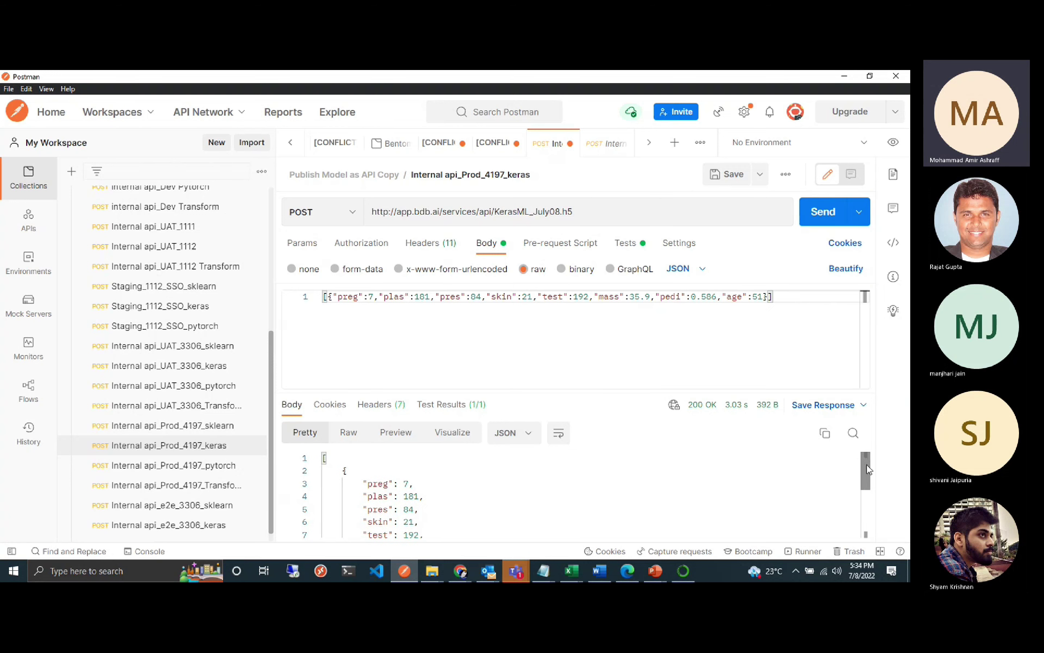
Examine the predictions value in the JSON response and the service URL it was requested from.
{"action": "left_click_drag", "start_coordinate": [868, 469], "coordinate": [869, 509]}
{"action": "triple_click", "coordinate": [380, 520]}
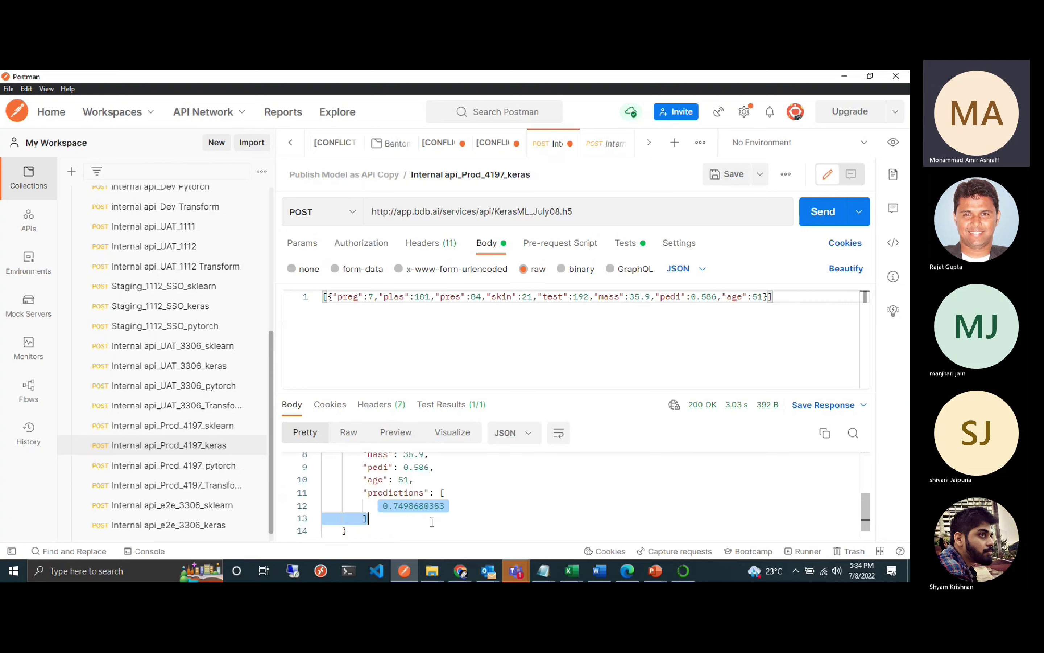
{"action": "left_click", "coordinate": [504, 511]}
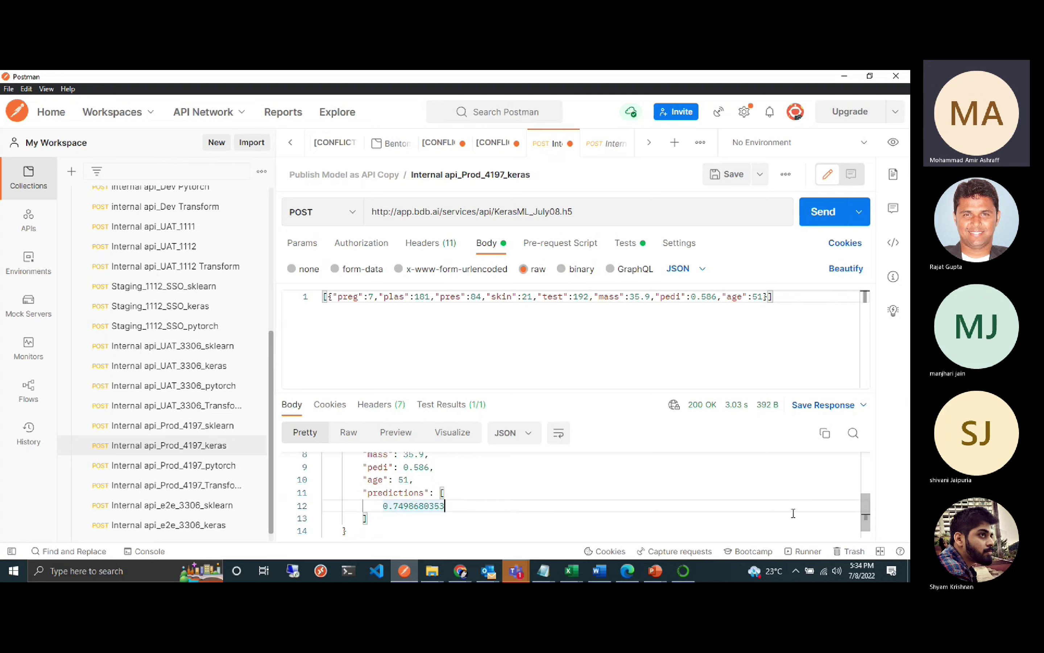
{"action": "mouse_move", "coordinate": [865, 517]}
{"action": "left_mouse_down"}
{"action": "mouse_move", "coordinate": [865, 478]}
{"action": "mouse_move", "coordinate": [865, 522]}
{"action": "left_mouse_up"}
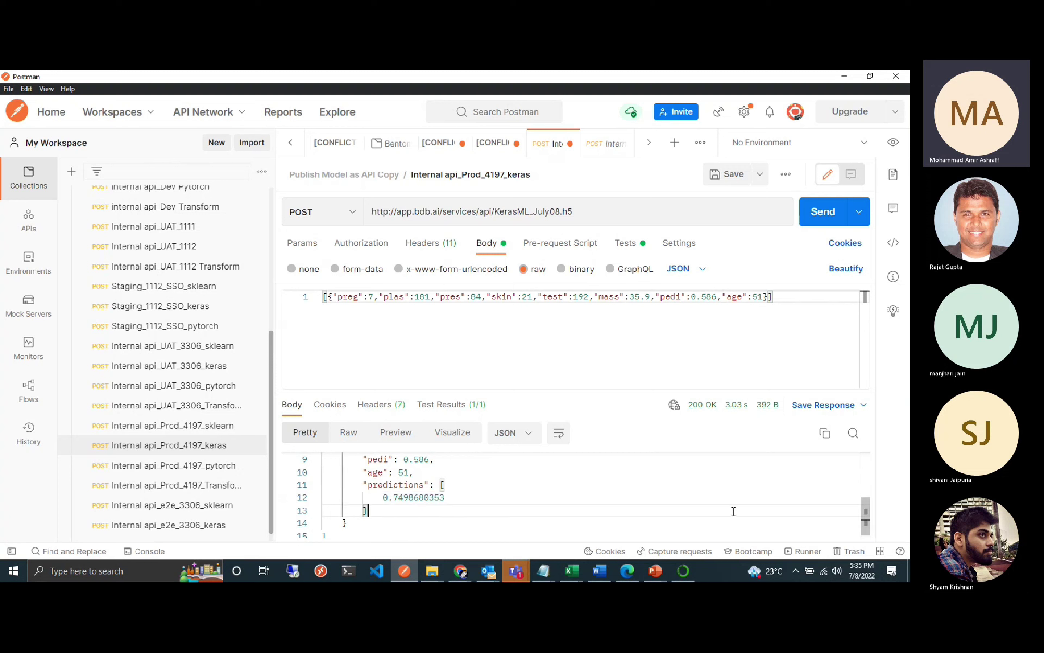
{"action": "left_click", "coordinate": [593, 213]}
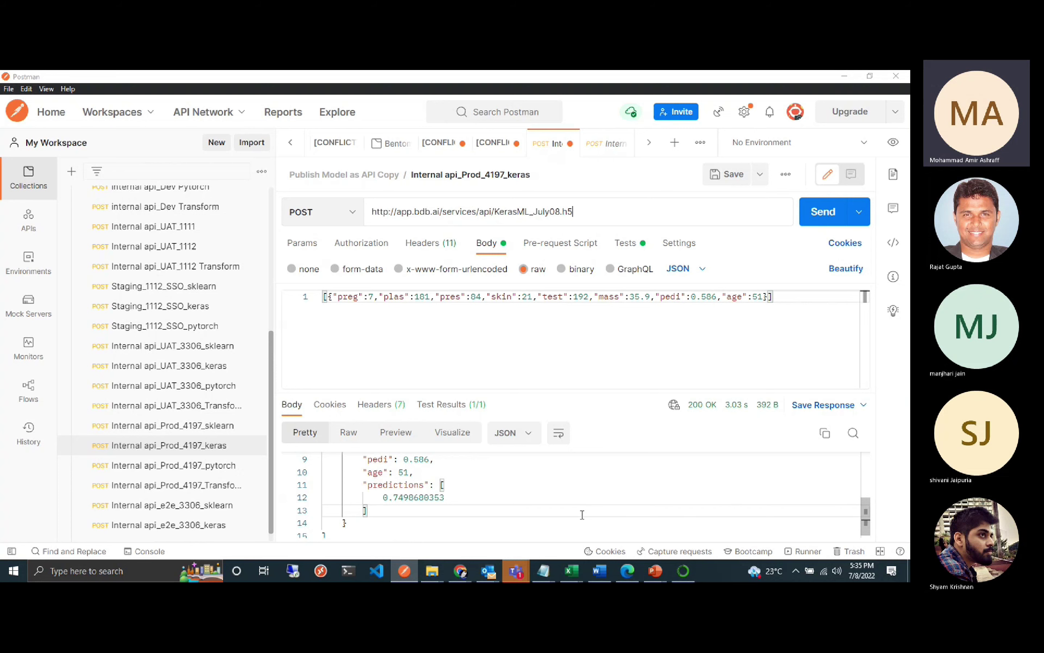
Switch back to the browser, return to the Keras ML pipeline and refresh its logs.
{"action": "key", "text": "alt+Tab"}
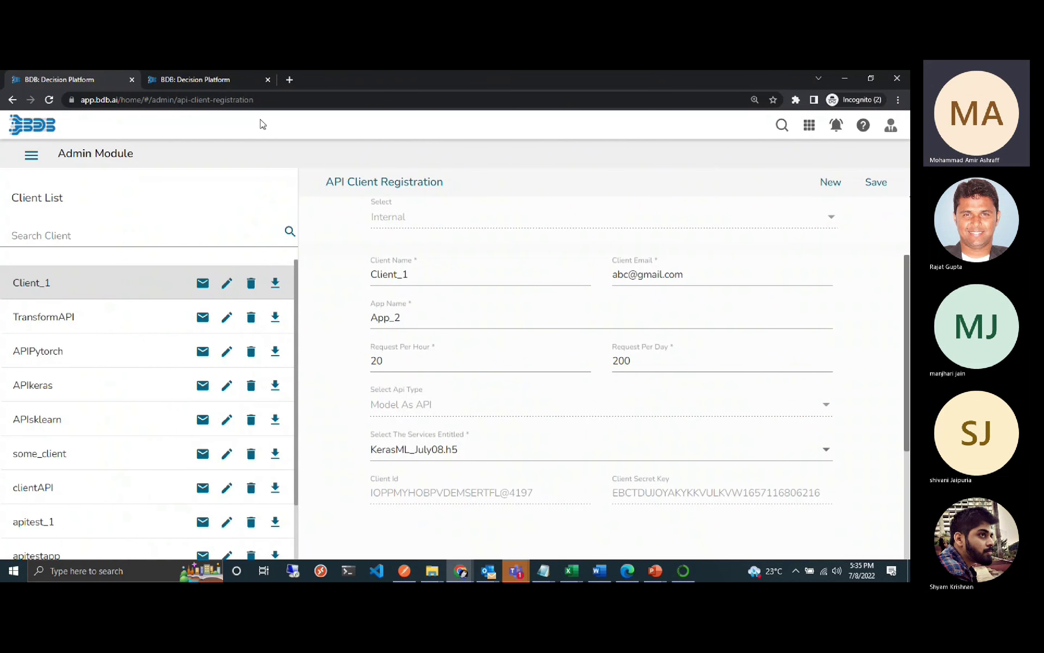
{"action": "left_click", "coordinate": [234, 82]}
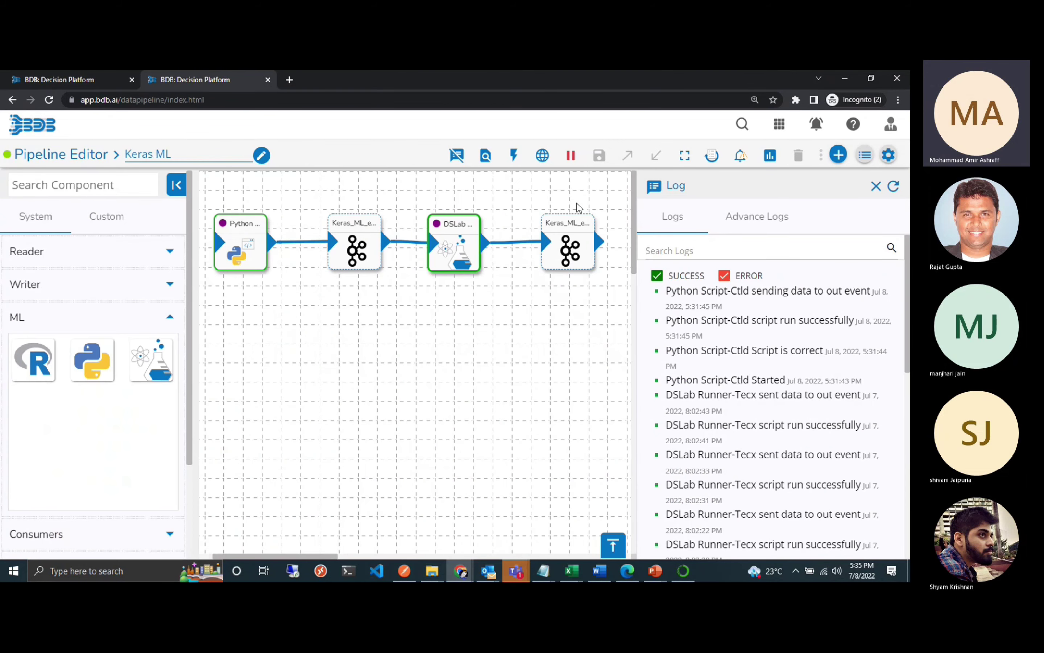
{"action": "left_click", "coordinate": [894, 190]}
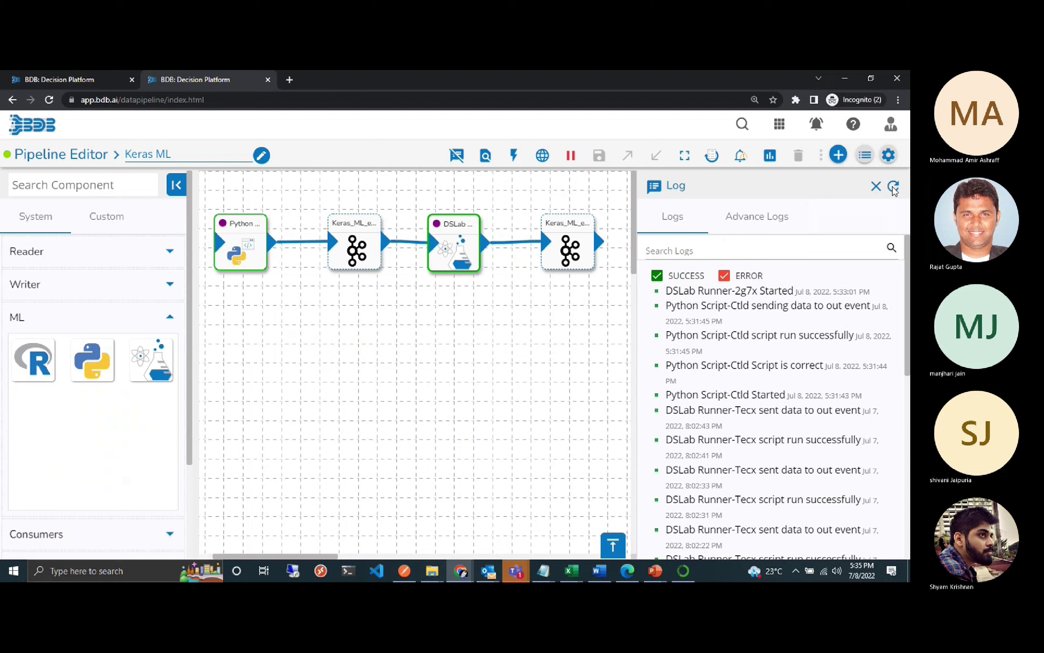
{"action": "left_click", "coordinate": [895, 189]}
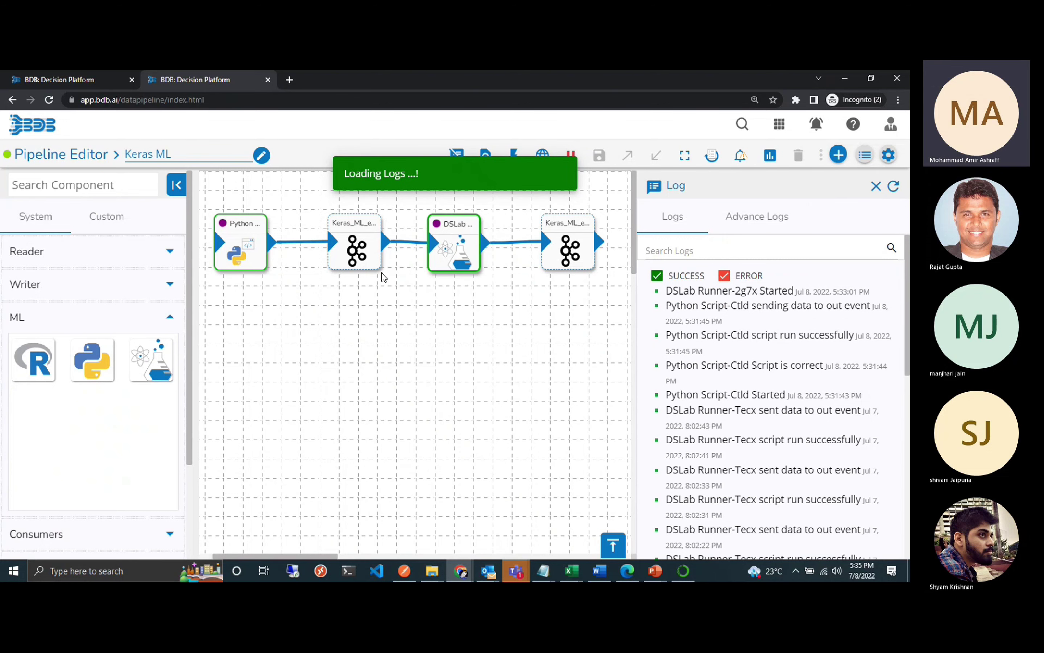
Preview the input data held by Keras_ML_event_1 in an enlarged view, and restore the pipeline canvas.
{"action": "left_click", "coordinate": [368, 263]}
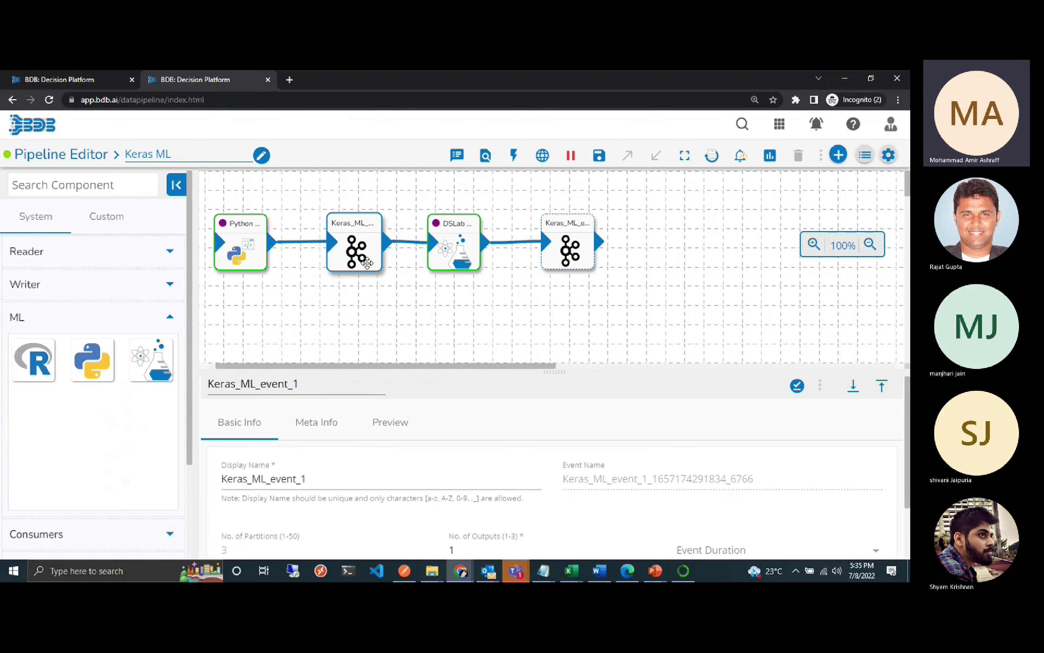
{"action": "left_click", "coordinate": [389, 425]}
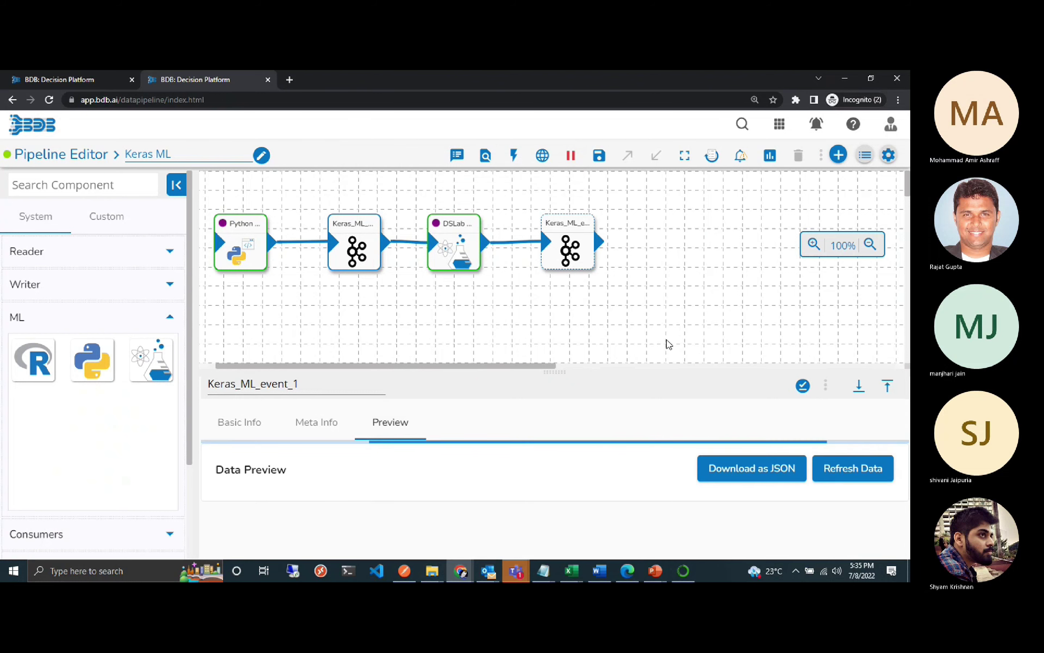
{"action": "left_click", "coordinate": [883, 389]}
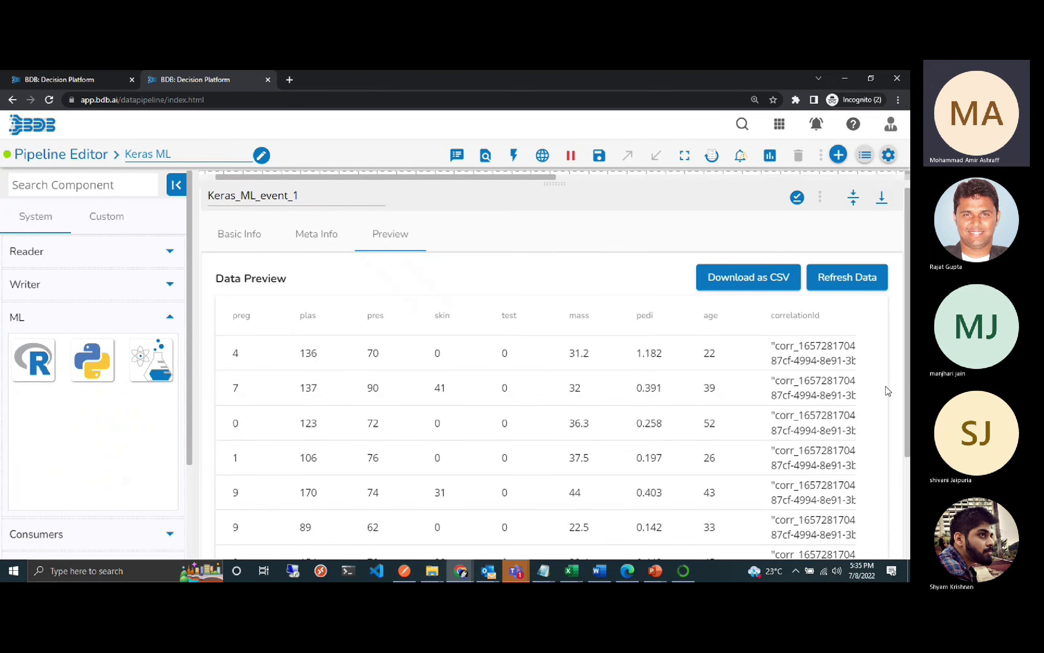
{"action": "left_click", "coordinate": [854, 190]}
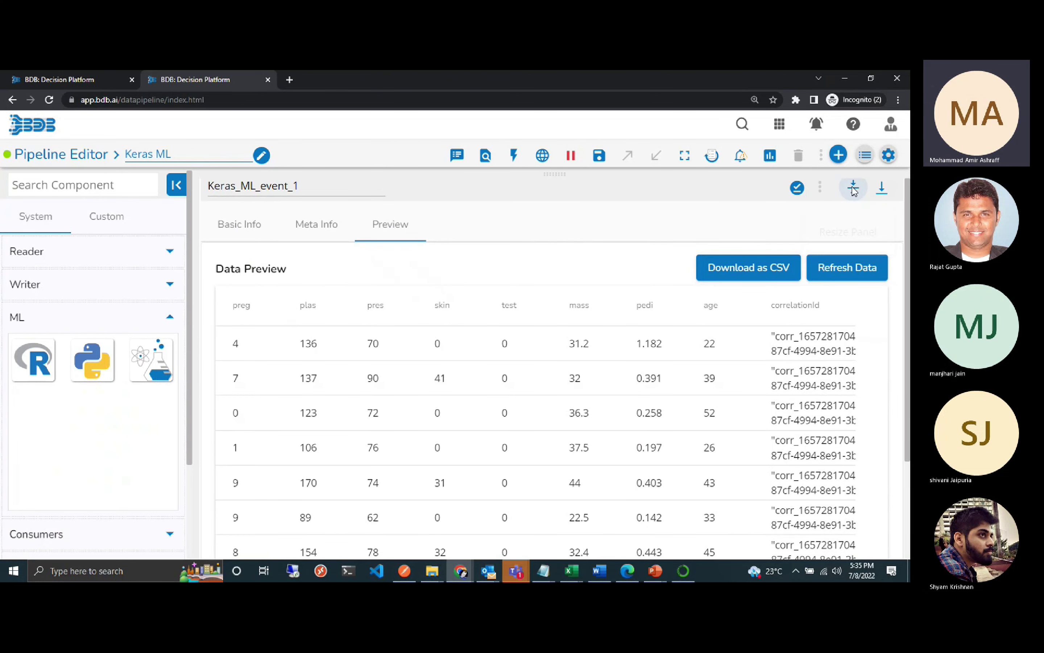
Preview the output data of Keras_ML_event_2, examine its predictions column in an enlarged view, and restore the pipeline canvas.
{"action": "left_click", "coordinate": [576, 250]}
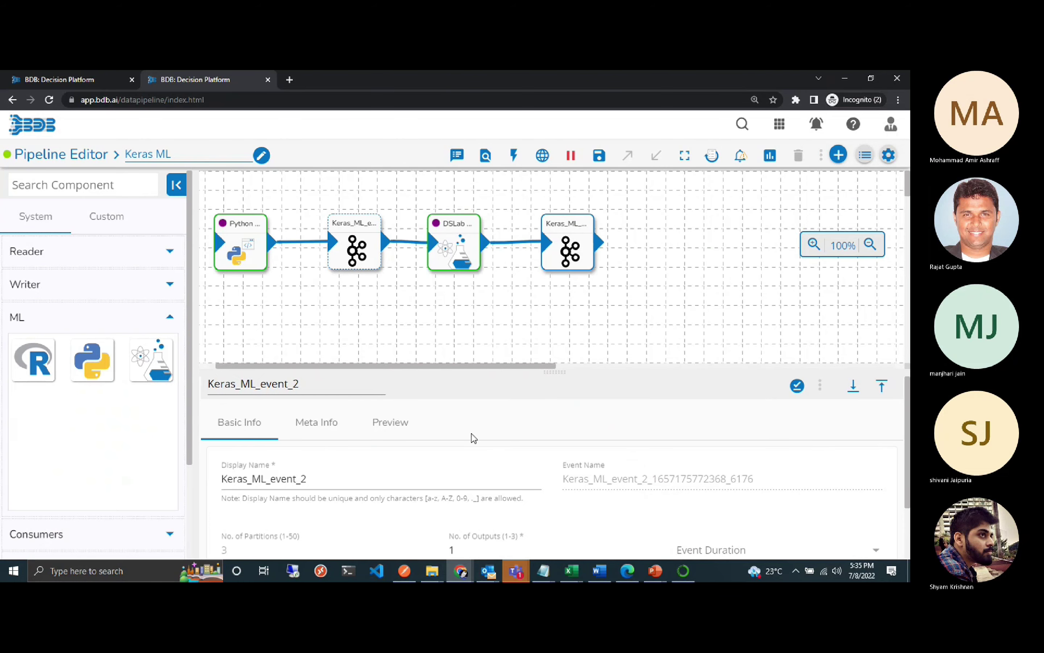
{"action": "left_click", "coordinate": [390, 424]}
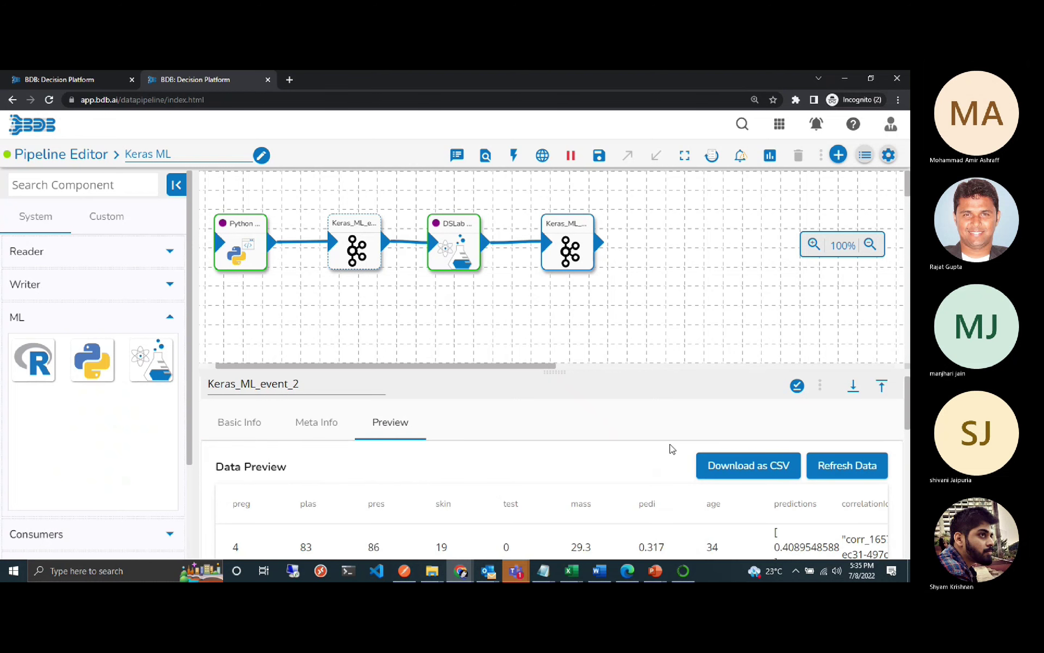
{"action": "left_click", "coordinate": [881, 385]}
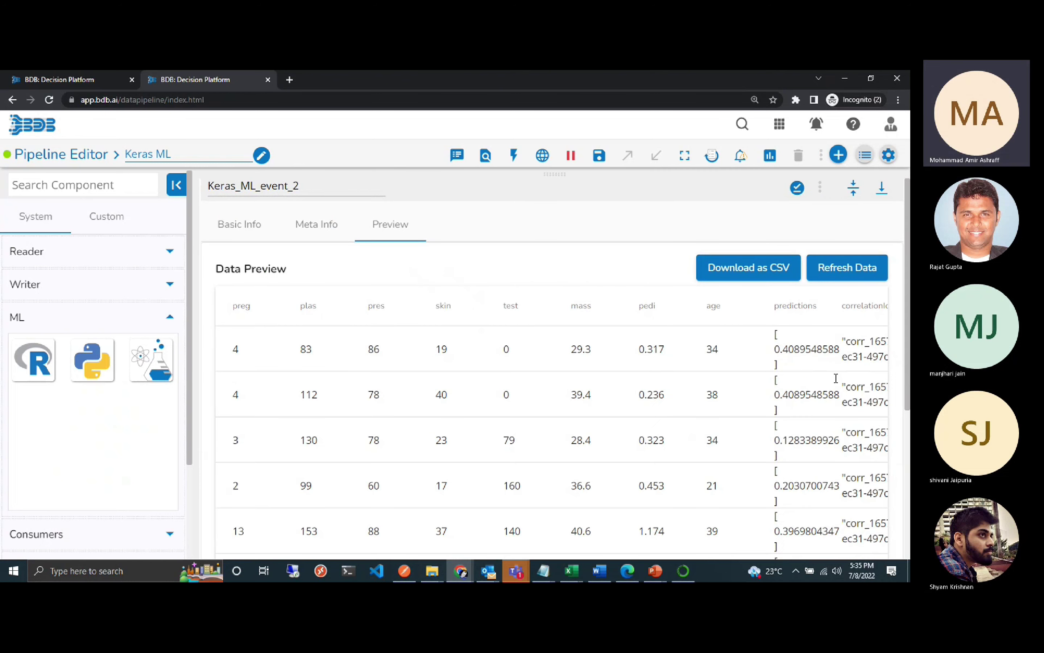
{"action": "left_click_drag", "start_coordinate": [777, 306], "coordinate": [784, 445]}
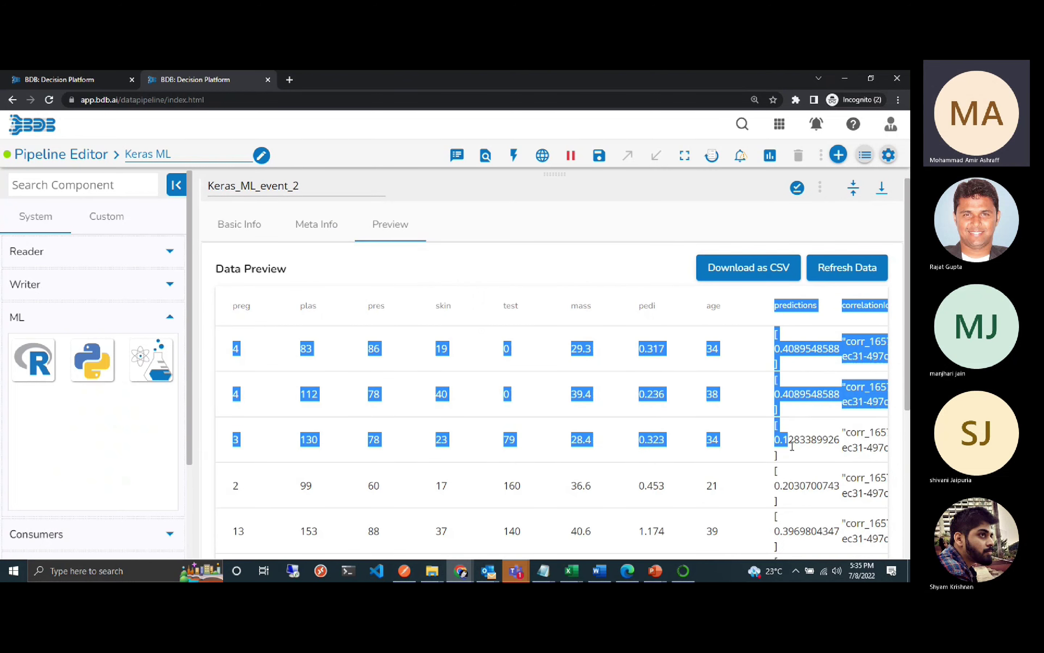
{"action": "left_click", "coordinate": [806, 465]}
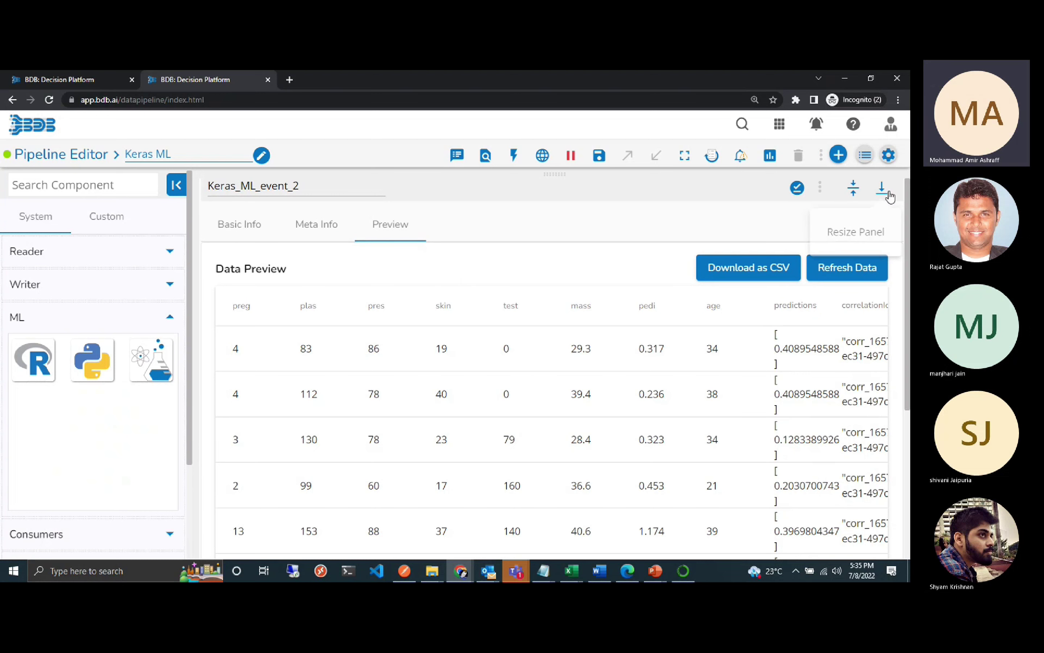
{"action": "left_click", "coordinate": [855, 192]}
{"action": "left_click", "coordinate": [662, 296]}
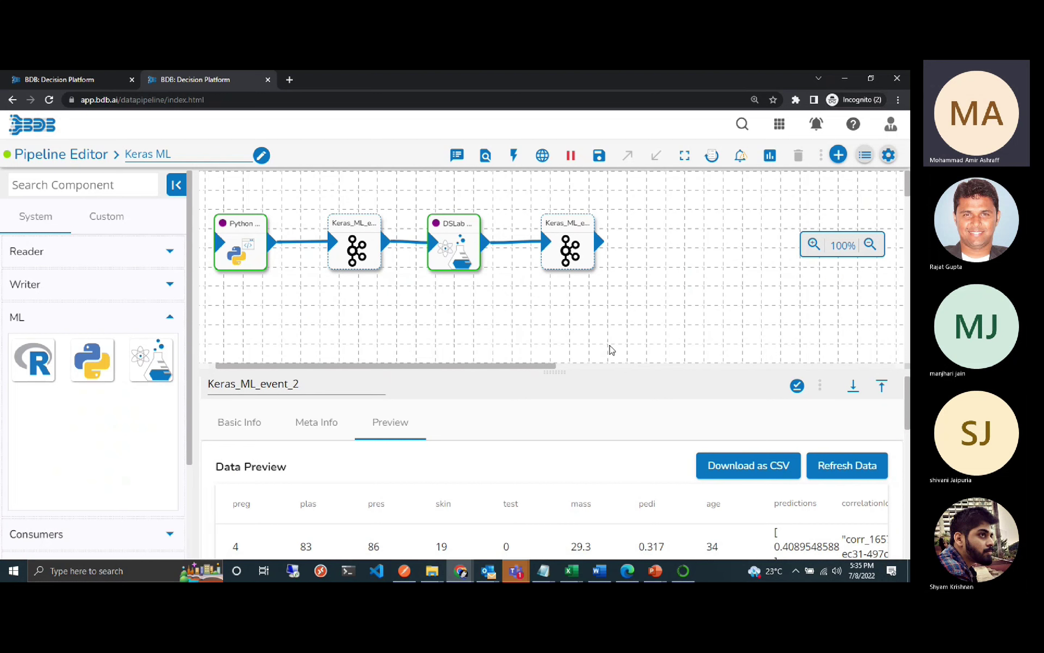
{"action": "left_click", "coordinate": [881, 387]}
{"action": "left_click", "coordinate": [851, 199]}
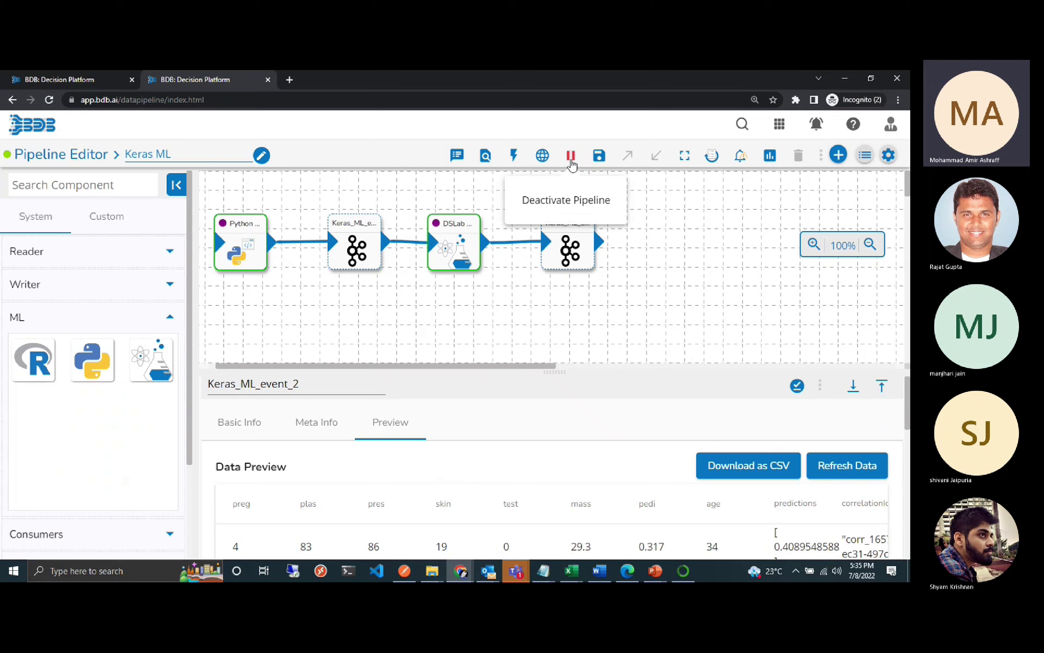
Deactivate the Keras ML pipeline and confirm stopping its components.
{"action": "left_click", "coordinate": [571, 160]}
{"action": "left_click", "coordinate": [561, 410]}
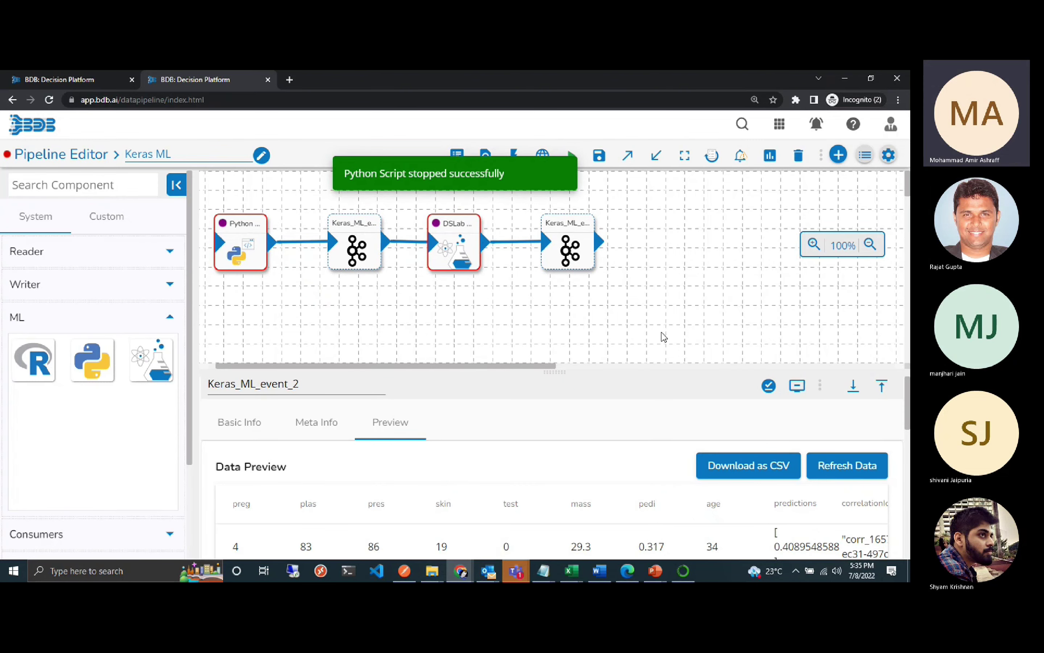
Go to DS Lab, search the Projectforsales notebooks for "Logistic" and open the Logisticregression_Export notebook.
{"action": "left_click", "coordinate": [85, 83]}
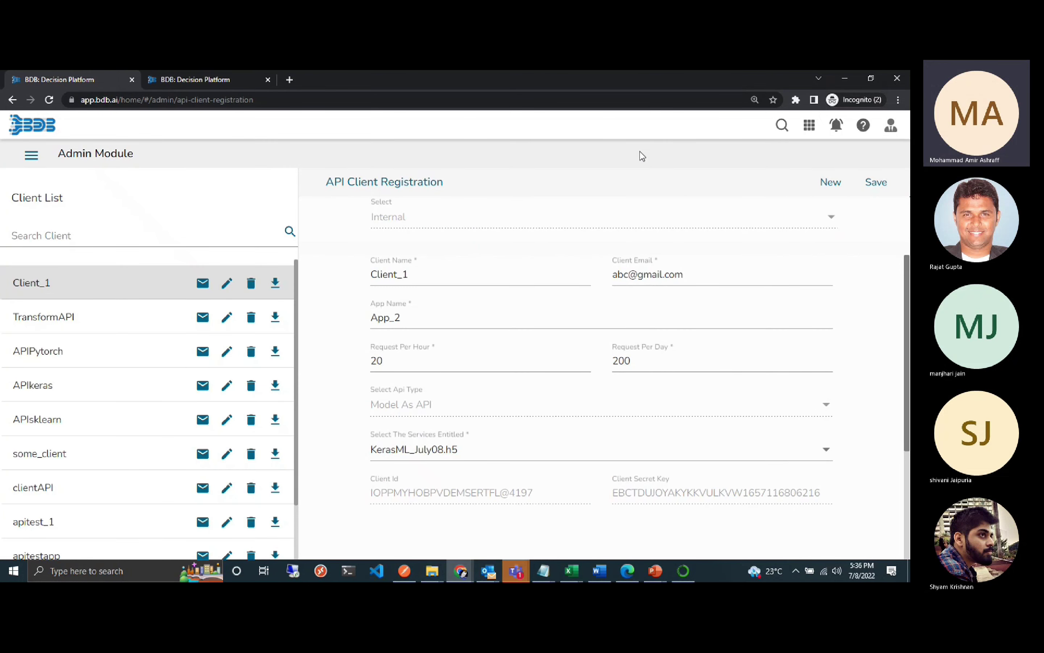
{"action": "left_click", "coordinate": [810, 126]}
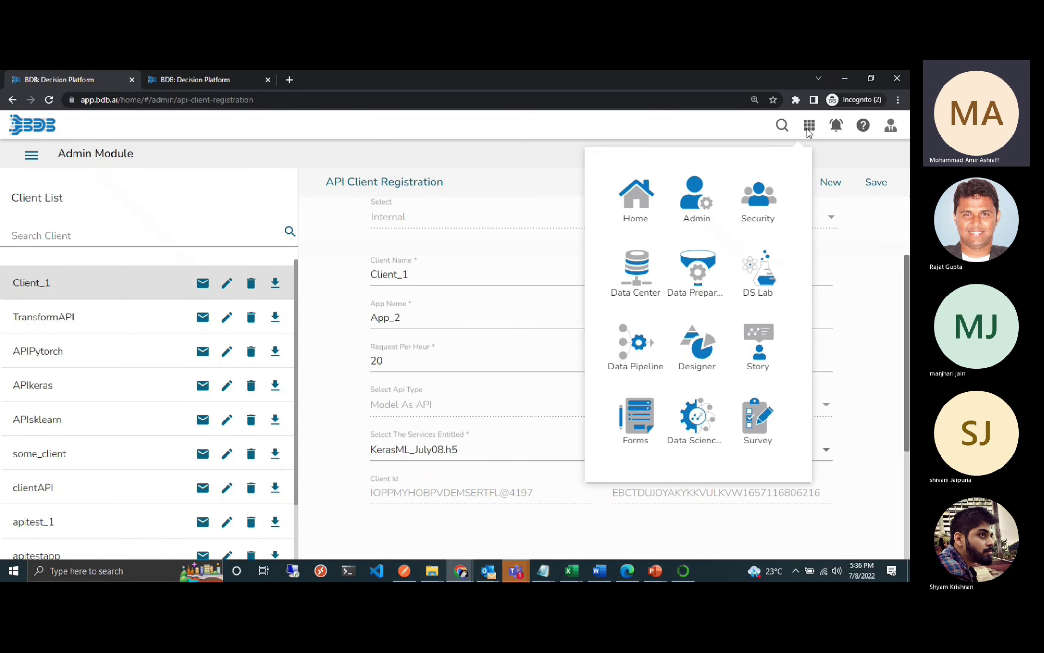
{"action": "left_click", "coordinate": [753, 272]}
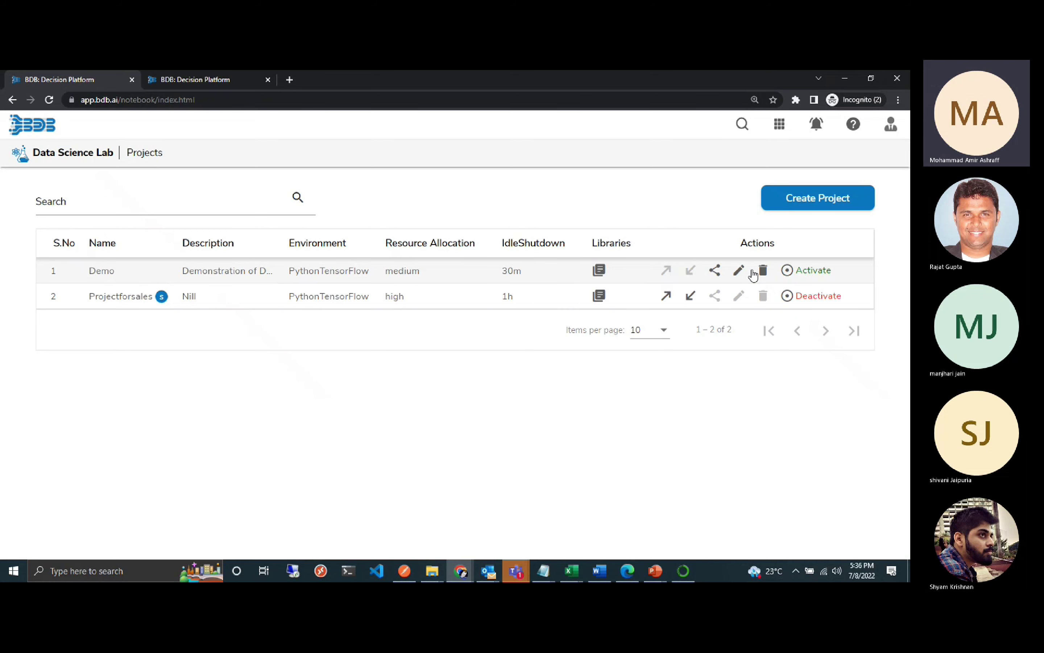
{"action": "left_click", "coordinate": [340, 304]}
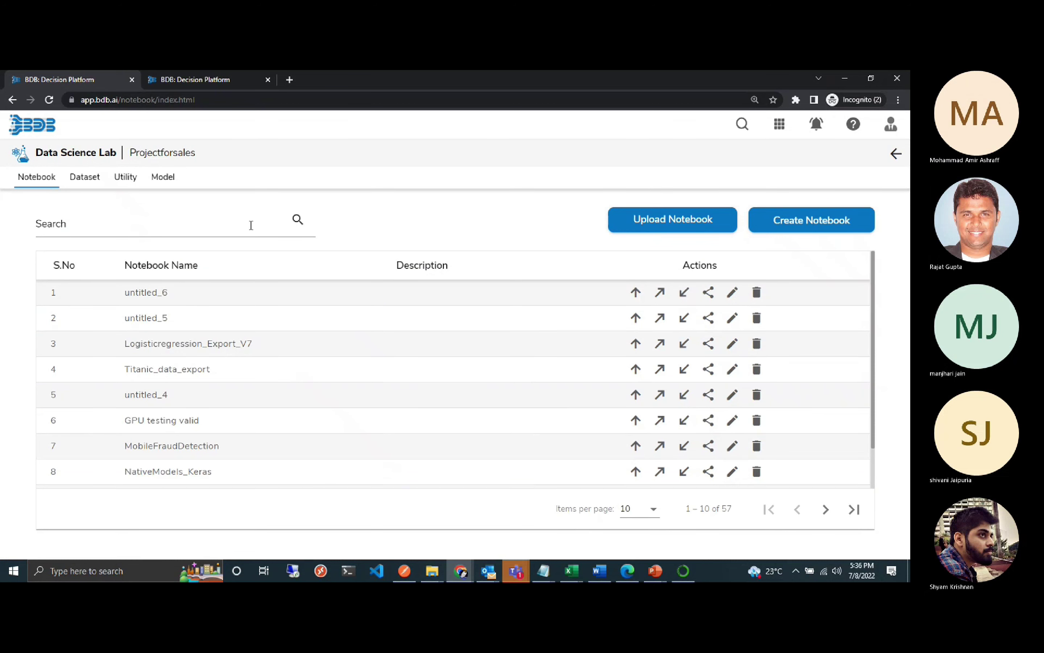
{"action": "left_click", "coordinate": [250, 225]}
{"action": "type", "text": "Logistic"}
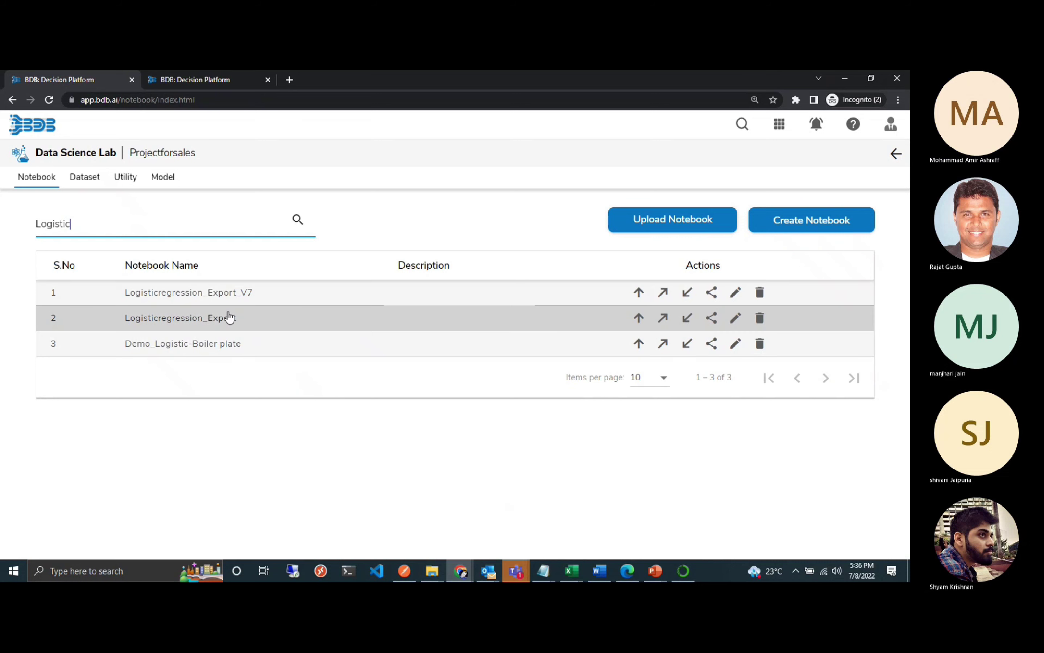
{"action": "left_click", "coordinate": [249, 298]}
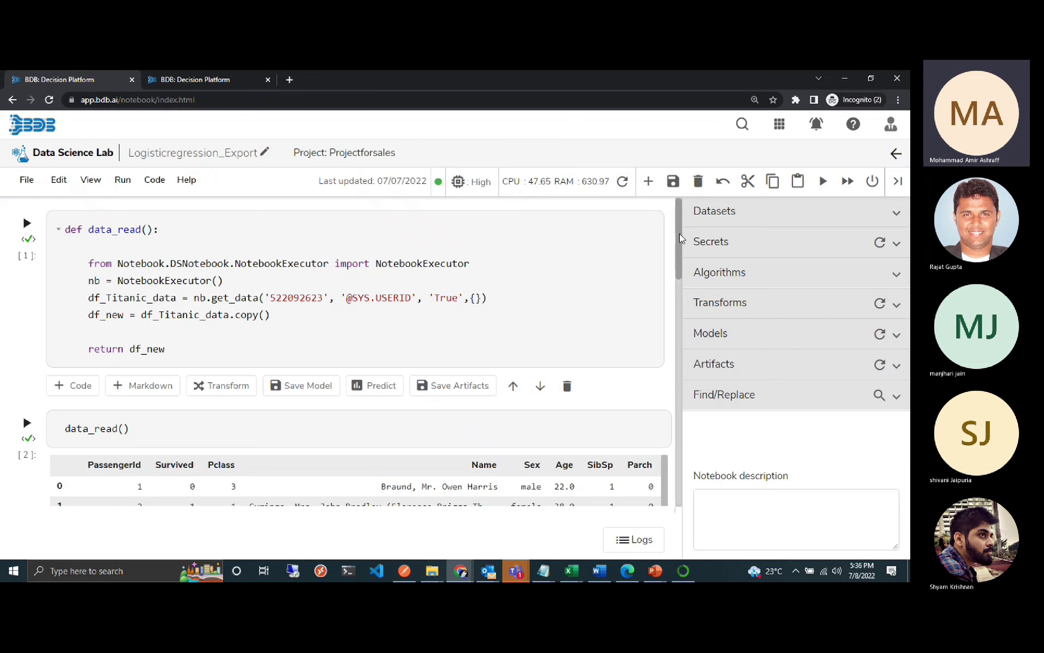
Run the cell defining the data_read function and the data_read() call below it in the Logisticregression_Export notebook.
{"action": "mouse_move", "coordinate": [681, 238]}
{"action": "left_mouse_down"}
{"action": "mouse_move", "coordinate": [679, 433]}
{"action": "mouse_move", "coordinate": [676, 242]}
{"action": "left_mouse_up"}
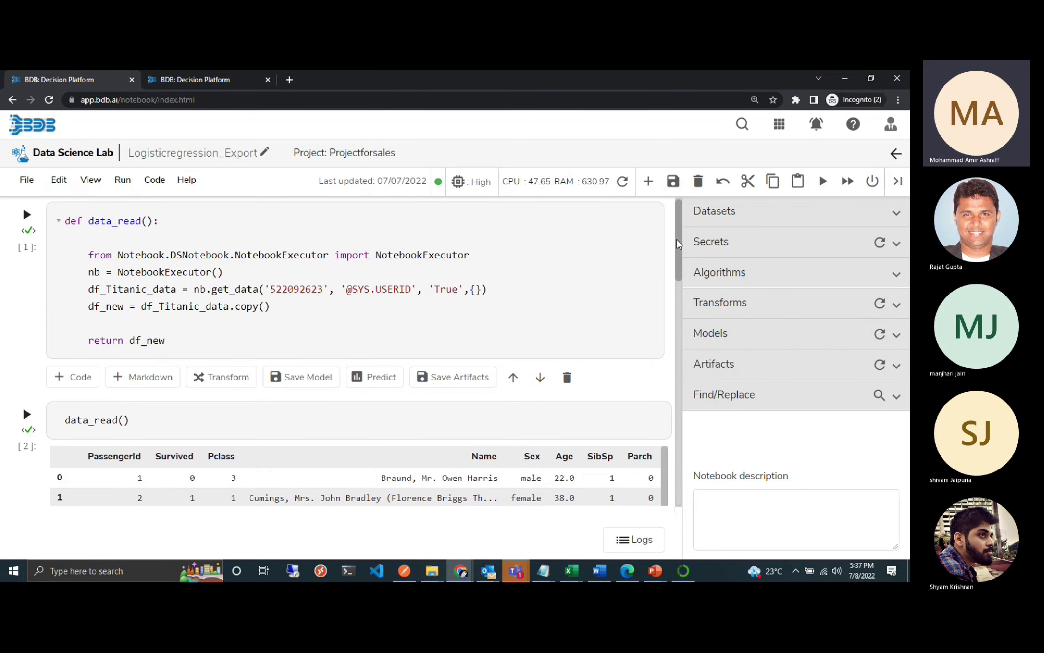
{"action": "left_click", "coordinate": [618, 300]}
{"action": "key", "text": "shift+Return"}
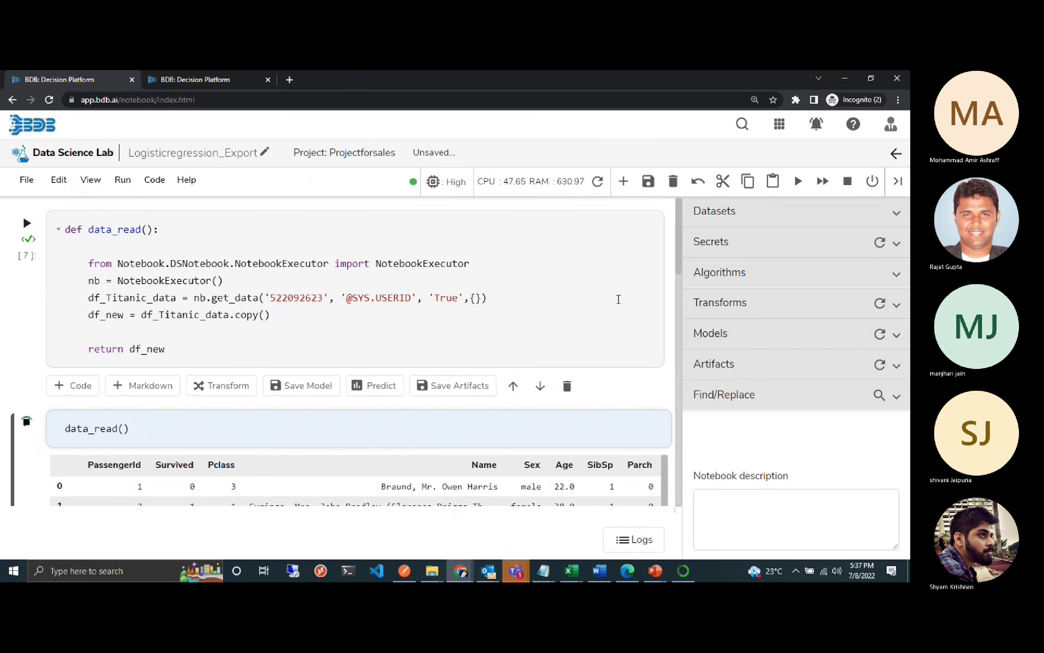
Run the data_read() call, the cell defining logisticRegression() and the cell that prints its output.
{"action": "key", "text": "shift+Return"}
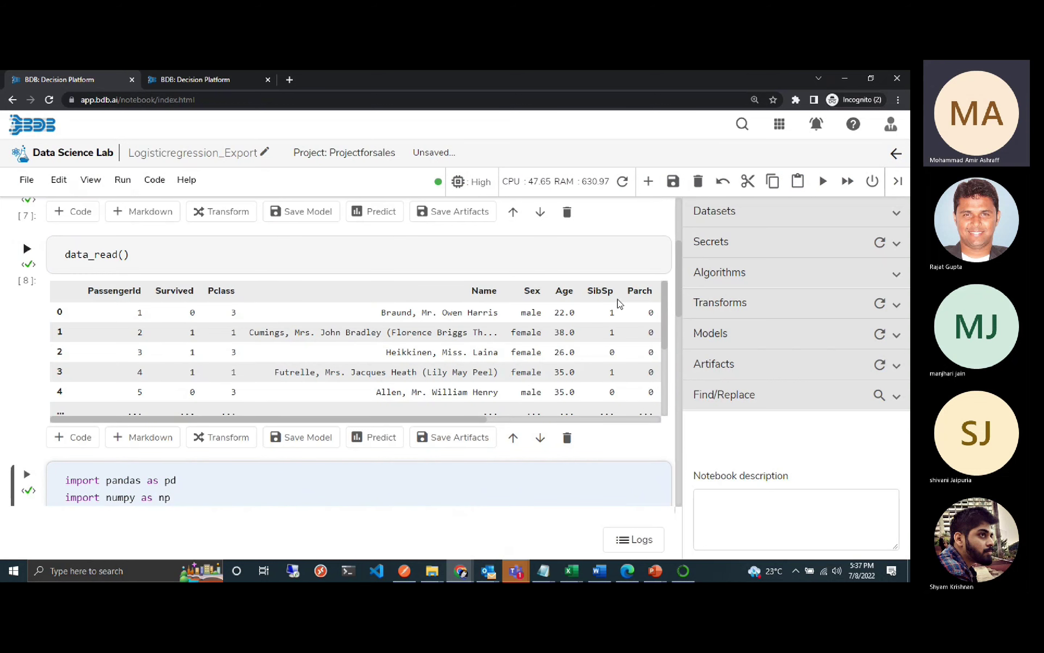
{"action": "key", "text": "shift+Return"}
{"action": "key", "text": "shift+Return"}
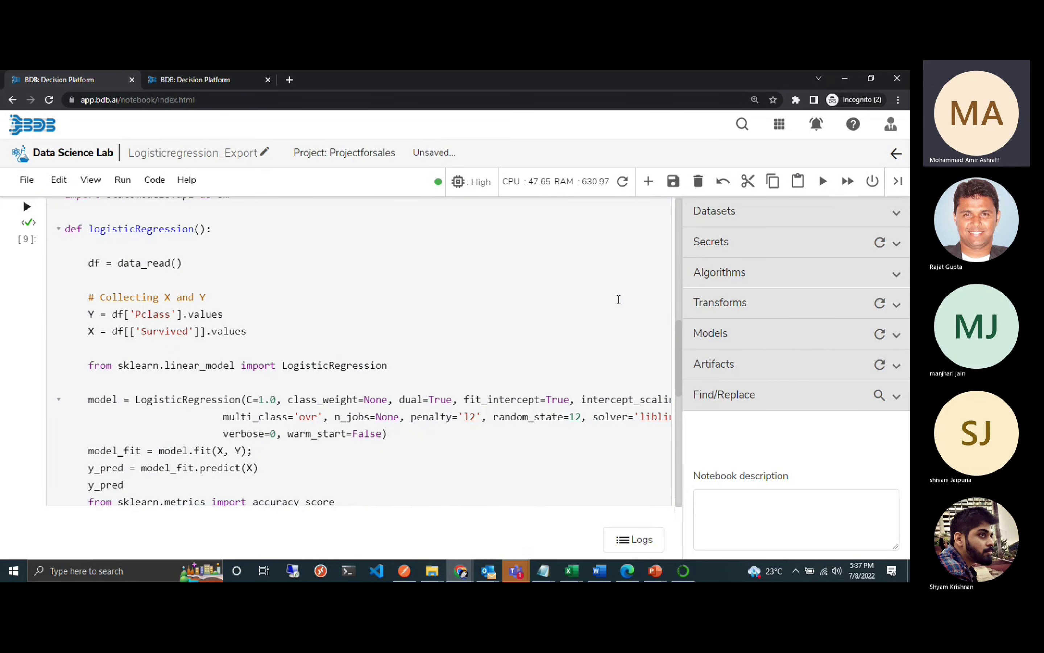
{"action": "left_click_drag", "start_coordinate": [678, 347], "coordinate": [679, 397]}
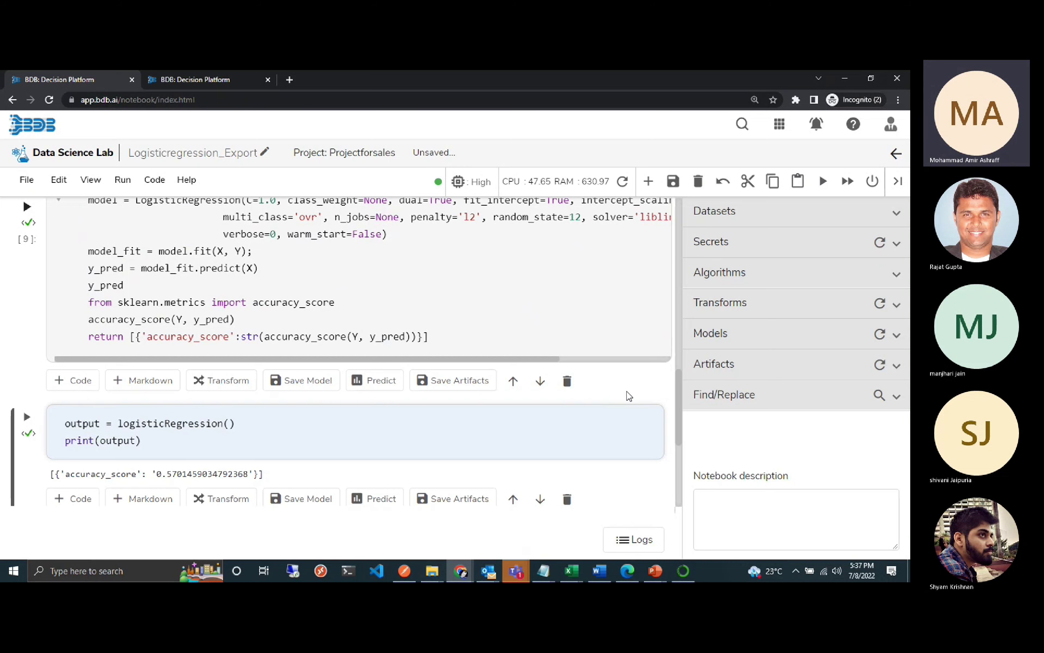
{"action": "left_click", "coordinate": [622, 421]}
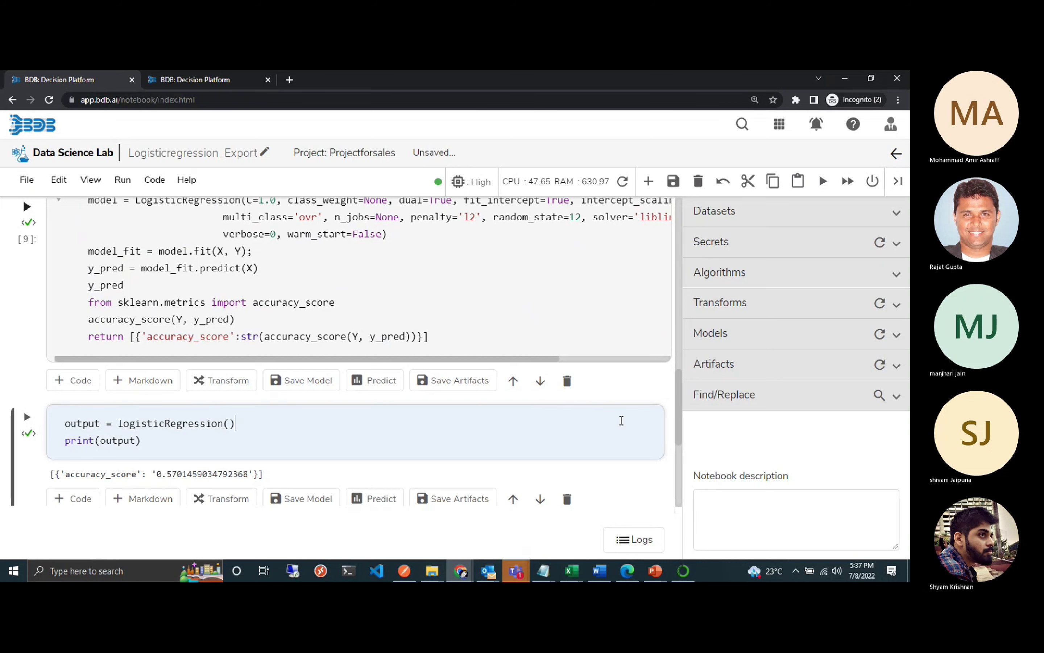
{"action": "key", "text": "shift+Return"}
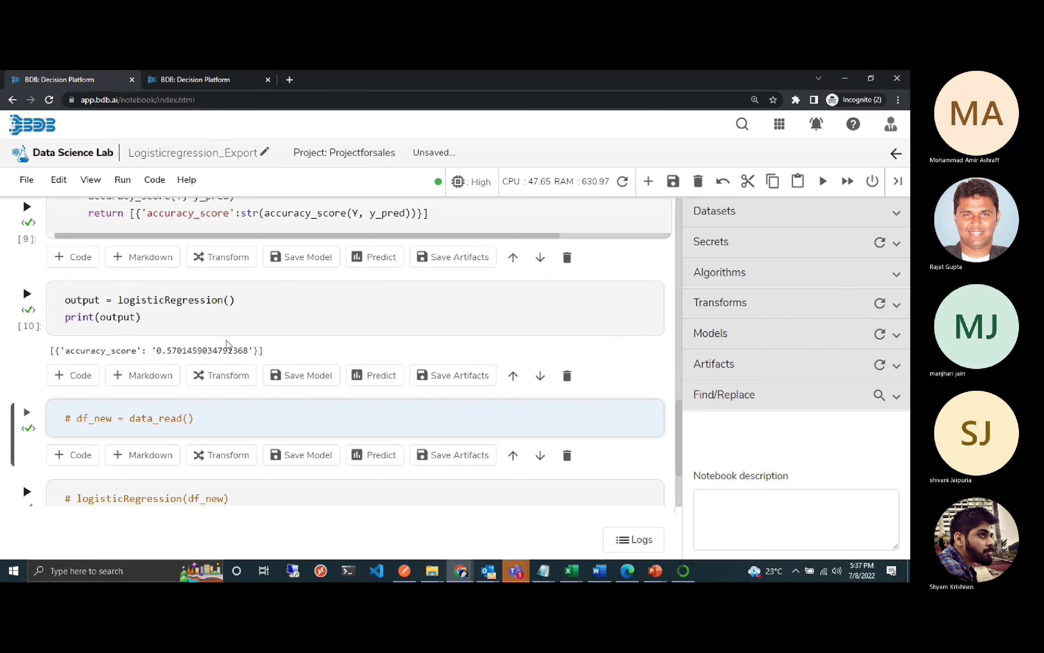
Copy the output = logisticRegression() and print(output) lines to the end of the cell defining logisticRegression, and save the notebook.
{"action": "left_click_drag", "start_coordinate": [157, 323], "coordinate": [59, 302]}
{"action": "key", "text": "ctrl+c"}
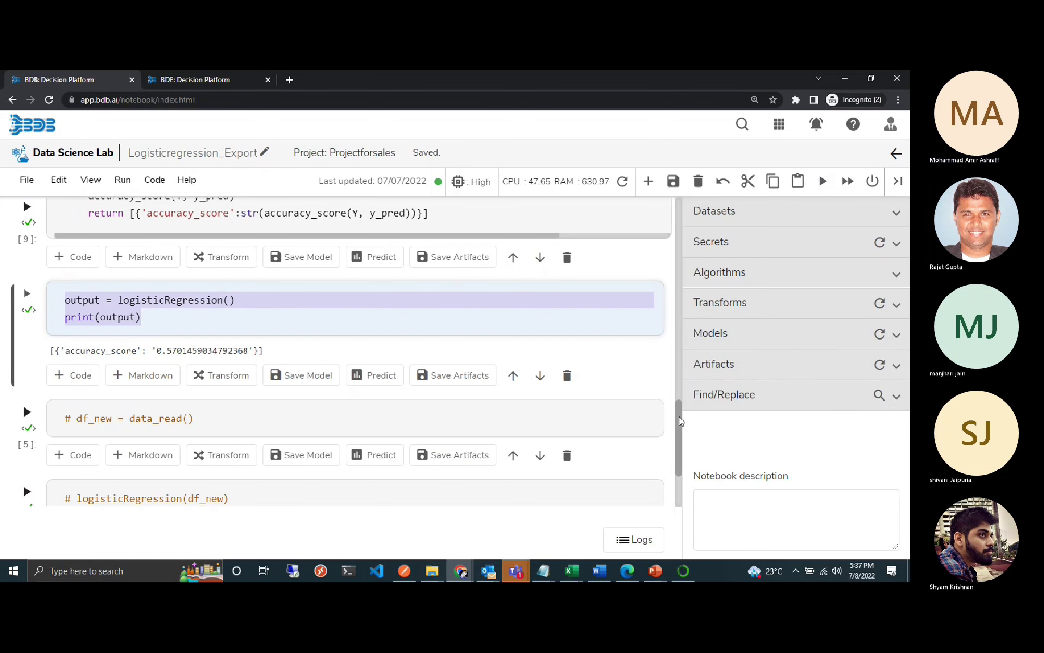
{"action": "left_click_drag", "start_coordinate": [684, 413], "coordinate": [677, 373]}
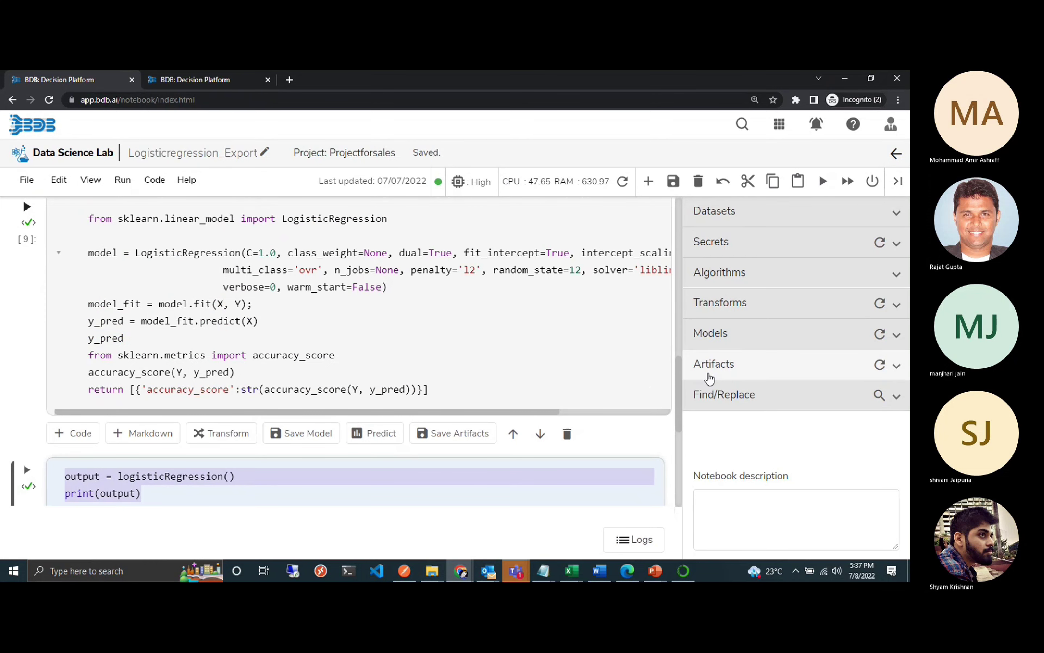
{"action": "scroll", "coordinate": [681, 388], "scroll_direction": "up", "scroll_amount": 4}
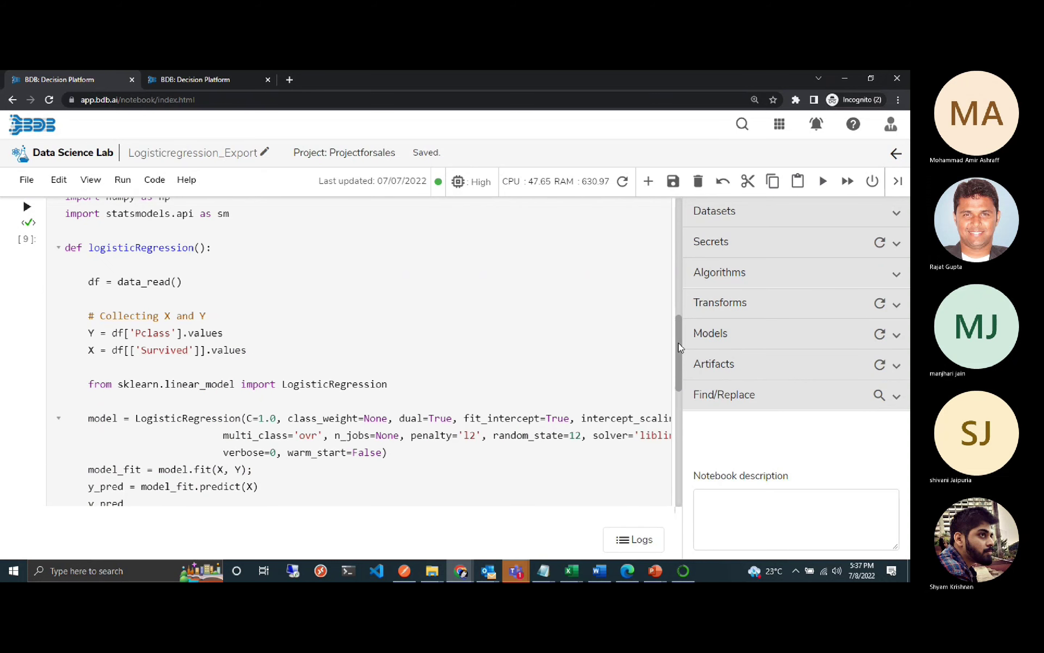
{"action": "scroll", "coordinate": [647, 386], "scroll_direction": "down", "scroll_amount": 3}
{"action": "left_click", "coordinate": [606, 412]}
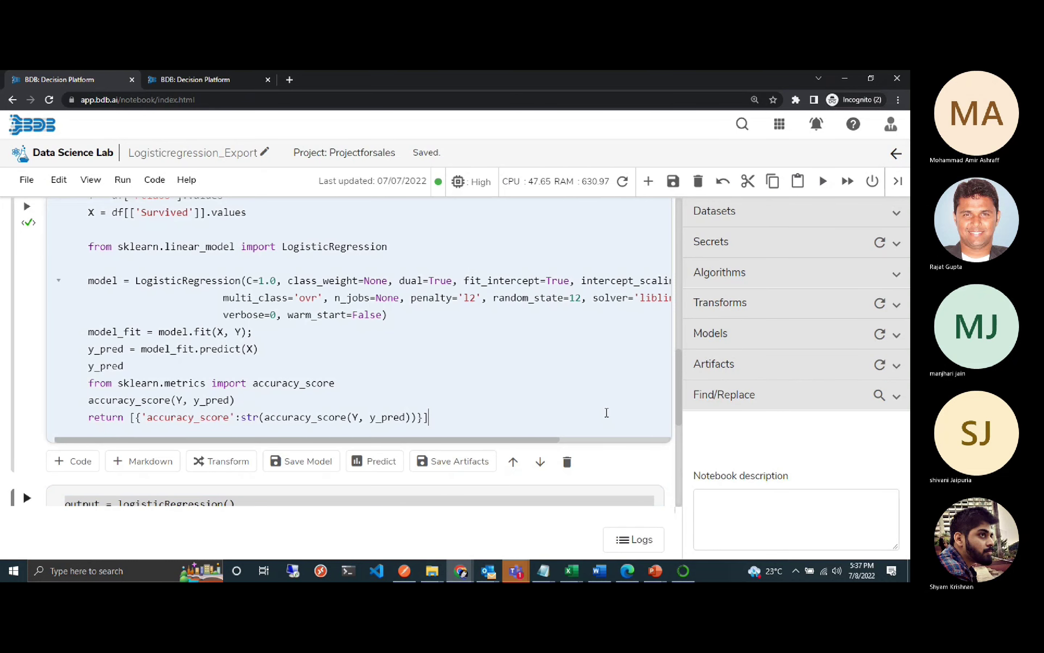
{"action": "key", "text": "Return"}
{"action": "key", "text": "Return"}
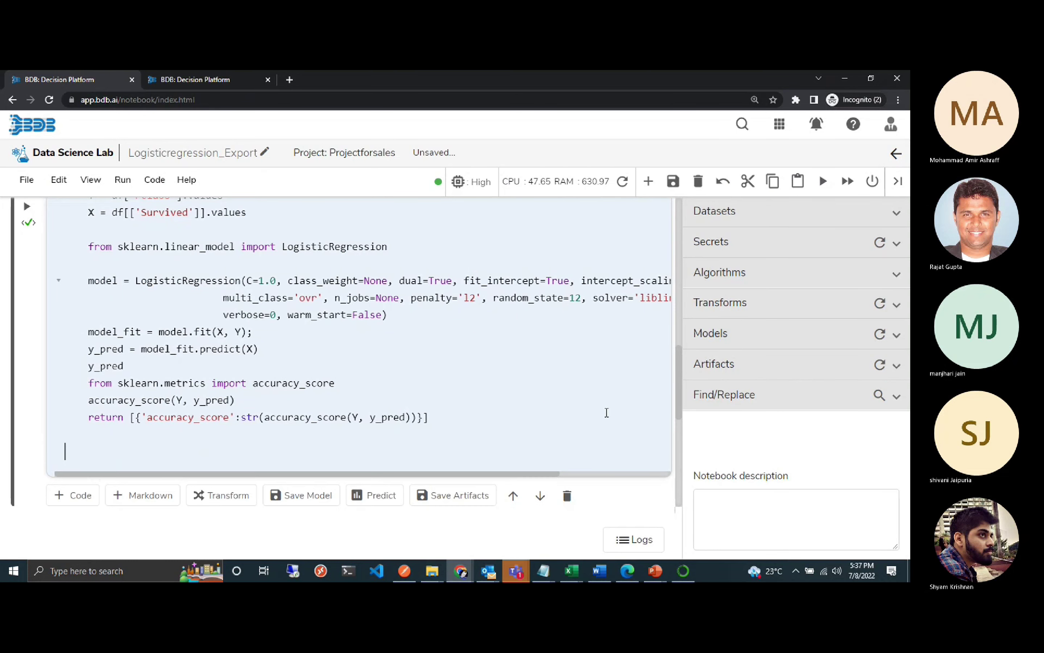
{"action": "key", "text": "ctrl+v"}
{"action": "key", "text": "ctrl+s"}
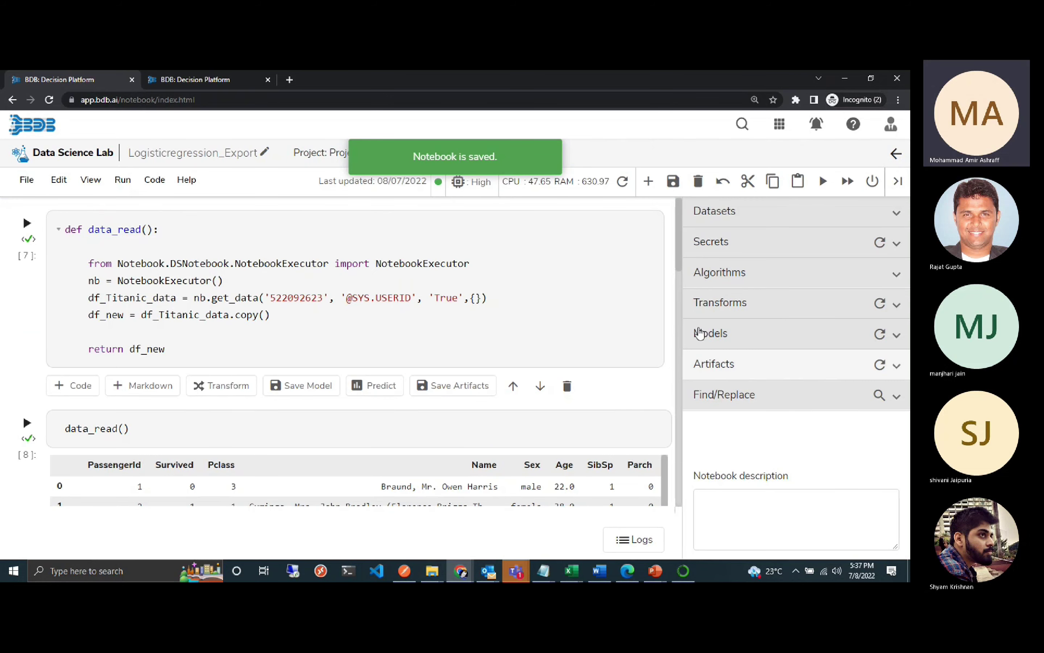
Run the extended logisticRegression cell and check the accuracy score printed below it.
{"action": "left_click_drag", "start_coordinate": [681, 240], "coordinate": [616, 403]}
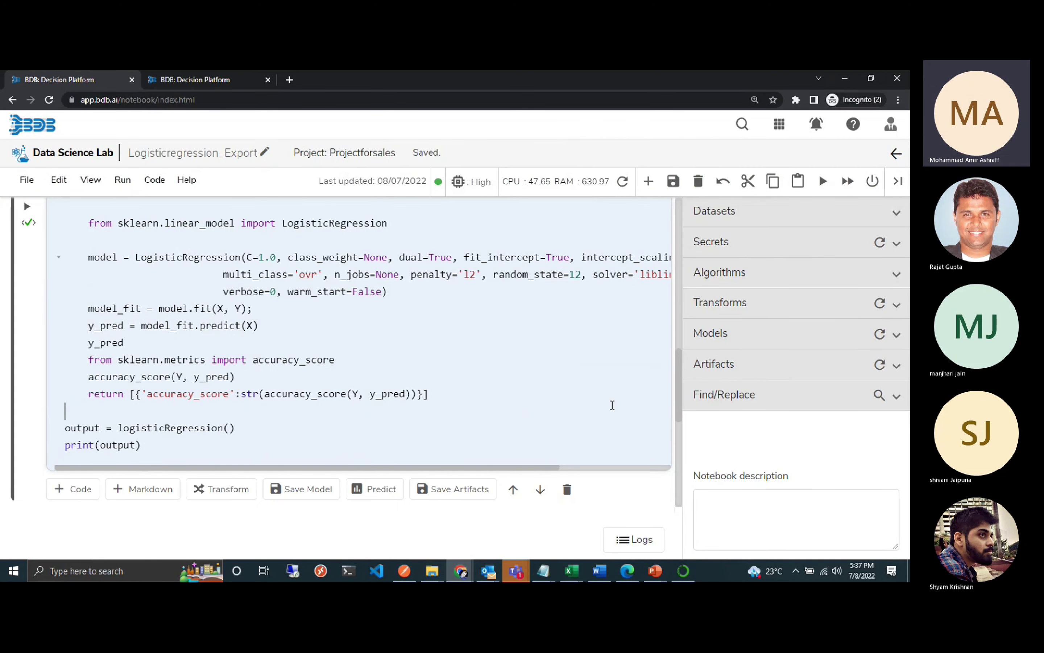
{"action": "scroll", "coordinate": [612, 406], "scroll_direction": "up", "scroll_amount": 3}
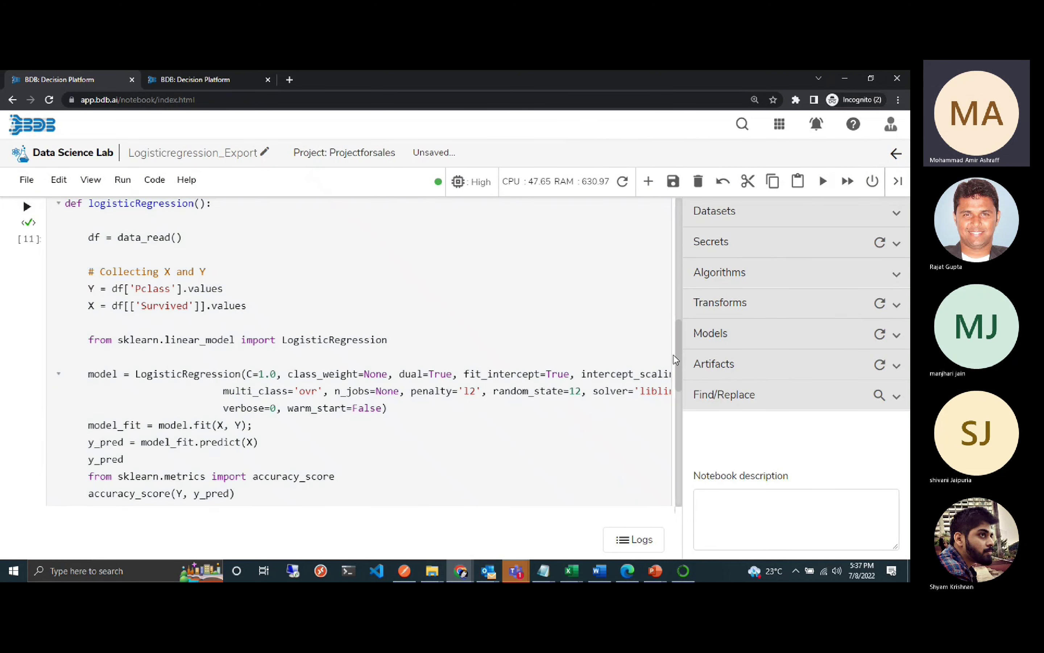
{"action": "left_click_drag", "start_coordinate": [679, 362], "coordinate": [681, 401]}
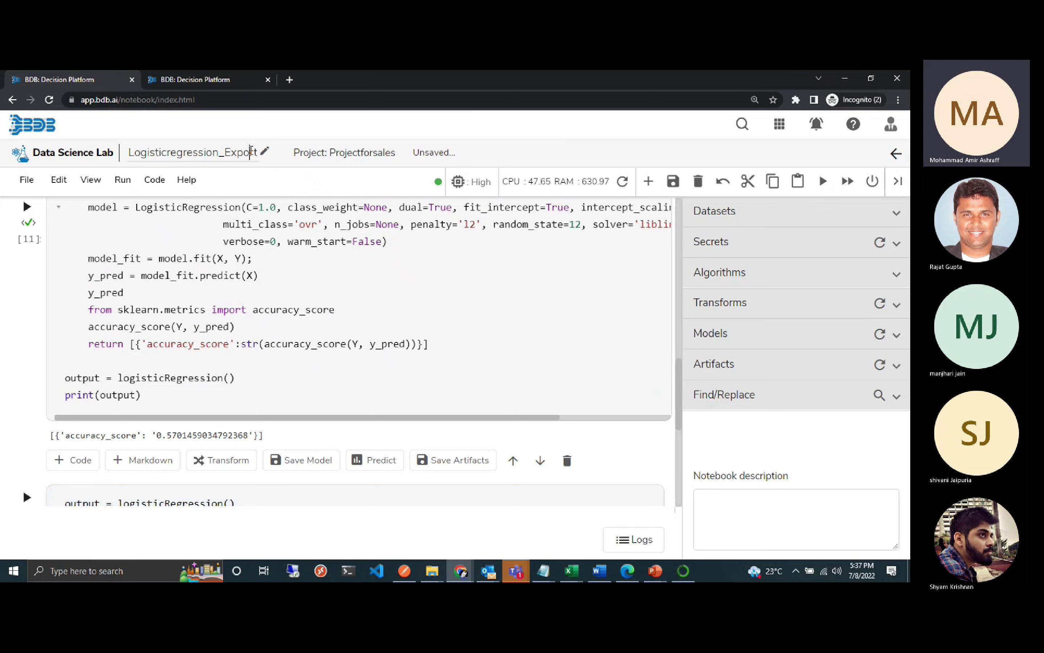
Rename the notebook as Logisticregression_Export_V9.
{"action": "left_click", "coordinate": [250, 152]}
{"action": "type", "text": "_V7"}
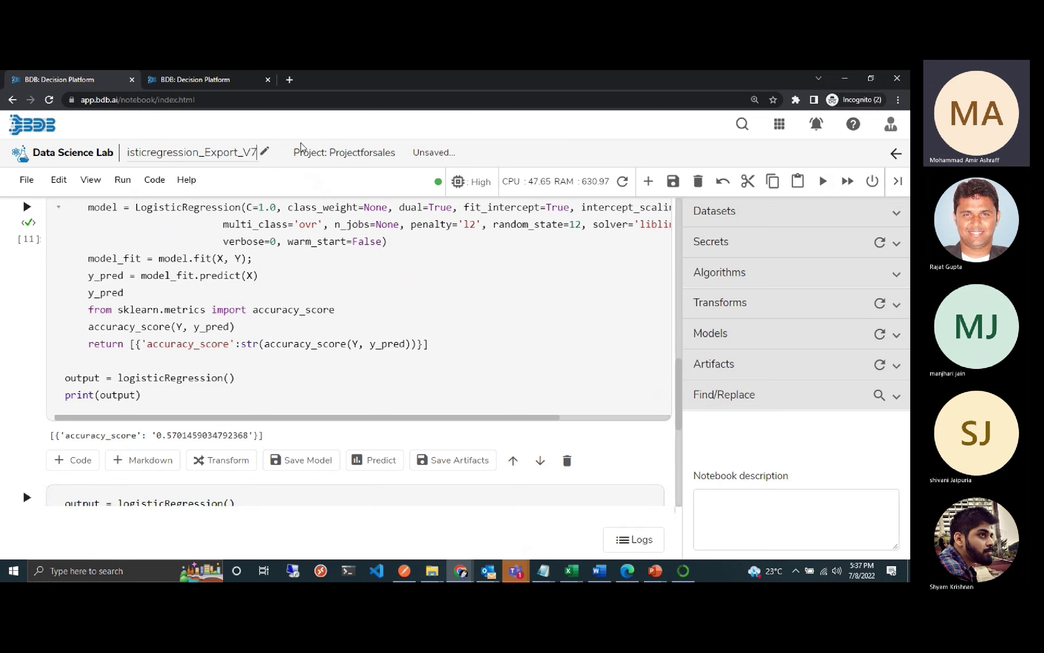
{"action": "key", "text": "BackSpace"}
{"action": "type", "text": "9"}
{"action": "key", "text": "Return"}
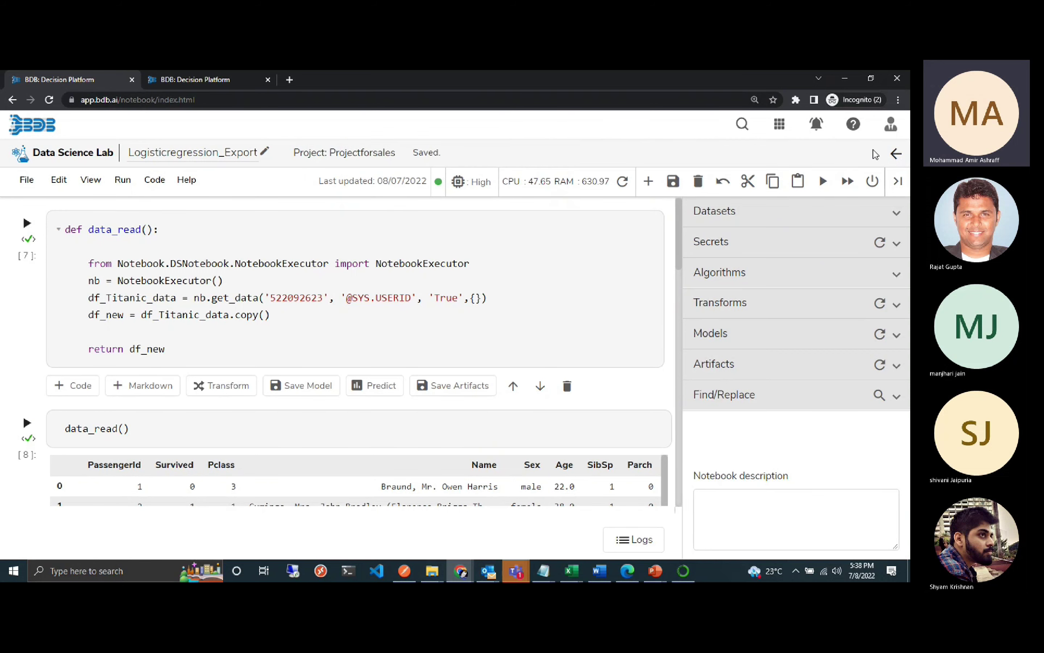
Return to the Projectforsales notebook list and search it for "logistic".
{"action": "left_click", "coordinate": [897, 156]}
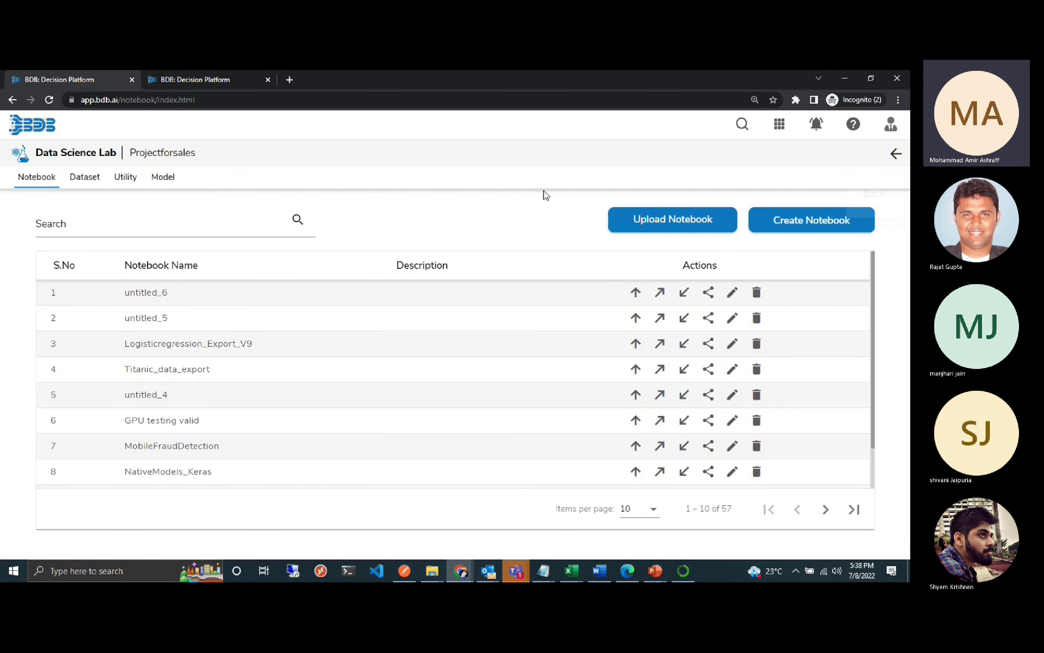
{"action": "left_click", "coordinate": [230, 229]}
{"action": "type", "text": "logisti"}
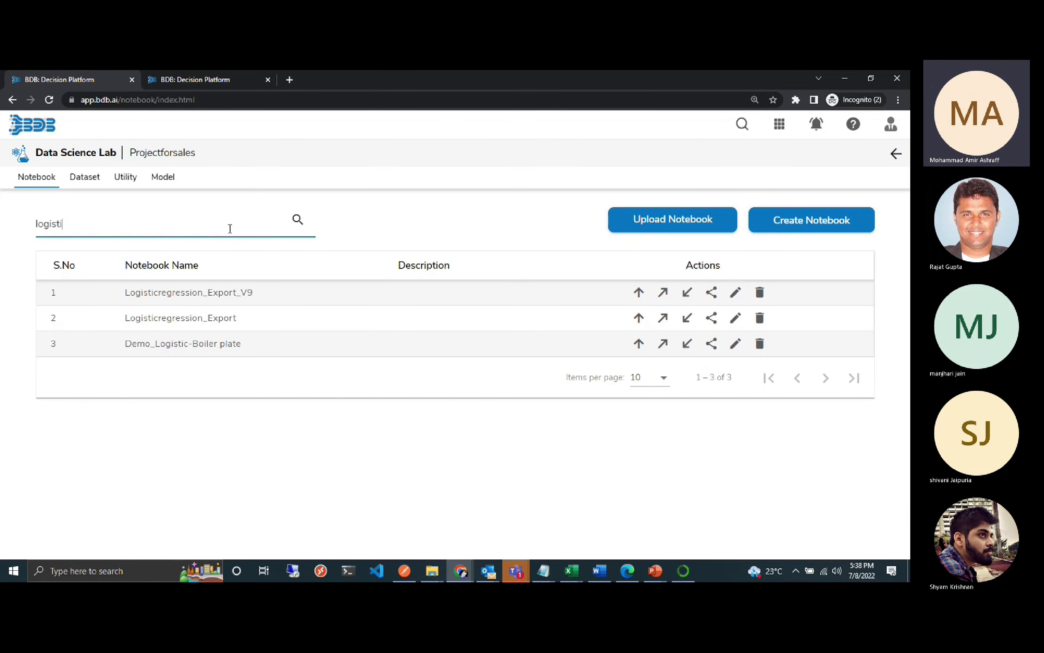
{"action": "type", "text": "c"}
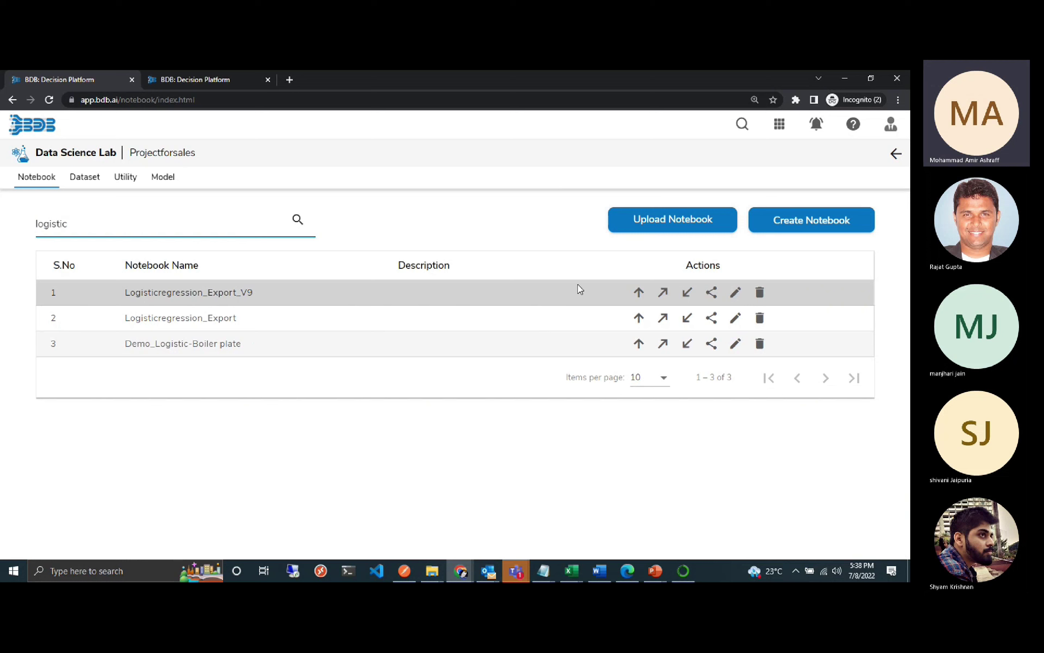
Start exporting Logisticregression_Export_V9 to the pipeline, selecting only the cells that define data_read and logisticRegression.
{"action": "left_click", "coordinate": [640, 293]}
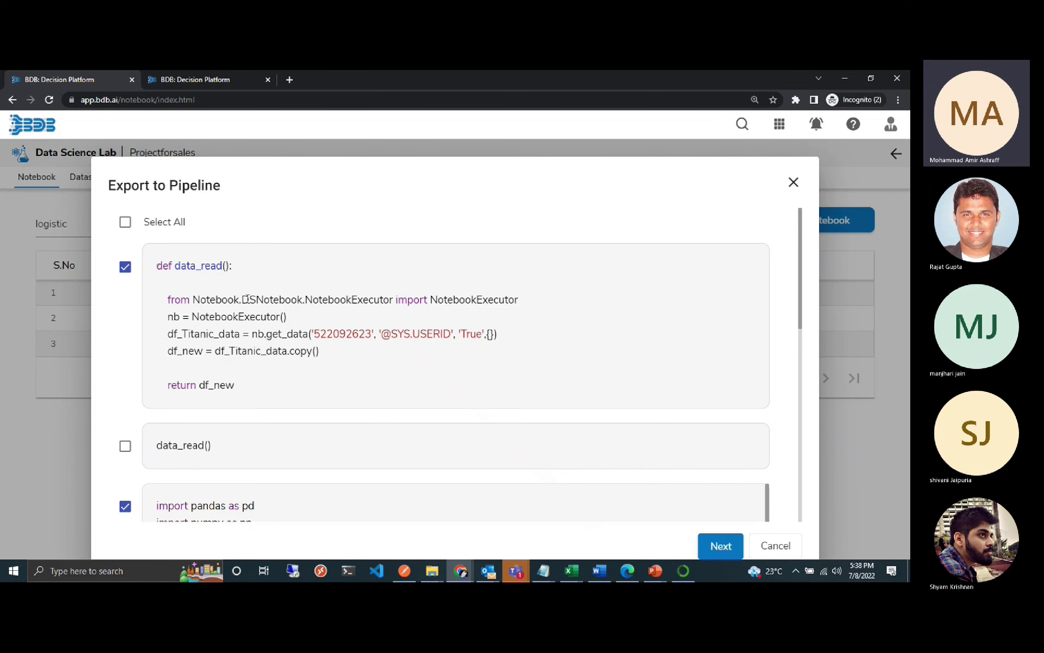
{"action": "left_click", "coordinate": [124, 224]}
{"action": "left_click", "coordinate": [124, 225]}
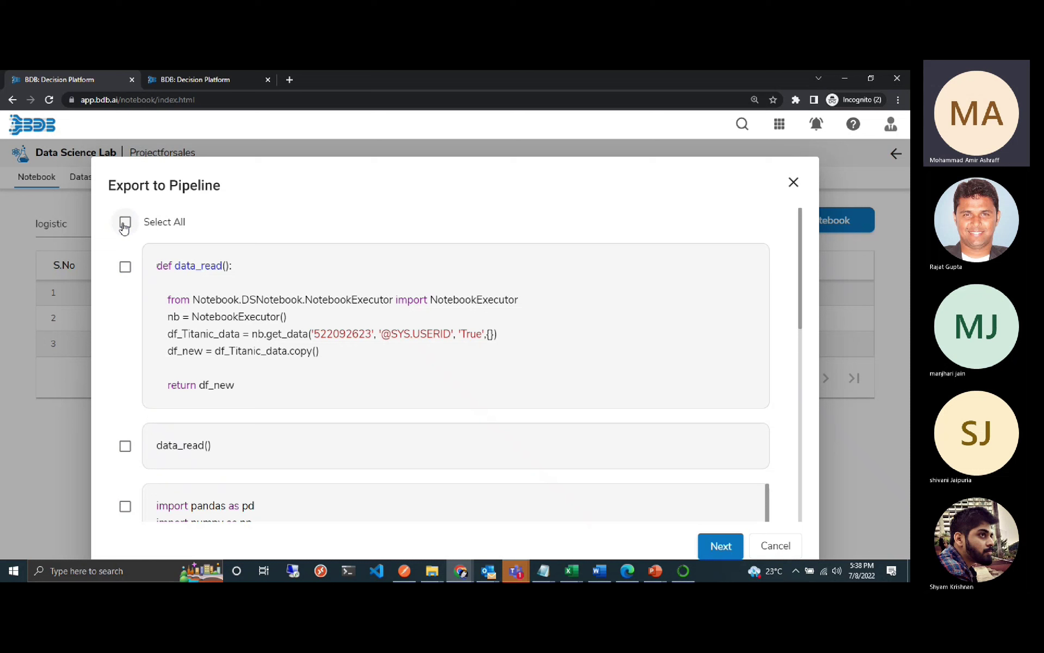
{"action": "left_click", "coordinate": [124, 268]}
{"action": "left_click_drag", "start_coordinate": [800, 275], "coordinate": [802, 328]}
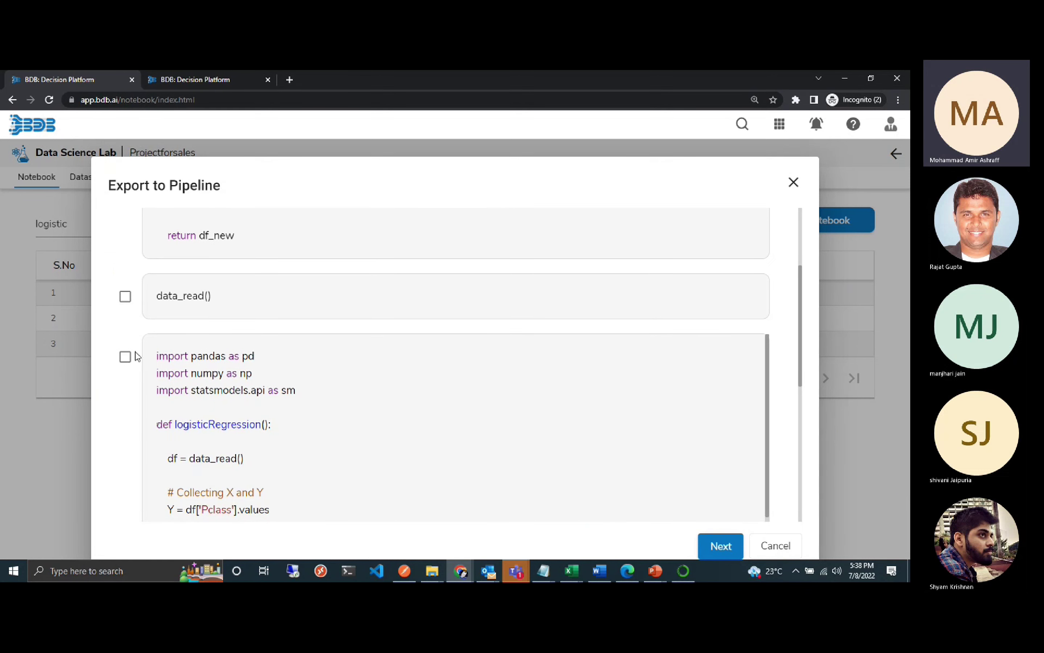
{"action": "left_click", "coordinate": [125, 357]}
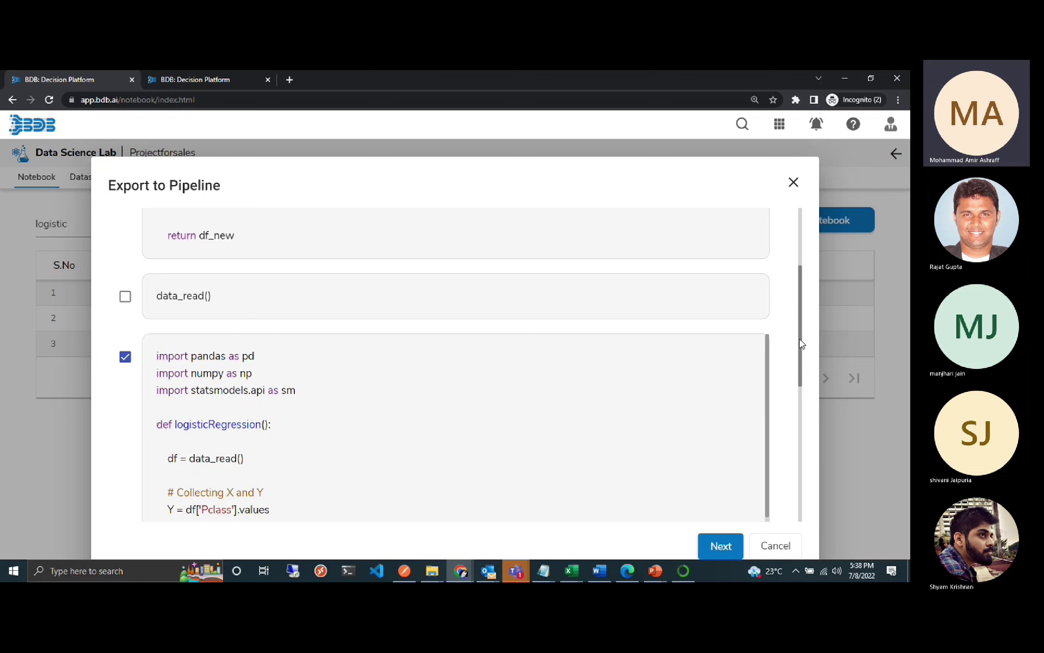
{"action": "left_click_drag", "start_coordinate": [801, 345], "coordinate": [797, 281]}
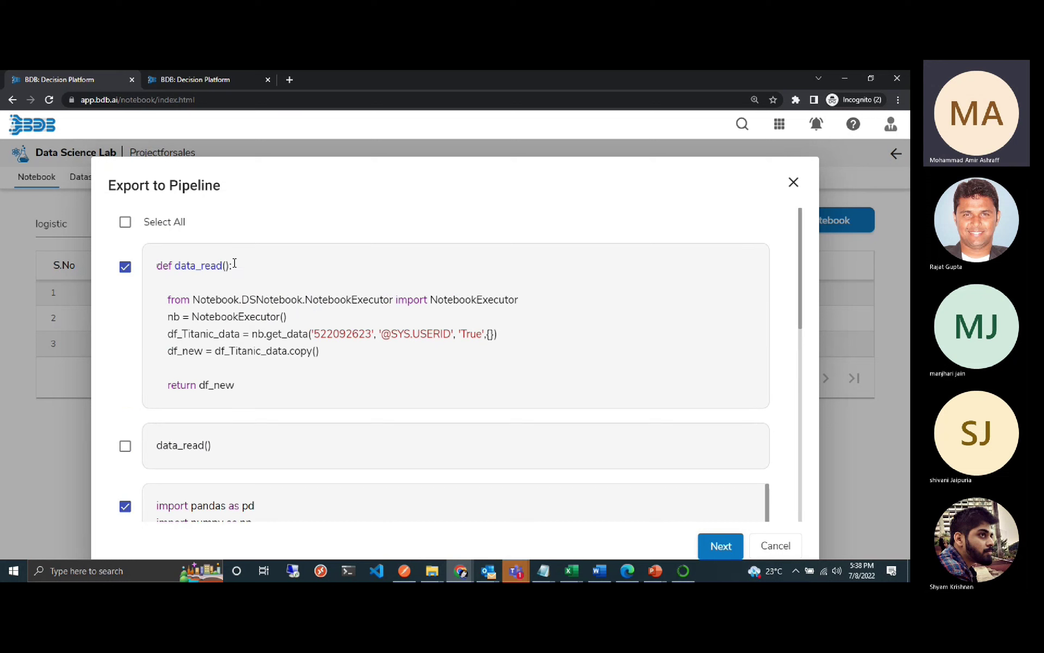
Check the two selected function definitions and export the script to the pipeline with the statsmodels and sklearn libraries.
{"action": "left_click_drag", "start_coordinate": [234, 263], "coordinate": [158, 265]}
{"action": "left_click", "coordinate": [344, 351]}
{"action": "left_click_drag", "start_coordinate": [801, 298], "coordinate": [808, 403]}
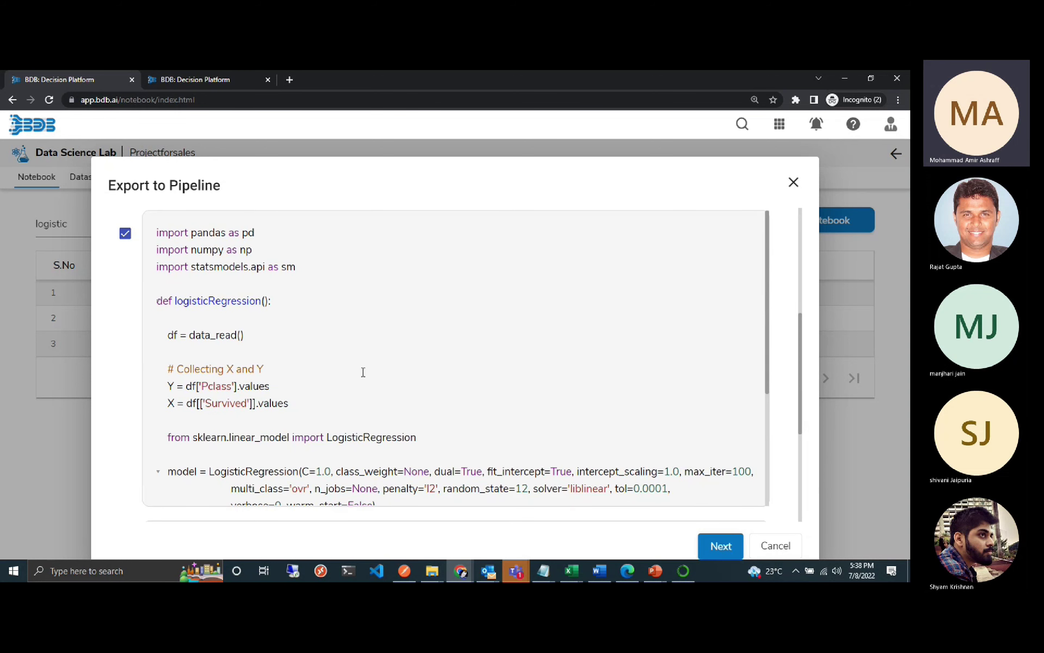
{"action": "left_click_drag", "start_coordinate": [280, 301], "coordinate": [158, 304]}
{"action": "left_click", "coordinate": [294, 299]}
{"action": "left_click", "coordinate": [722, 547]}
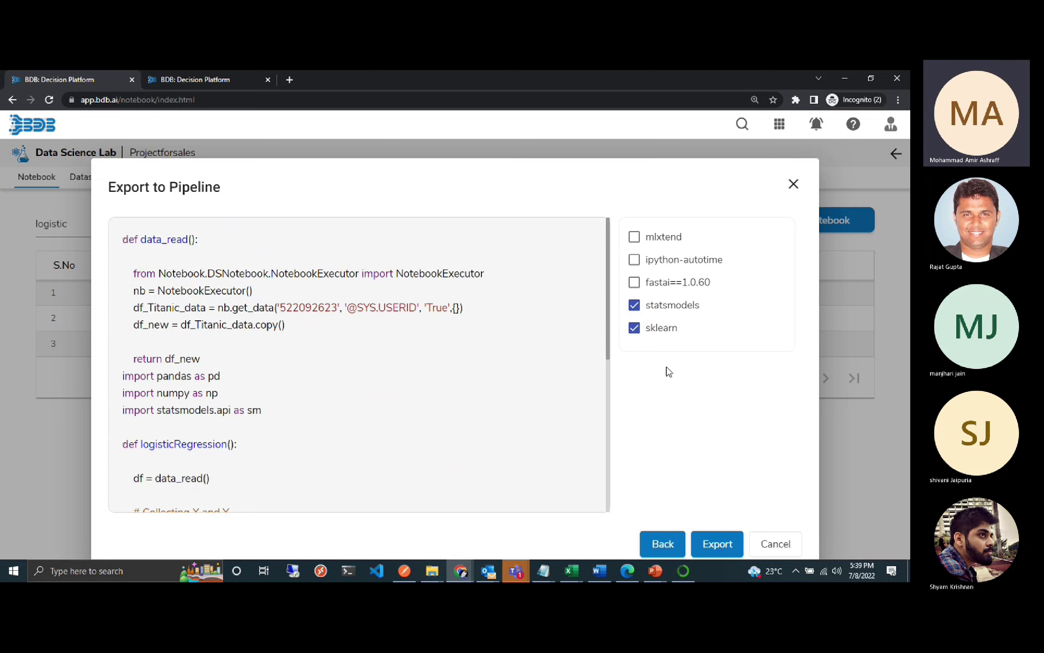
{"action": "left_click", "coordinate": [718, 544]}
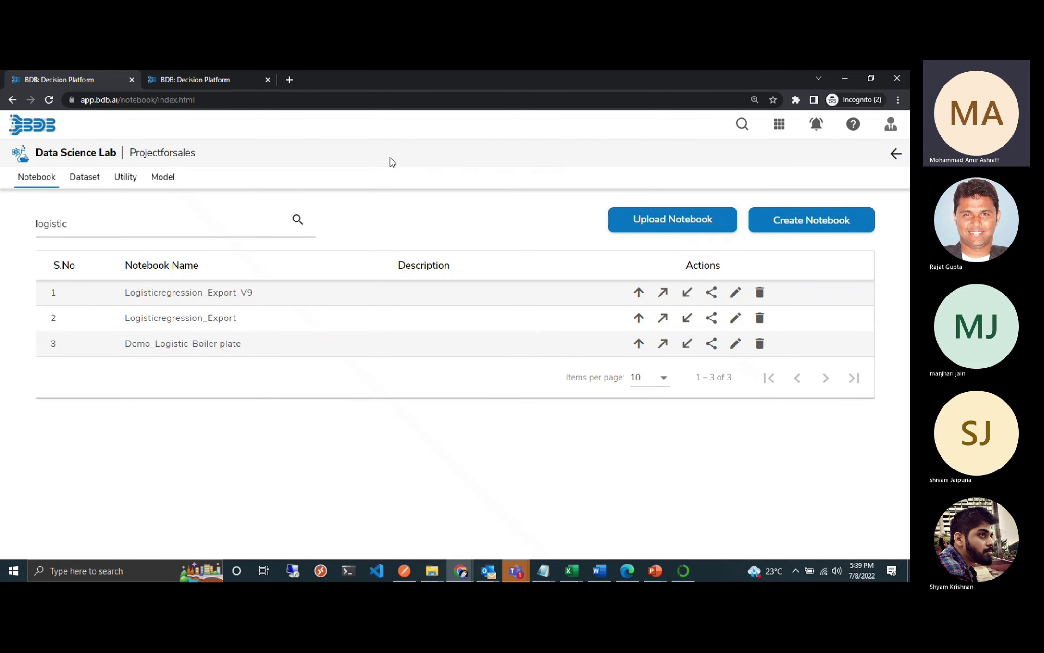
Switch to the data pipeline browser tab, return to the pipeline list and open the Logistic Regression pipeline.
{"action": "left_click", "coordinate": [225, 84]}
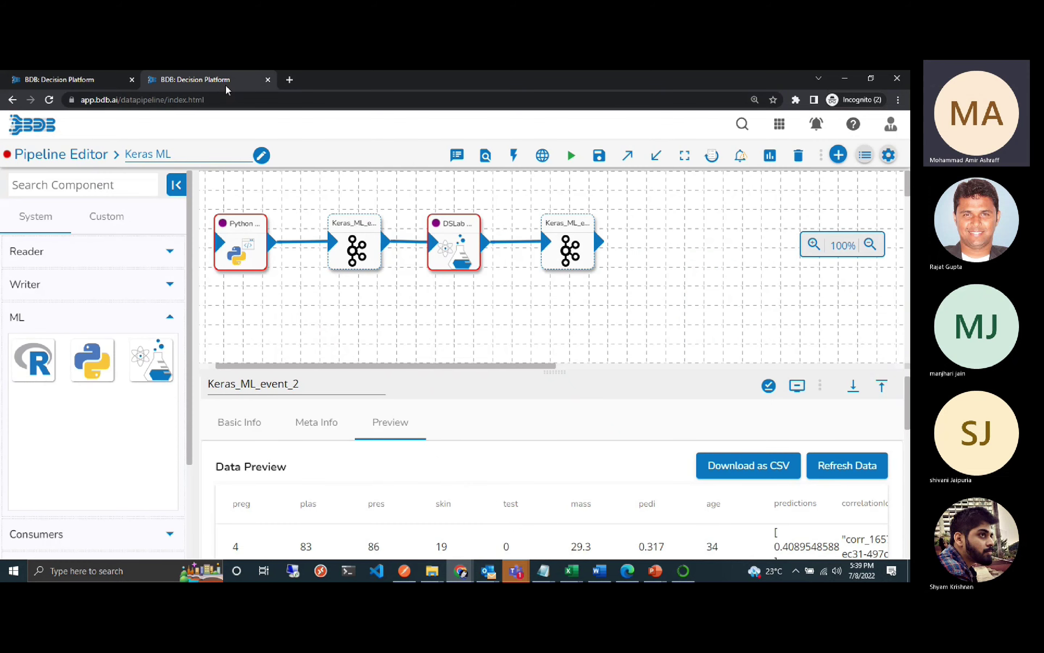
{"action": "left_click", "coordinate": [861, 167]}
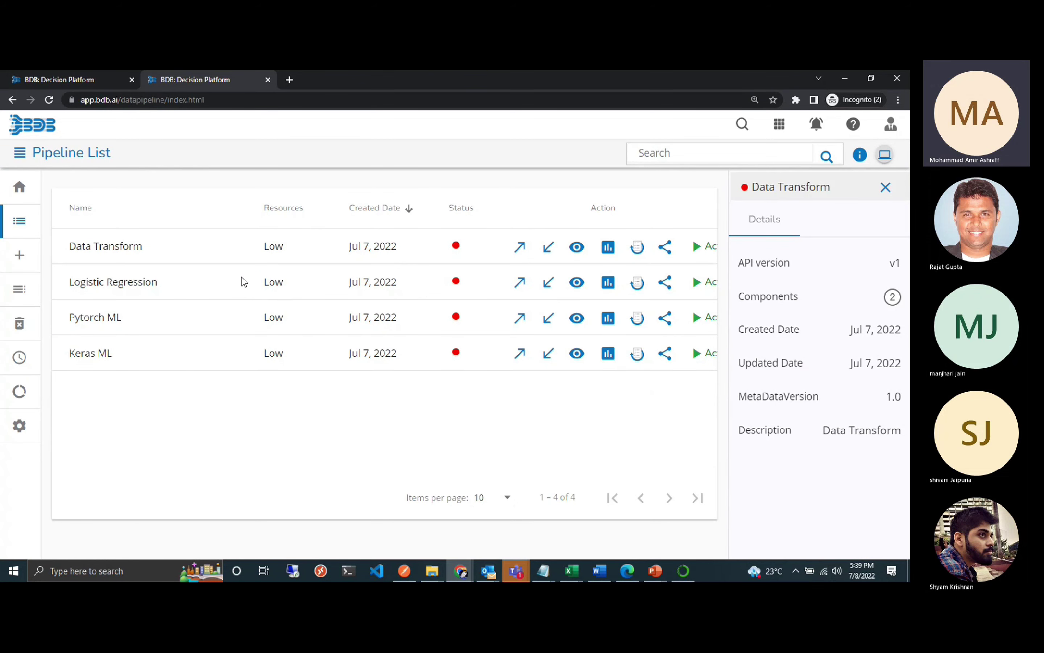
{"action": "left_click", "coordinate": [577, 283]}
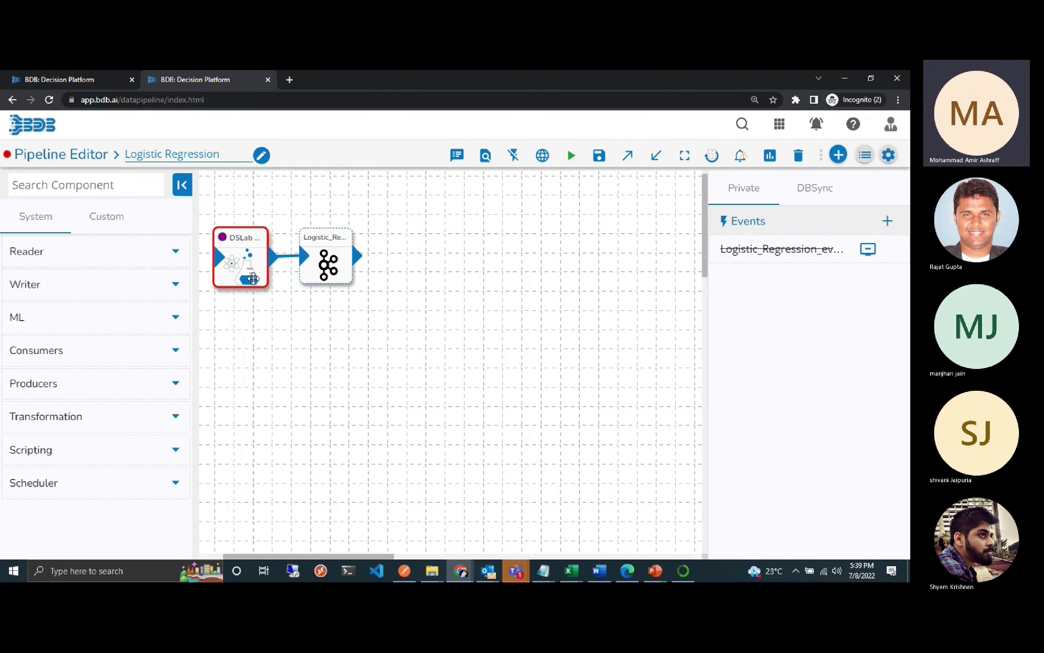
Open the DSLab Runner component's settings in an enlarged view and show its meta information.
{"action": "left_click", "coordinate": [253, 279]}
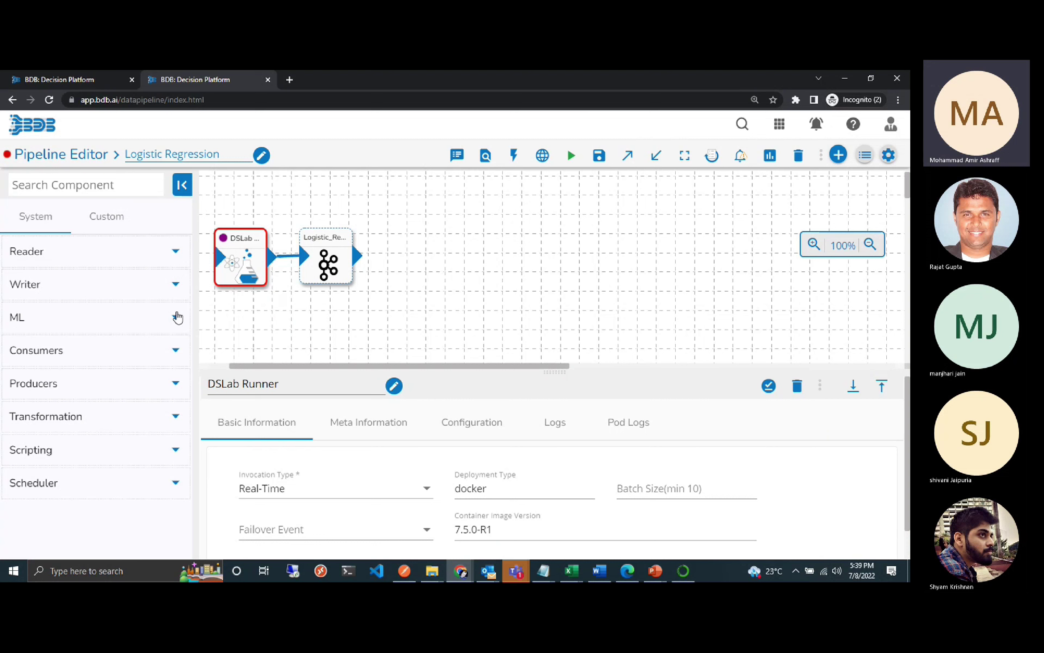
{"action": "left_click", "coordinate": [177, 317]}
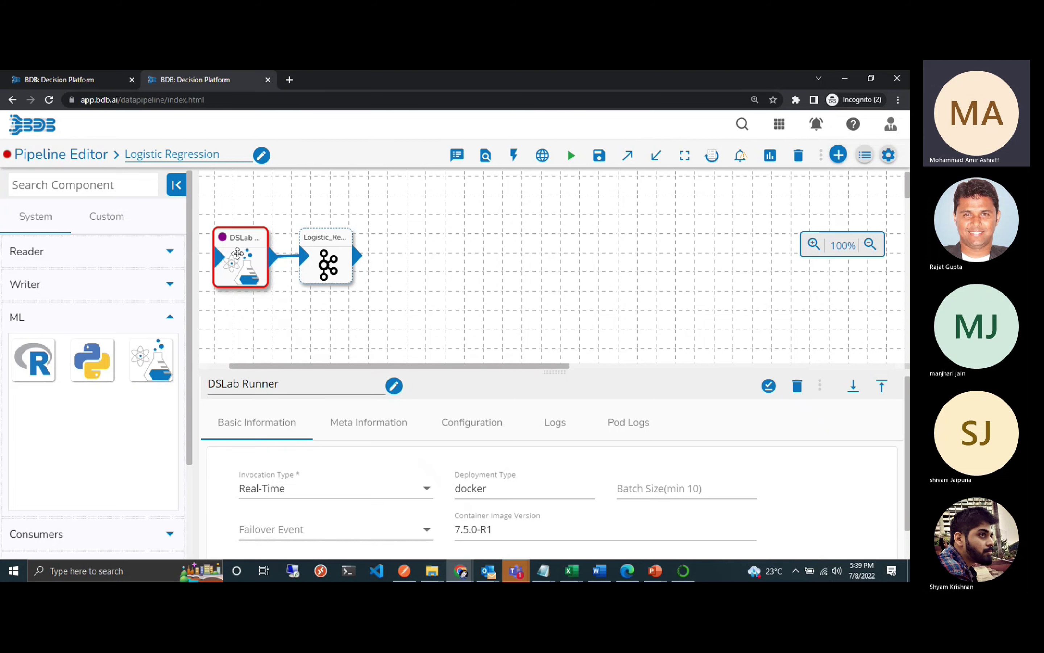
{"action": "left_click", "coordinate": [237, 253]}
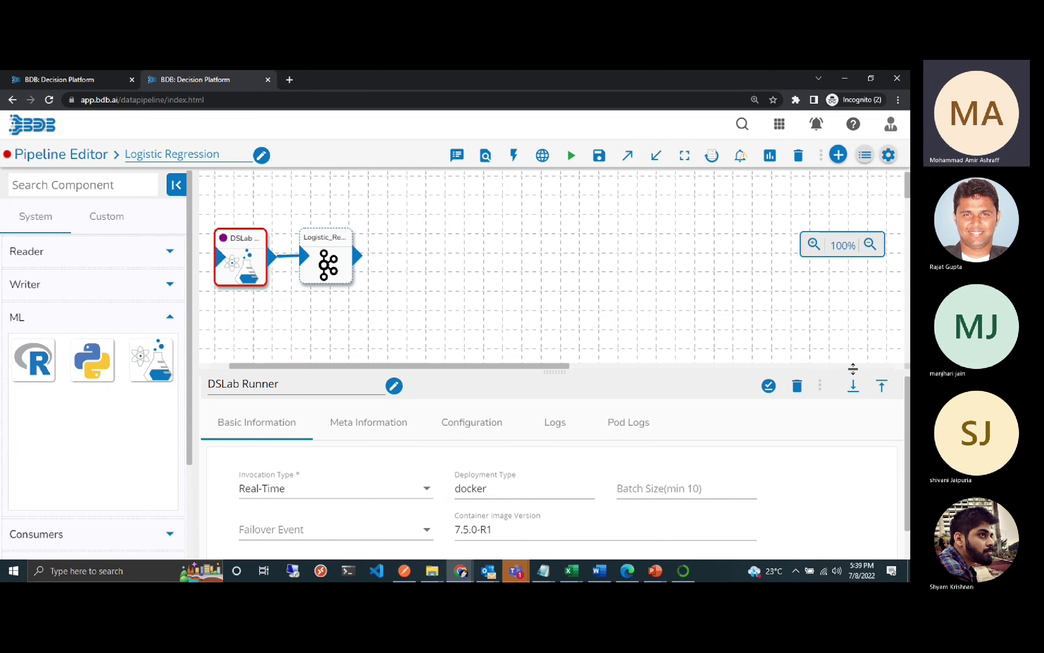
{"action": "left_click", "coordinate": [881, 386]}
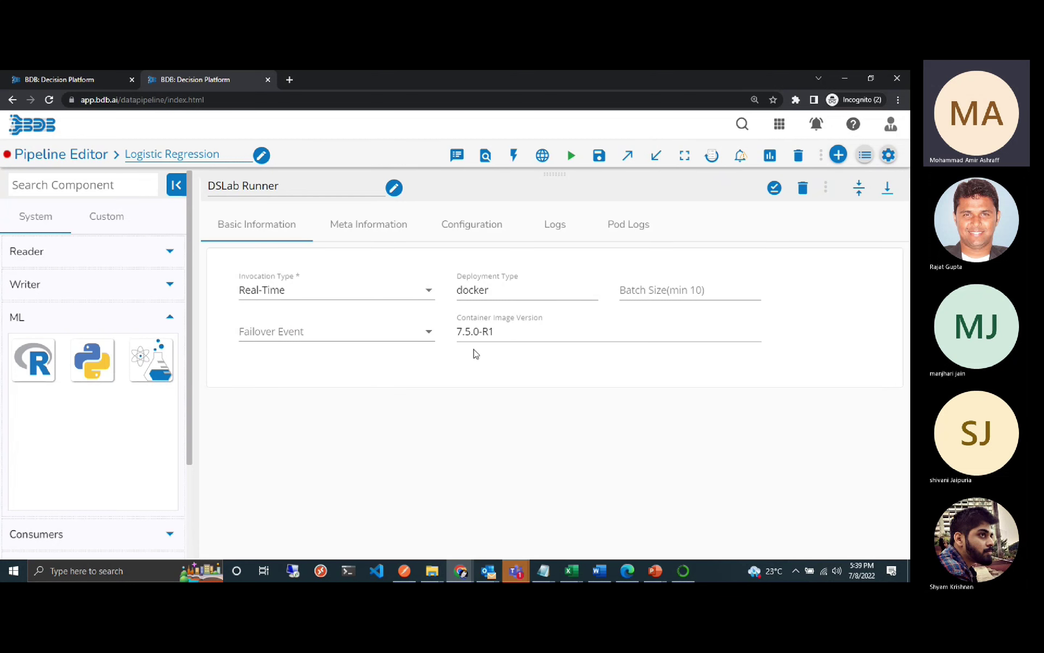
{"action": "left_click", "coordinate": [376, 231]}
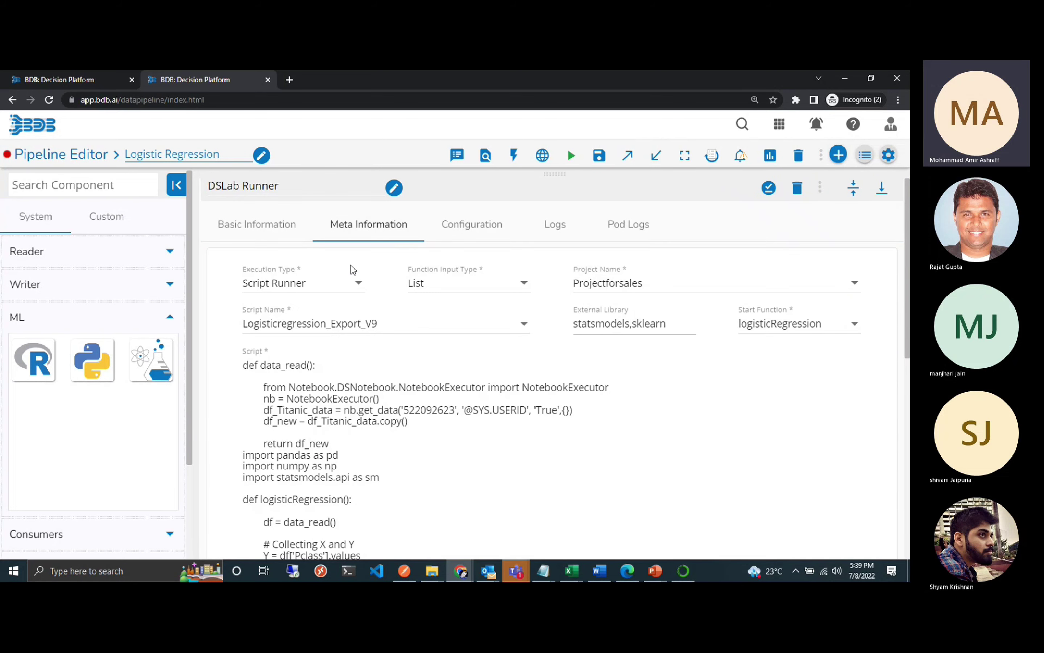
Set the execution type to Script Runner, check the project name in the Data Science Lab browser tab, and select the Logisticregression_Export_V9 script.
{"action": "left_click", "coordinate": [355, 286]}
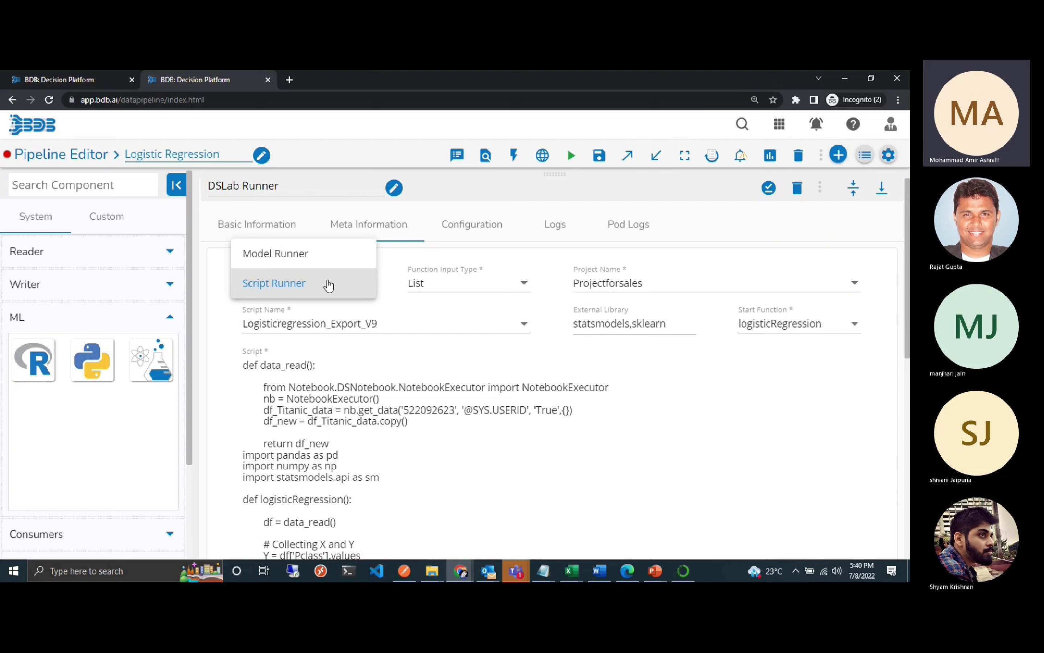
{"action": "left_click", "coordinate": [329, 284]}
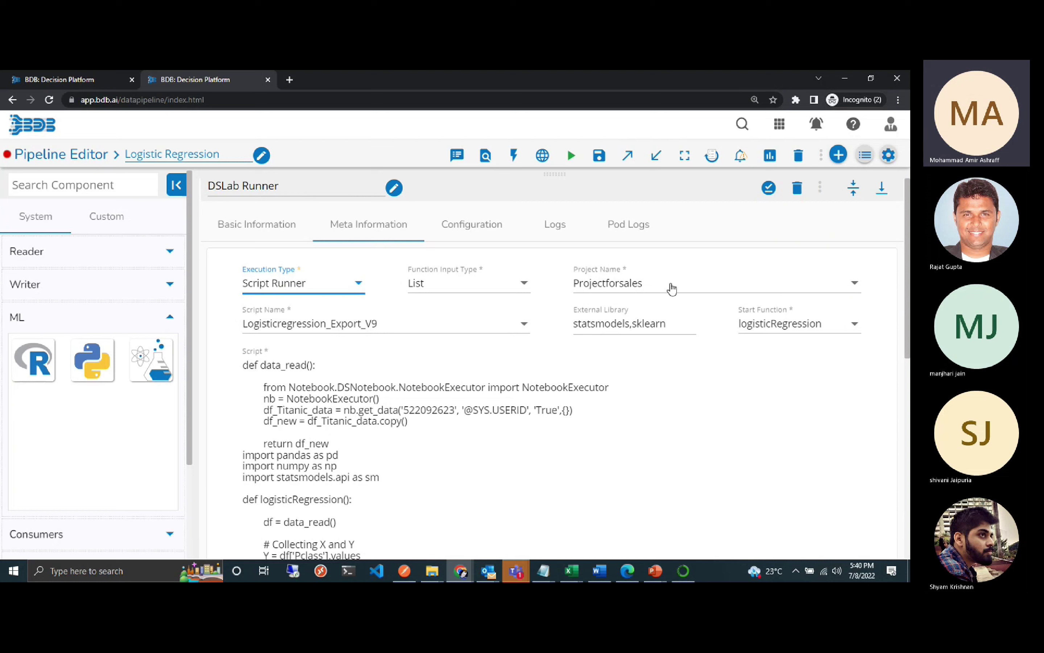
{"action": "left_click", "coordinate": [93, 81]}
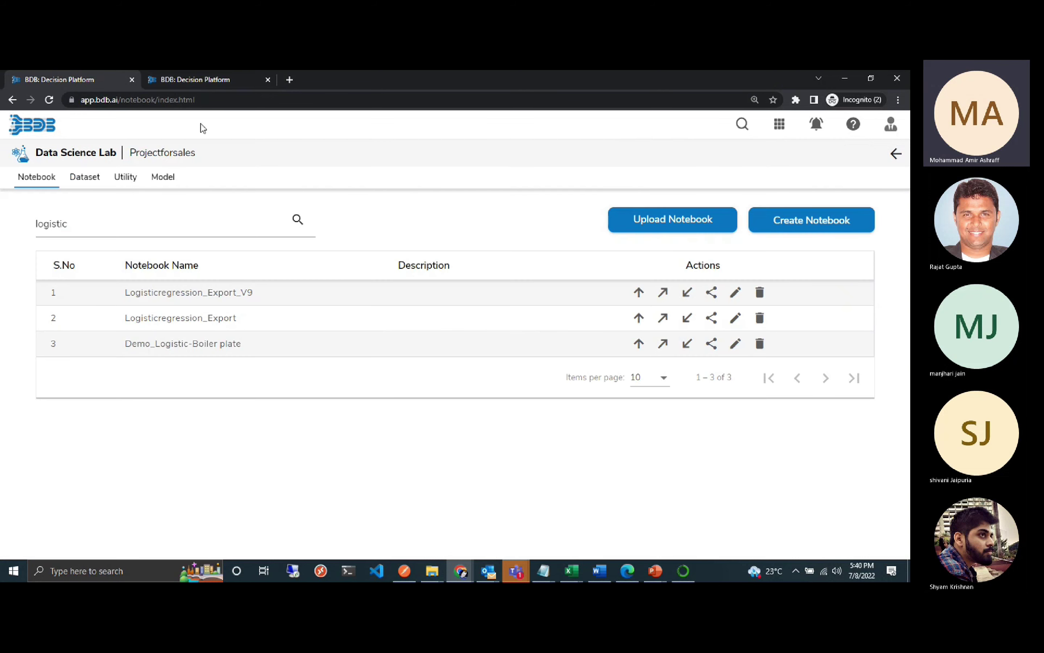
{"action": "left_click_drag", "start_coordinate": [206, 154], "coordinate": [165, 152]}
{"action": "left_click", "coordinate": [183, 79]}
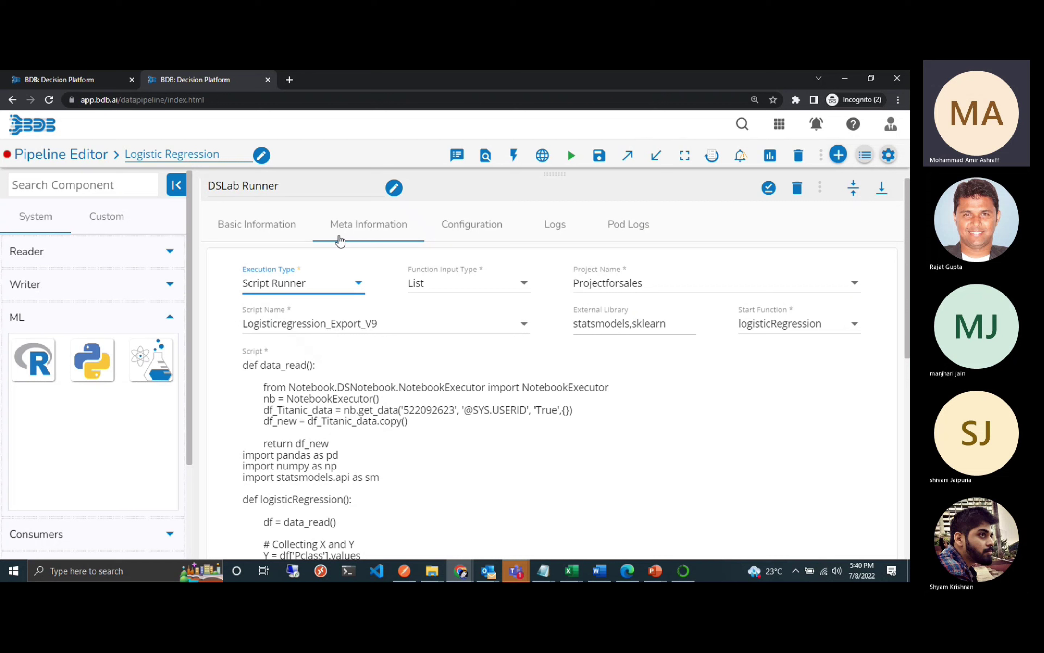
{"action": "left_click", "coordinate": [522, 328]}
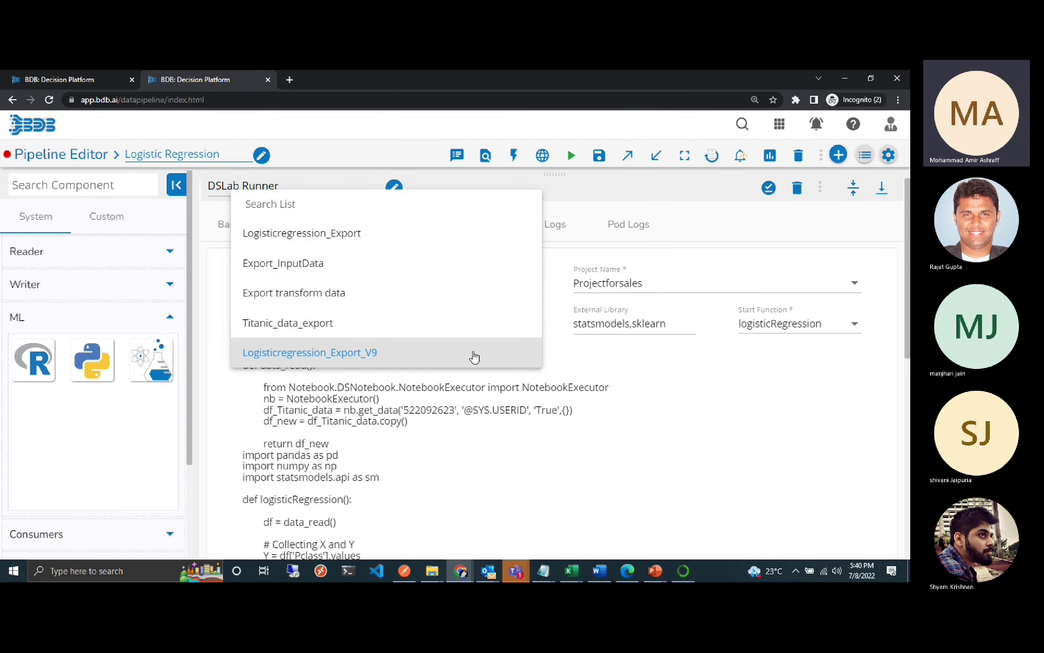
{"action": "left_click", "coordinate": [448, 354]}
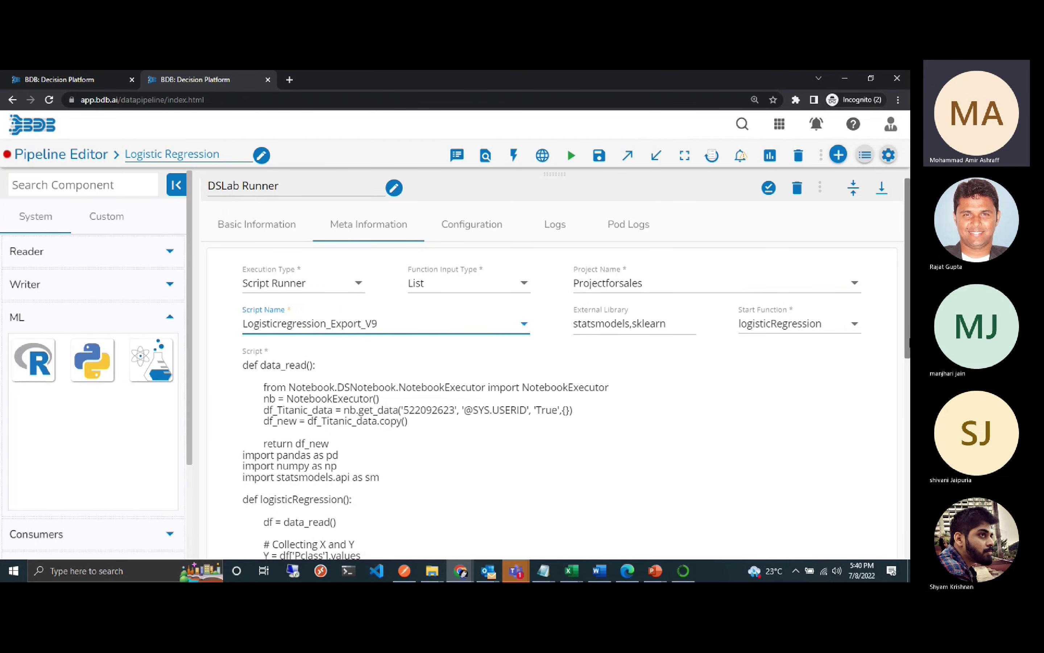
Review the loaded script, choose logisticRegression as the start function and save the DSLab Runner's properties.
{"action": "left_click_drag", "start_coordinate": [908, 344], "coordinate": [909, 414]}
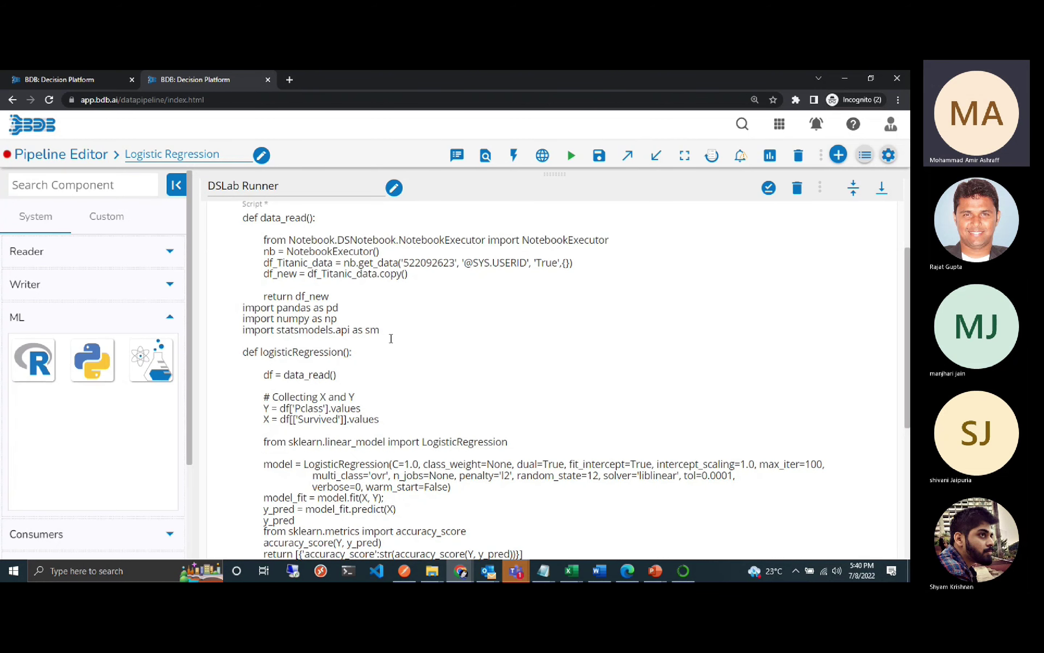
{"action": "scroll", "coordinate": [910, 380], "scroll_direction": "down", "scroll_amount": 4}
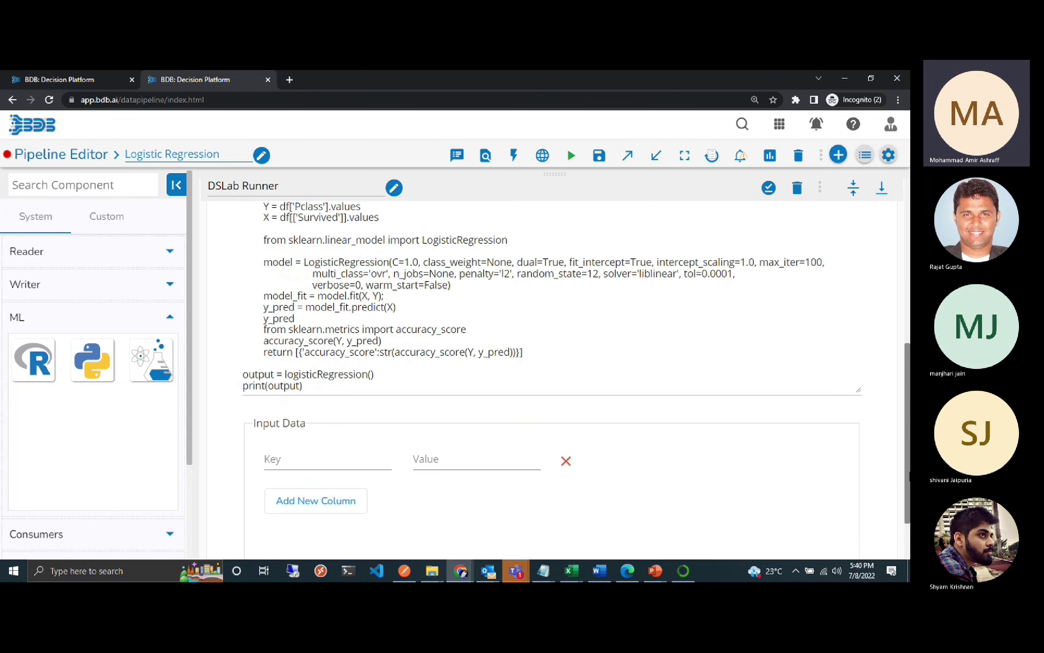
{"action": "scroll", "coordinate": [910, 285], "scroll_direction": "up", "scroll_amount": 10}
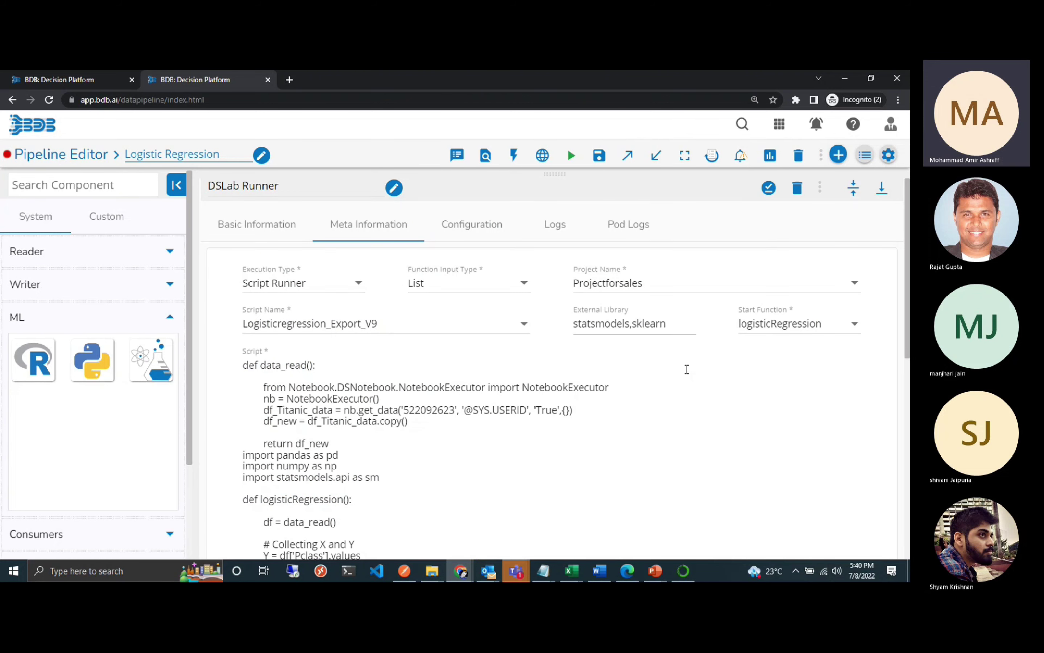
{"action": "left_click", "coordinate": [856, 327]}
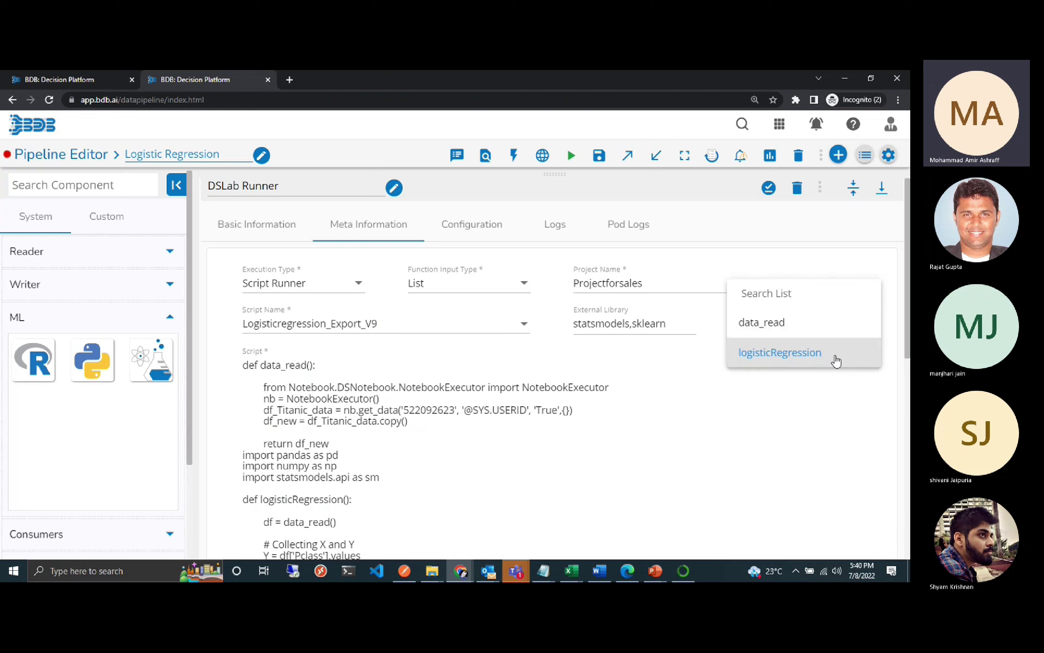
{"action": "left_click", "coordinate": [803, 353]}
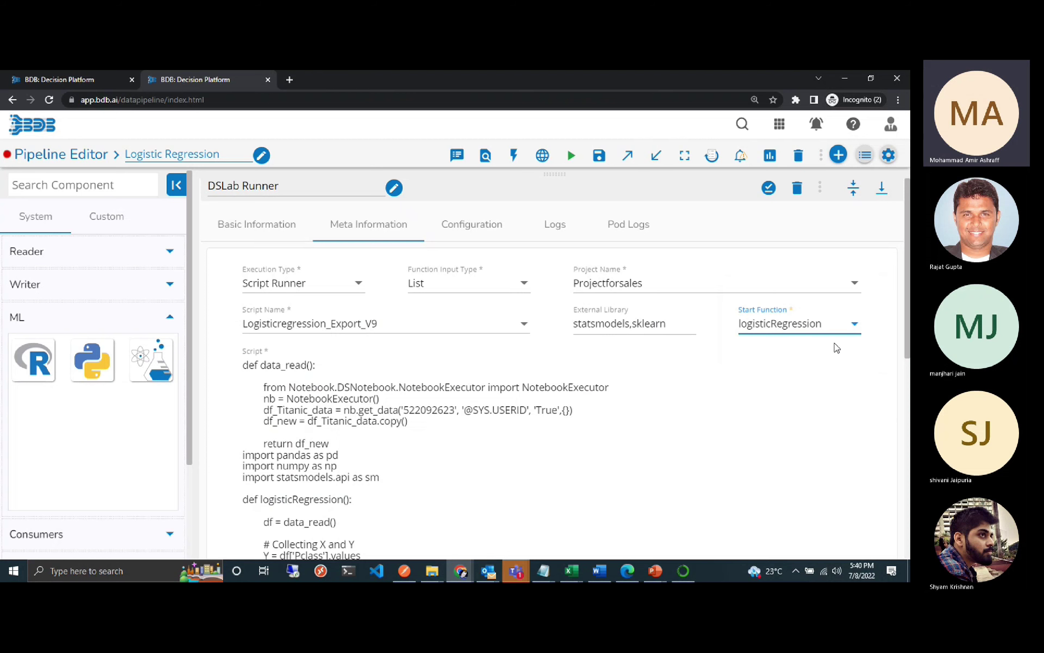
{"action": "left_click", "coordinate": [775, 199]}
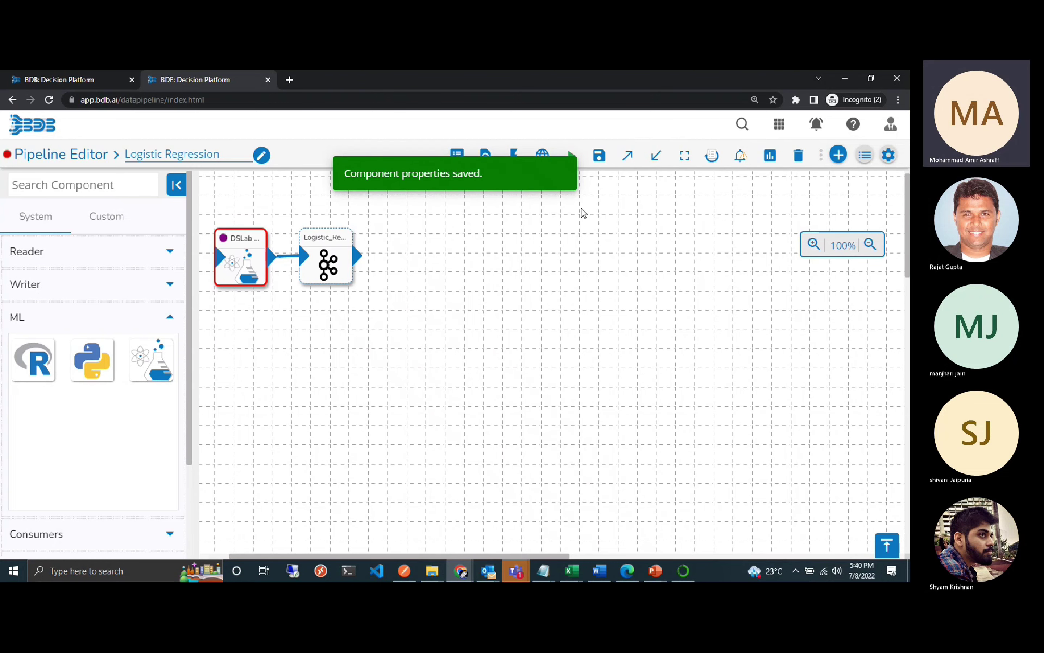
Save and activate the Logistic Regression pipeline, and show its refreshed logs.
{"action": "left_click", "coordinate": [600, 158]}
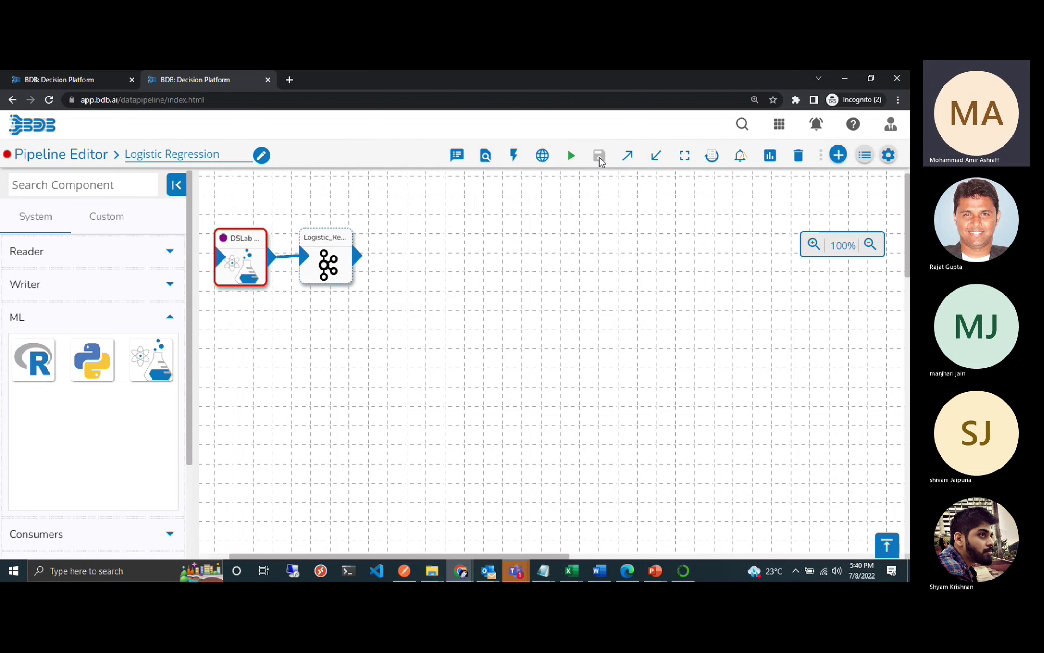
{"action": "left_click", "coordinate": [572, 157]}
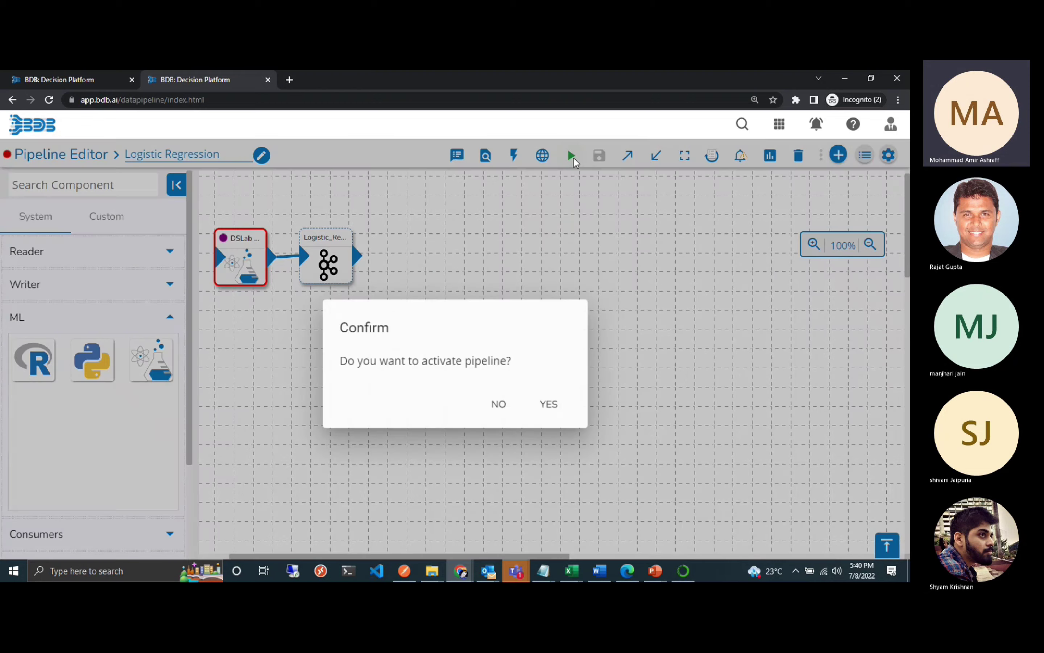
{"action": "left_click", "coordinate": [552, 404]}
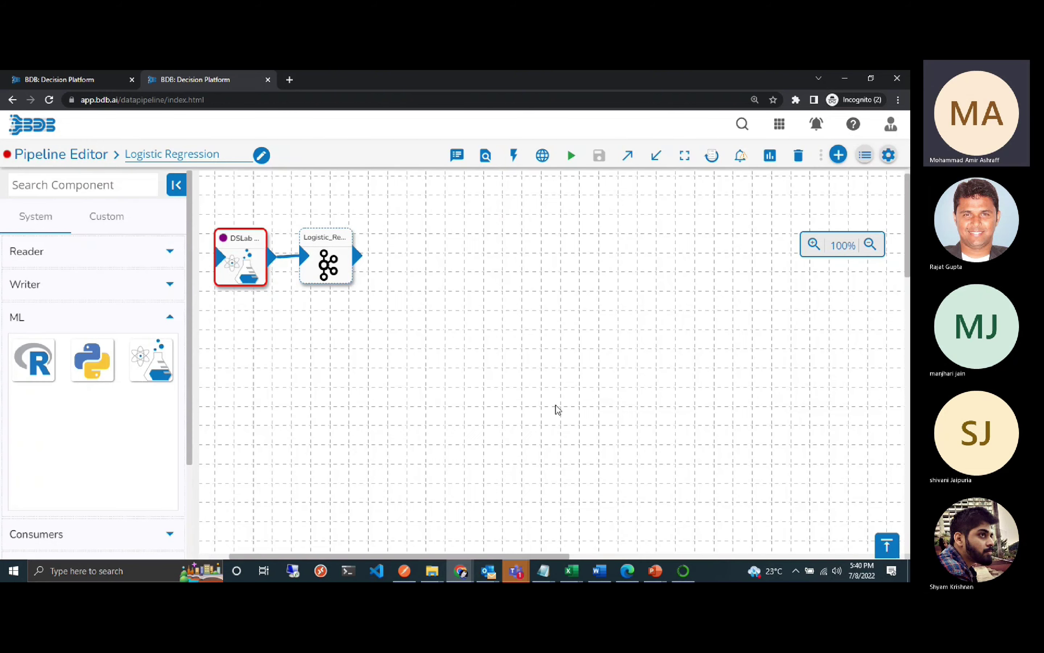
{"action": "left_click", "coordinate": [461, 158]}
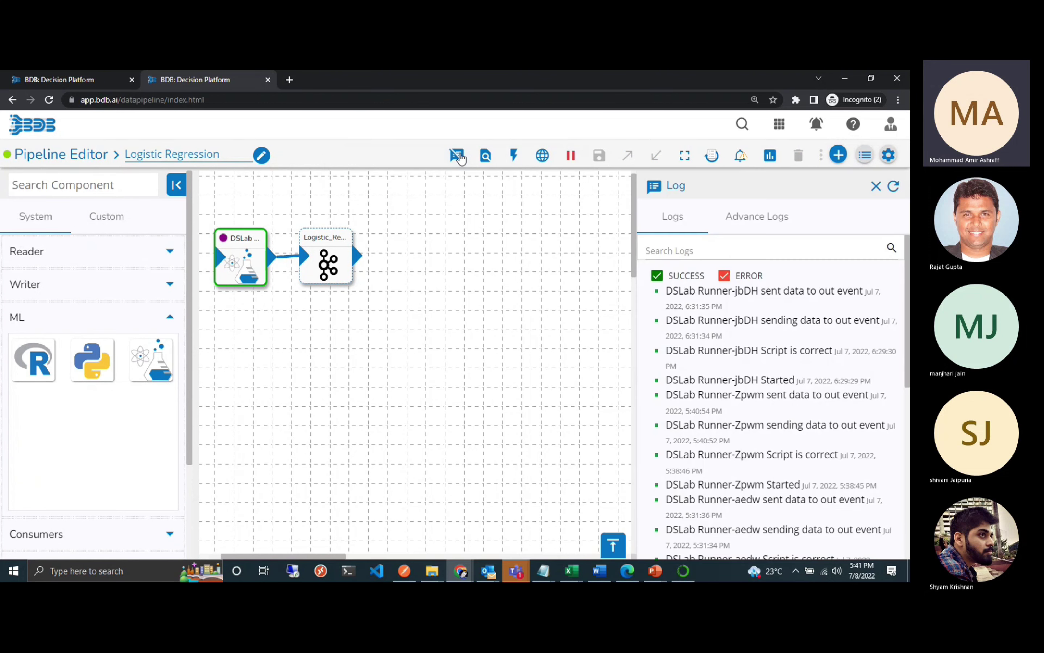
{"action": "left_click", "coordinate": [894, 187]}
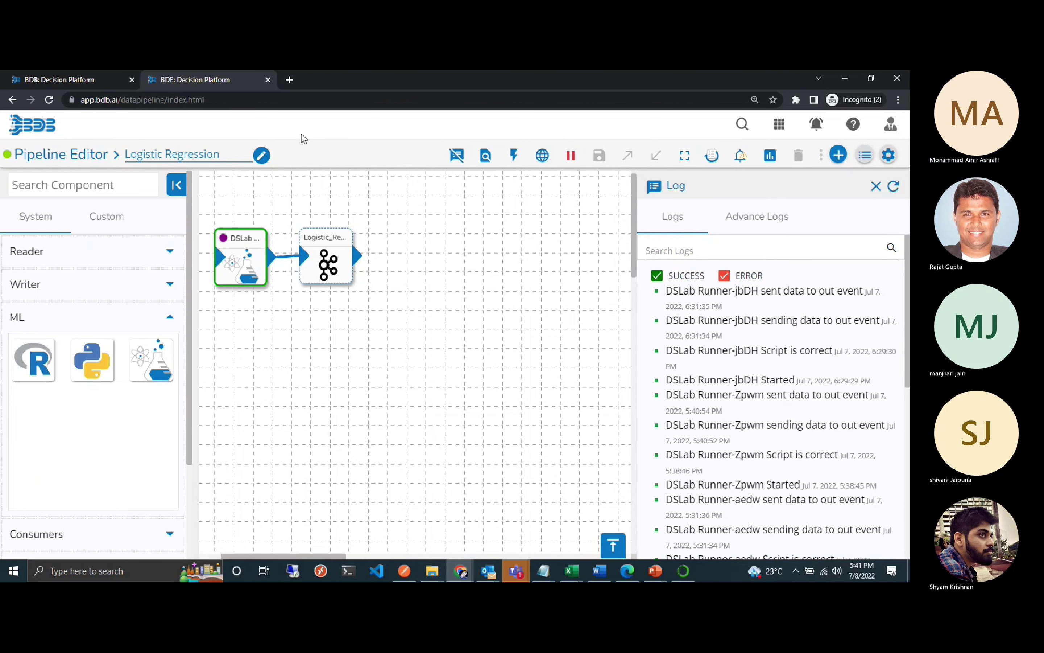
Switch to the Data Science Lab browser tab, return to the project list and activate the Demo project.
{"action": "left_click", "coordinate": [88, 80]}
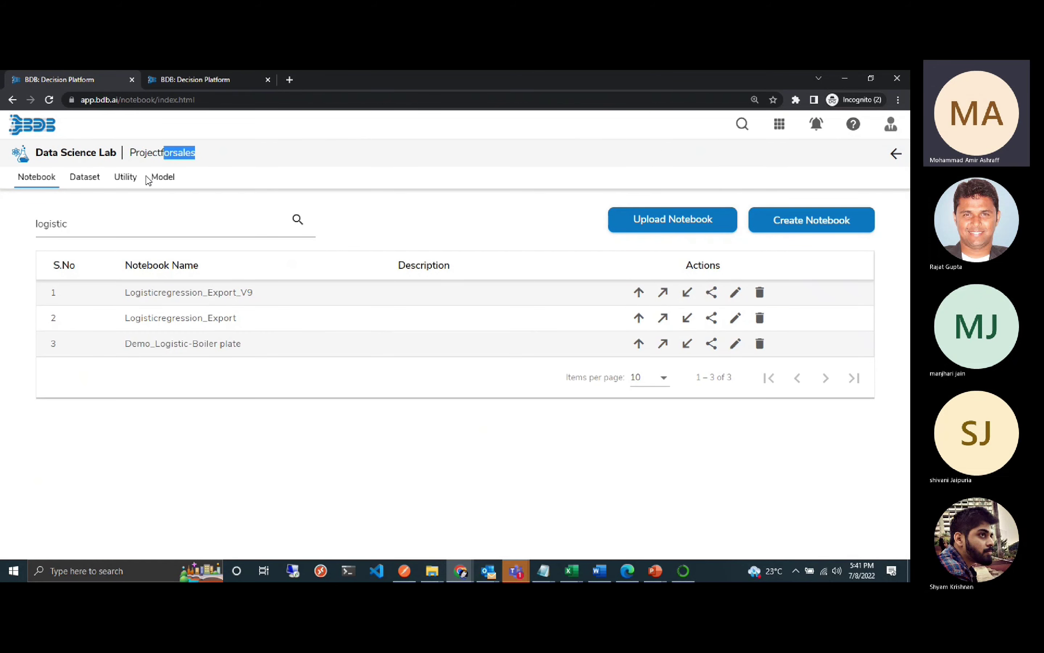
{"action": "left_click", "coordinate": [94, 158]}
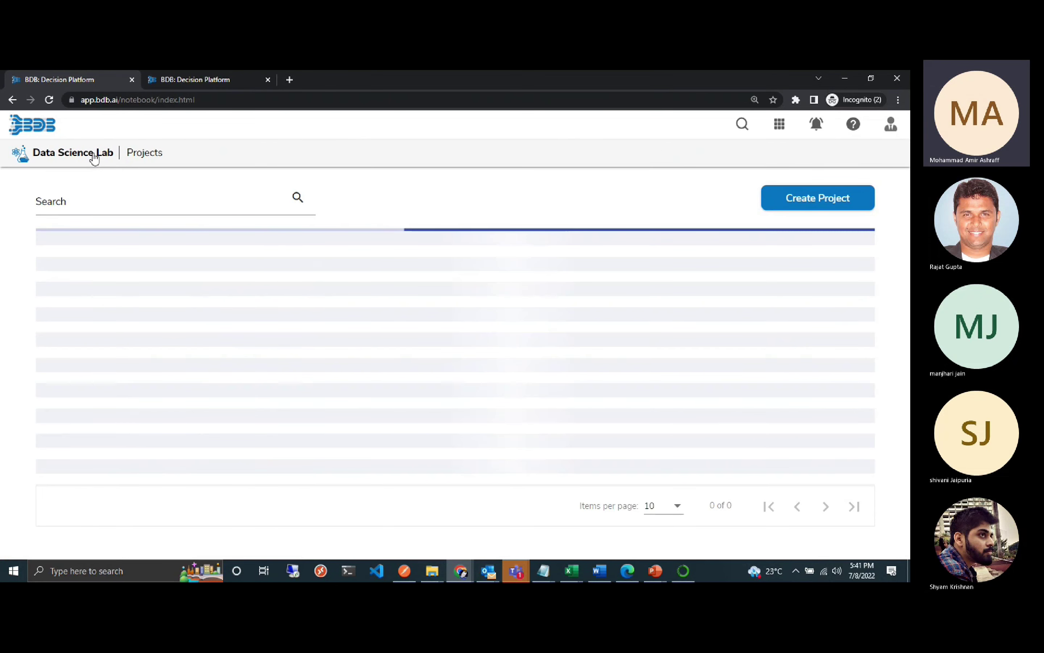
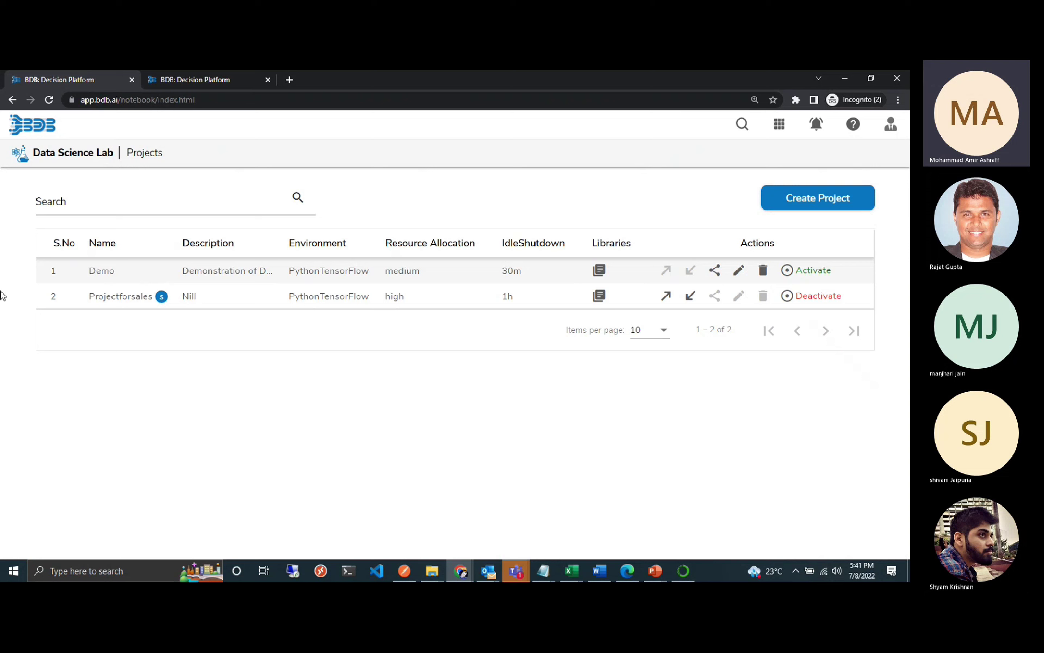
{"action": "mouse_move", "coordinate": [161, 302]}
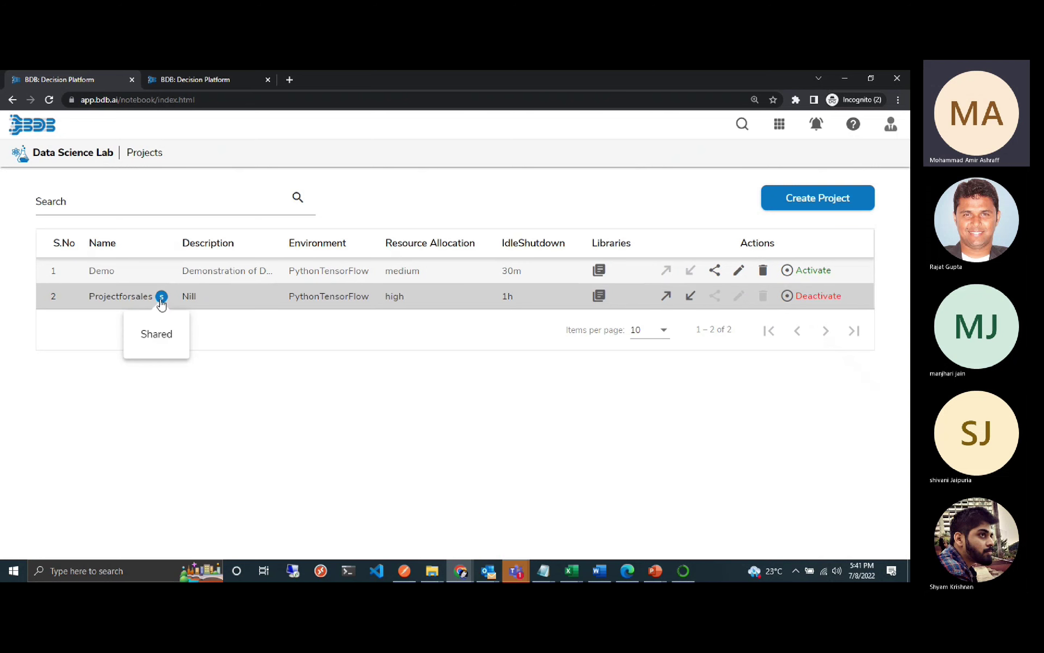
{"action": "left_click", "coordinate": [134, 276]}
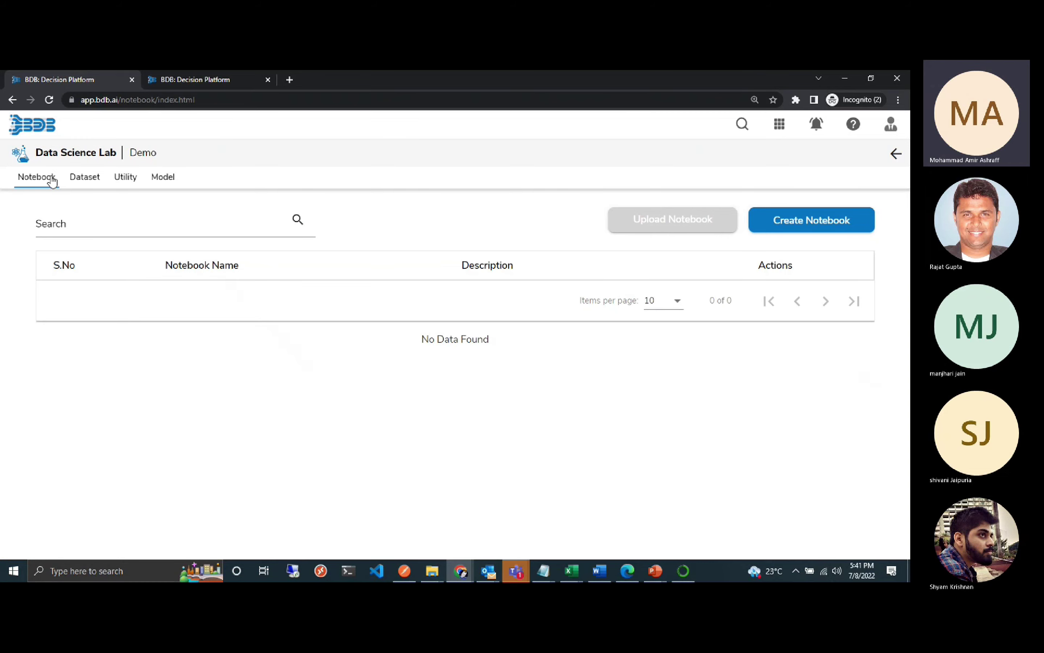
{"action": "left_click", "coordinate": [74, 163]}
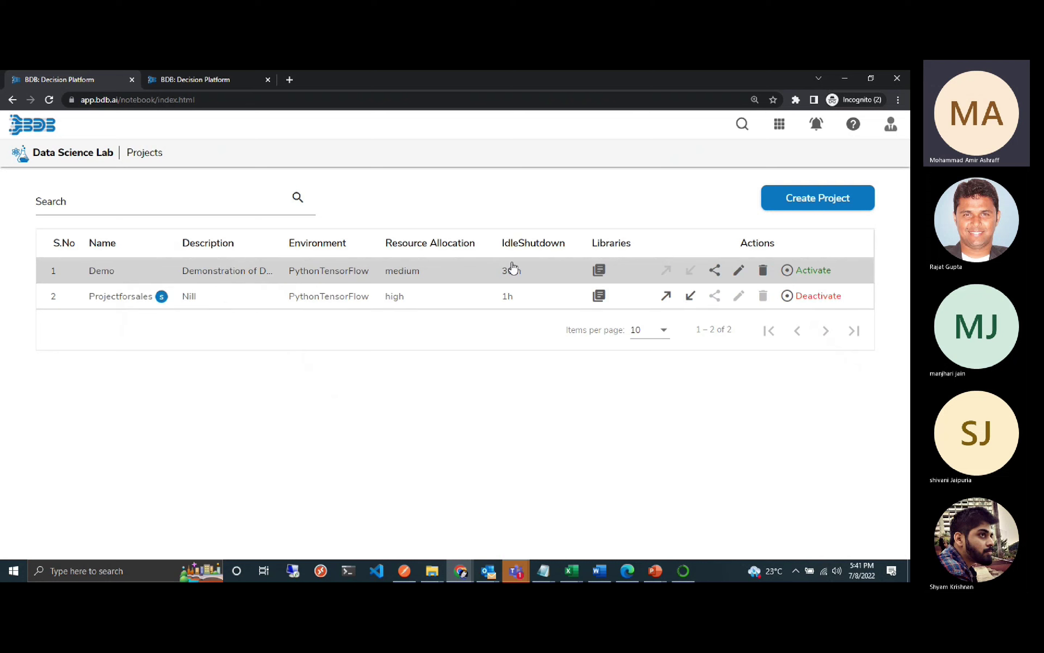
{"action": "left_click", "coordinate": [820, 269]}
{"action": "left_click", "coordinate": [512, 403]}
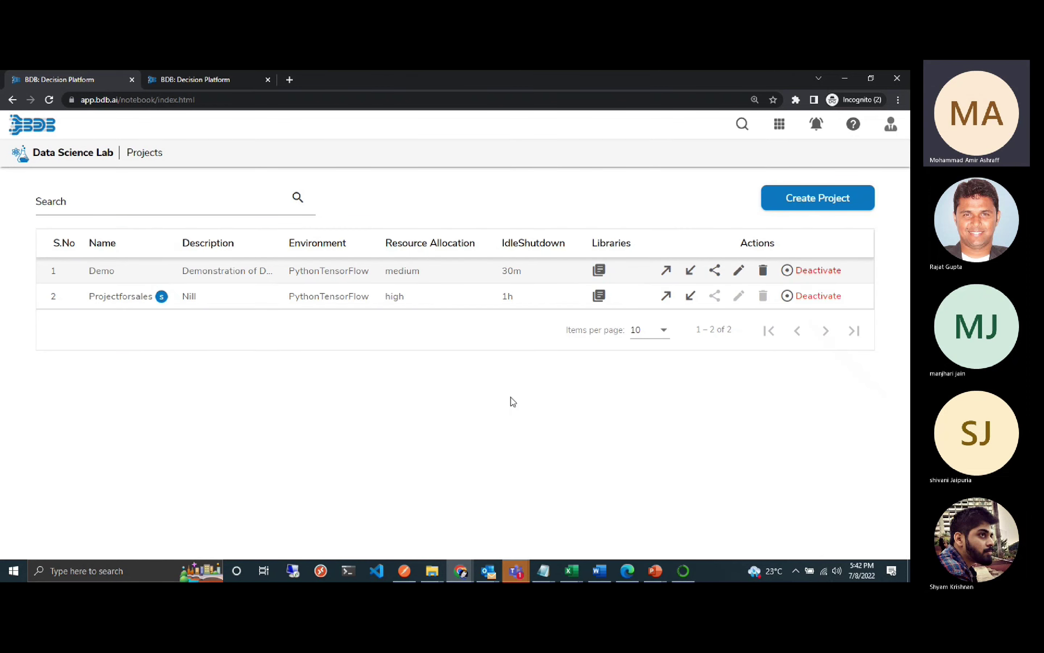
Create a new notebook in the Demo project and return to its notebook list.
{"action": "left_click", "coordinate": [465, 274]}
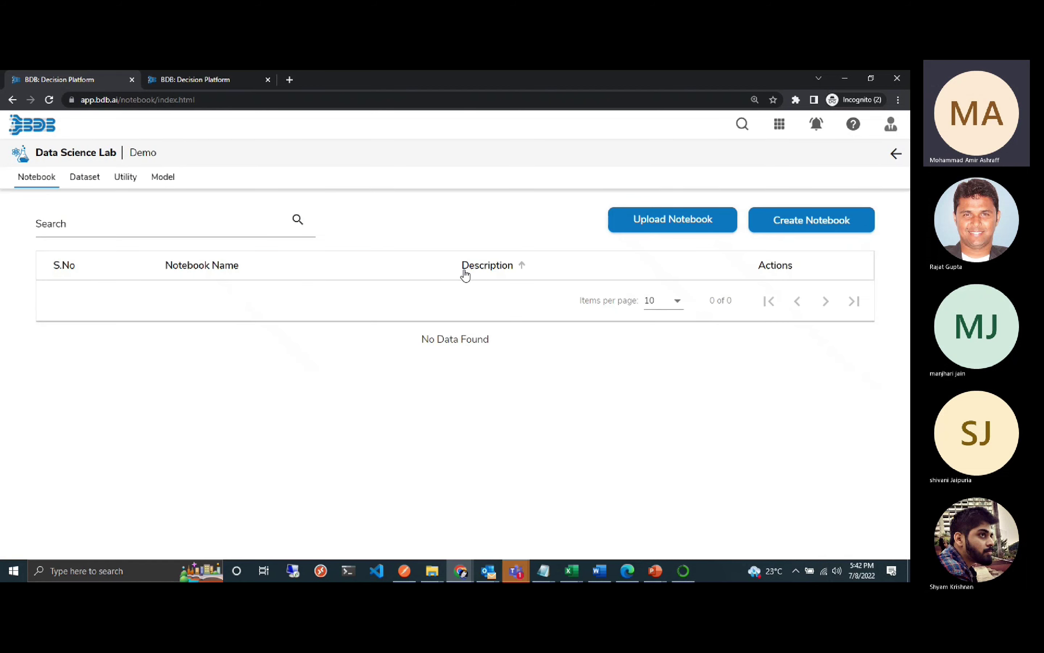
{"action": "left_click", "coordinate": [799, 226]}
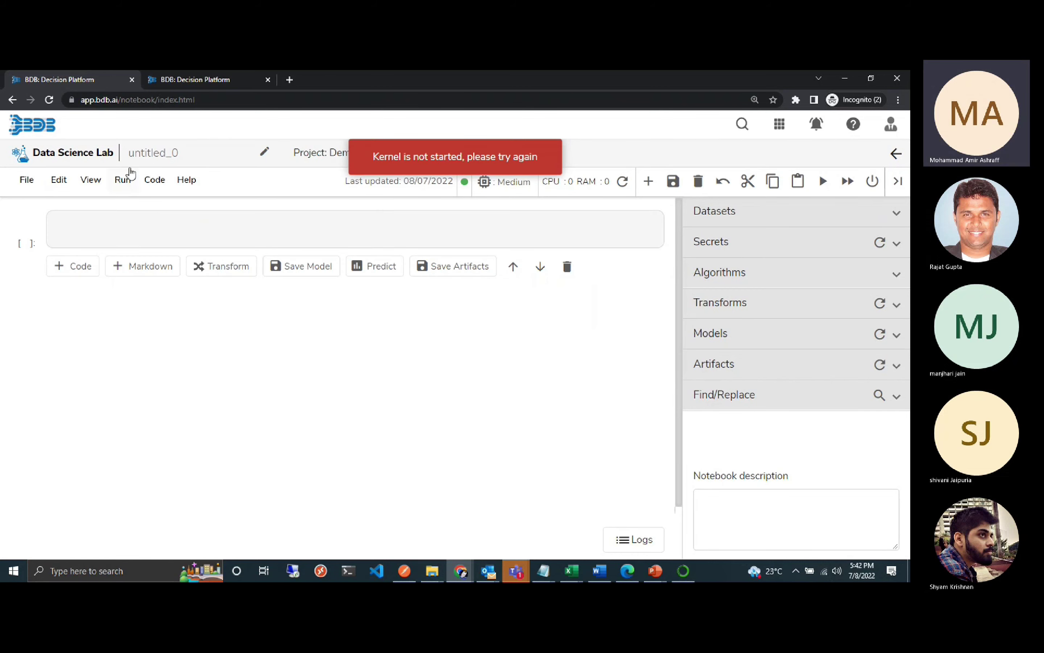
{"action": "left_click", "coordinate": [100, 158]}
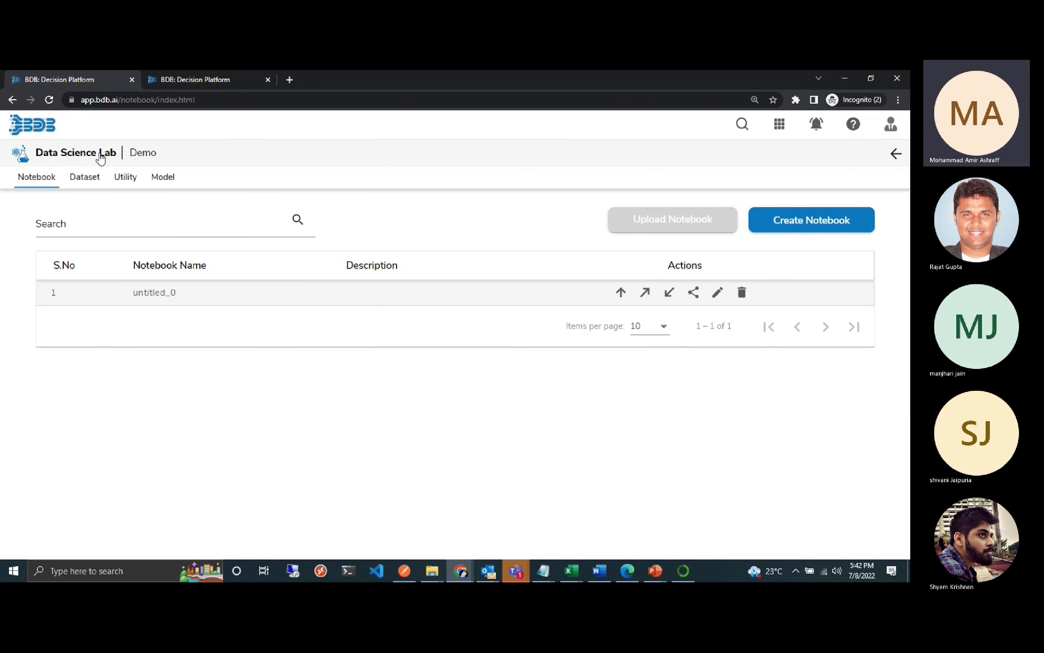
Open the untitled_0 notebook, run a cell containing import pandas and print('Hello'), and save the notebook.
{"action": "left_click", "coordinate": [202, 294]}
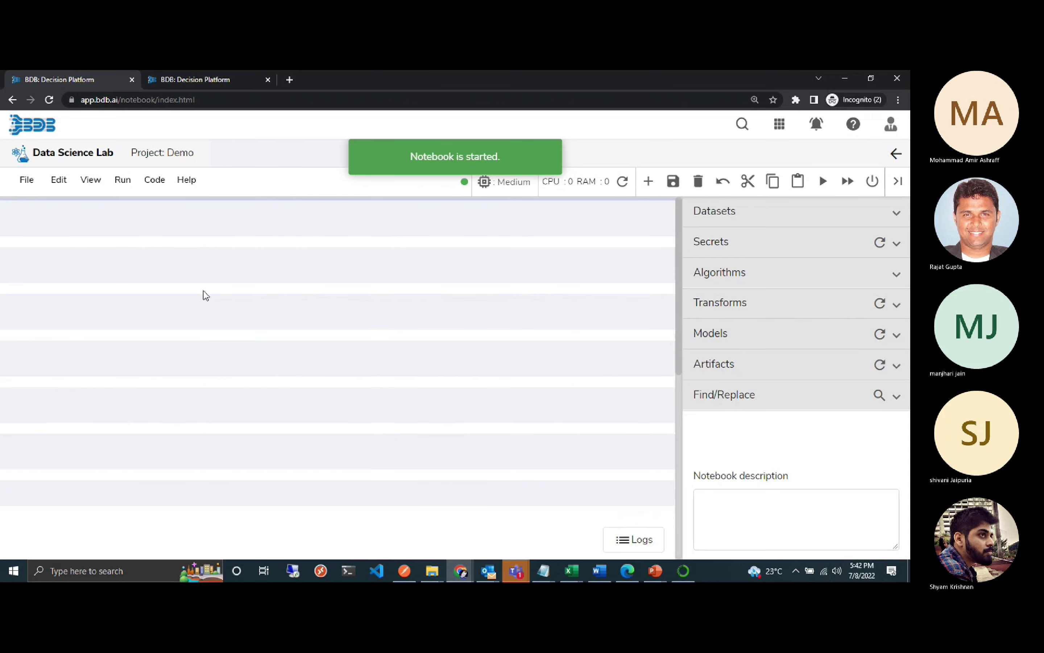
{"action": "left_click", "coordinate": [234, 235]}
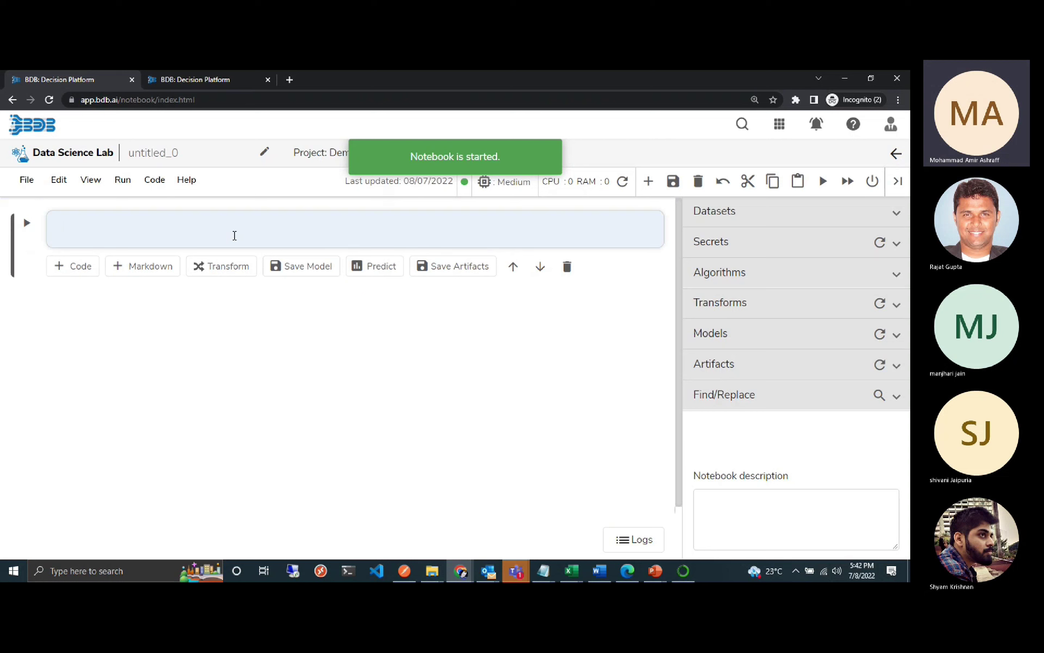
{"action": "type", "text": "import pandas"}
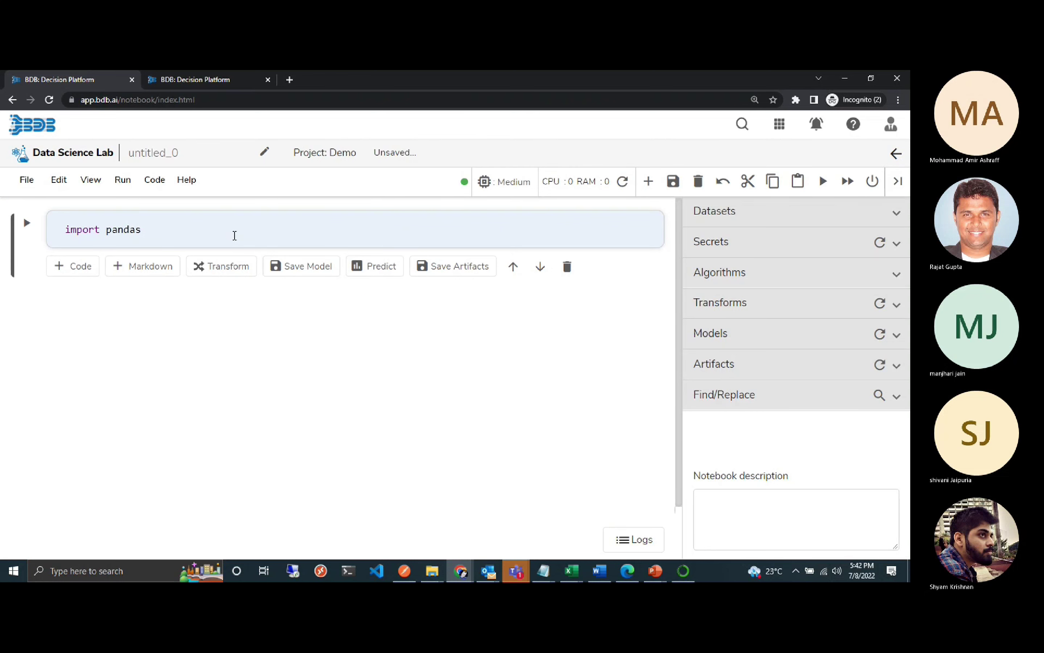
{"action": "key", "text": "Return"}
{"action": "type", "text": "prin"}
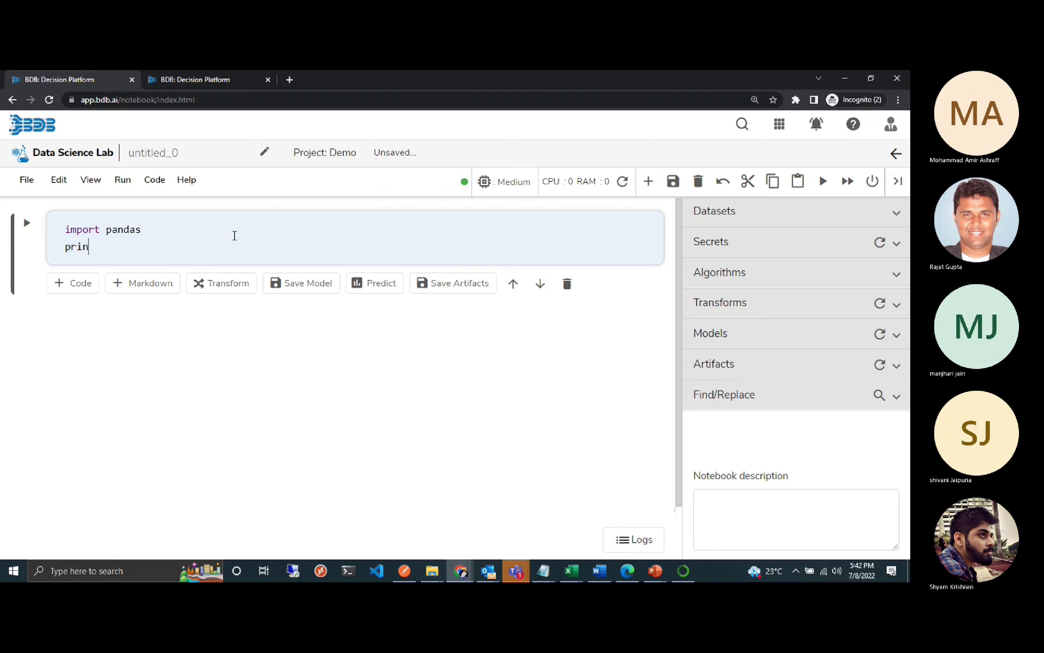
{"action": "type", "text": "t('Hello"}
{"action": "key", "text": "shift+Return"}
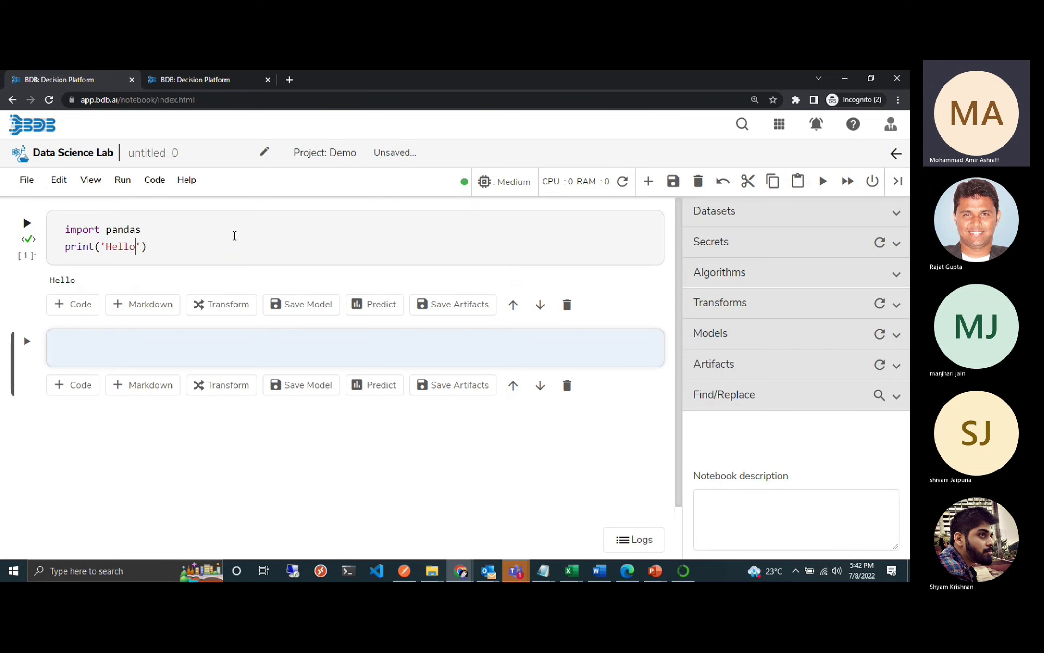
{"action": "key", "text": "ctrl+s"}
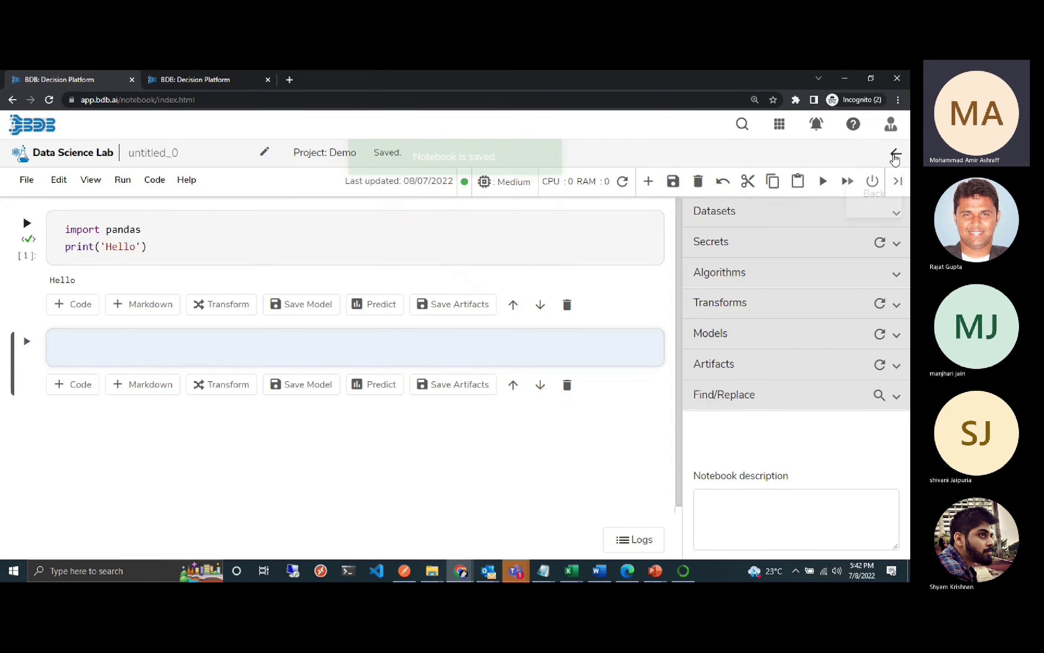
Return to the Demo notebook list and open the sharing options of untitled_0, reviewing the user group and excluded user choices.
{"action": "left_click", "coordinate": [896, 156]}
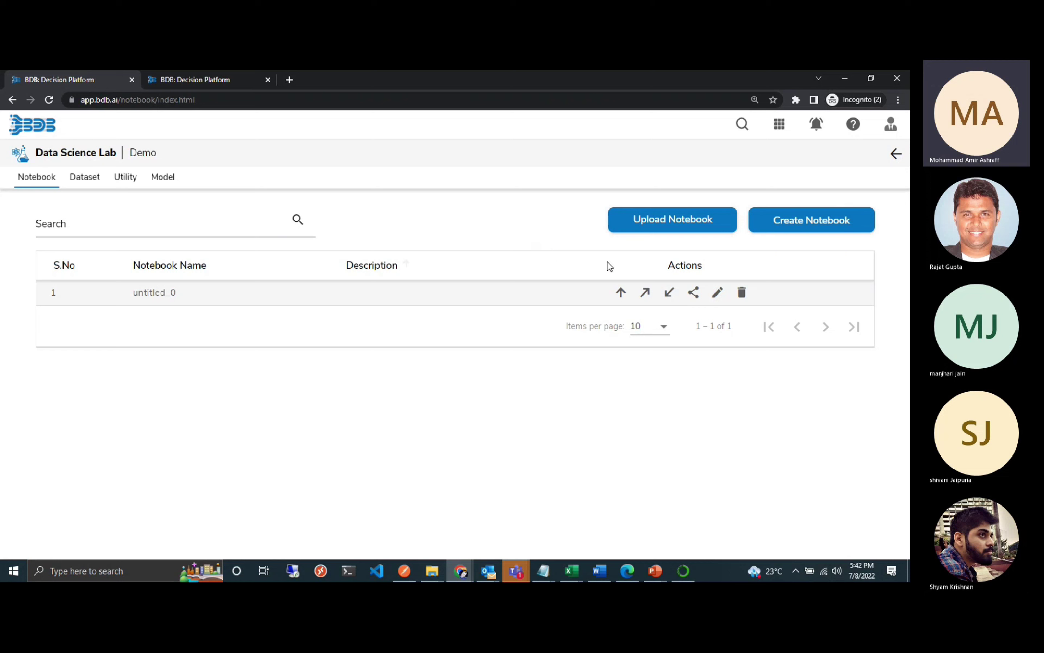
{"action": "left_click", "coordinate": [694, 293]}
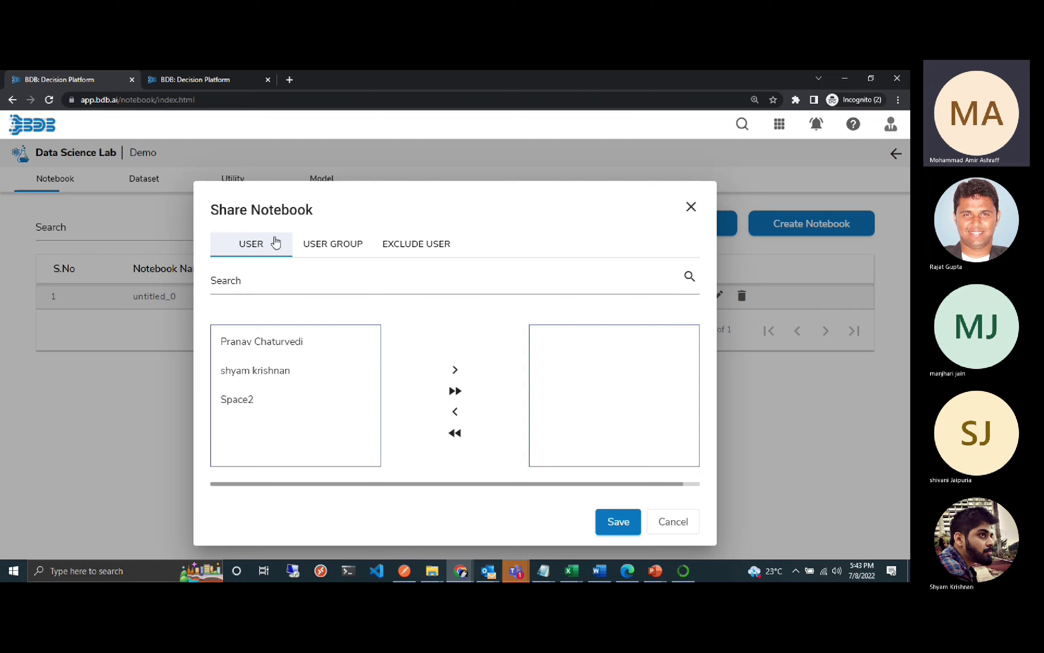
{"action": "left_click", "coordinate": [337, 244]}
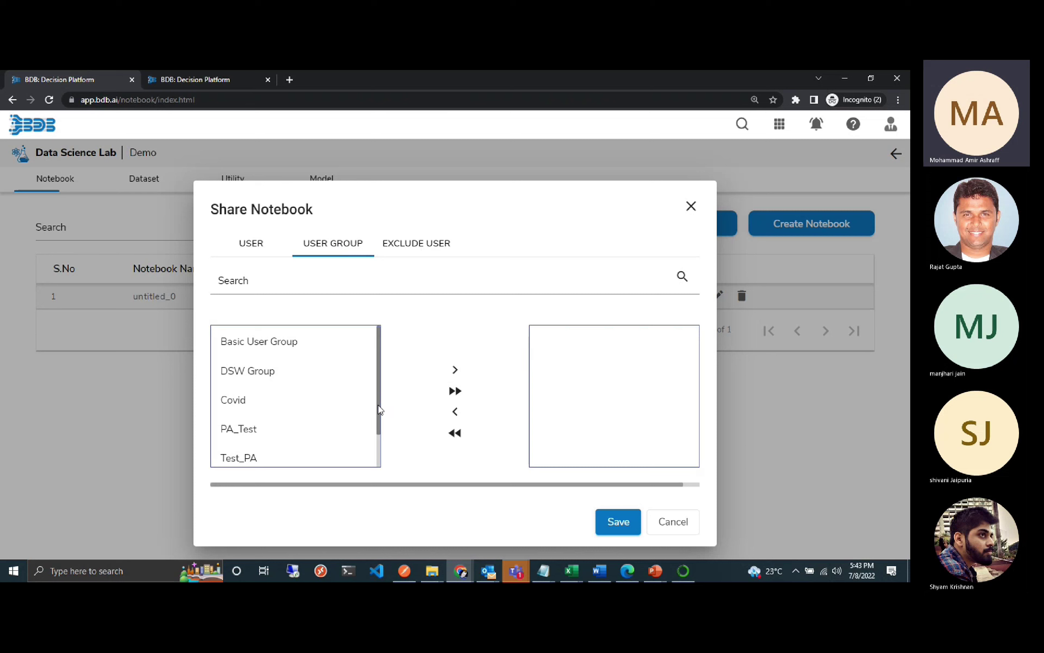
{"action": "scroll", "coordinate": [382, 428], "scroll_direction": "down", "scroll_amount": 1}
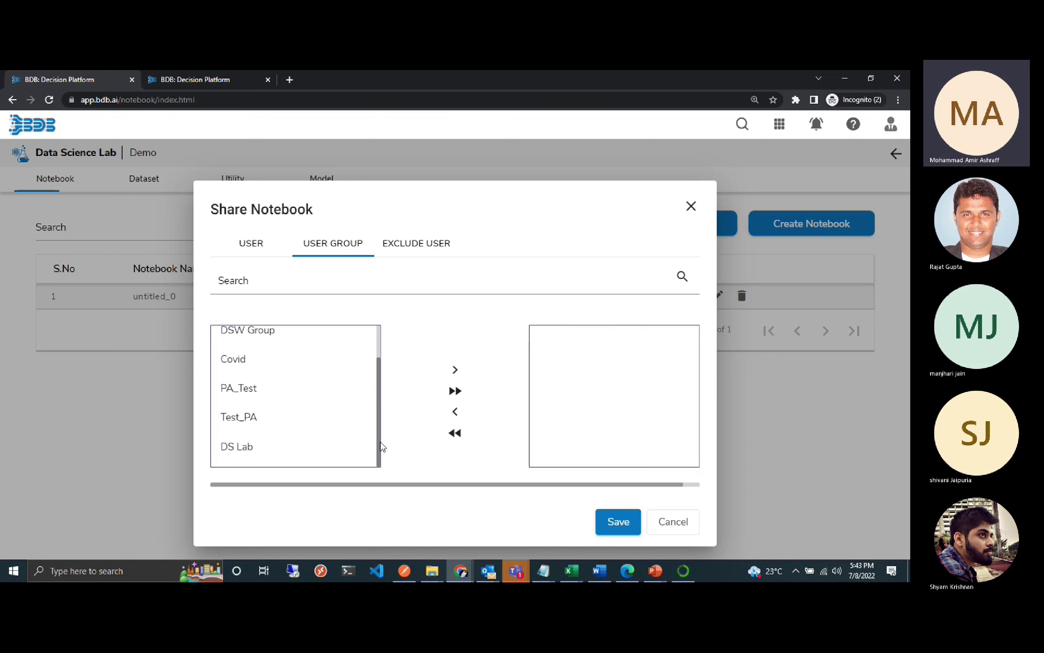
{"action": "left_click", "coordinate": [433, 247]}
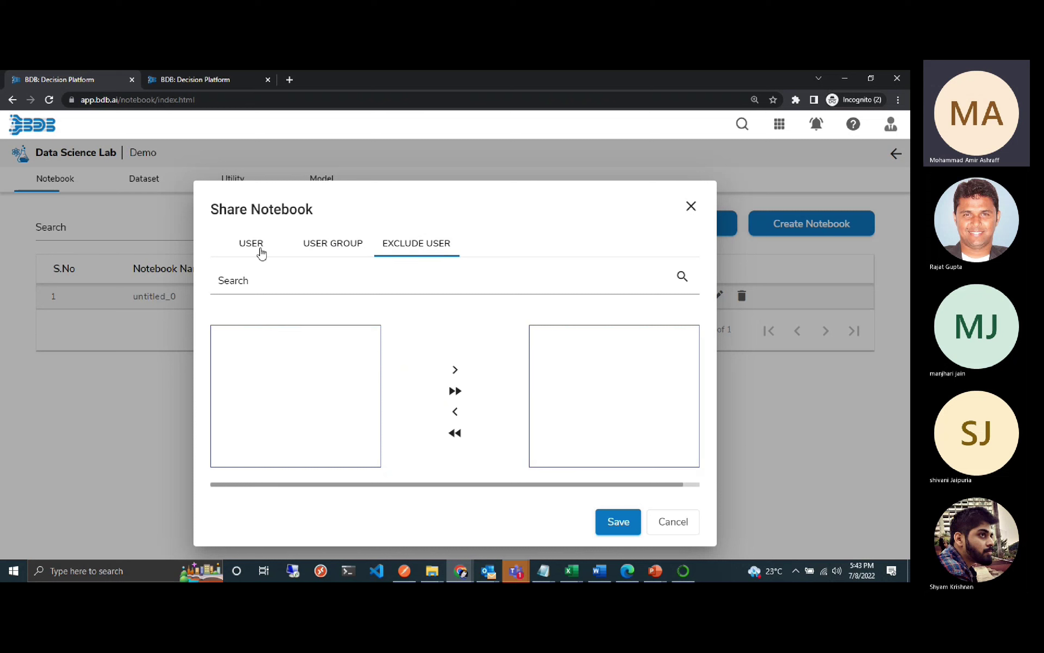
{"action": "left_click", "coordinate": [341, 250]}
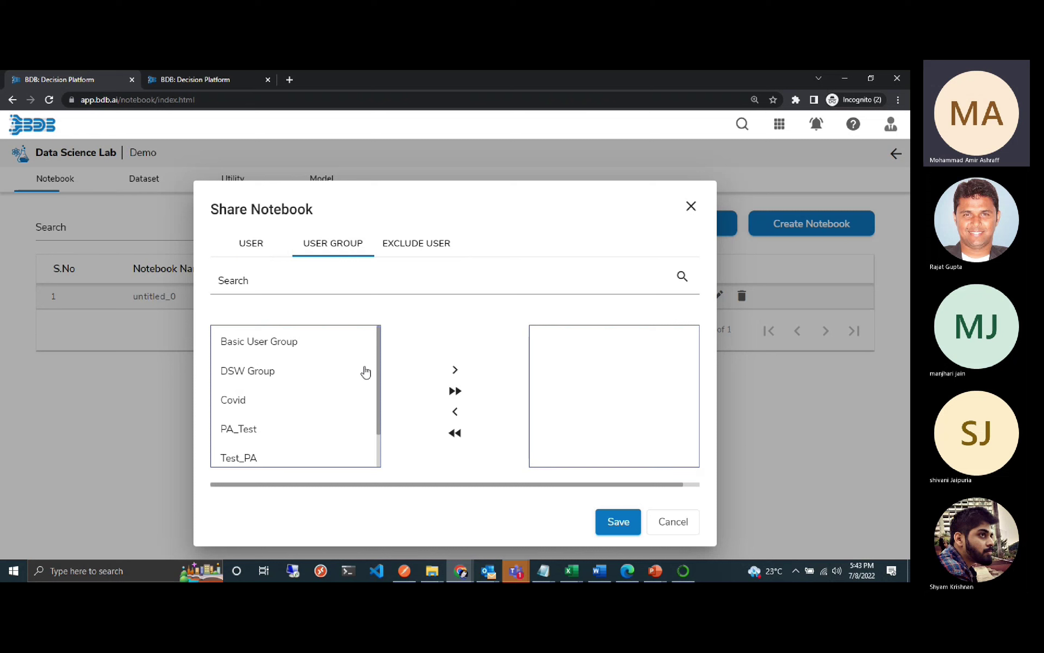
{"action": "left_click", "coordinate": [424, 247]}
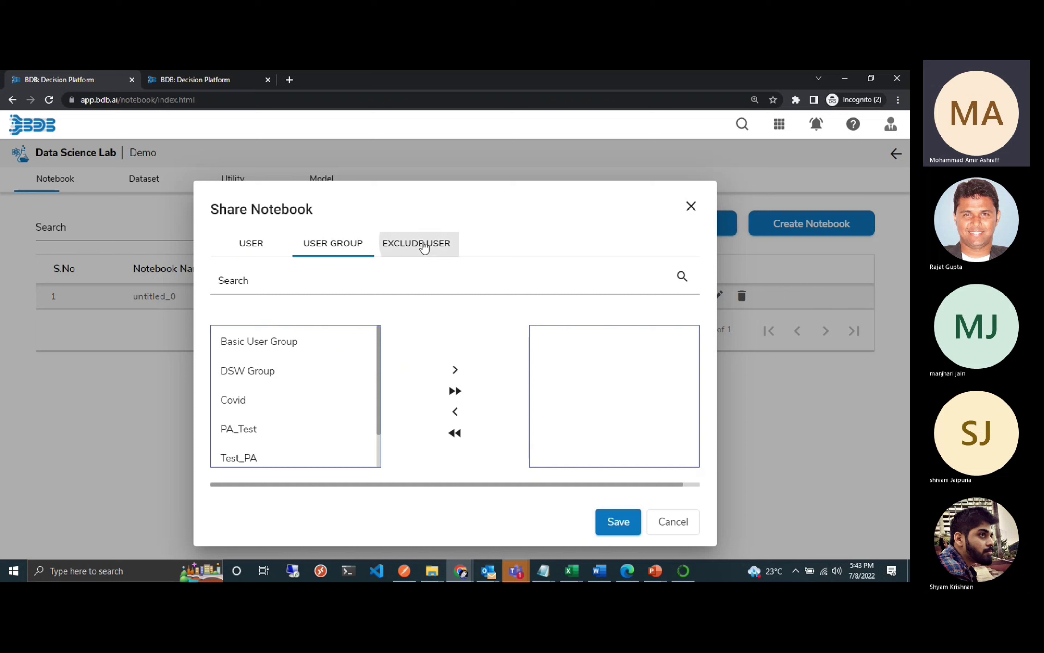
Add the second listed individual user to the recipients of the untitled_0 notebook share.
{"action": "left_click", "coordinate": [255, 247]}
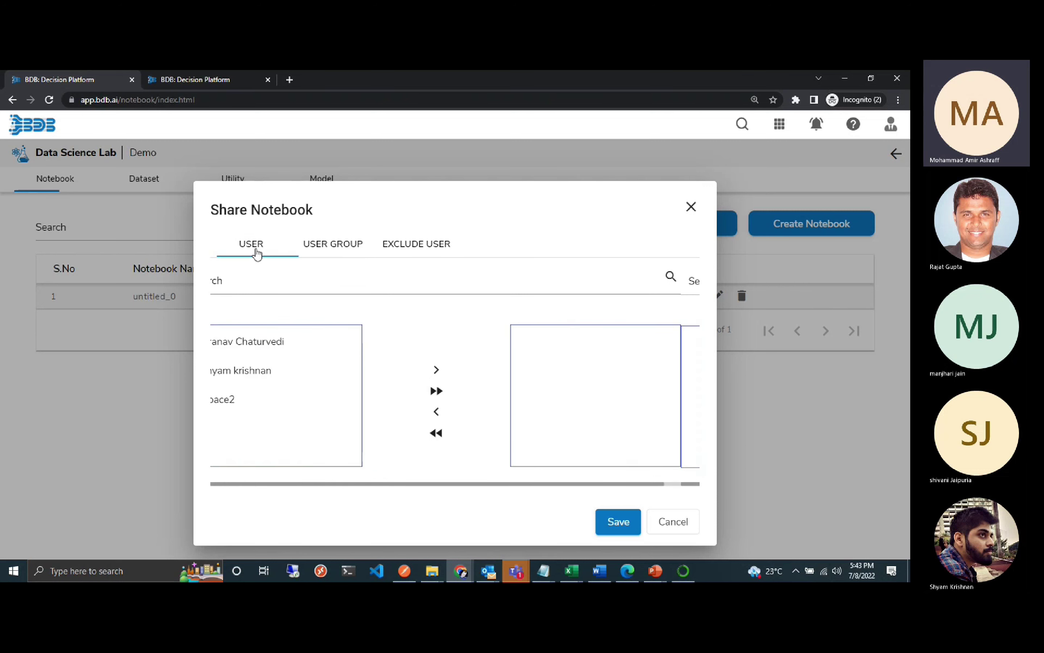
{"action": "left_click", "coordinate": [299, 379]}
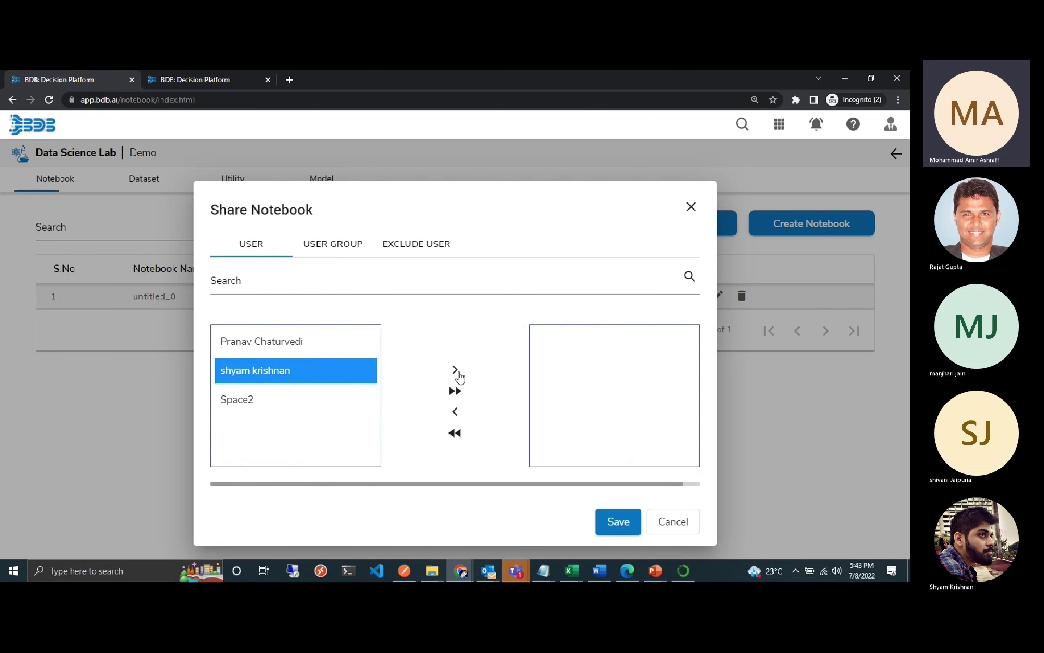
{"action": "left_click", "coordinate": [457, 372]}
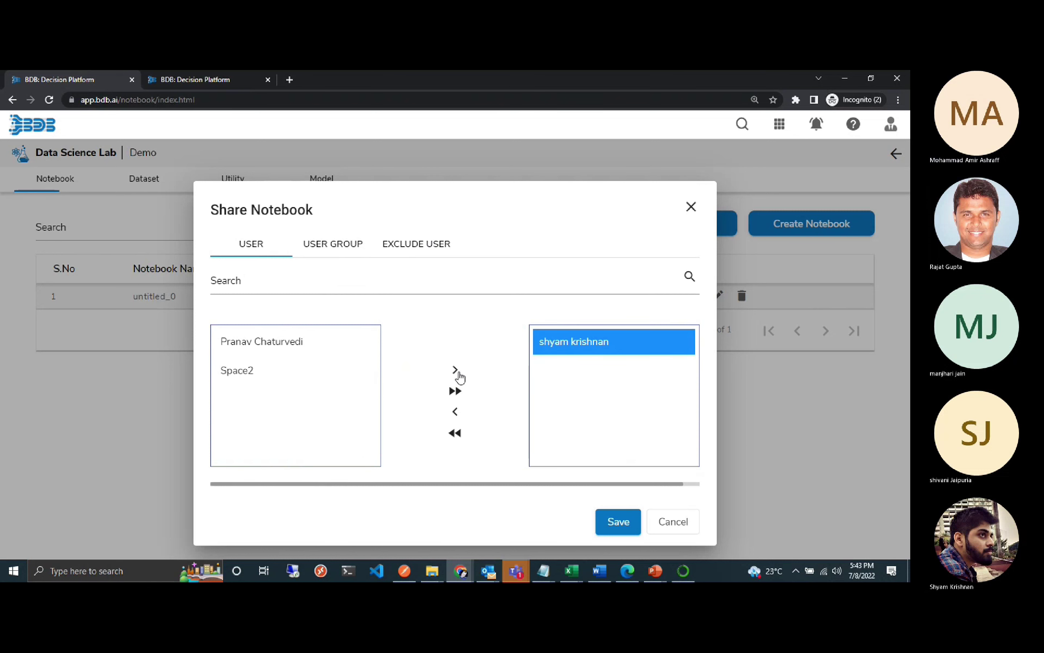
Save the untitled_0 notebook's sharing with the selected user and return to the project list.
{"action": "left_click", "coordinate": [618, 522]}
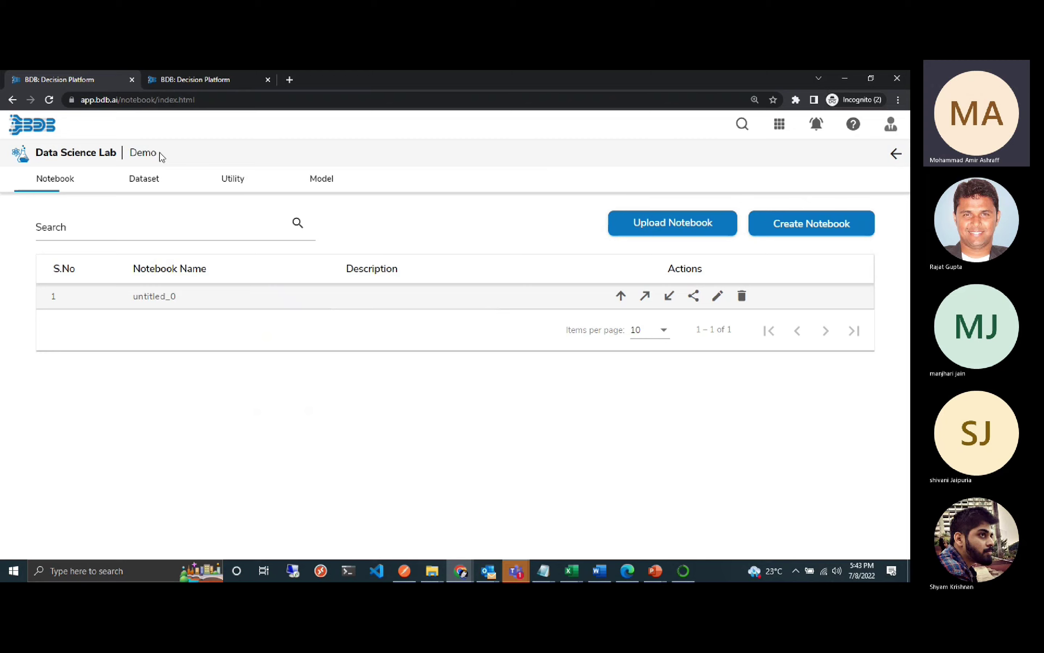
{"action": "left_click", "coordinate": [102, 156]}
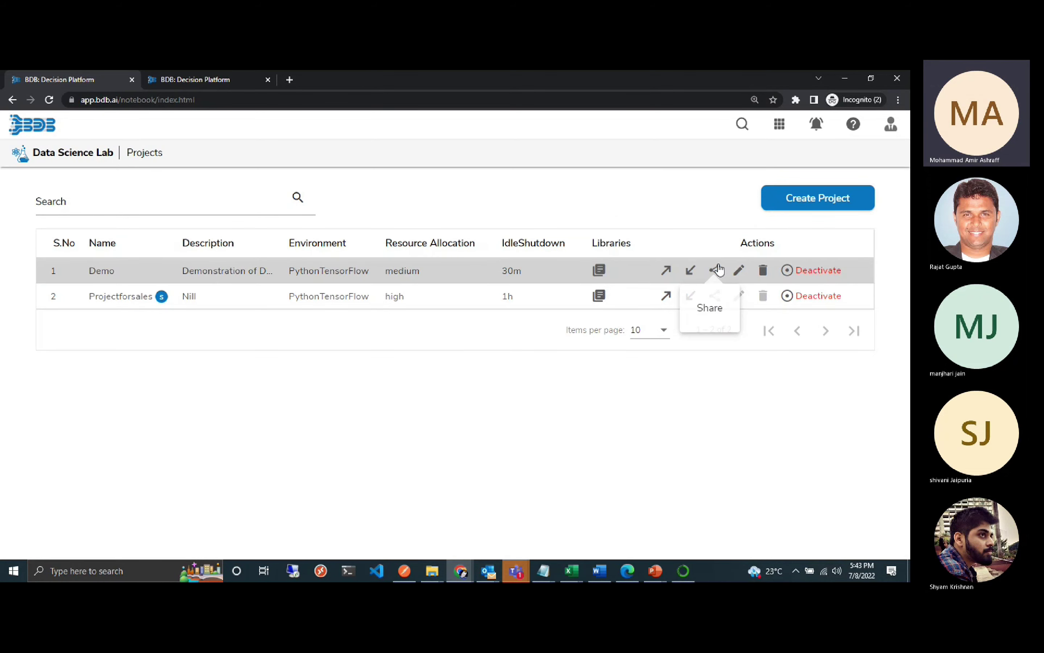
Share the Demo project with the same user the notebook was shared with, removing Space2 from the shared users, and save.
{"action": "left_click", "coordinate": [719, 273]}
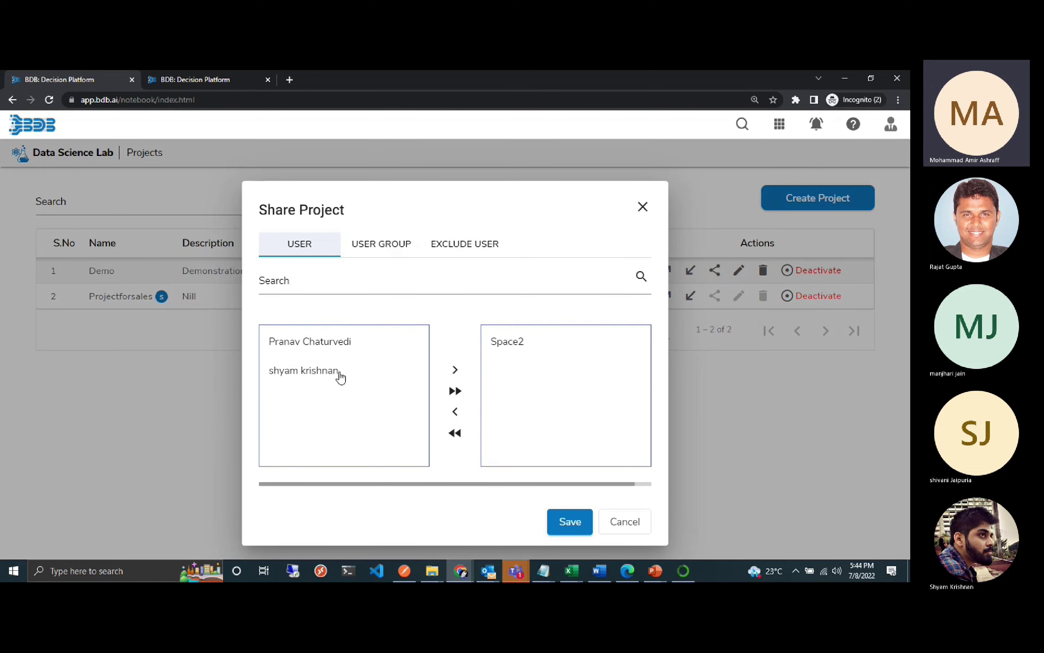
{"action": "left_click", "coordinate": [455, 412]}
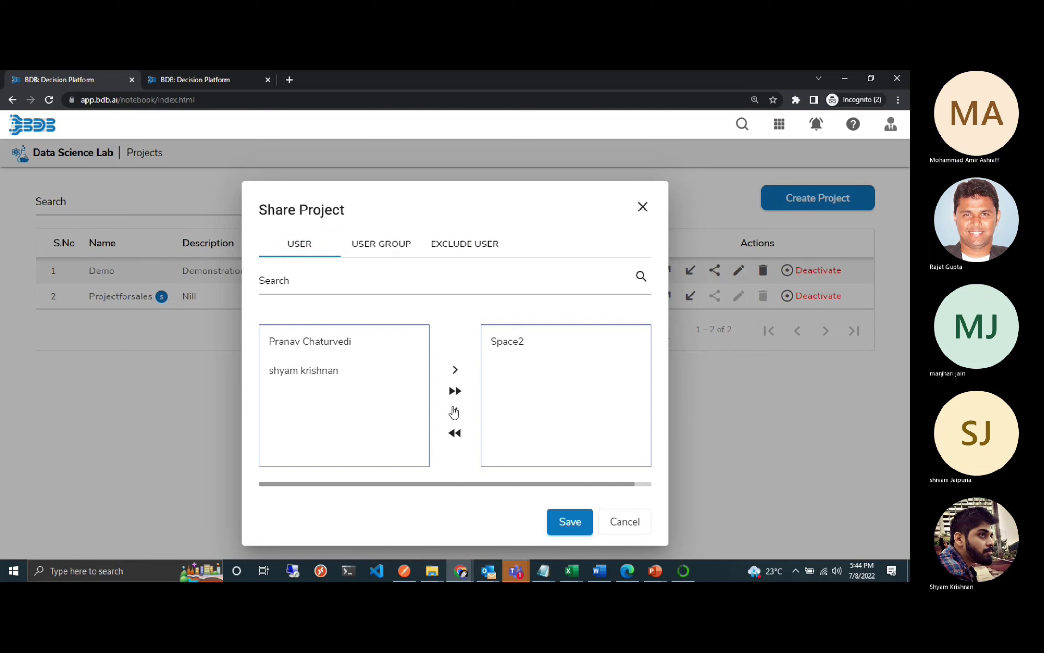
{"action": "left_click", "coordinate": [527, 347]}
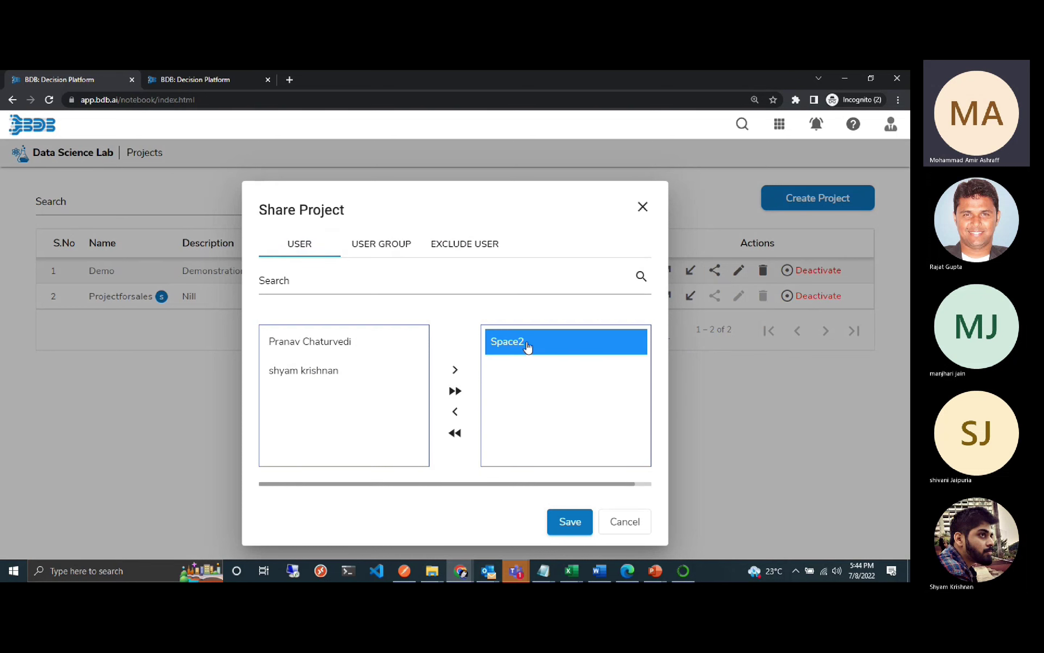
{"action": "left_click", "coordinate": [457, 413]}
{"action": "left_click", "coordinate": [343, 375]}
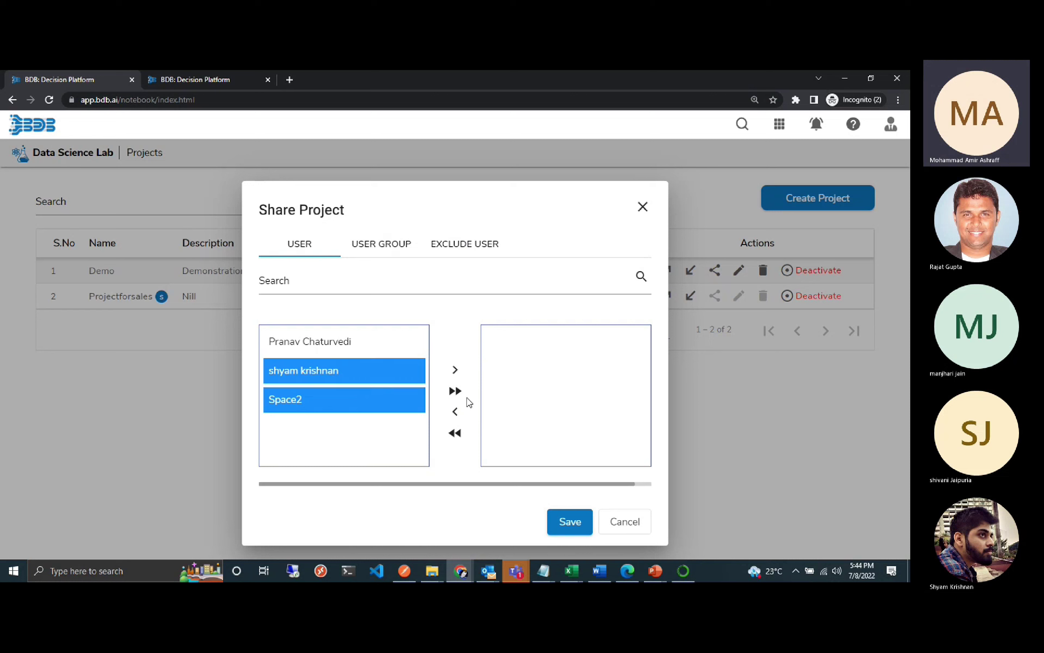
{"action": "left_click", "coordinate": [410, 401]}
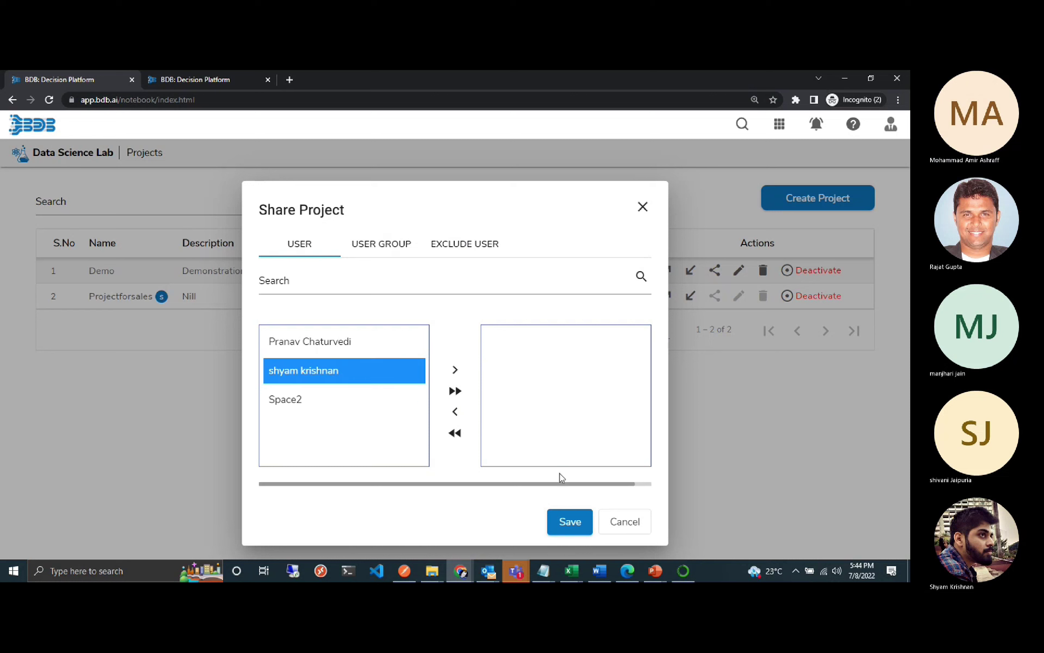
{"action": "left_click", "coordinate": [455, 370]}
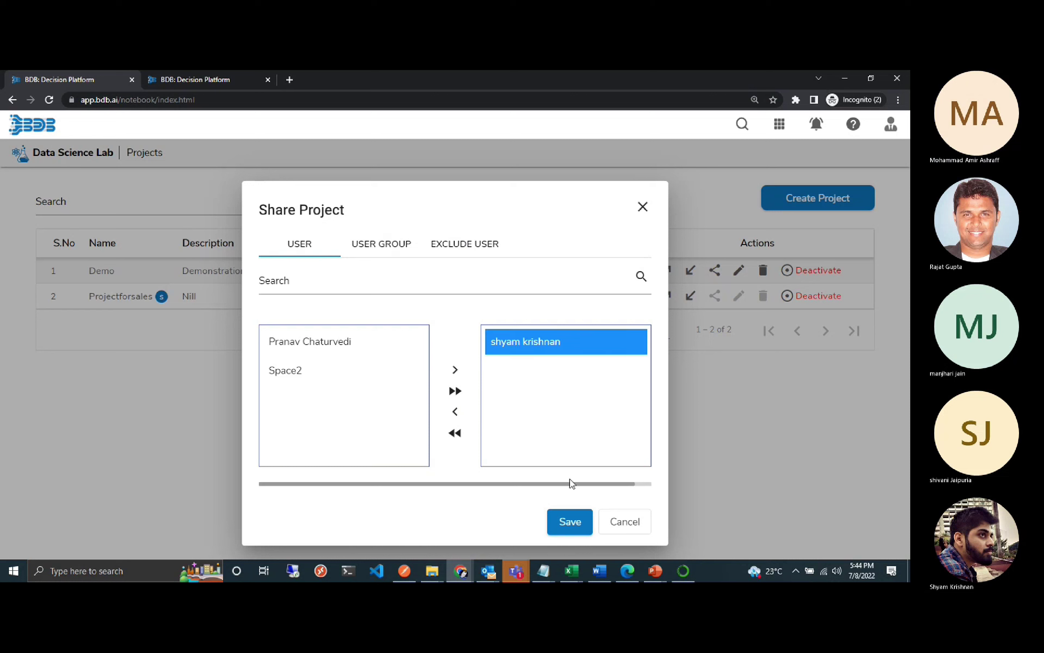
{"action": "left_click", "coordinate": [581, 524]}
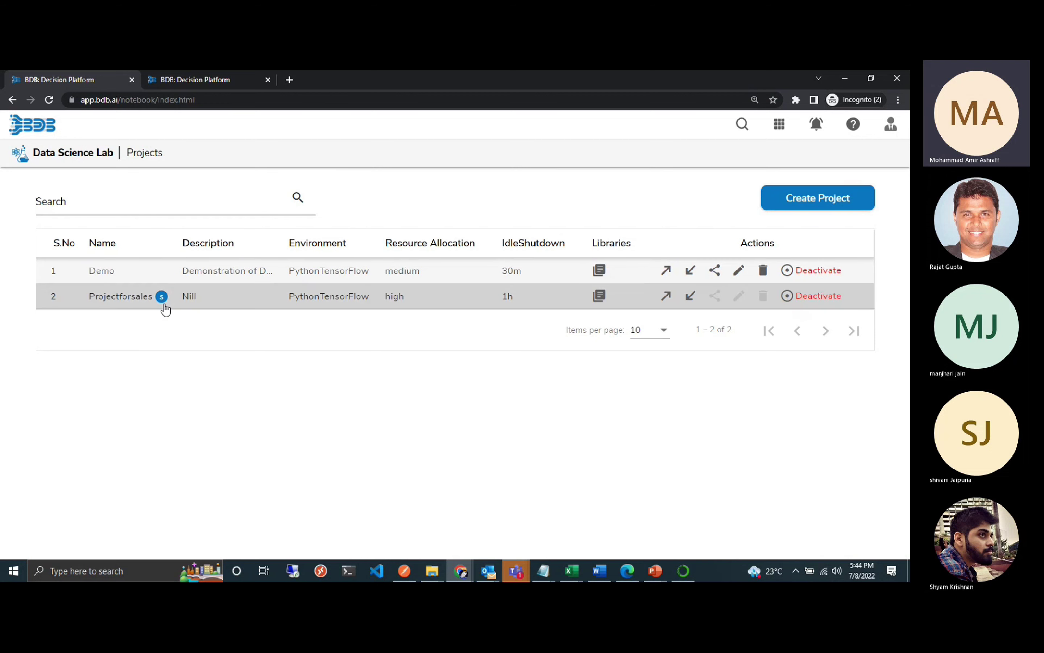
Check the shared marker on Projectforsales, then view the Demo project's notebooks and return to the project list.
{"action": "mouse_move", "coordinate": [161, 306]}
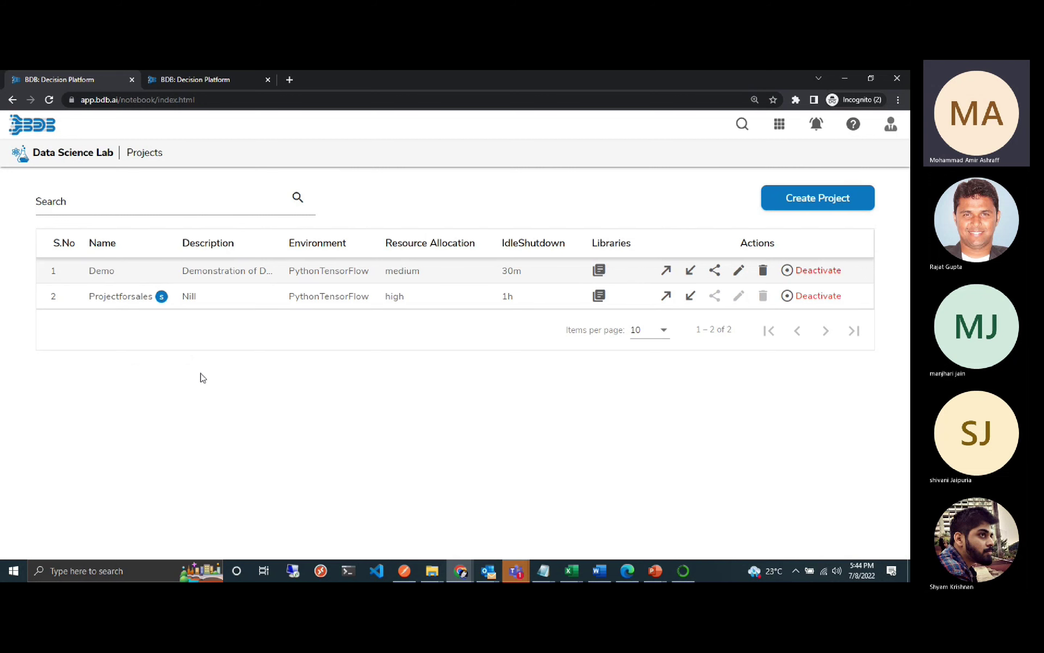
{"action": "left_click", "coordinate": [209, 270]}
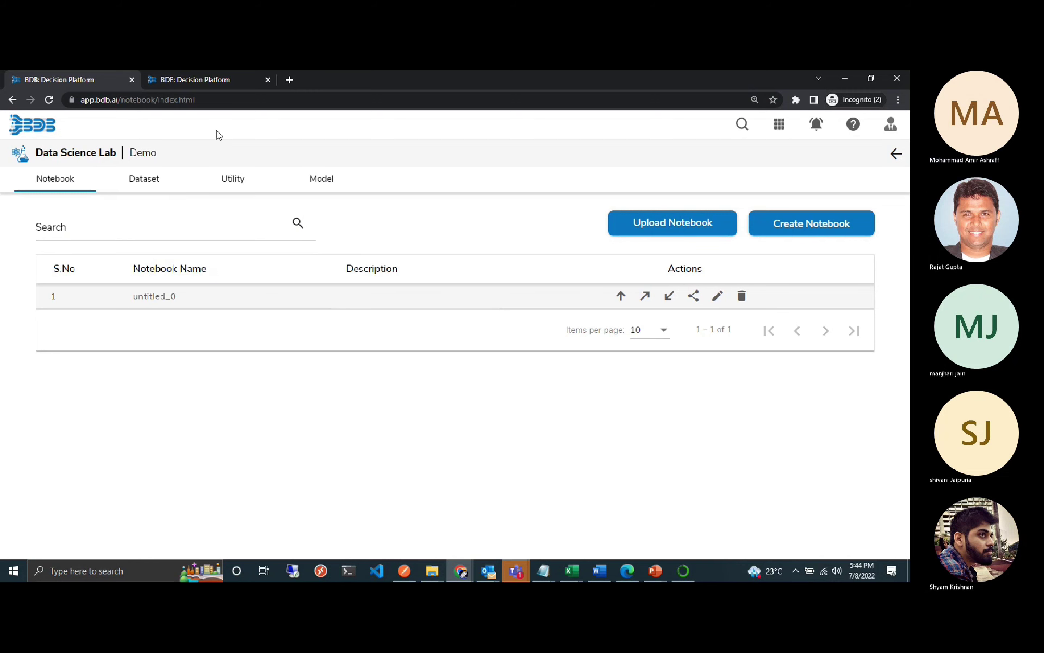
{"action": "left_click", "coordinate": [107, 154]}
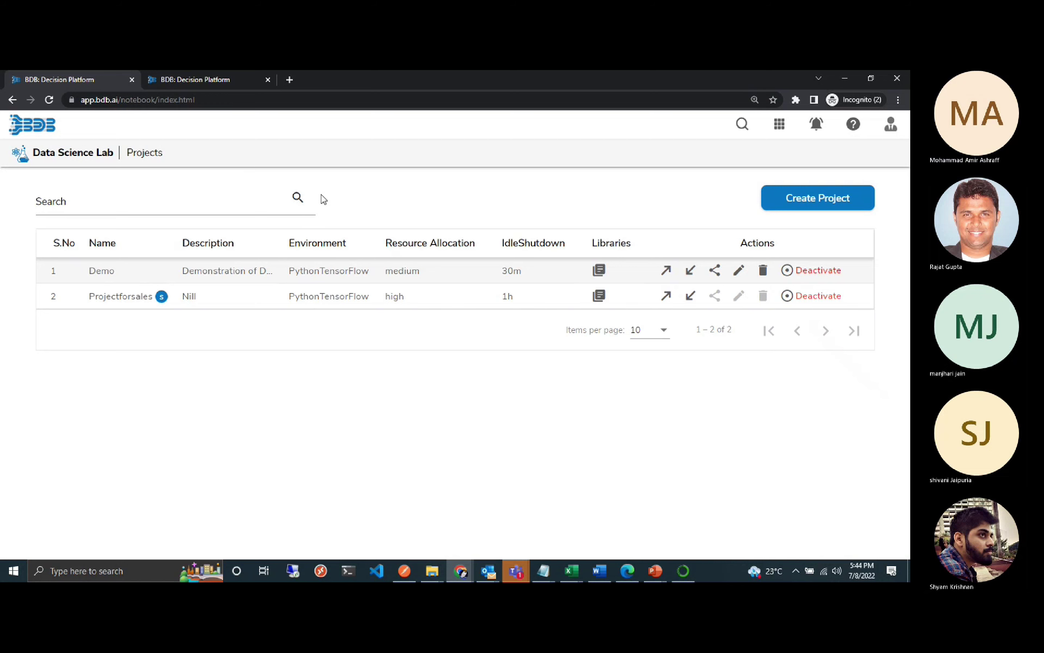
Refresh the Logistic Regression pipeline's logs and open the expanded data preview of Logistic_Regression_event_1.
{"action": "left_click", "coordinate": [210, 78]}
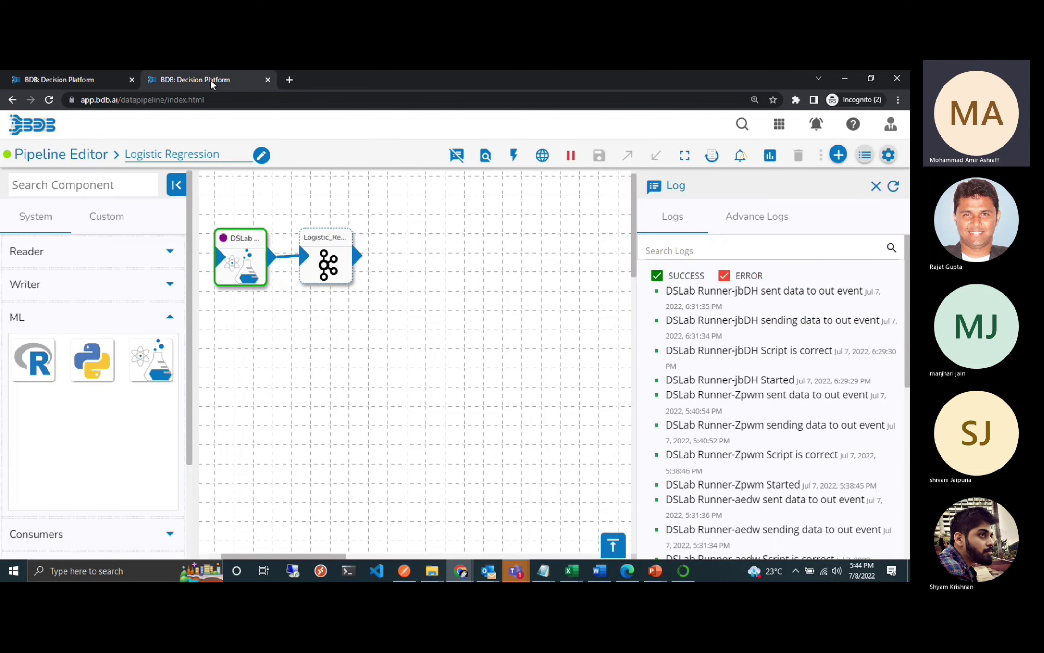
{"action": "left_click", "coordinate": [894, 187]}
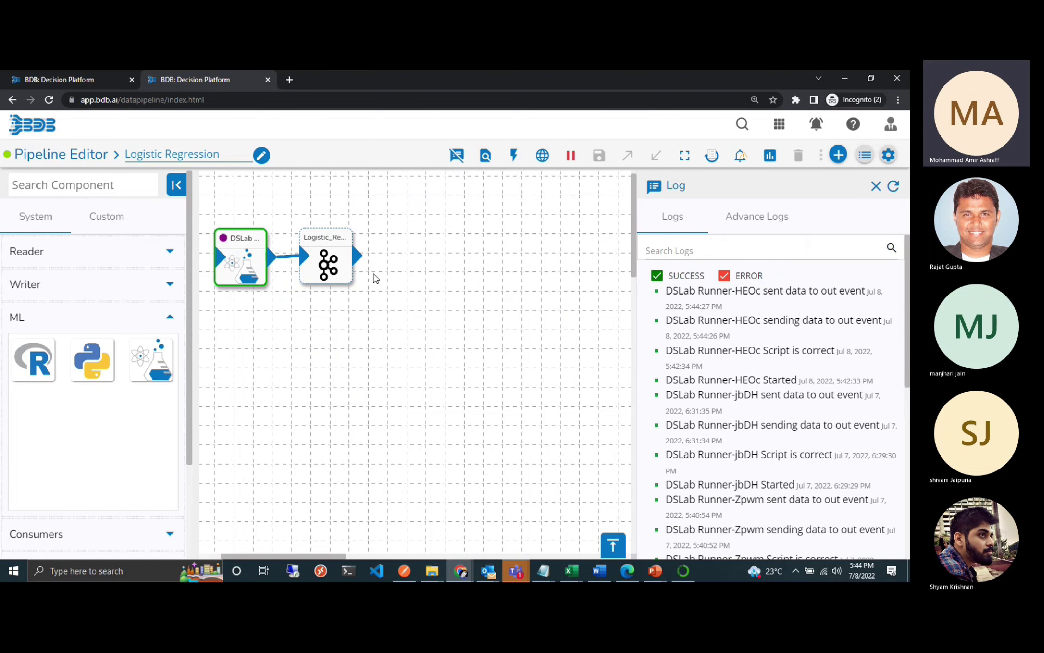
{"action": "left_click", "coordinate": [334, 271]}
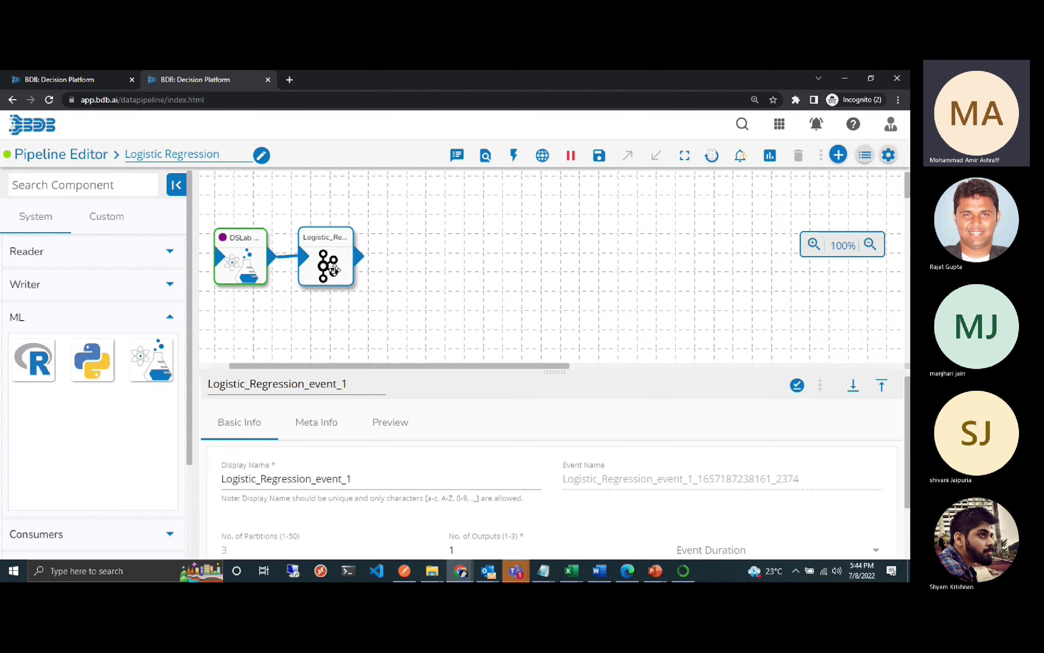
{"action": "left_click", "coordinate": [401, 426]}
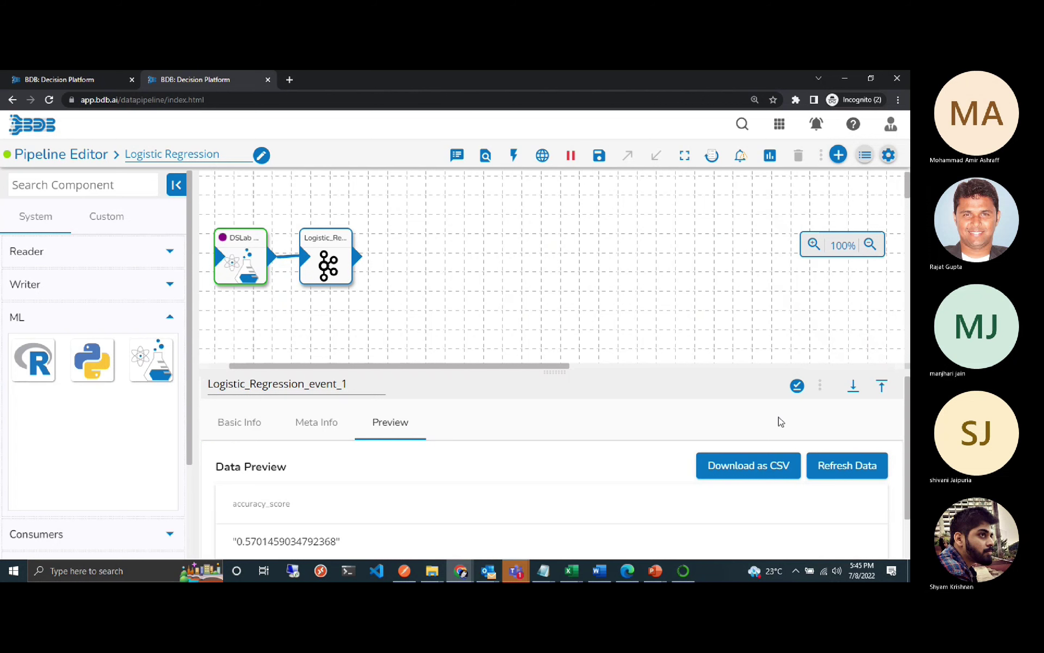
{"action": "left_click", "coordinate": [881, 386]}
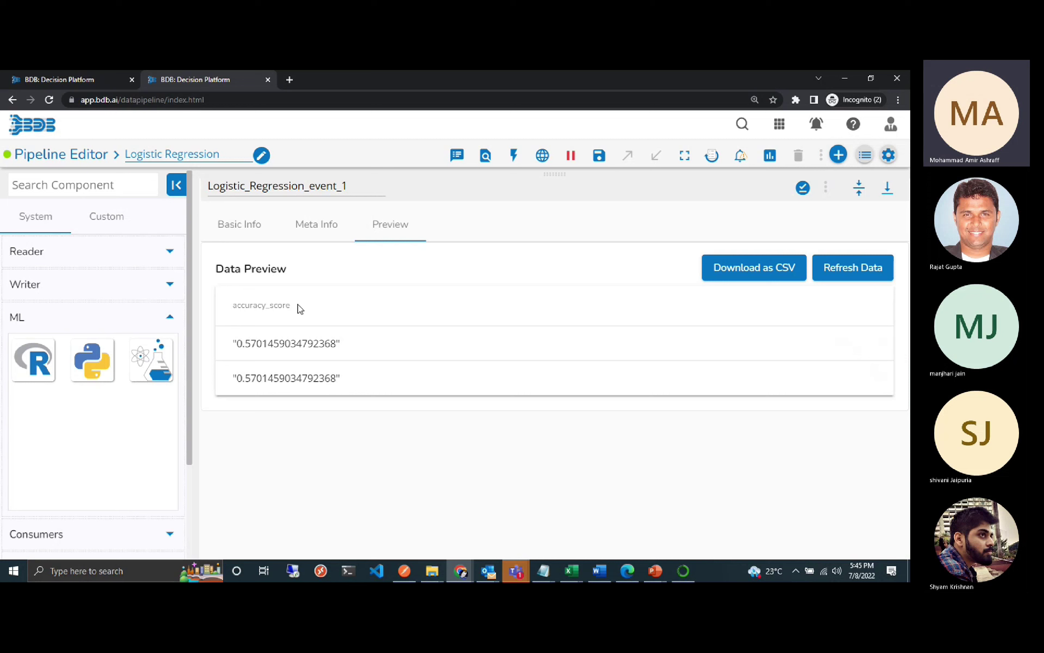
Examine the accuracy_score values in the event's data preview and restore the preview to its reduced size.
{"action": "left_click_drag", "start_coordinate": [291, 305], "coordinate": [231, 308]}
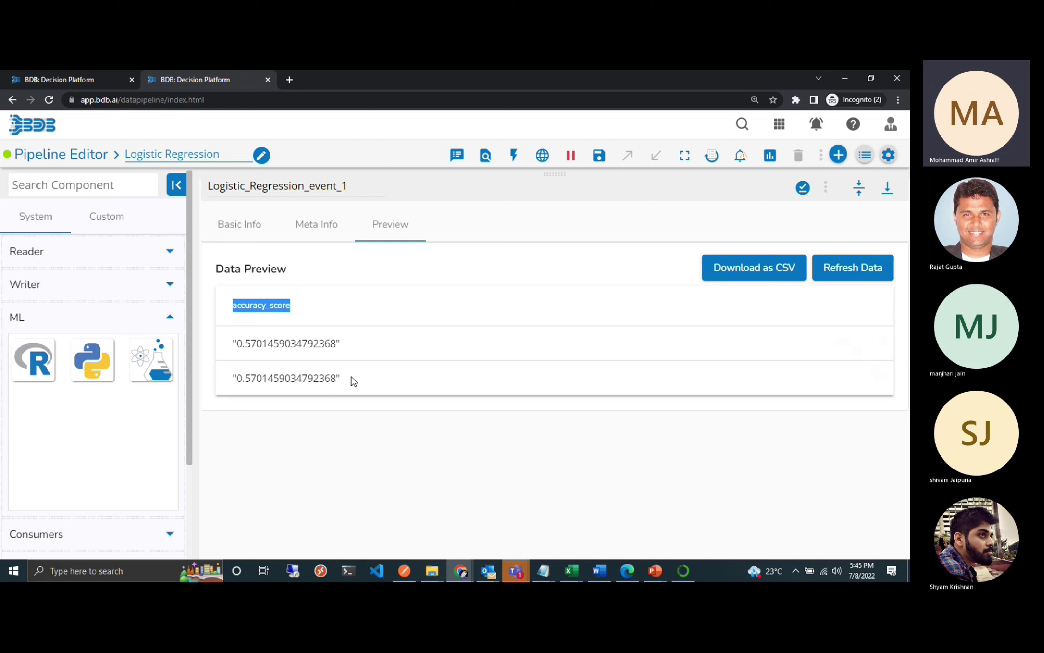
{"action": "left_click_drag", "start_coordinate": [354, 379], "coordinate": [229, 380]}
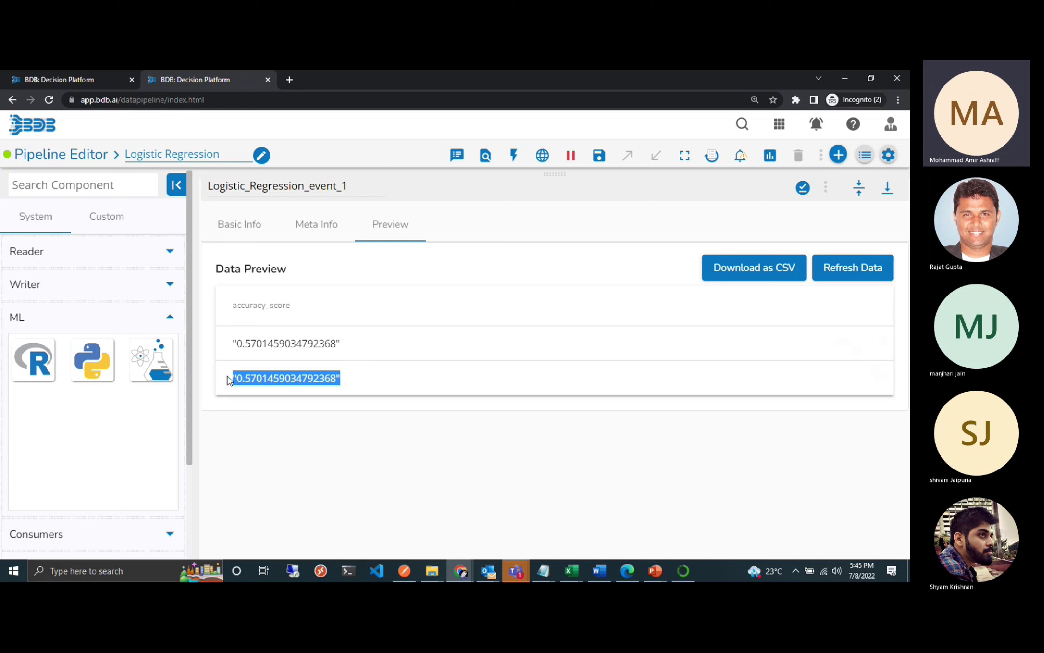
{"action": "left_click", "coordinate": [381, 375]}
{"action": "left_click_drag", "start_coordinate": [348, 384], "coordinate": [230, 383]}
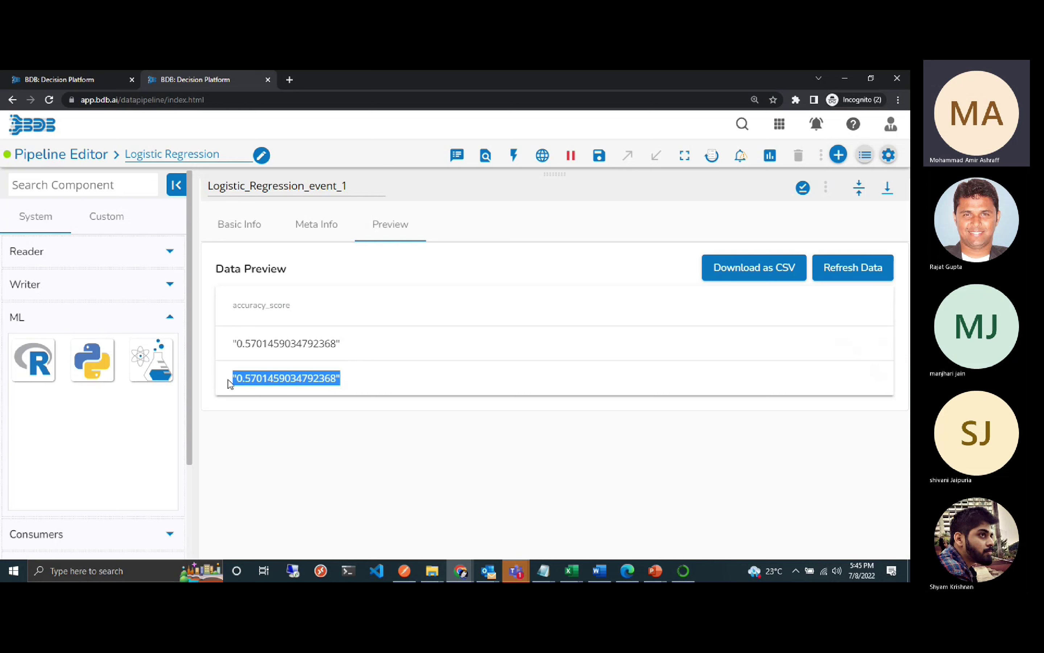
{"action": "left_click", "coordinate": [365, 383]}
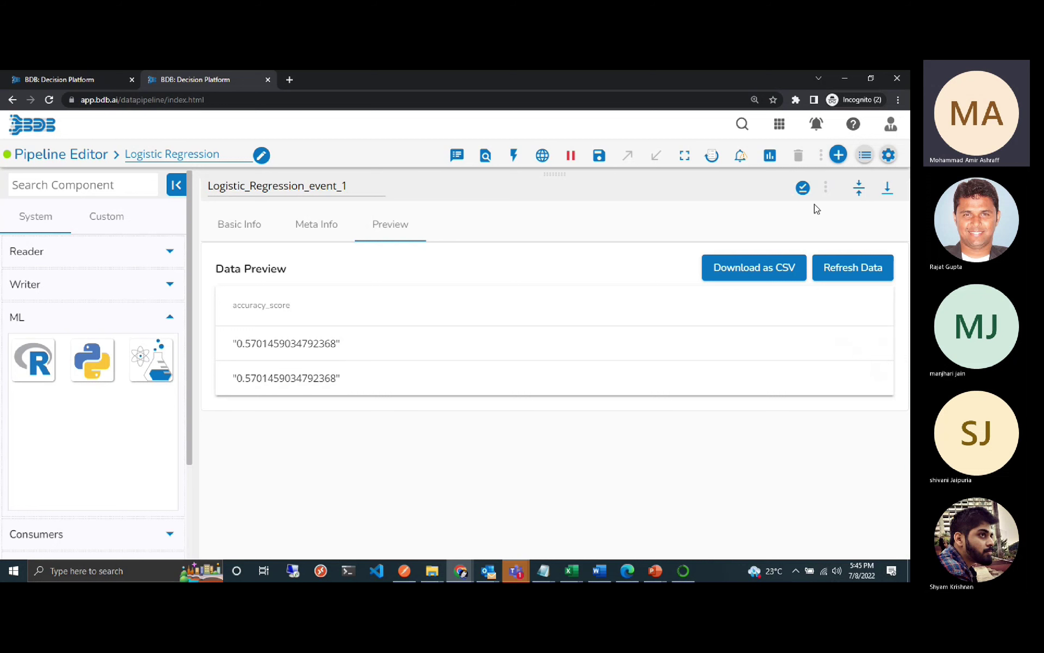
{"action": "left_click", "coordinate": [860, 192]}
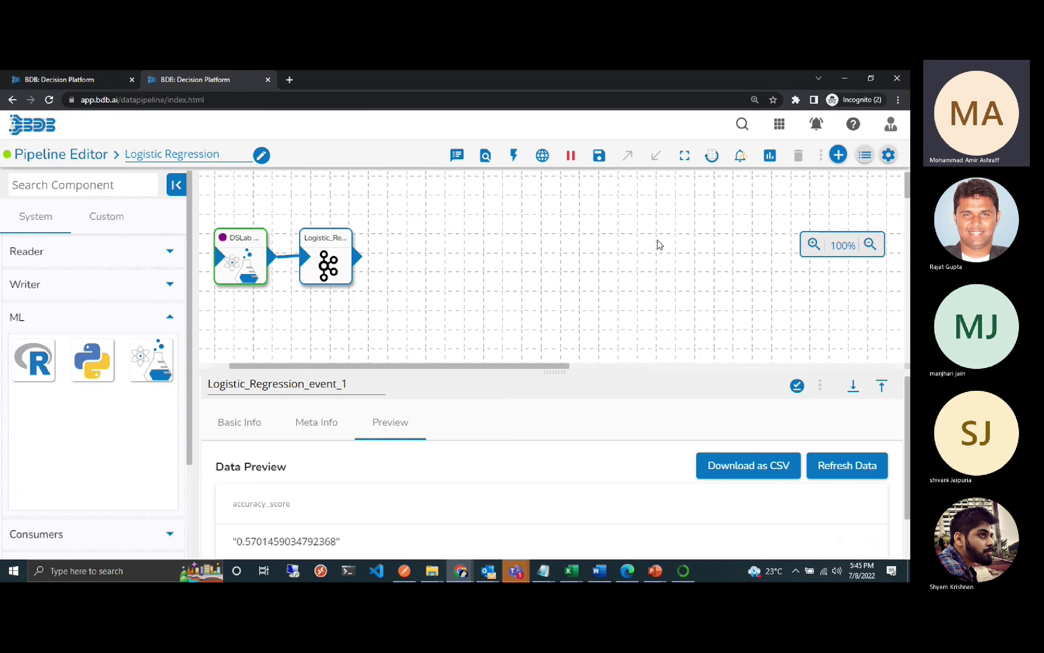
Deactivate the Logistic Regression pipeline.
{"action": "left_click", "coordinate": [571, 158]}
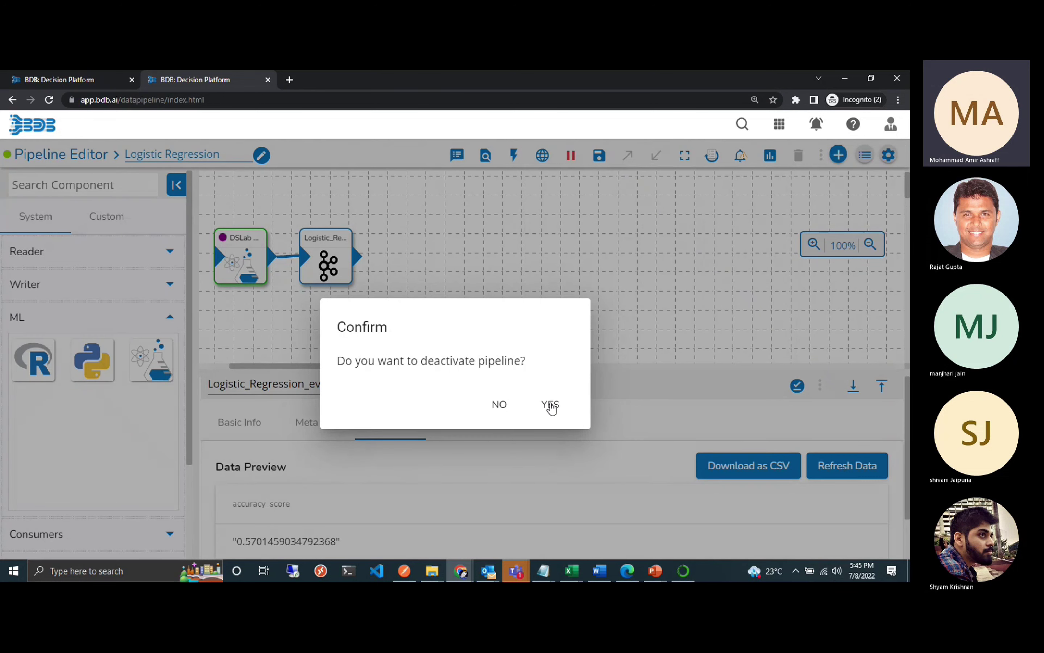
{"action": "left_click", "coordinate": [552, 406]}
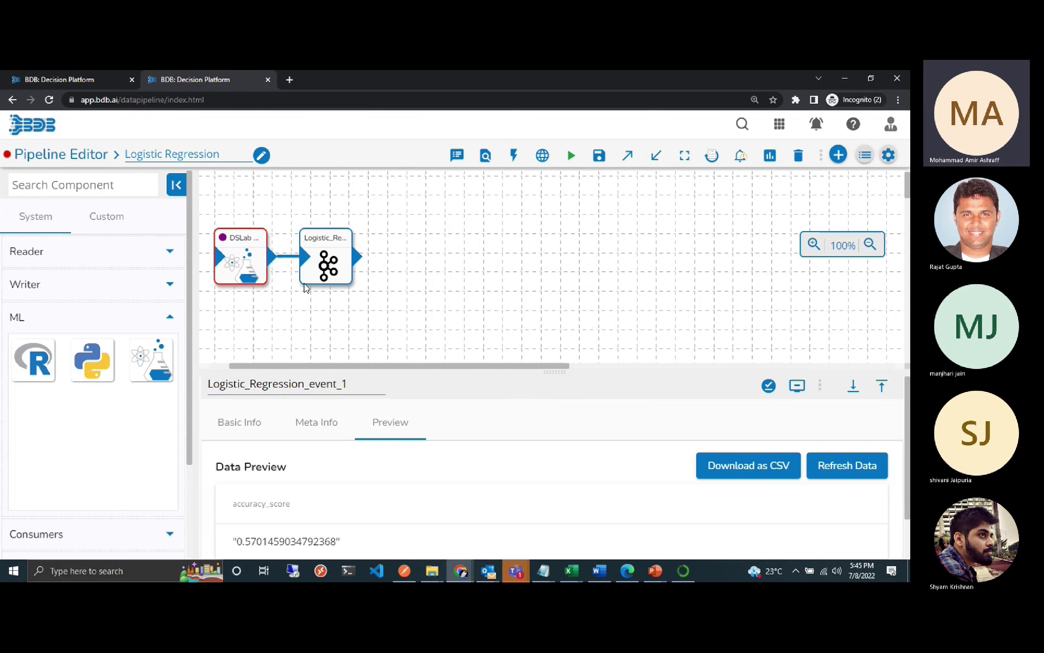
In Data Science Lab's Projectforsales project, search the notebooks for "demo" and open Demo_Logistic-Boiler plate.
{"action": "left_click", "coordinate": [82, 82]}
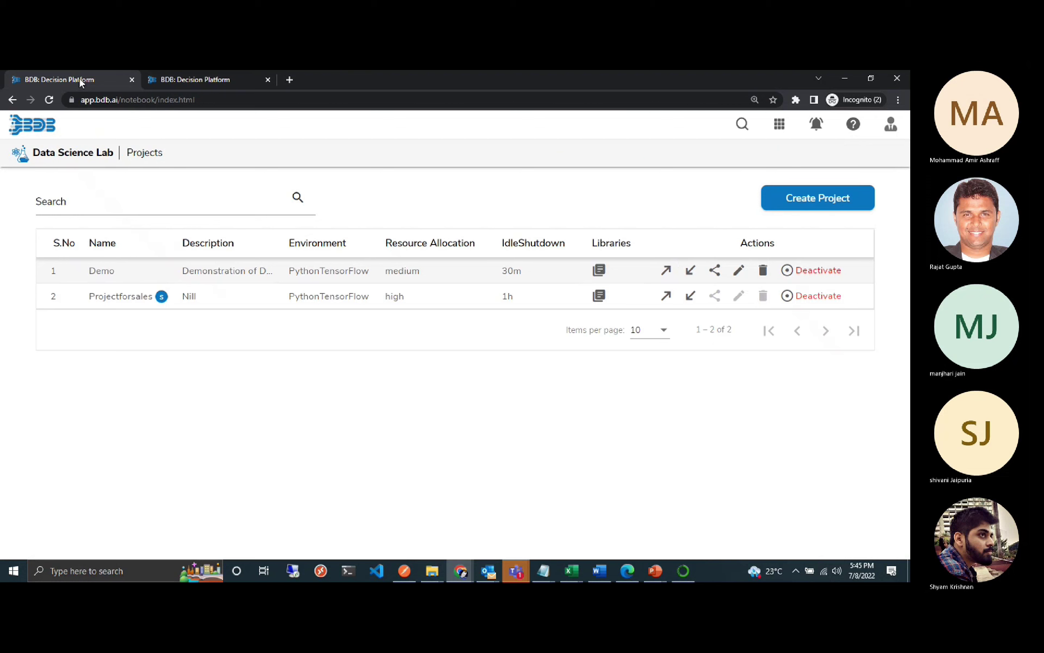
{"action": "left_click", "coordinate": [220, 298]}
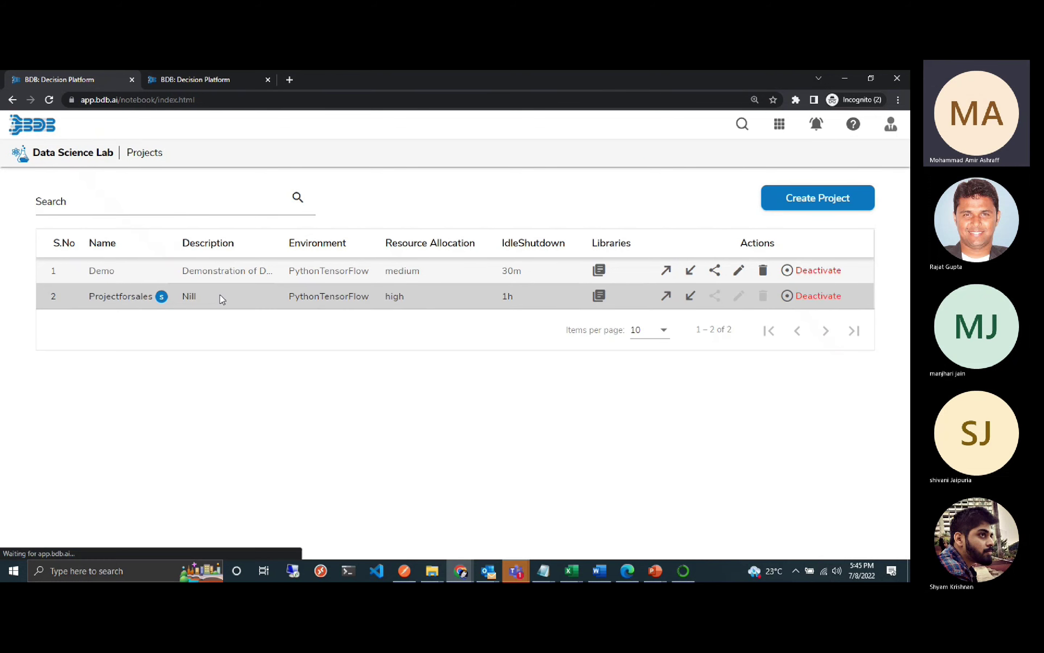
{"action": "left_click", "coordinate": [202, 233]}
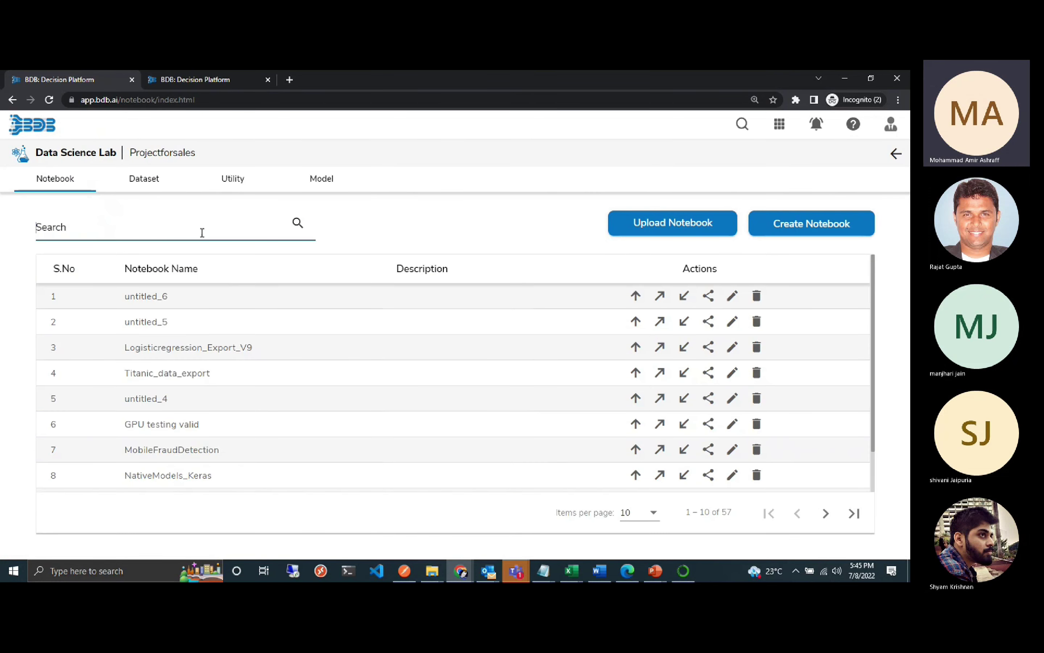
{"action": "type", "text": "demo"}
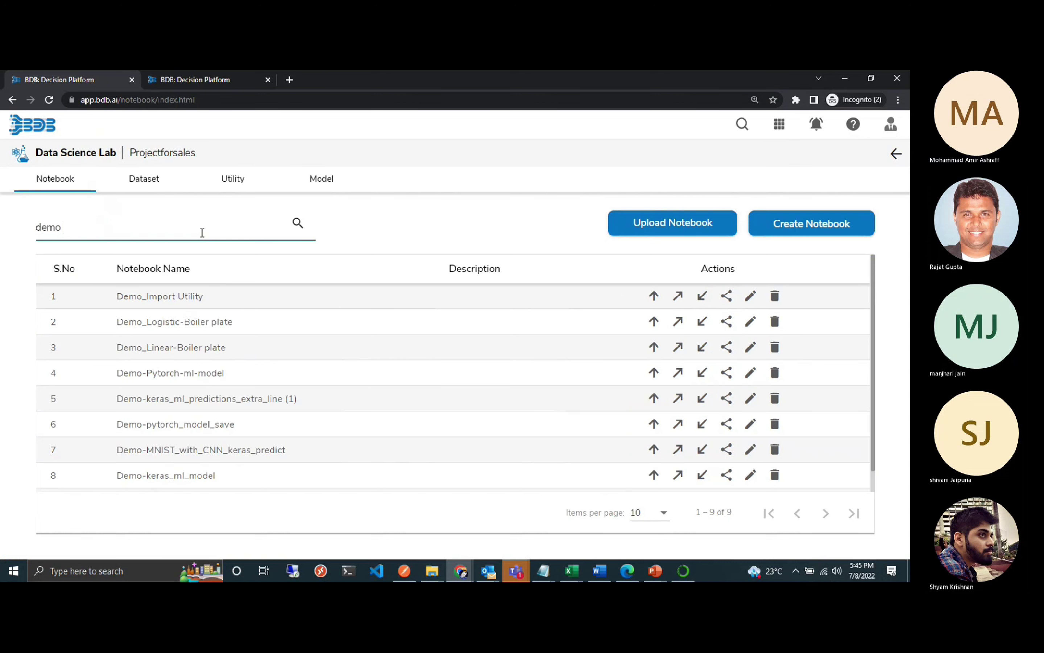
{"action": "left_click", "coordinate": [228, 323]}
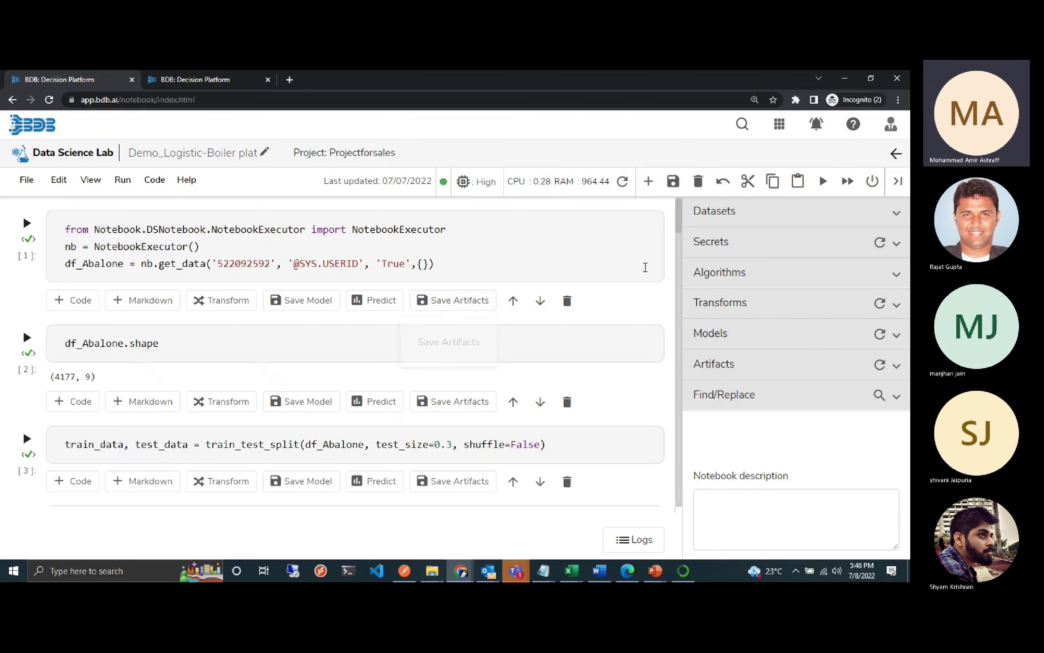
Run the notebook's first three cells, covering the Abalone data load, the shape check and the train-test split.
{"action": "left_click_drag", "start_coordinate": [679, 215], "coordinate": [681, 292]}
{"action": "left_click_drag", "start_coordinate": [681, 304], "coordinate": [681, 215]}
{"action": "mouse_move", "coordinate": [678, 217]}
{"action": "left_mouse_down"}
{"action": "mouse_move", "coordinate": [681, 226]}
{"action": "mouse_move", "coordinate": [676, 202]}
{"action": "left_mouse_up"}
{"action": "left_click", "coordinate": [641, 243]}
{"action": "key", "text": "shift+Return"}
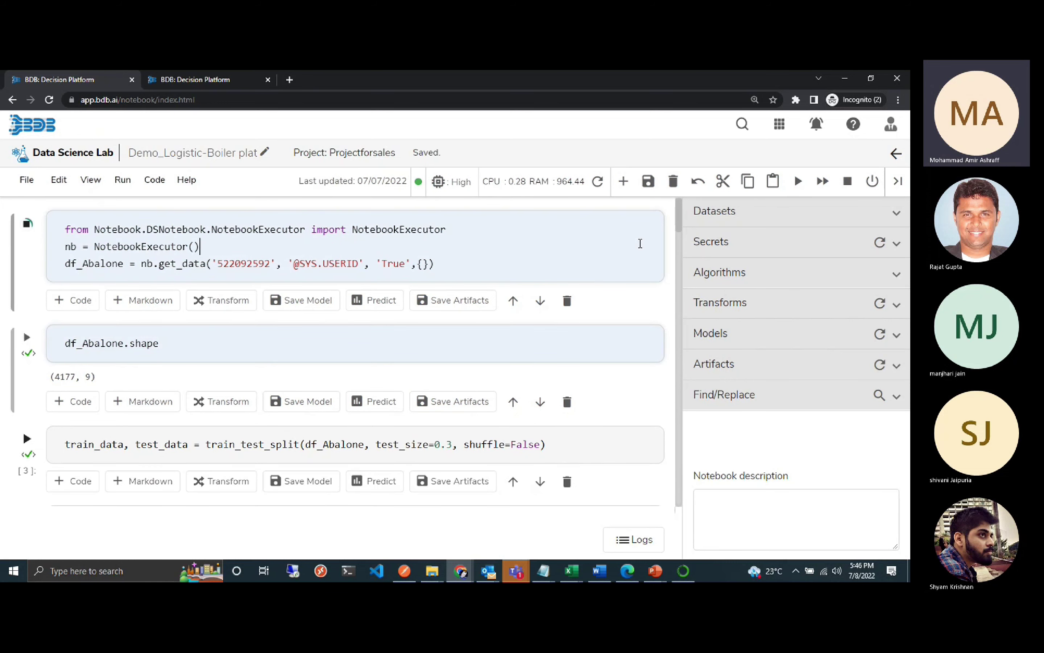
{"action": "key", "text": "ctrl+Return"}
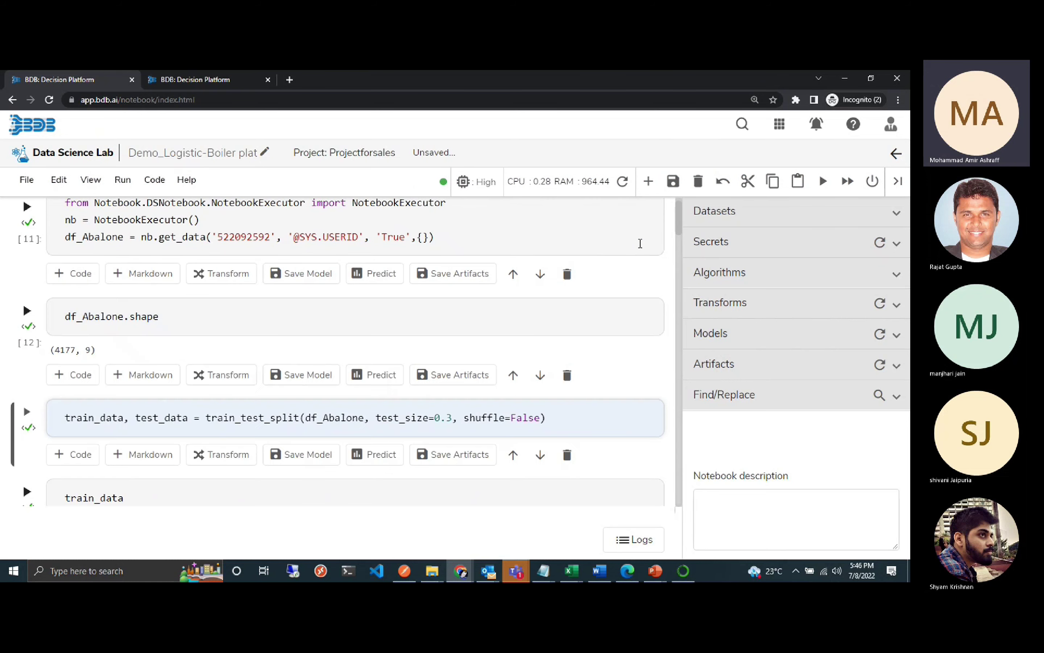
{"action": "key", "text": "shift+Return"}
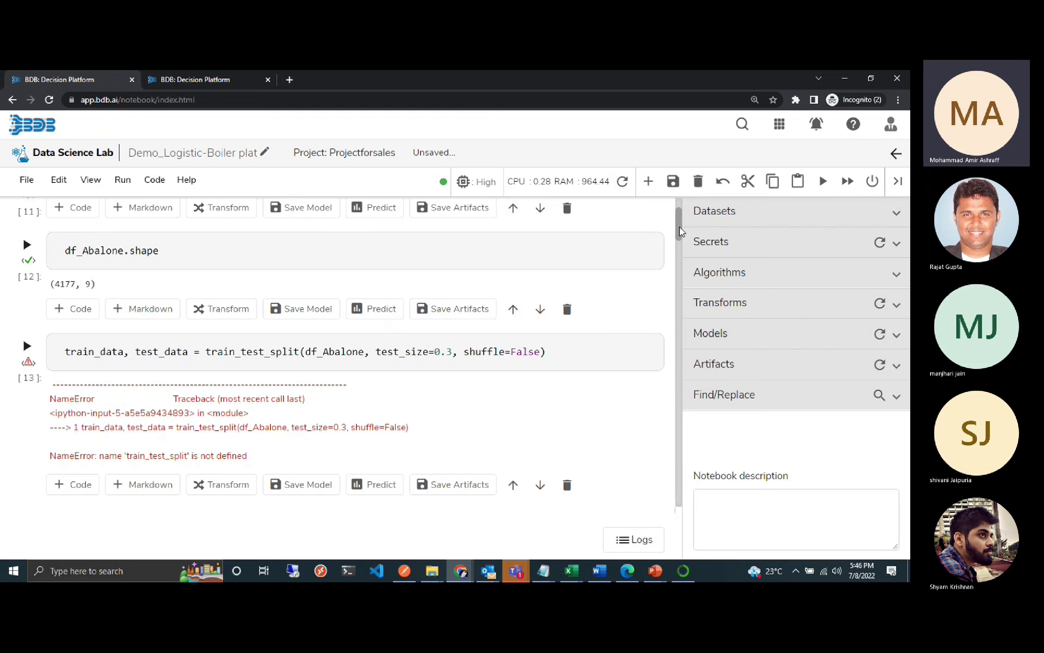
Copy "from sklearn.model_selection import train_test_split" from the SVC code cell, paste it above the train-test split line, and rerun that cell.
{"action": "left_click_drag", "start_coordinate": [678, 228], "coordinate": [686, 290]}
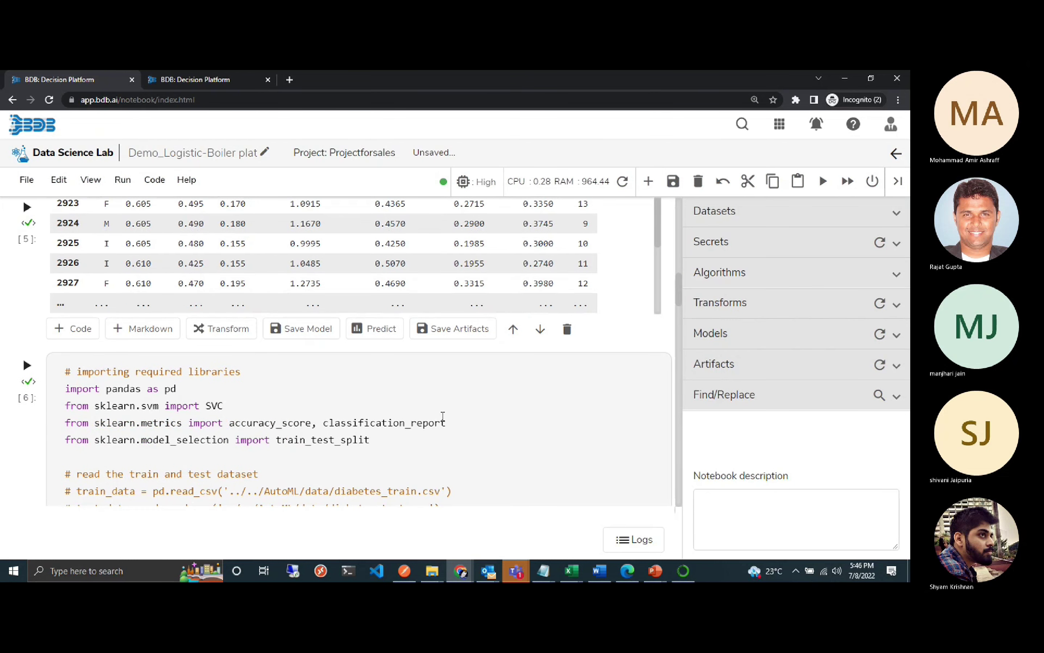
{"action": "left_click_drag", "start_coordinate": [379, 439], "coordinate": [57, 444]}
{"action": "key", "text": "ctrl+c"}
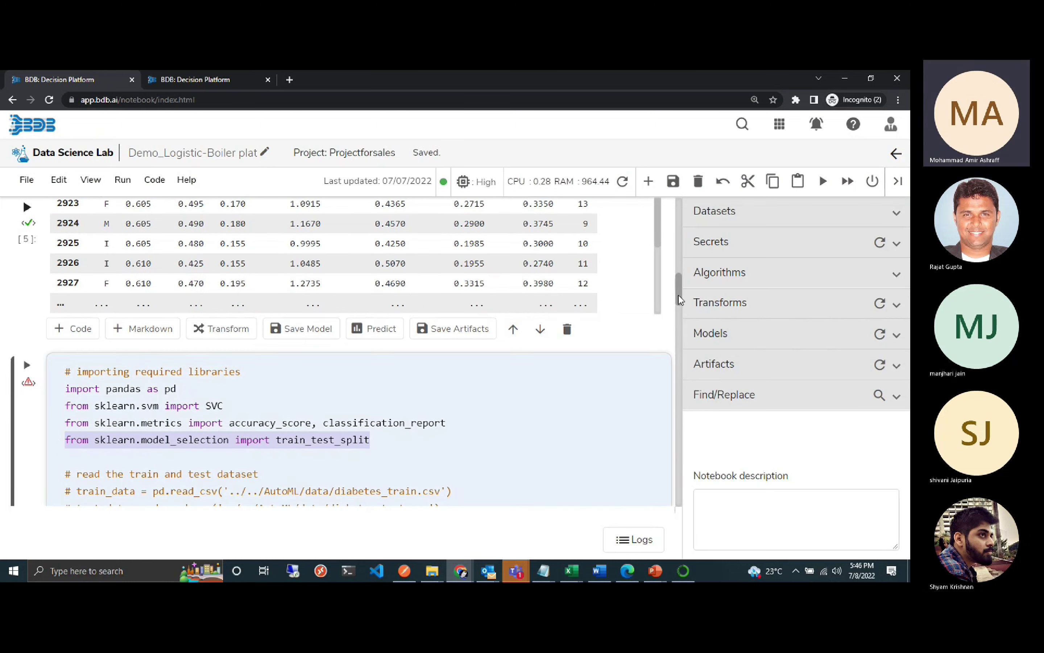
{"action": "left_click_drag", "start_coordinate": [678, 294], "coordinate": [681, 223]}
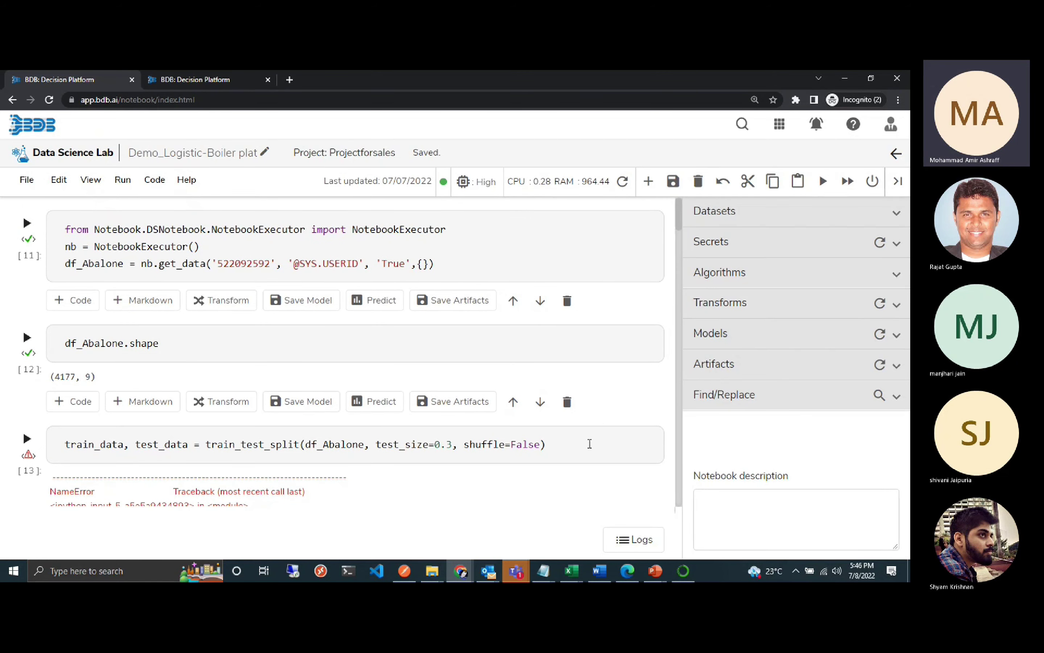
{"action": "left_click", "coordinate": [590, 444]}
{"action": "key", "text": "Home"}
{"action": "key", "text": "Return"}
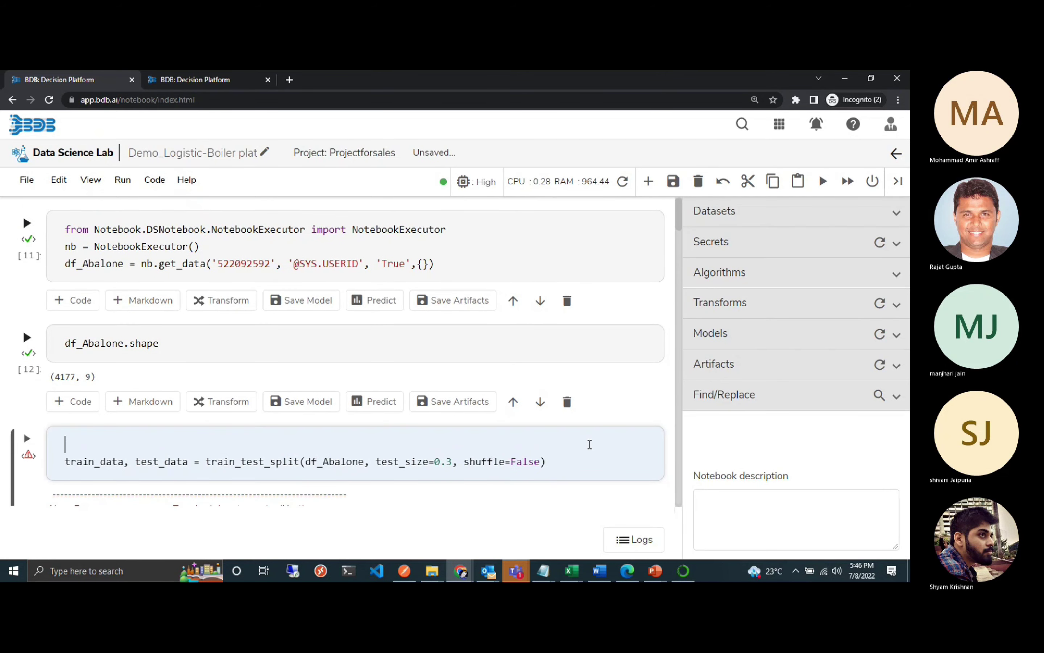
{"action": "key", "text": "ctrl+v"}
{"action": "key", "text": "shift+Return"}
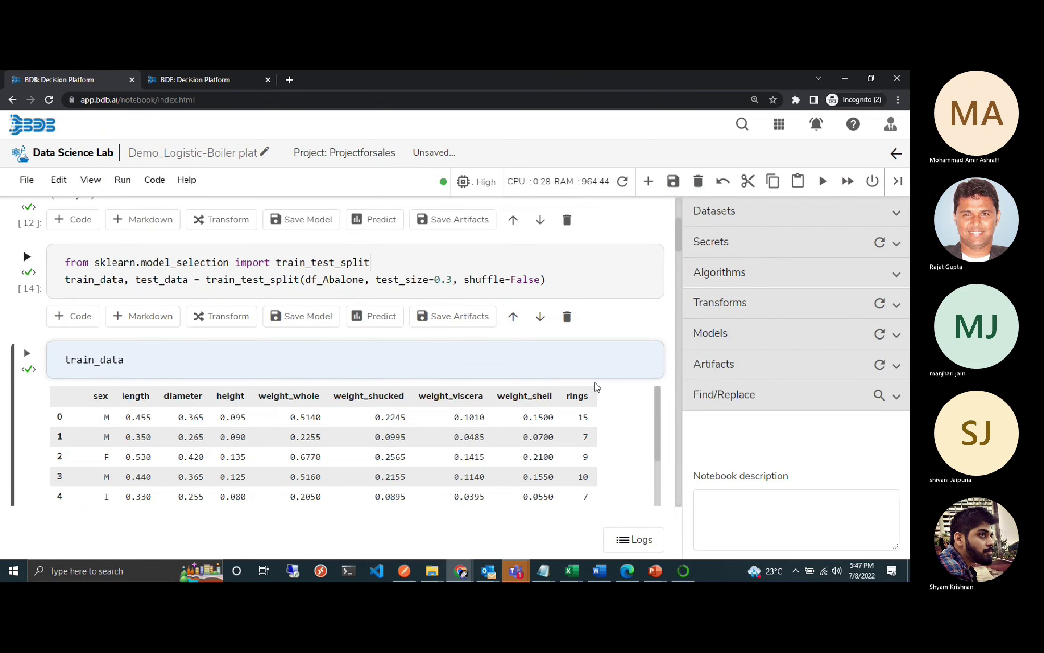
Run the train_data and test_data cells to display both splits.
{"action": "left_click", "coordinate": [596, 368]}
{"action": "key", "text": "shift+Return"}
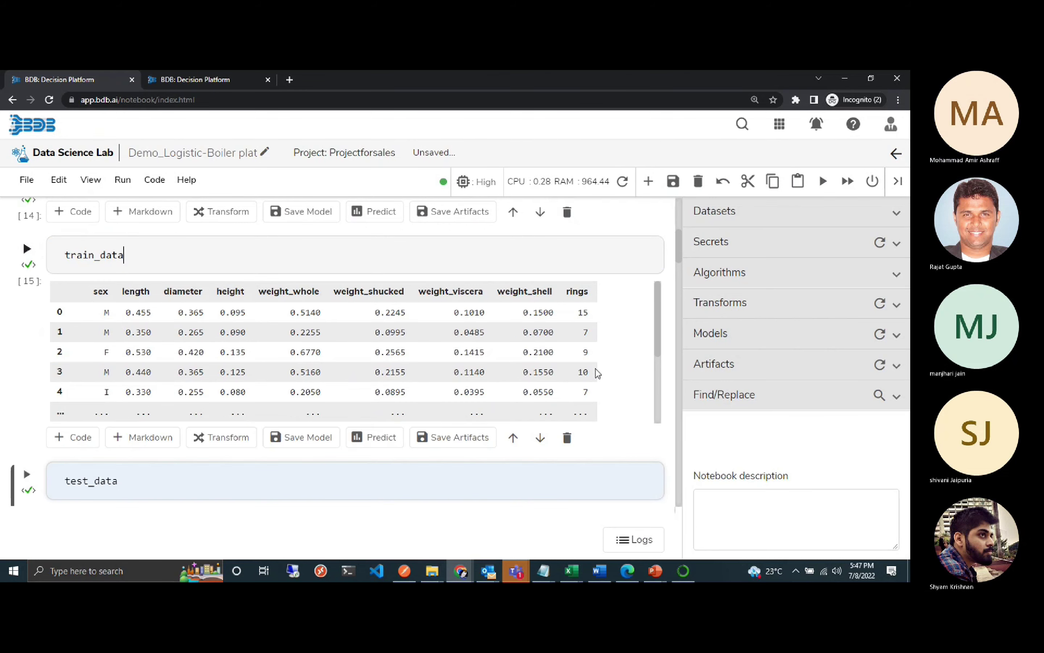
{"action": "key", "text": "shift+Return"}
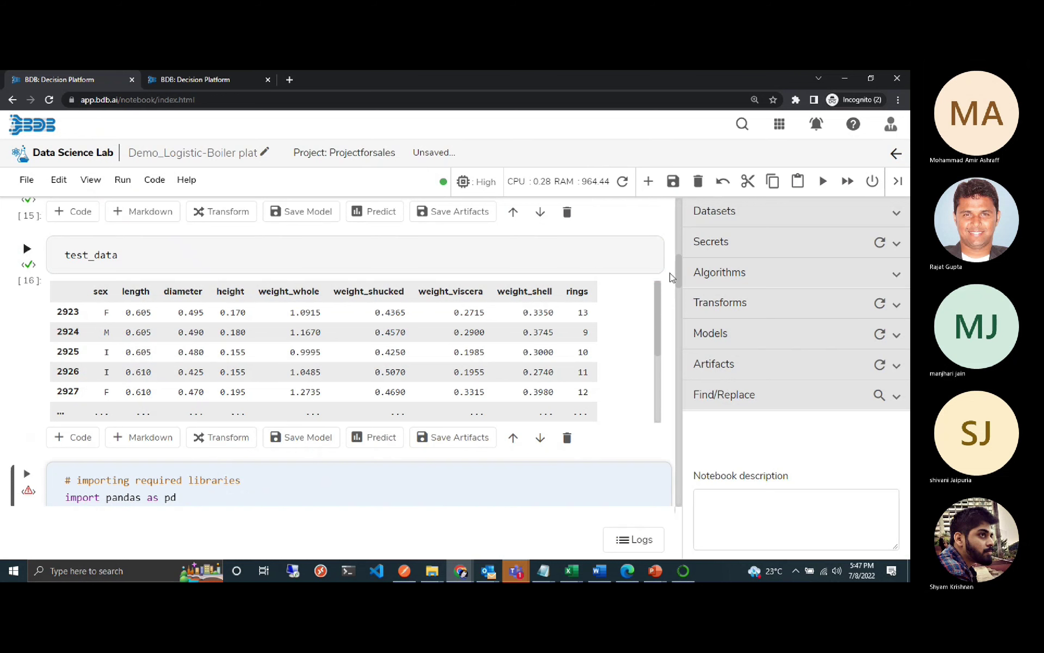
Add an empty code cell directly below the test_data output and make it the active cell.
{"action": "scroll", "coordinate": [685, 286], "scroll_direction": "down", "scroll_amount": 3}
{"action": "mouse_move", "coordinate": [685, 286]}
{"action": "left_mouse_down"}
{"action": "mouse_move", "coordinate": [686, 352]}
{"action": "mouse_move", "coordinate": [674, 281]}
{"action": "left_mouse_up"}
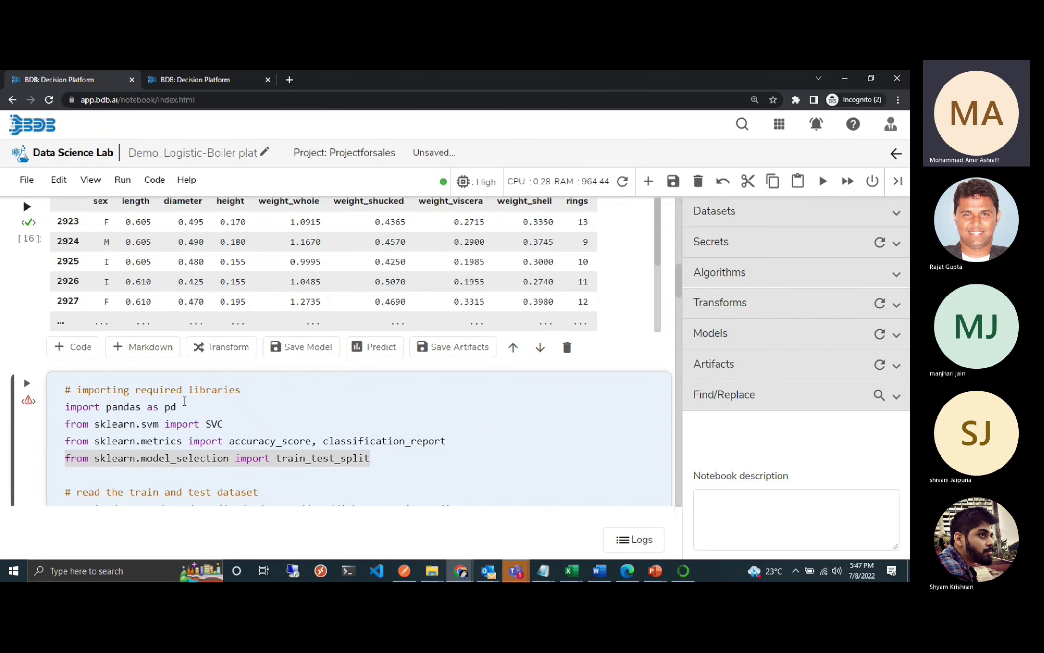
{"action": "left_click", "coordinate": [89, 350]}
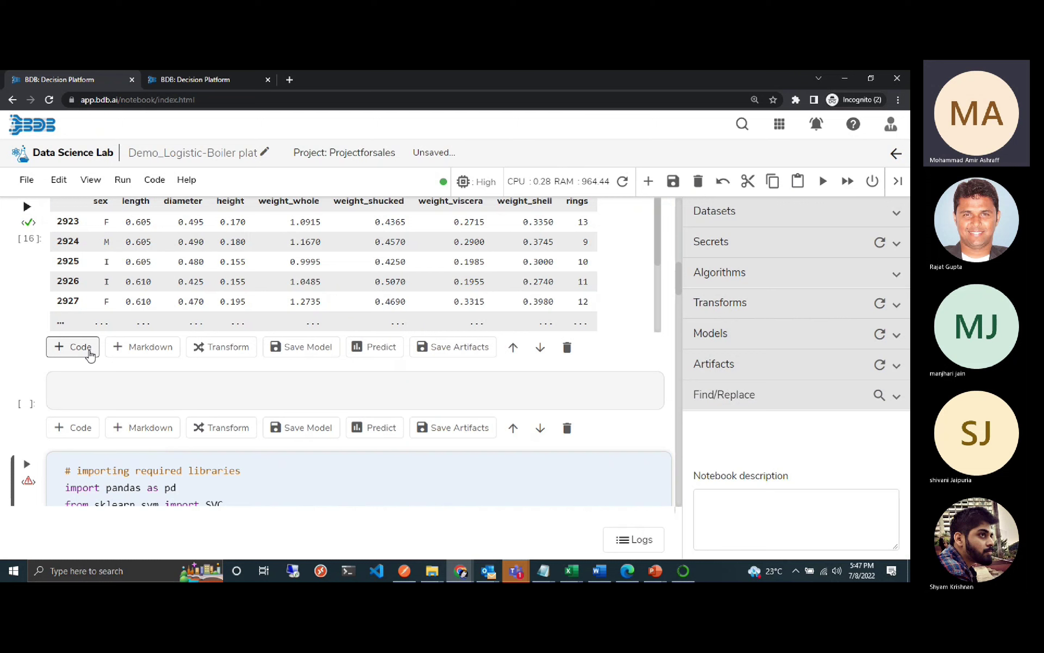
{"action": "left_click", "coordinate": [127, 383]}
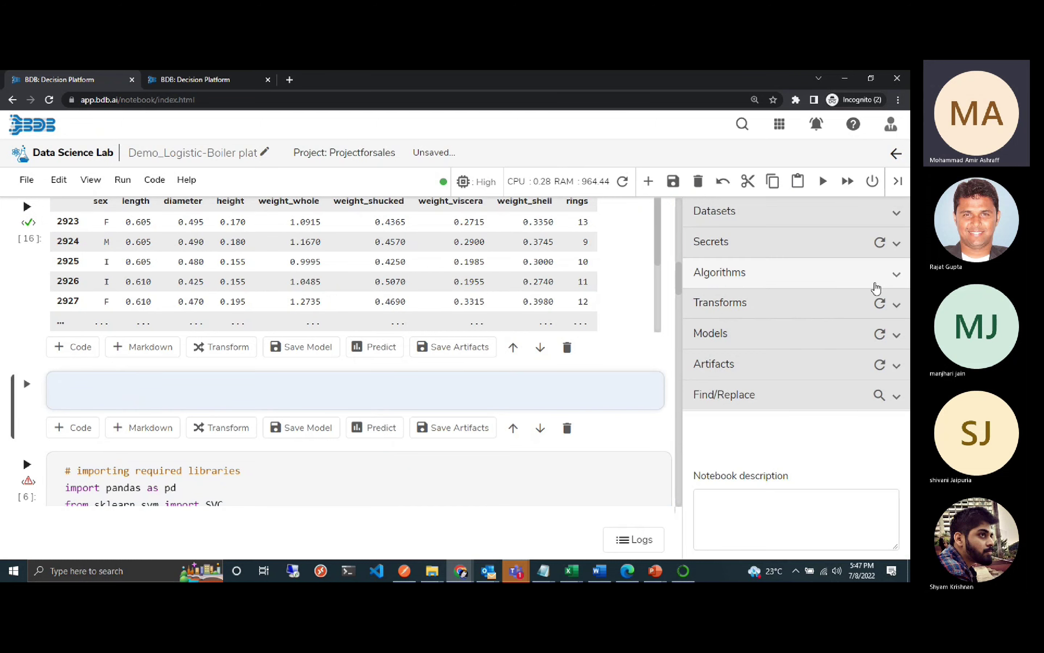
Open the list of built-in algorithms and review the Regression options from Linear Regression to GBM Regressor.
{"action": "left_click", "coordinate": [898, 274]}
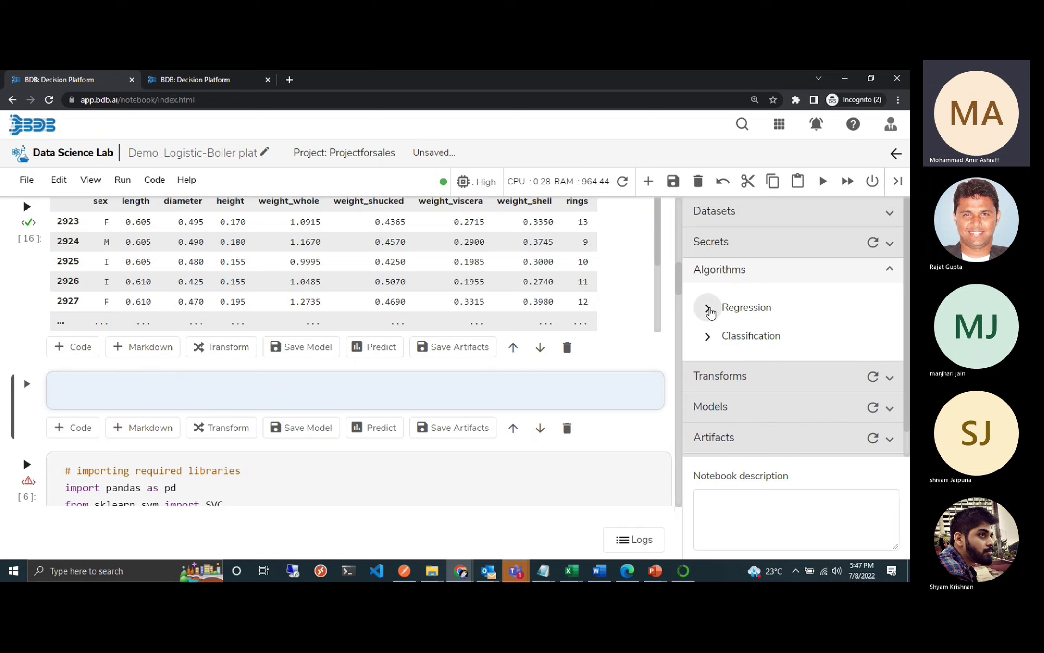
{"action": "left_click", "coordinate": [708, 309]}
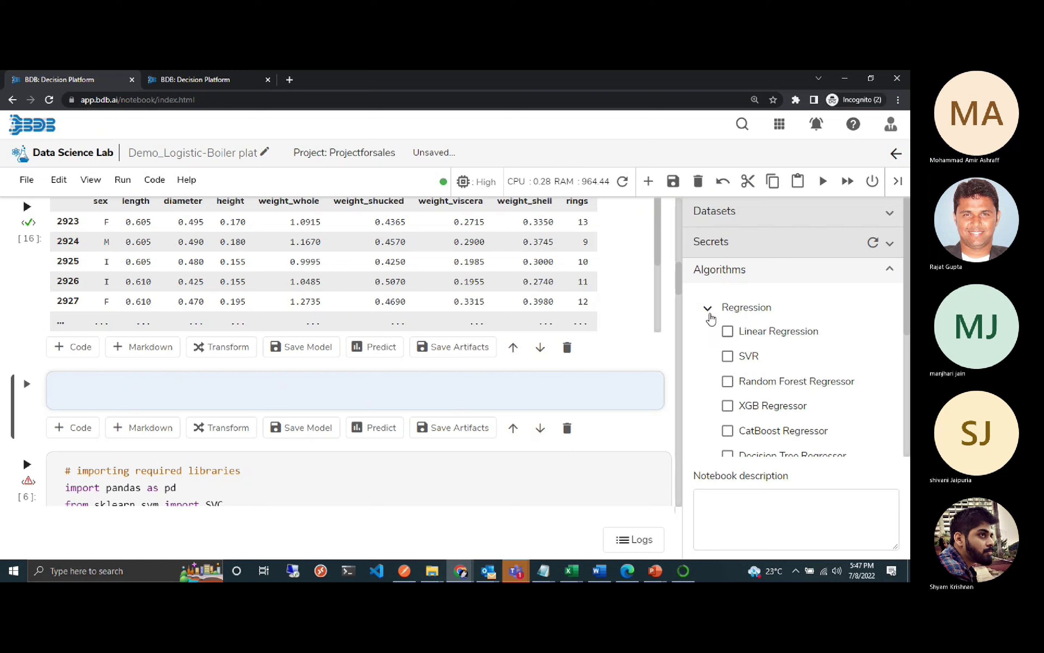
{"action": "left_click", "coordinate": [709, 315]}
{"action": "left_click", "coordinate": [709, 314]}
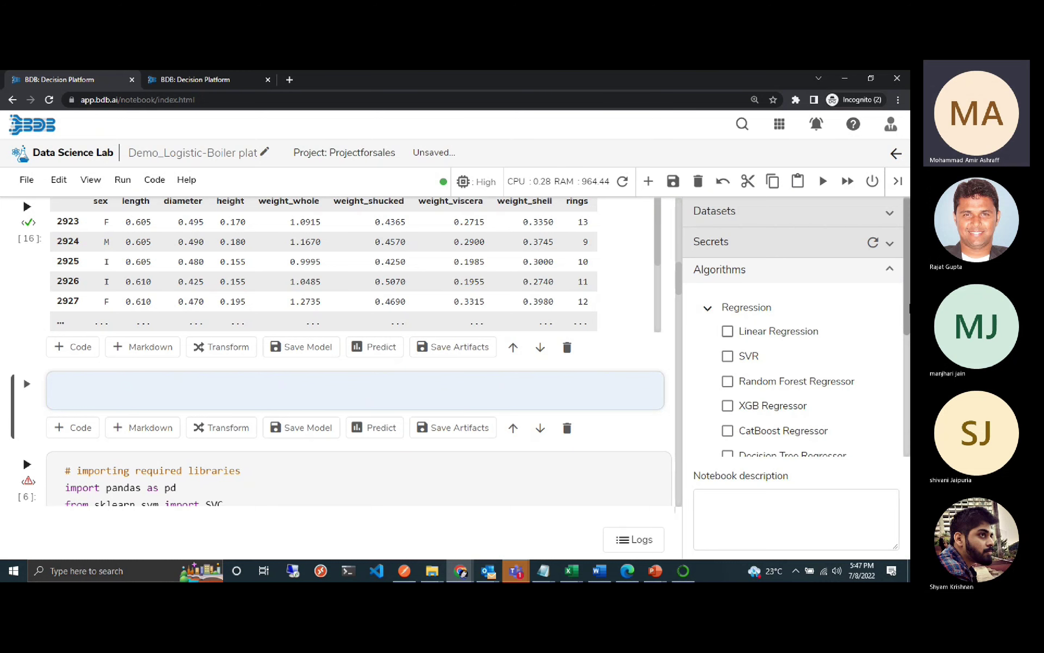
{"action": "left_click_drag", "start_coordinate": [909, 309], "coordinate": [909, 367]}
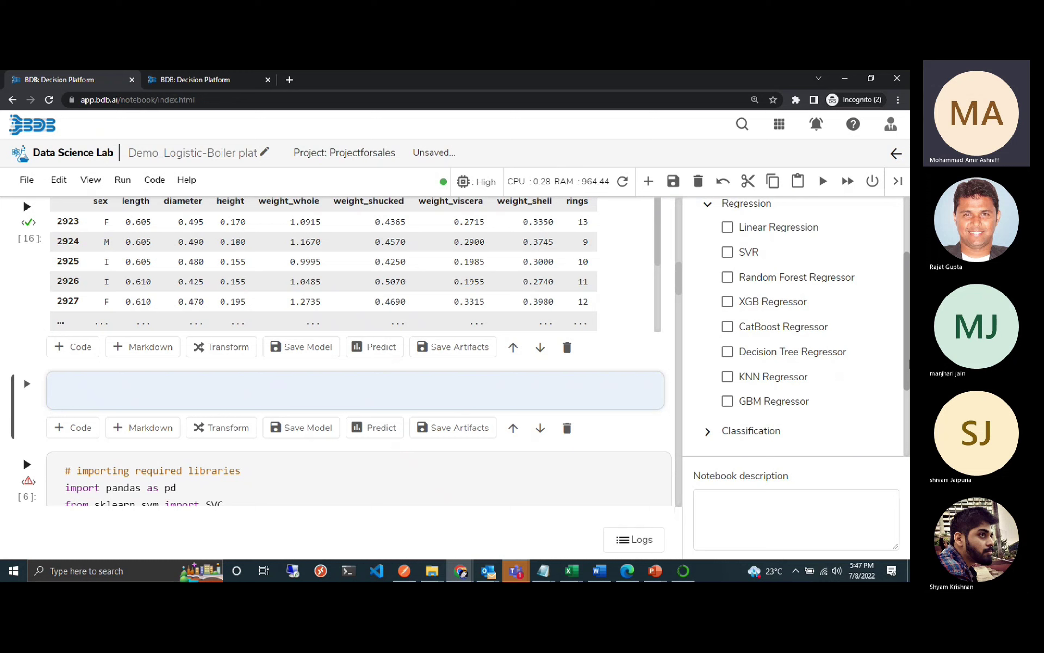
{"action": "left_click_drag", "start_coordinate": [909, 366], "coordinate": [909, 370]}
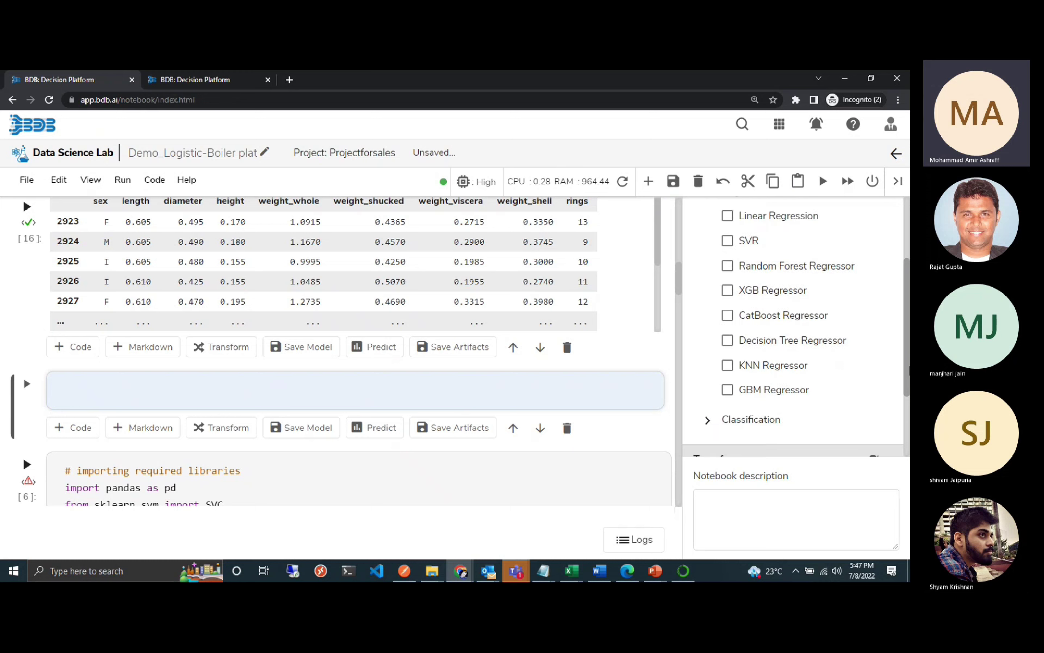
{"action": "scroll", "coordinate": [719, 261], "scroll_direction": "up", "scroll_amount": 2}
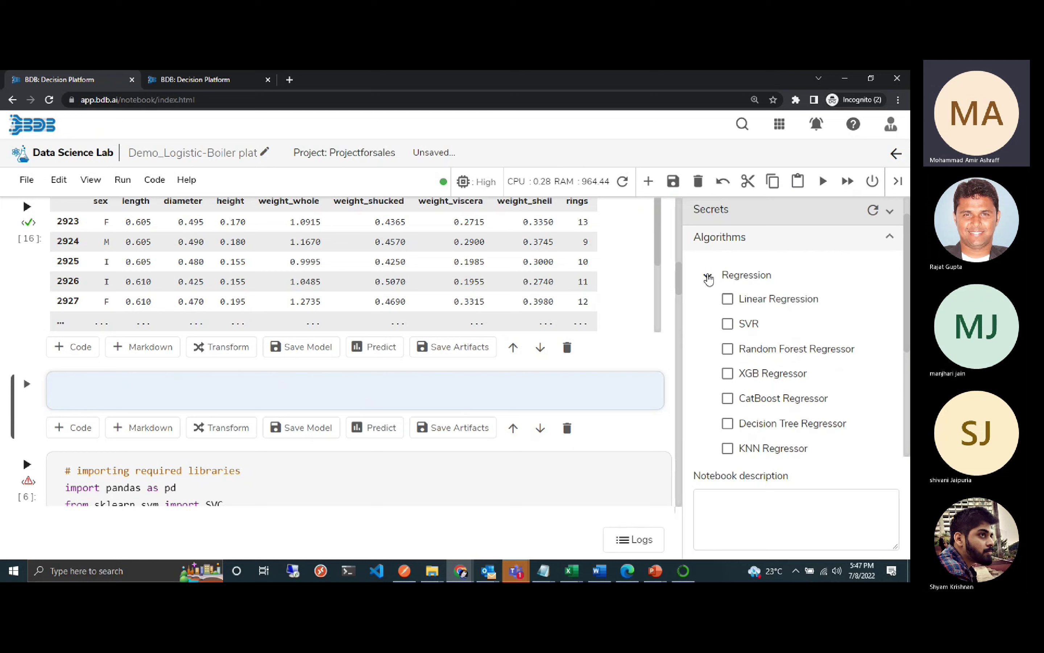
Insert the SVC classification boilerplate into the empty code cell and select its <train_data> placeholder.
{"action": "left_click", "coordinate": [708, 277]}
{"action": "left_click", "coordinate": [707, 309]}
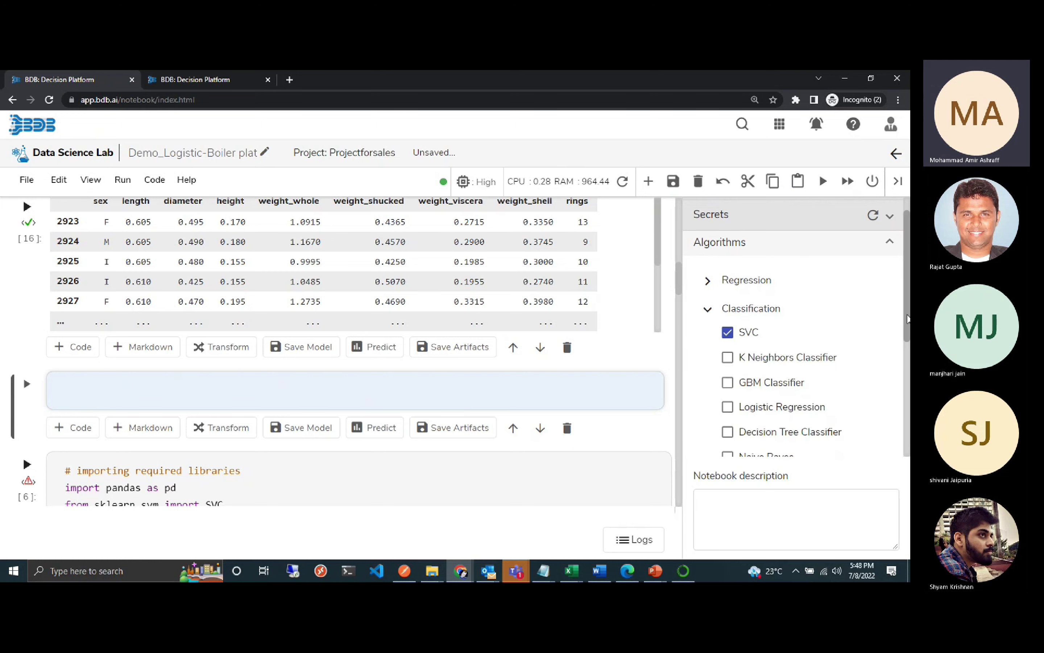
{"action": "mouse_move", "coordinate": [907, 320]}
{"action": "left_mouse_down"}
{"action": "mouse_move", "coordinate": [910, 393]}
{"action": "mouse_move", "coordinate": [909, 337]}
{"action": "left_mouse_up"}
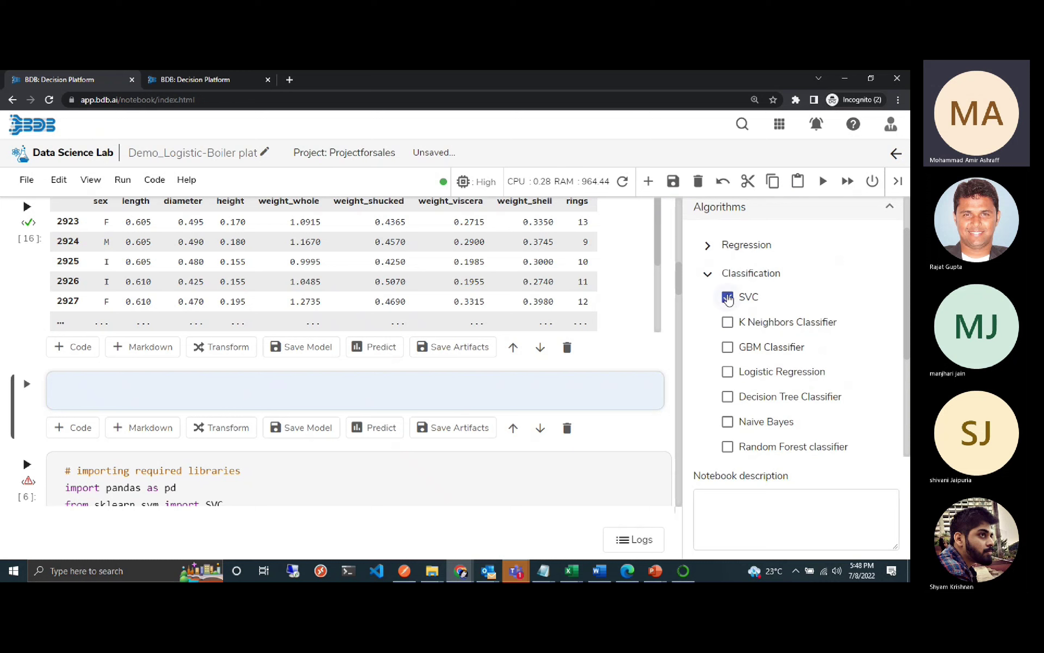
{"action": "left_click", "coordinate": [728, 297]}
{"action": "left_click", "coordinate": [632, 389]}
{"action": "left_click", "coordinate": [728, 298]}
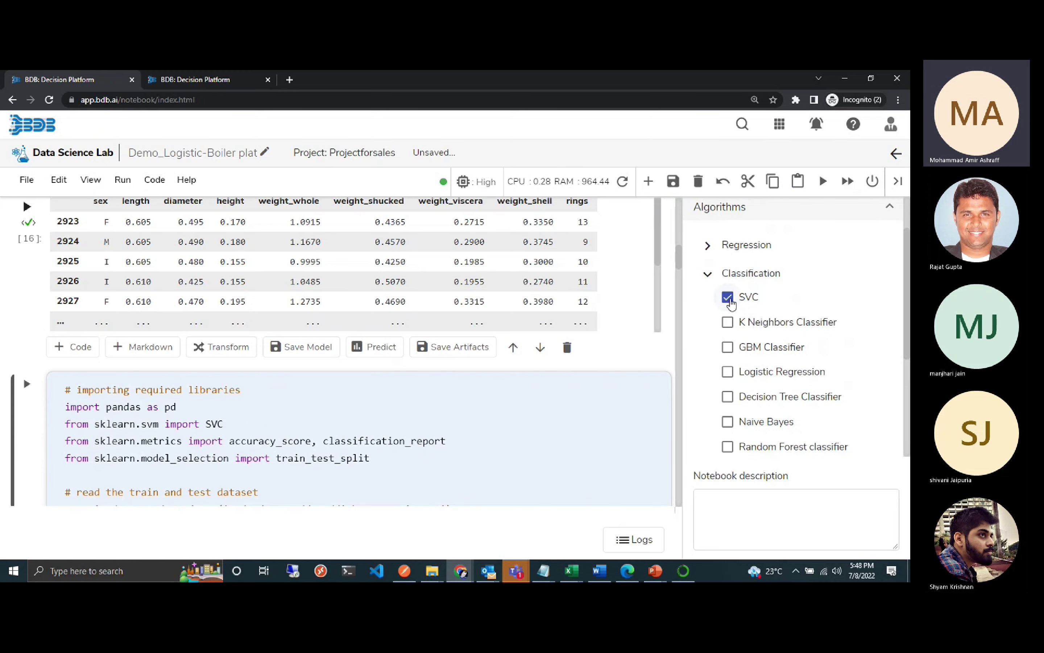
{"action": "scroll", "coordinate": [680, 269], "scroll_direction": "down", "scroll_amount": 2}
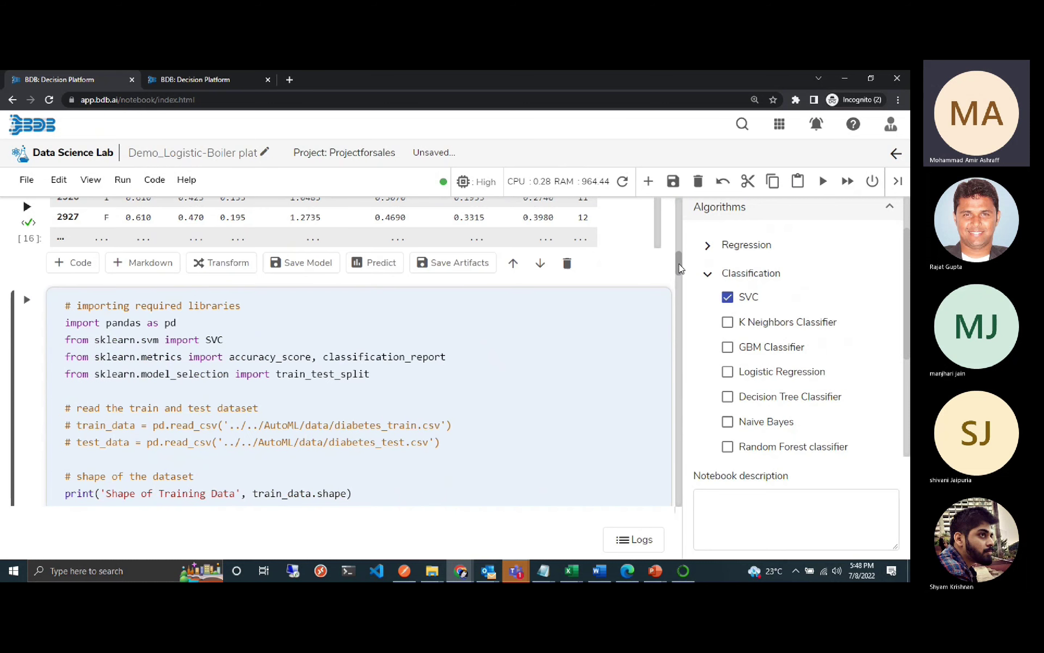
{"action": "mouse_move", "coordinate": [680, 268]}
{"action": "left_mouse_down"}
{"action": "mouse_move", "coordinate": [679, 347]}
{"action": "mouse_move", "coordinate": [679, 266]}
{"action": "mouse_move", "coordinate": [679, 286]}
{"action": "left_mouse_up"}
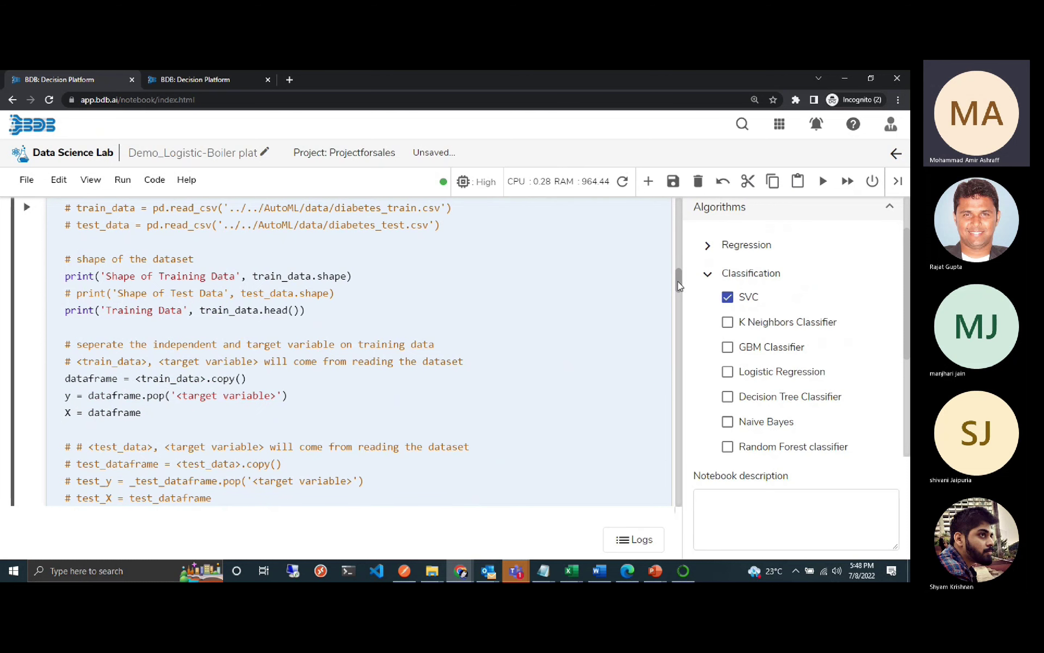
{"action": "left_click", "coordinate": [205, 379]}
{"action": "left_click_drag", "start_coordinate": [204, 379], "coordinate": [137, 379]}
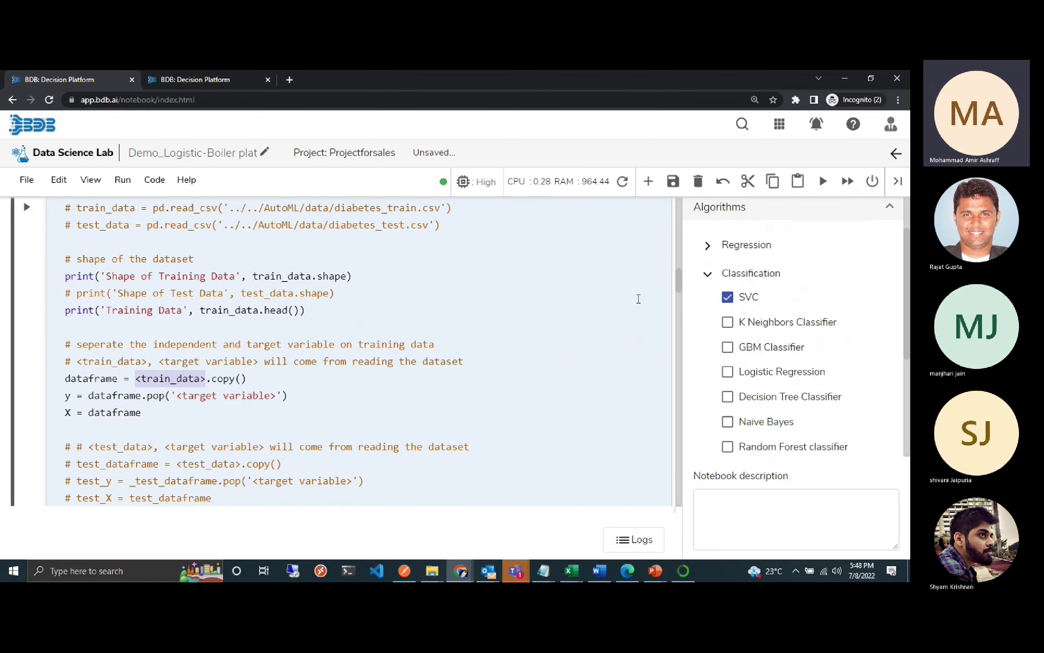
Run the already adapted SVC cell that uses df_Abalone as the dataframe and 'sex' as the target variable.
{"action": "left_click_drag", "start_coordinate": [681, 276], "coordinate": [688, 367]}
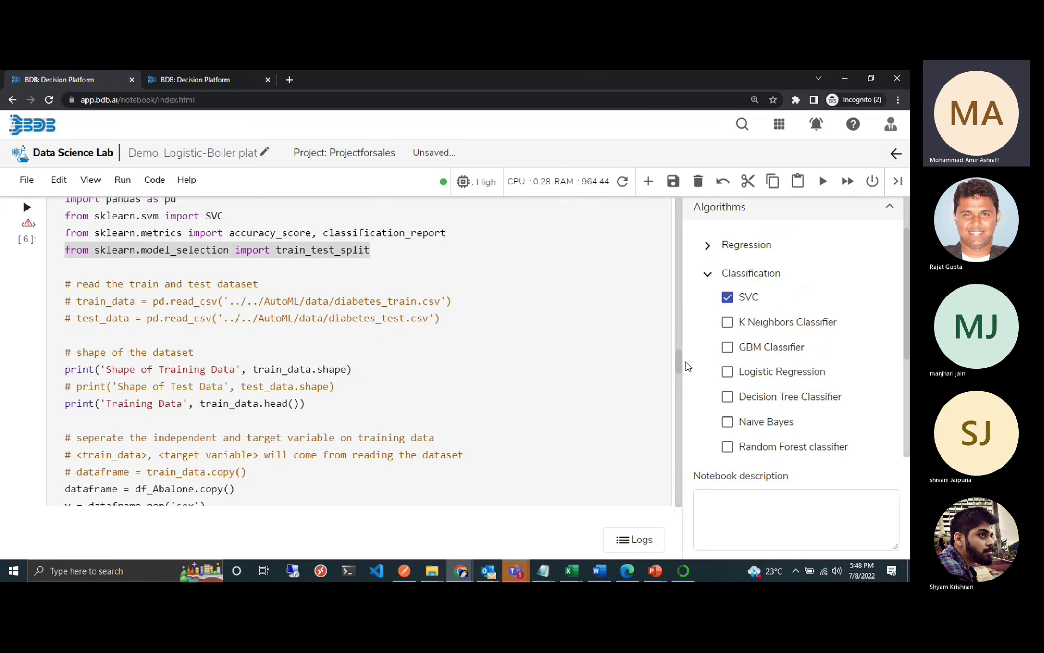
{"action": "left_click_drag", "start_coordinate": [678, 361], "coordinate": [679, 381]}
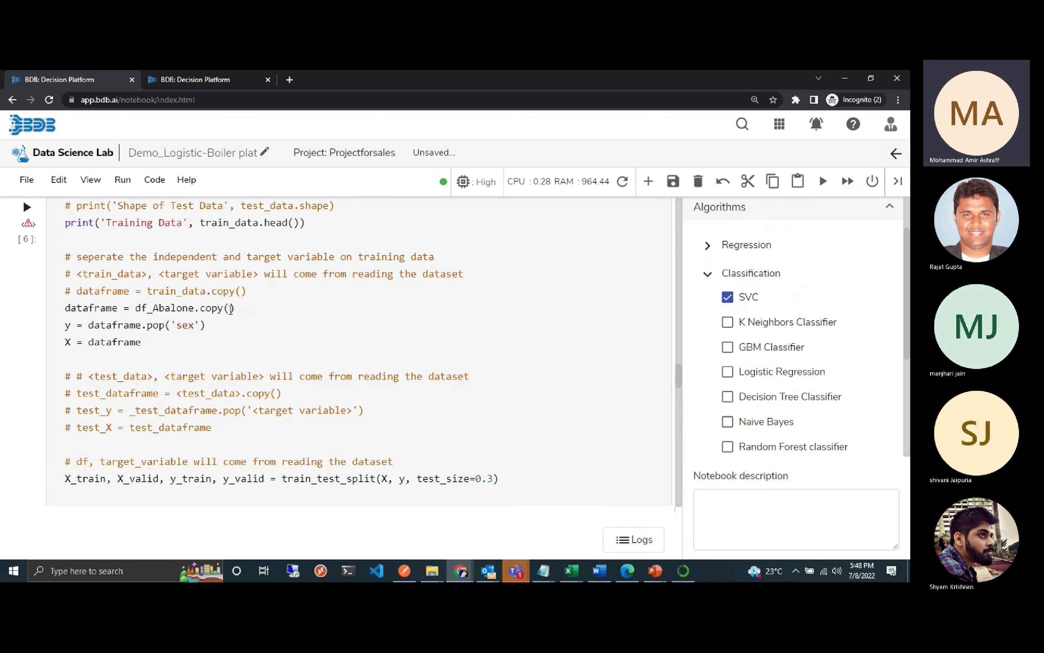
{"action": "left_click", "coordinate": [195, 308]}
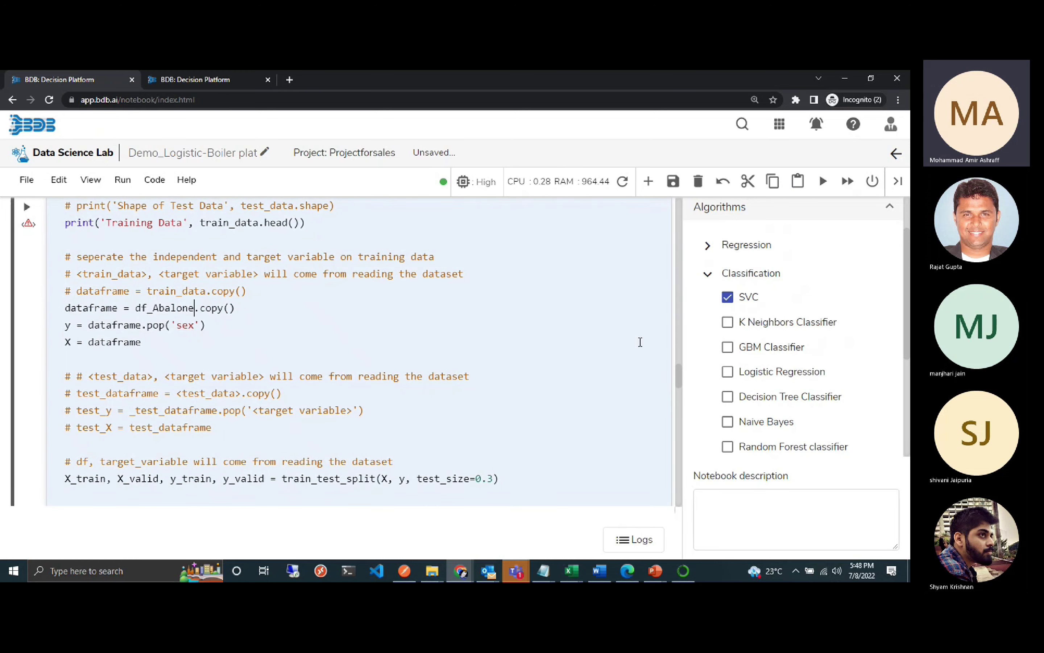
{"action": "left_click_drag", "start_coordinate": [679, 373], "coordinate": [684, 413]}
{"action": "left_click", "coordinate": [629, 399]}
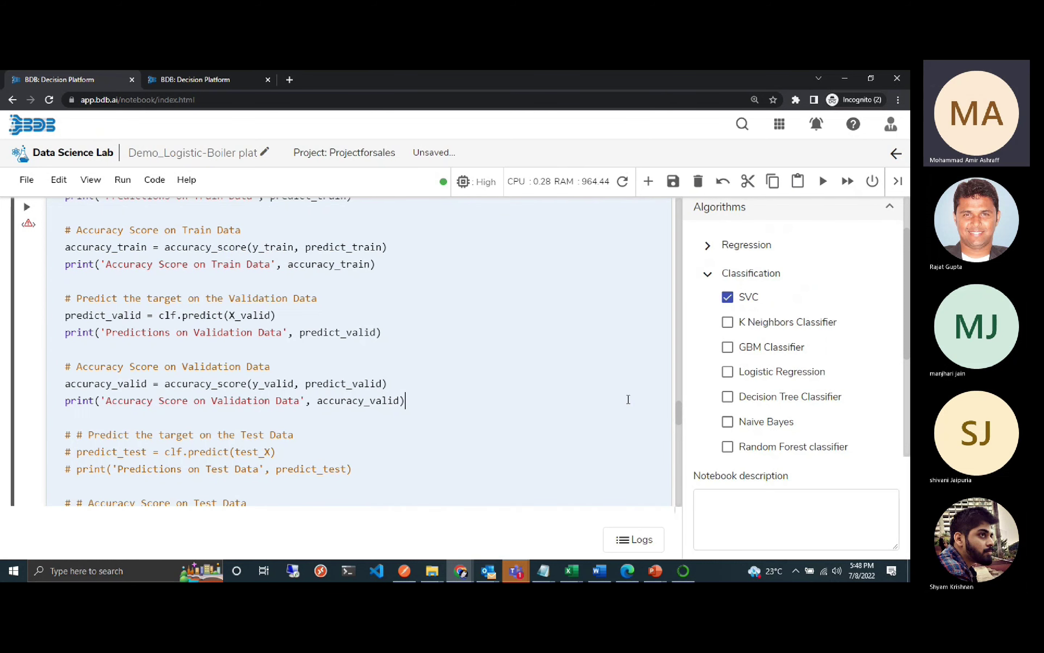
{"action": "key", "text": "shift+Return"}
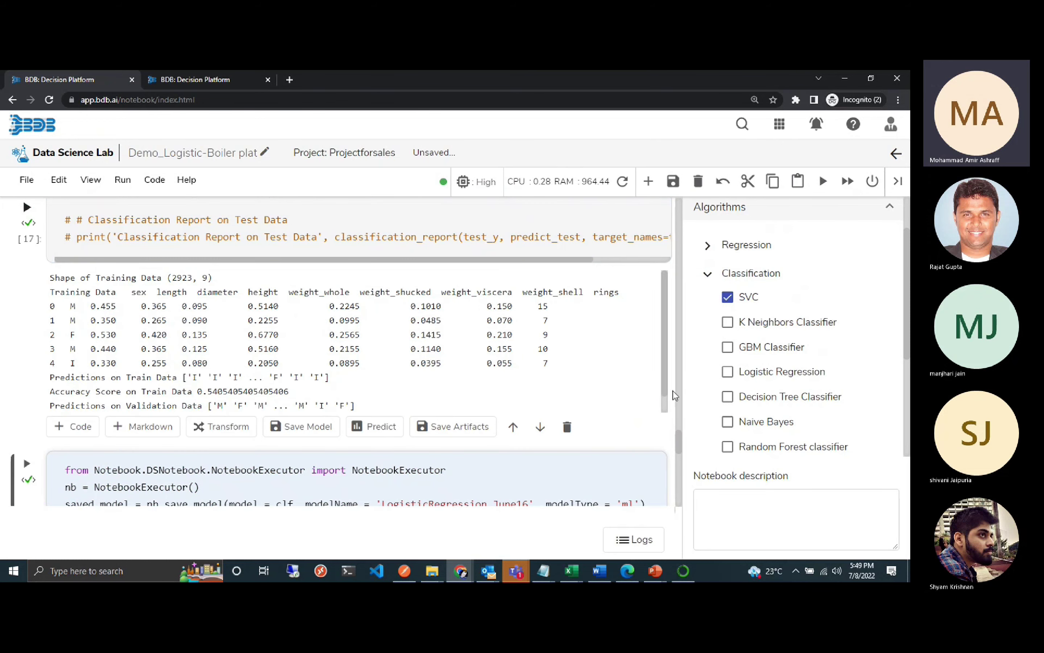
Review the adapted SVC cell's code and output, along with the model saving, loading and prediction cells below it.
{"action": "left_click_drag", "start_coordinate": [678, 443], "coordinate": [676, 356]}
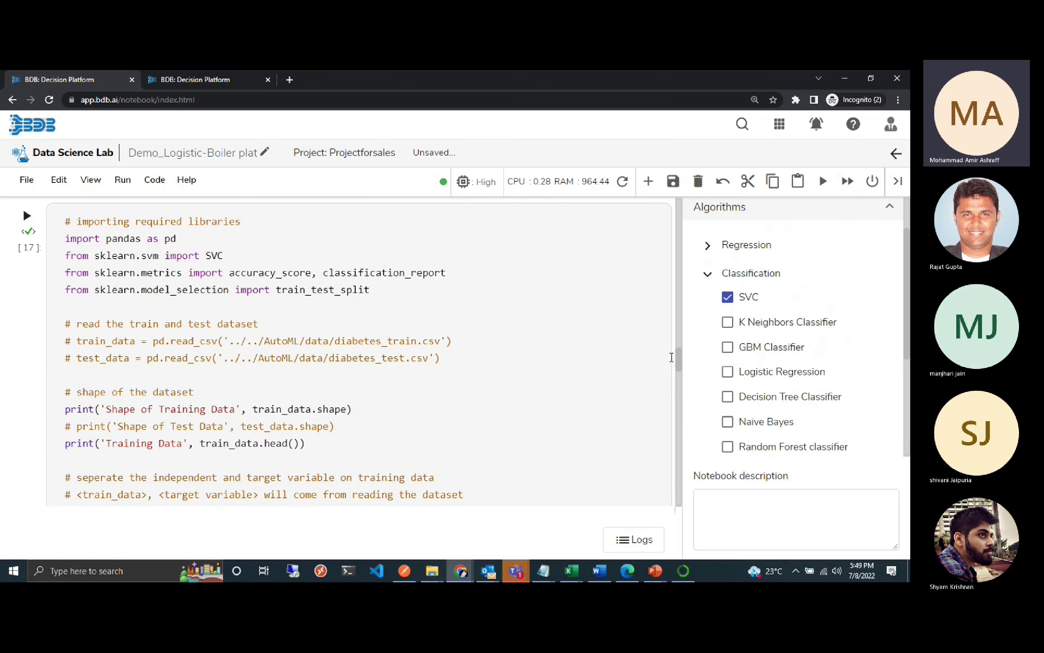
{"action": "left_click", "coordinate": [617, 333]}
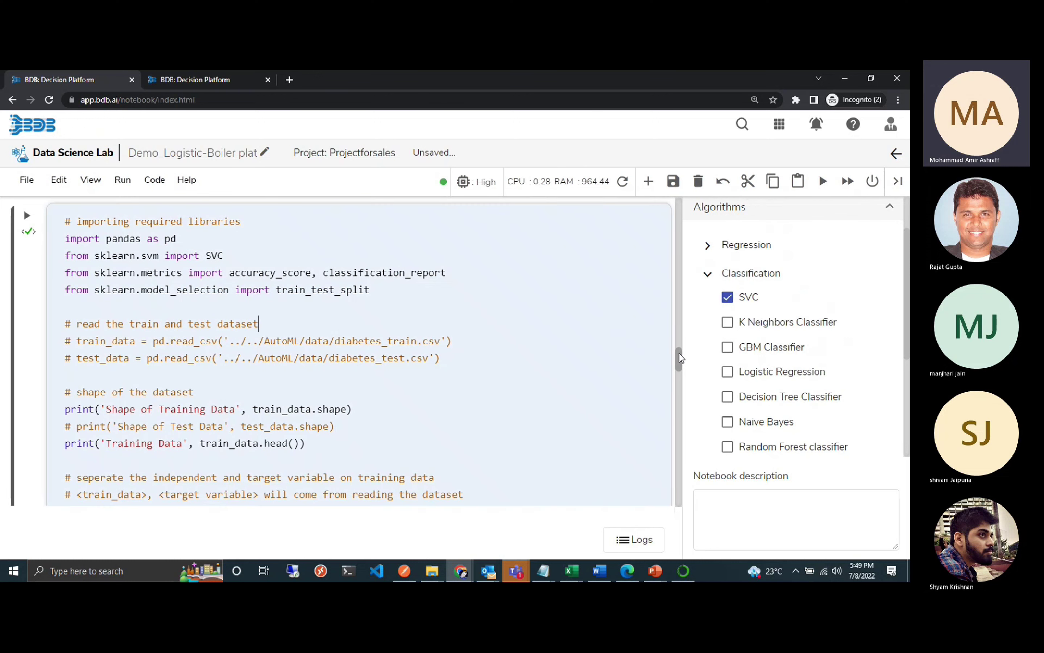
{"action": "left_click_drag", "start_coordinate": [680, 359], "coordinate": [679, 365]}
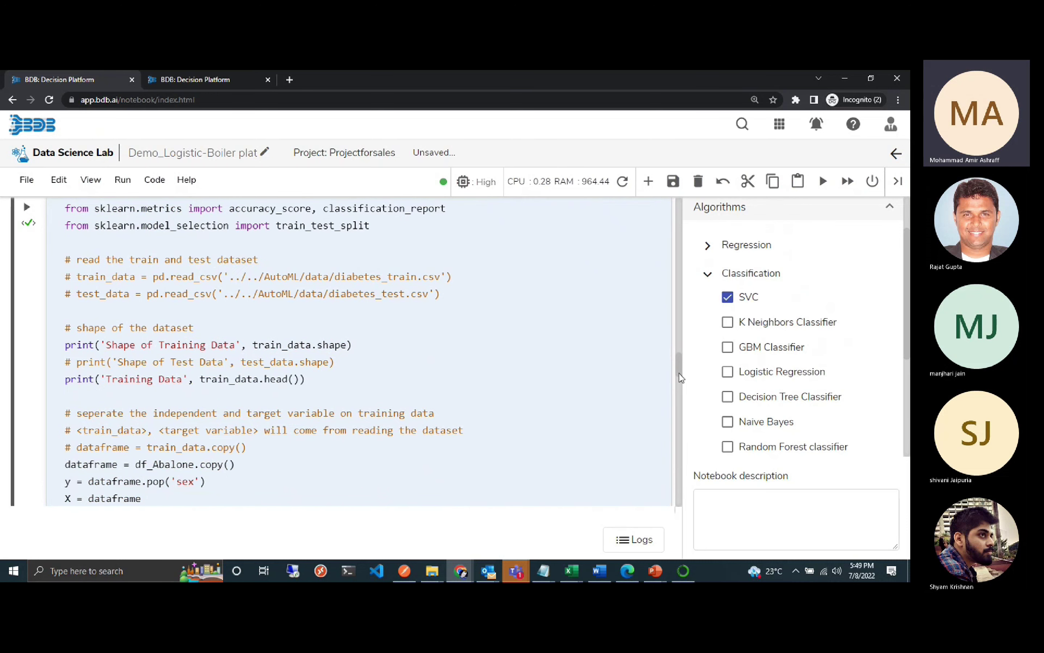
{"action": "left_click_drag", "start_coordinate": [678, 362], "coordinate": [679, 456]}
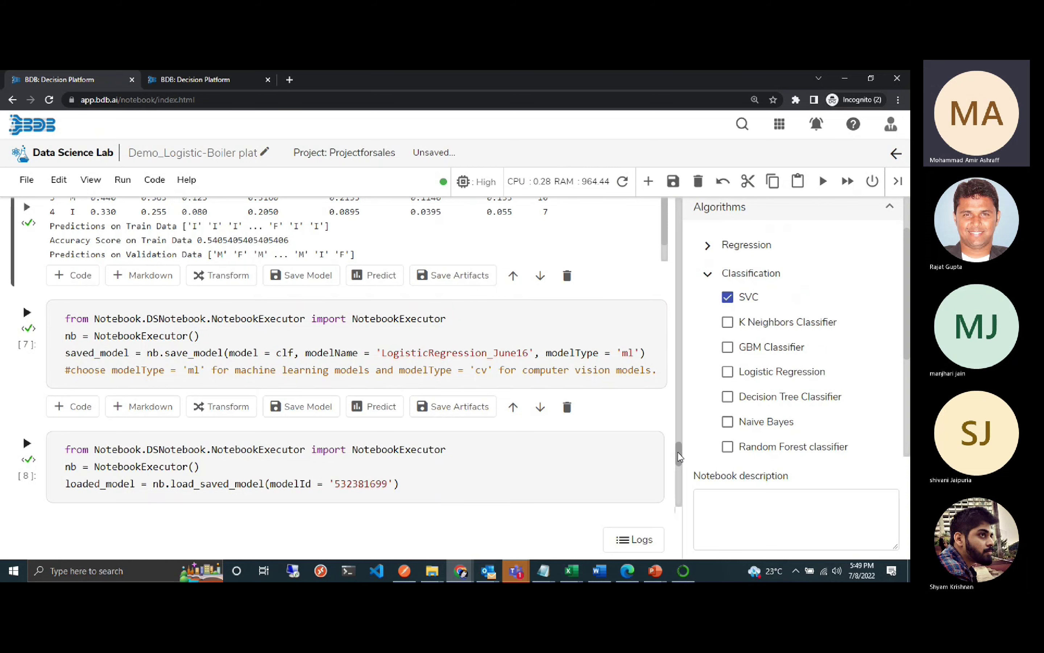
{"action": "mouse_move", "coordinate": [678, 457]}
{"action": "left_mouse_down"}
{"action": "mouse_move", "coordinate": [678, 475]}
{"action": "mouse_move", "coordinate": [678, 454]}
{"action": "left_mouse_up"}
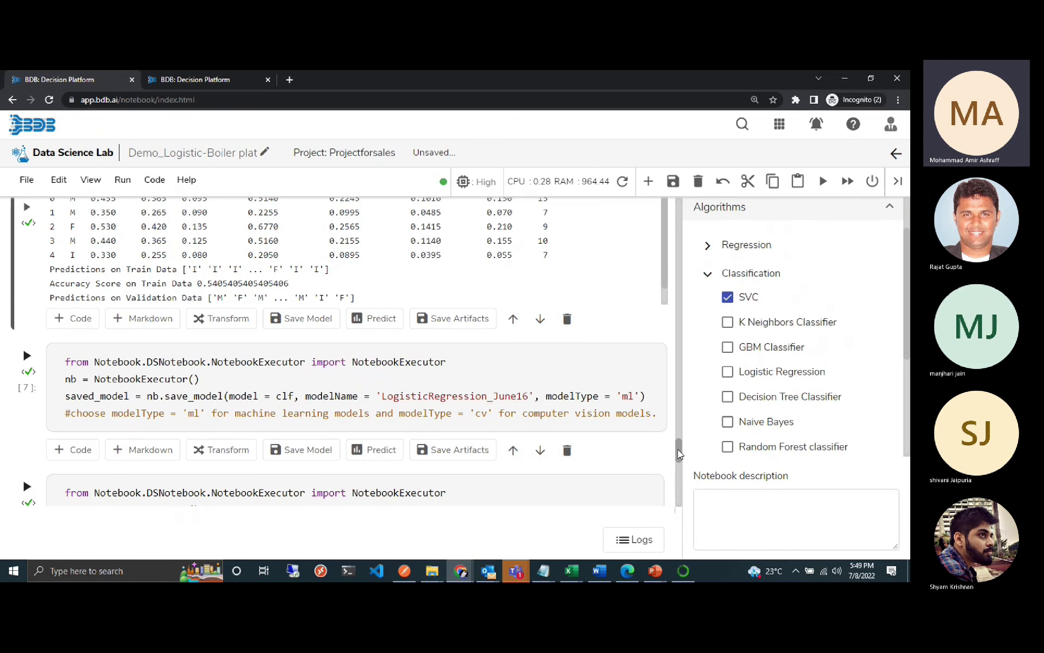
{"action": "left_click", "coordinate": [605, 362]}
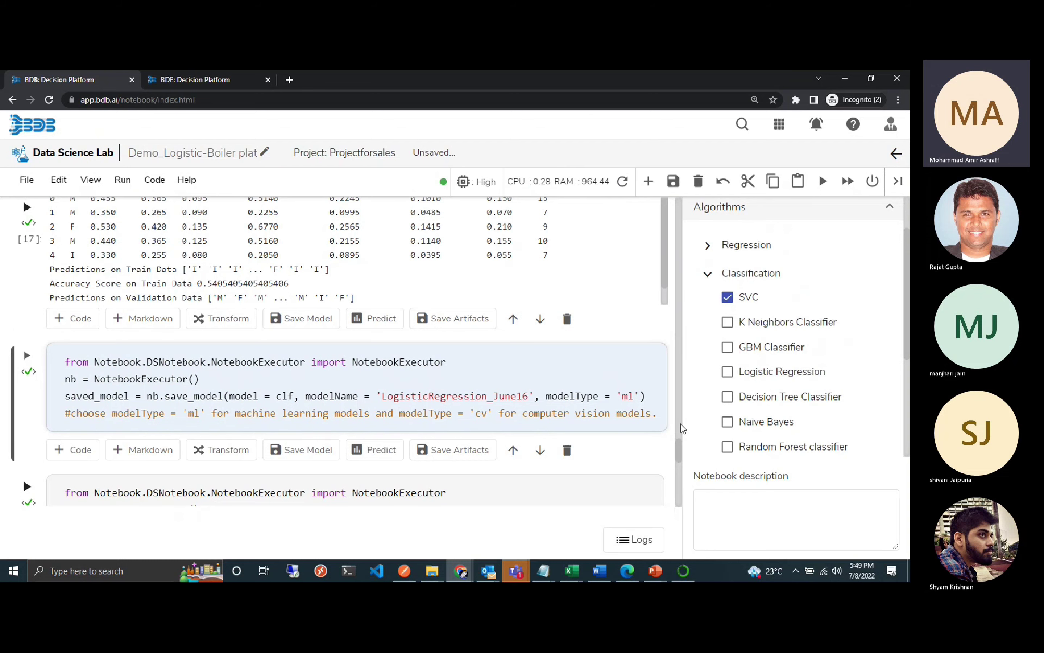
{"action": "left_click_drag", "start_coordinate": [680, 461], "coordinate": [681, 487]}
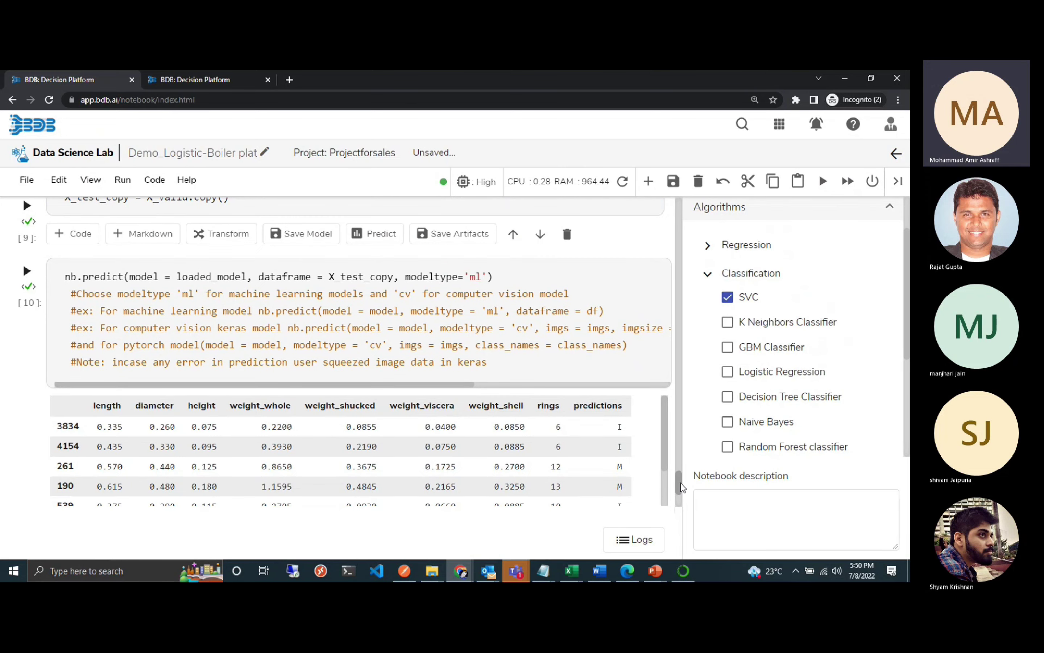
{"action": "left_click_drag", "start_coordinate": [682, 487], "coordinate": [678, 381]}
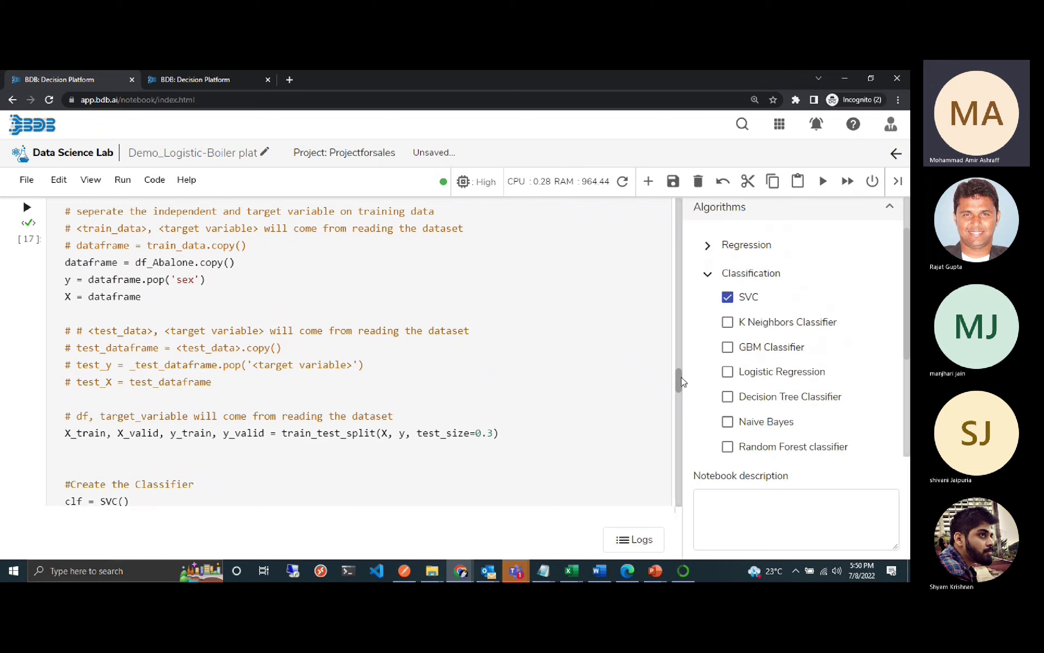
Add an empty code cell above the SVC cell and insert the Decision Tree Classifier boilerplate into it.
{"action": "left_click_drag", "start_coordinate": [682, 382], "coordinate": [676, 349]}
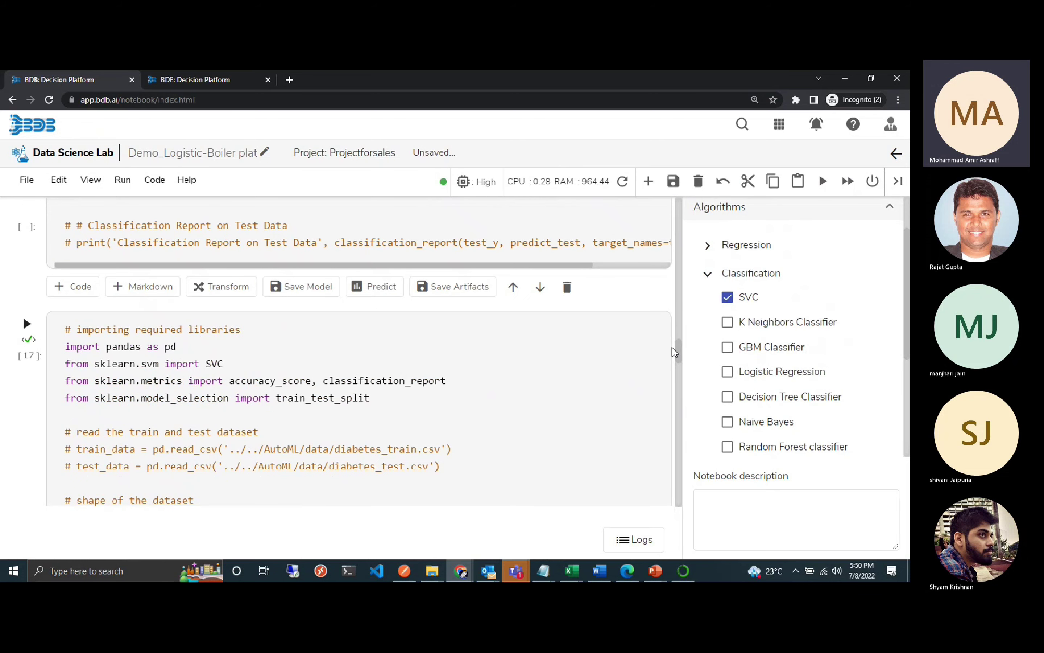
{"action": "left_click", "coordinate": [82, 287]}
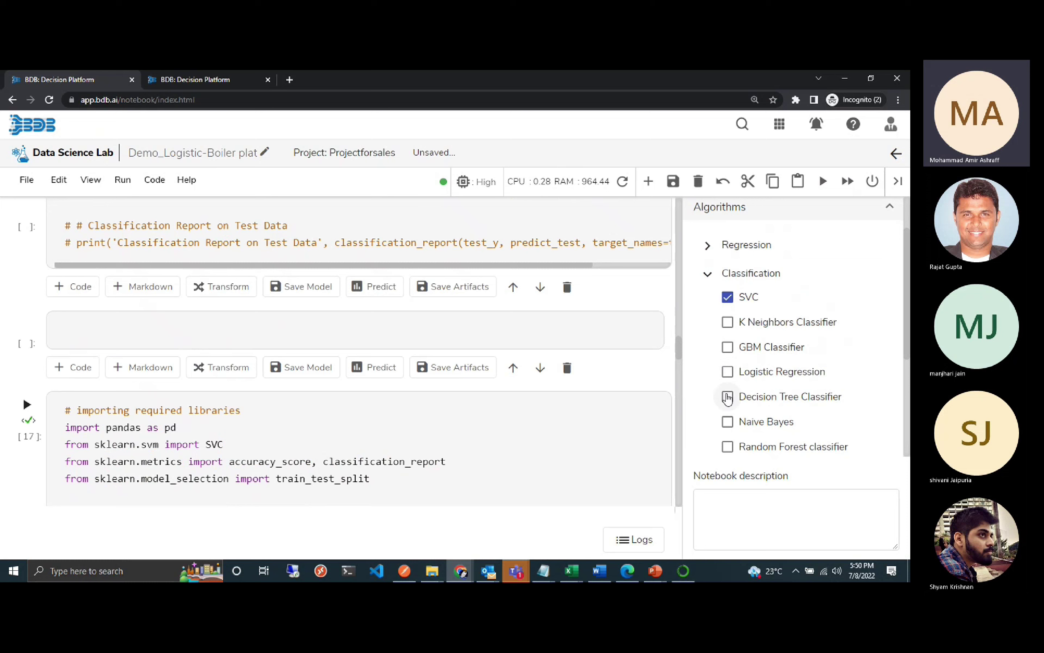
{"action": "left_click", "coordinate": [728, 397]}
{"action": "left_click", "coordinate": [595, 341]}
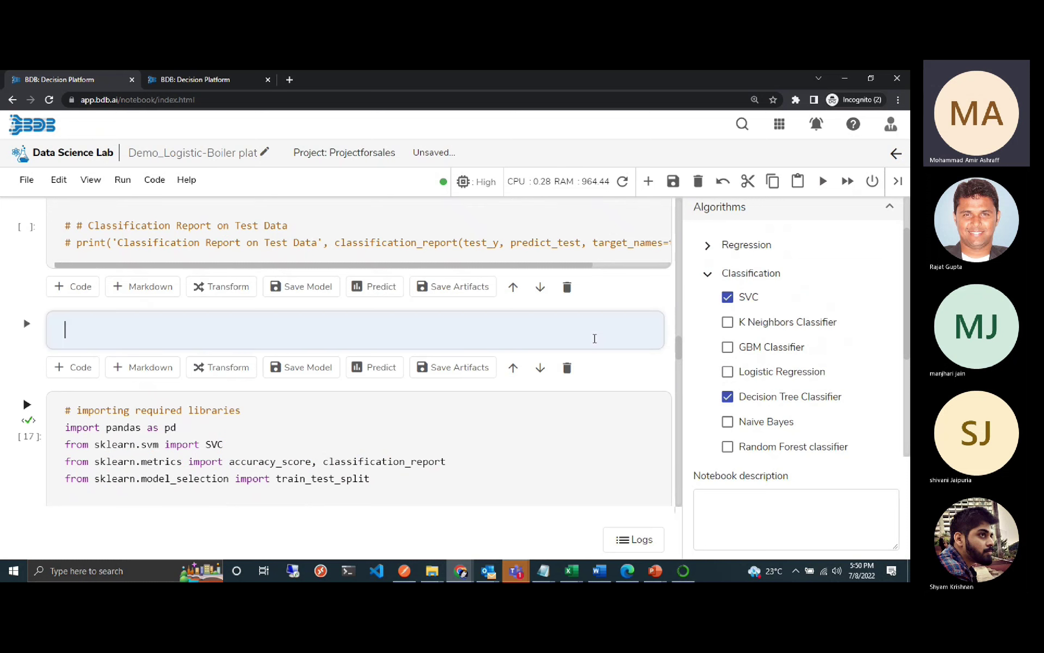
{"action": "left_click", "coordinate": [729, 398]}
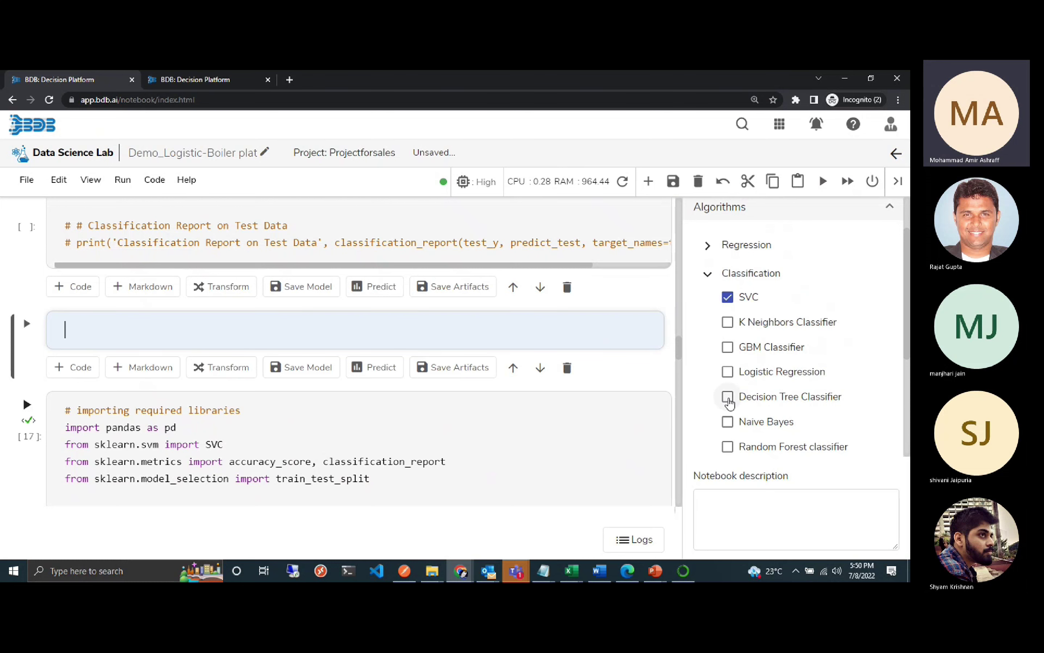
{"action": "left_click", "coordinate": [728, 397]}
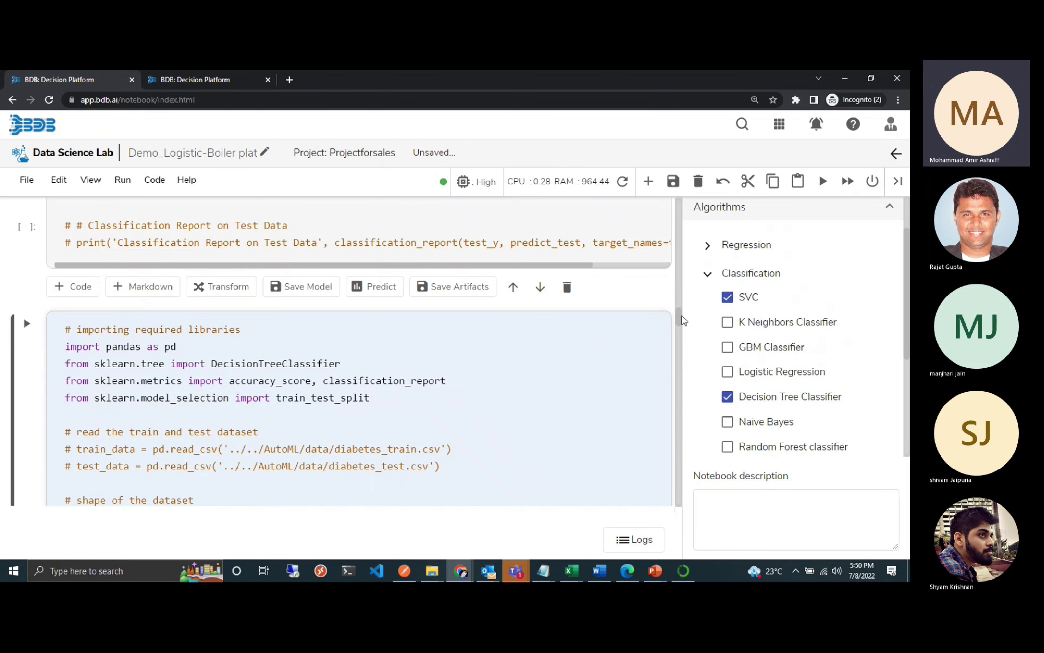
Point out the <train_data> placeholder in the Decision Tree cell and save the notebook.
{"action": "left_click_drag", "start_coordinate": [679, 318], "coordinate": [680, 342]}
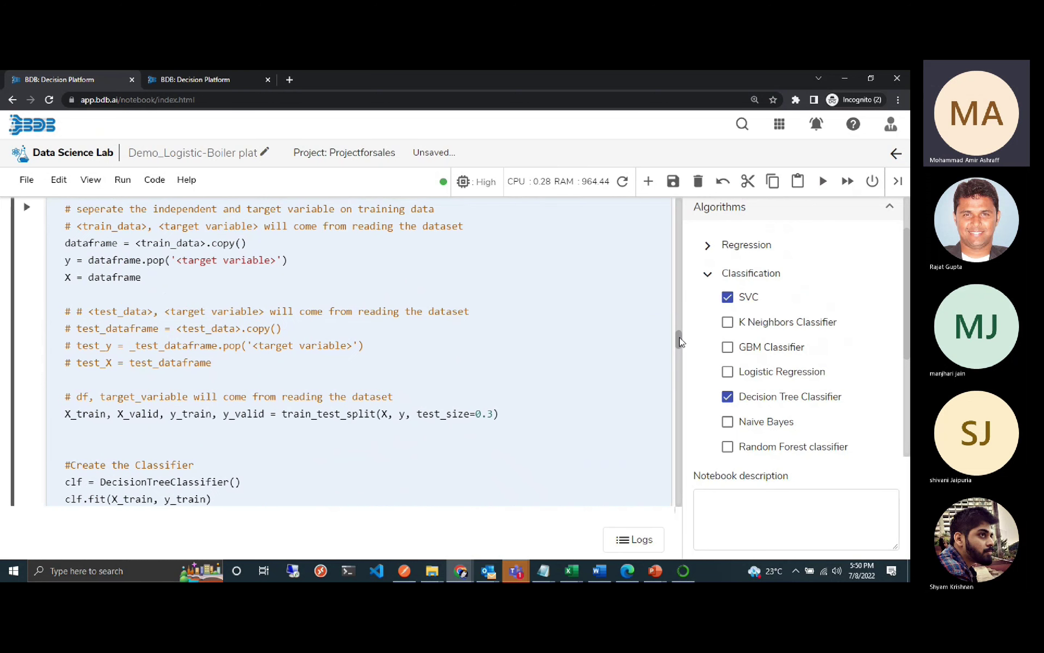
{"action": "double_click", "coordinate": [206, 243]}
{"action": "double_click", "coordinate": [202, 242]}
{"action": "left_click", "coordinate": [372, 272]}
{"action": "scroll", "coordinate": [680, 341], "scroll_direction": "down", "scroll_amount": 1}
{"action": "key", "text": "ctrl+s"}
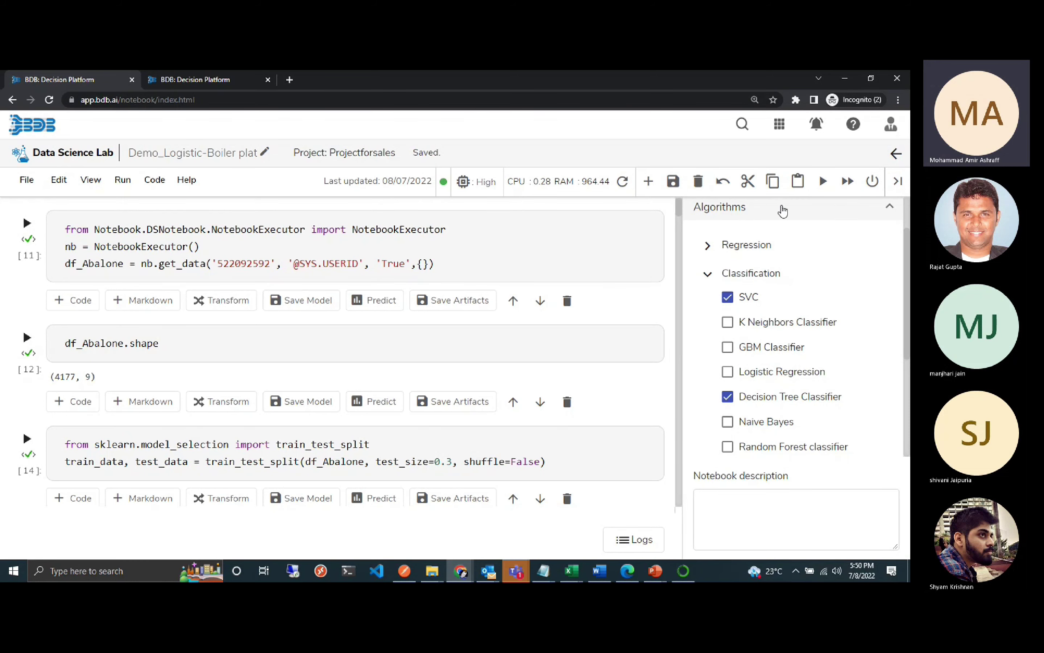
Leave the notebook and open the project's utility scripts to examine the Utiity_Edit_V16.py entry.
{"action": "left_click", "coordinate": [892, 156]}
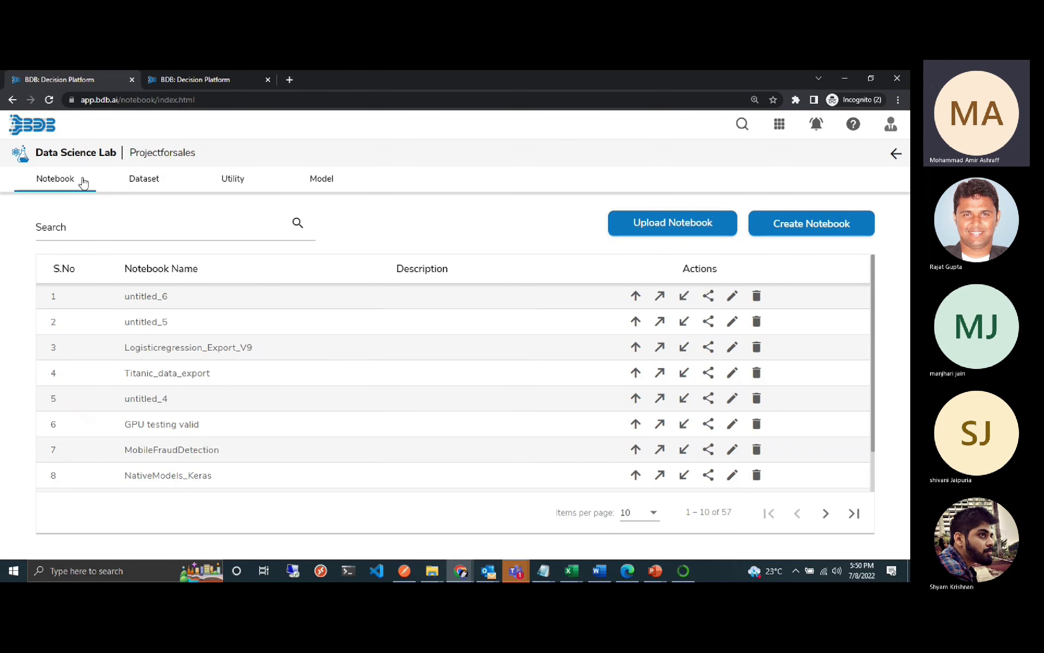
{"action": "left_click", "coordinate": [232, 179]}
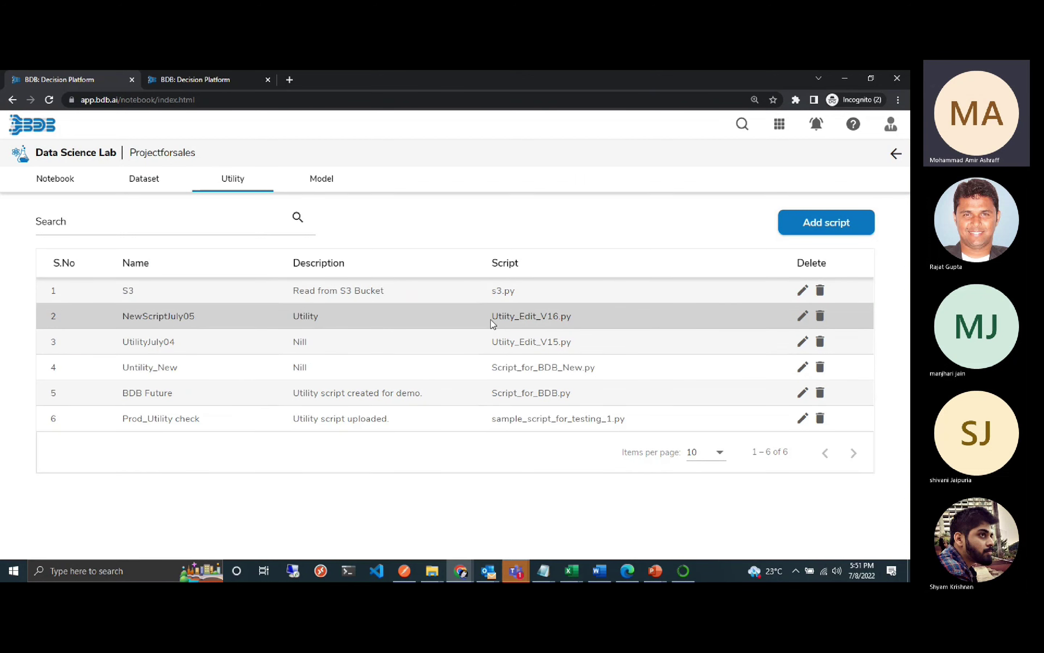
{"action": "left_click_drag", "start_coordinate": [491, 316], "coordinate": [574, 324]}
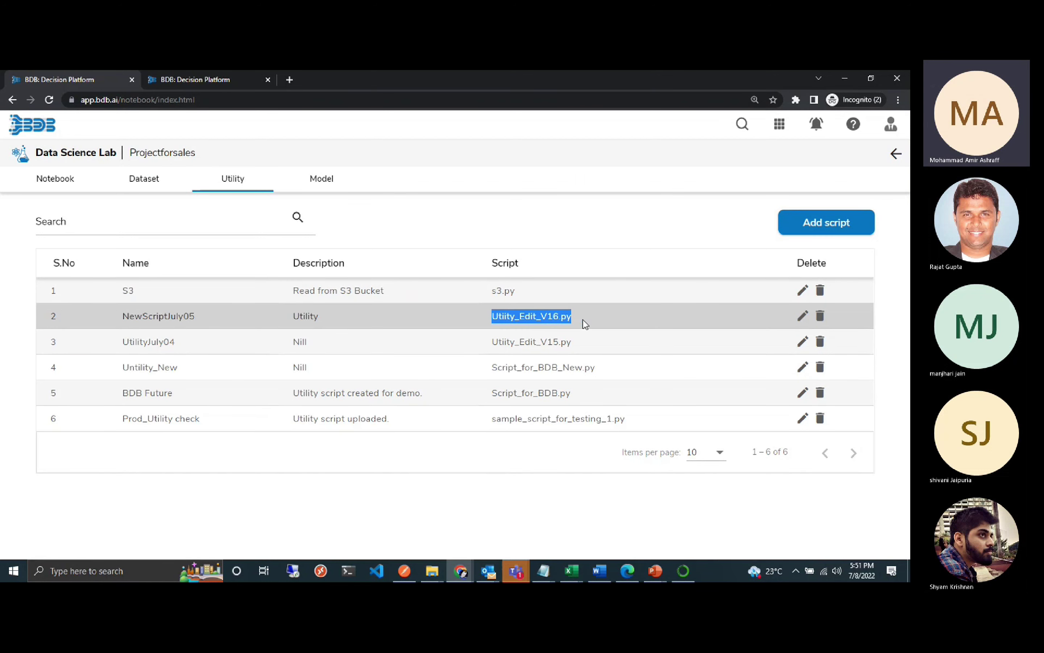
{"action": "left_click", "coordinate": [582, 324]}
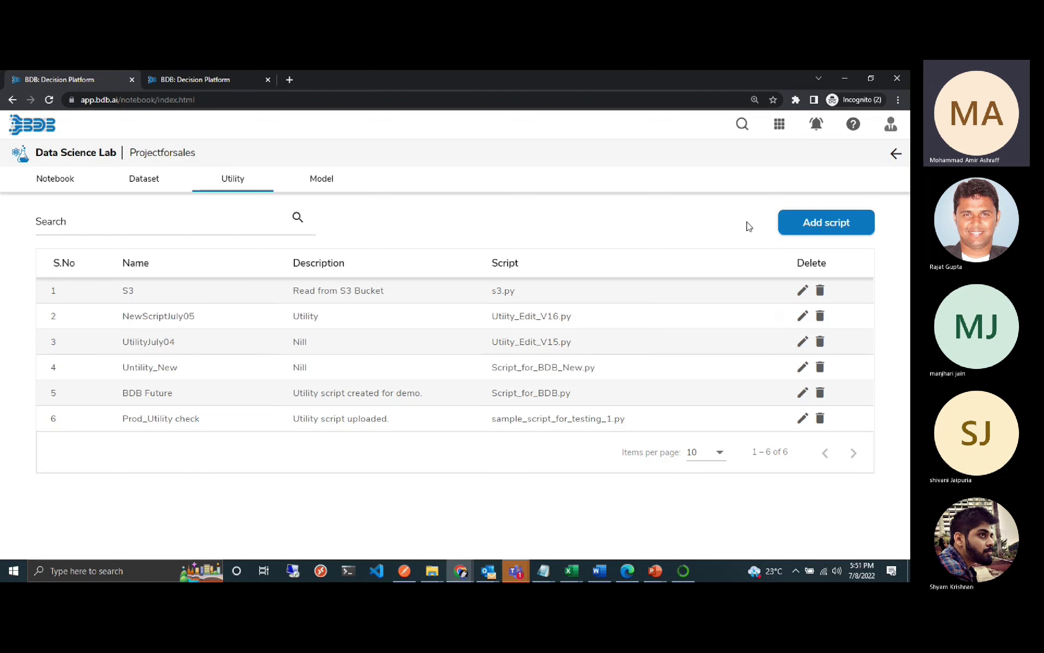
Start adding a utility script and copy the work folder's path from File Explorer for its file selection.
{"action": "left_click", "coordinate": [798, 232]}
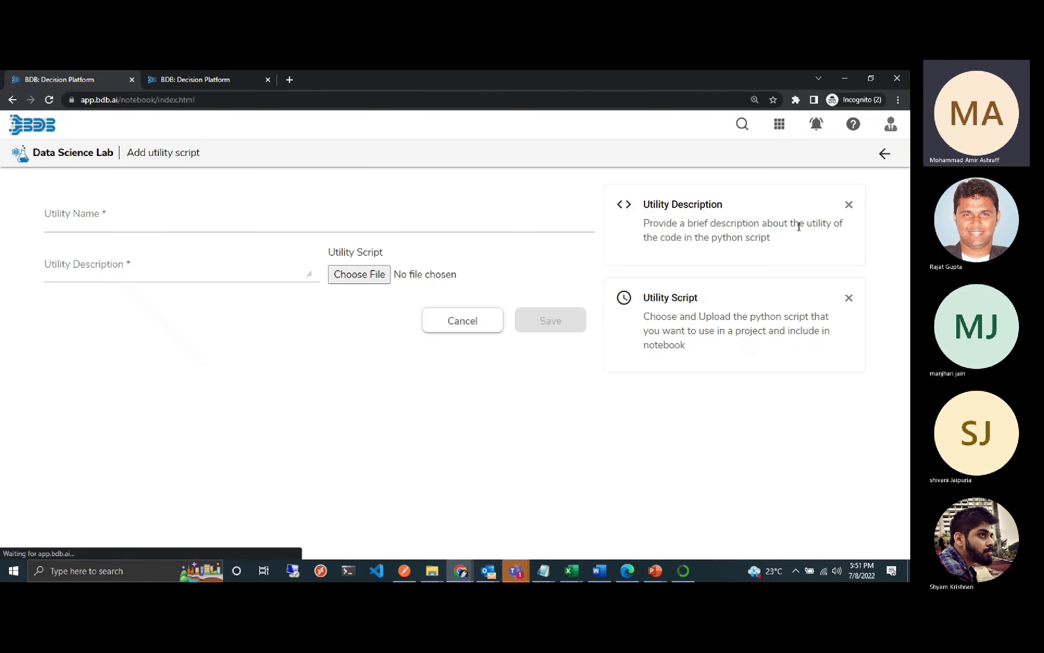
{"action": "left_click", "coordinate": [375, 276]}
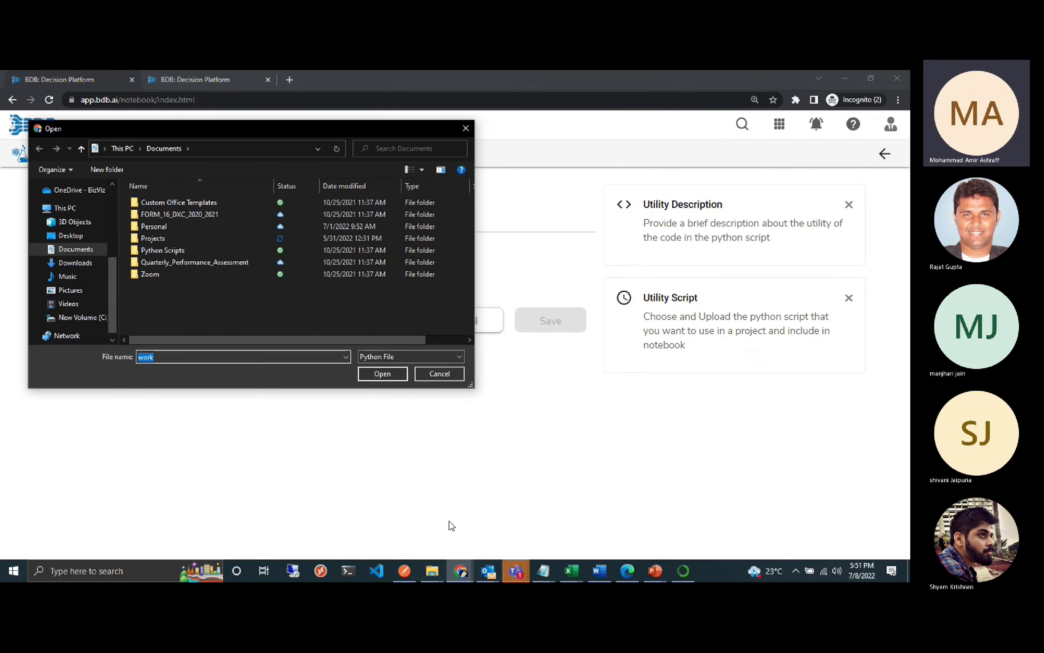
{"action": "mouse_move", "coordinate": [436, 579]}
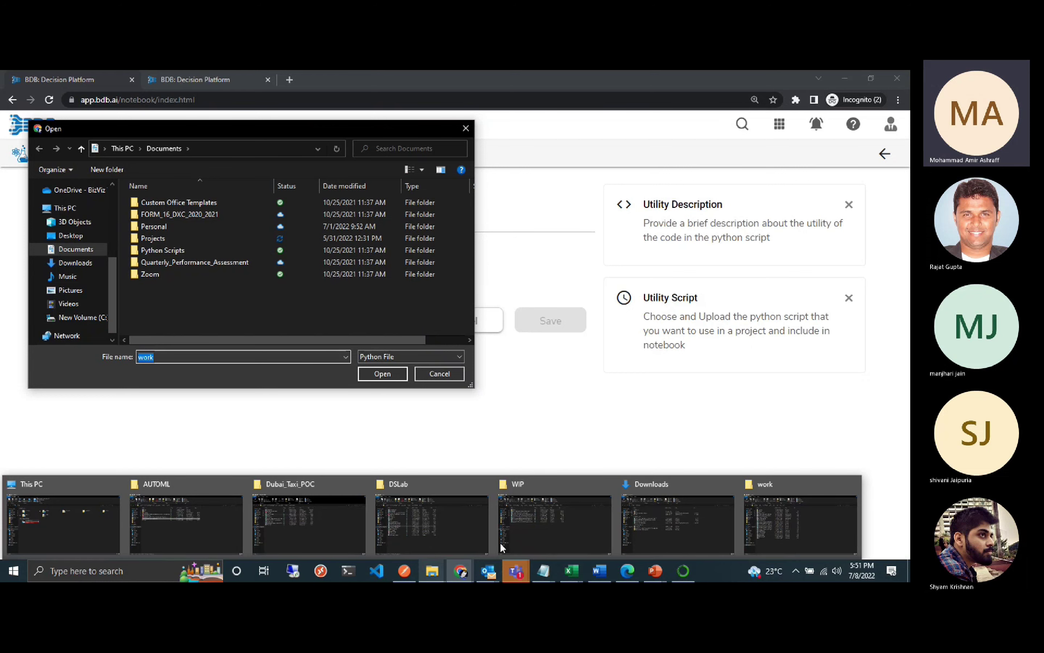
{"action": "left_click", "coordinate": [800, 524]}
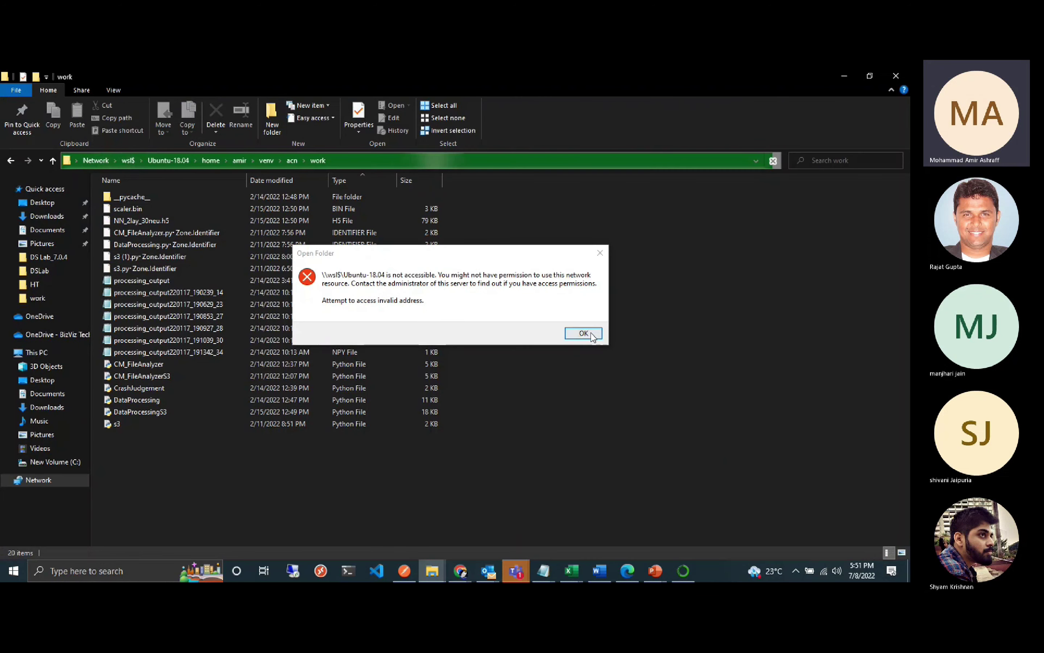
{"action": "left_click", "coordinate": [592, 333]}
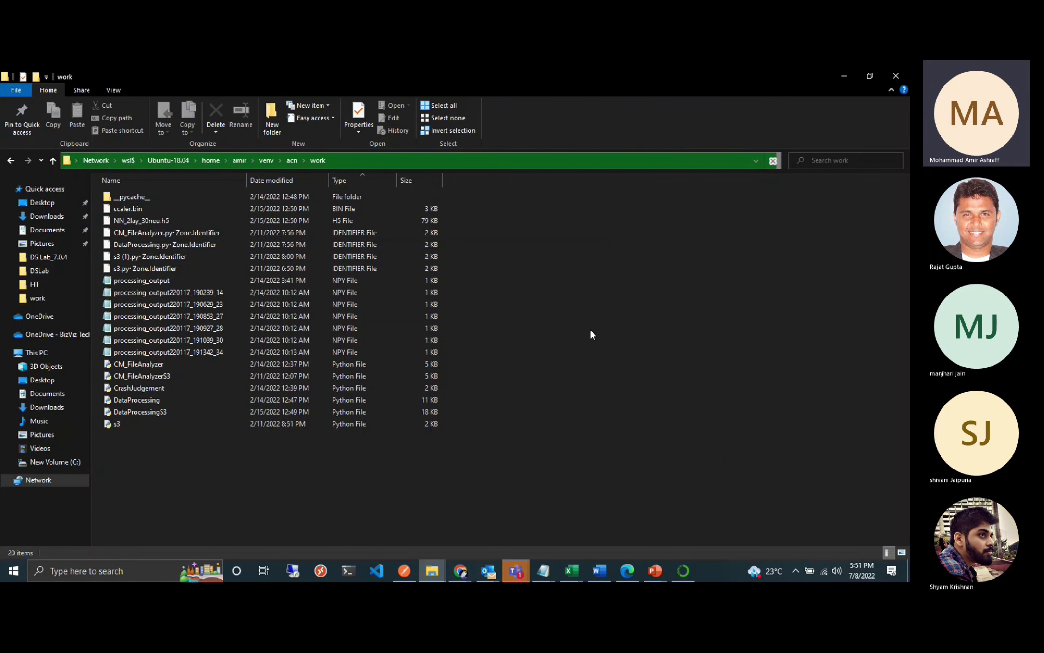
{"action": "left_click", "coordinate": [568, 163]}
{"action": "key", "text": "ctrl+c"}
{"action": "left_click", "coordinate": [637, 326]}
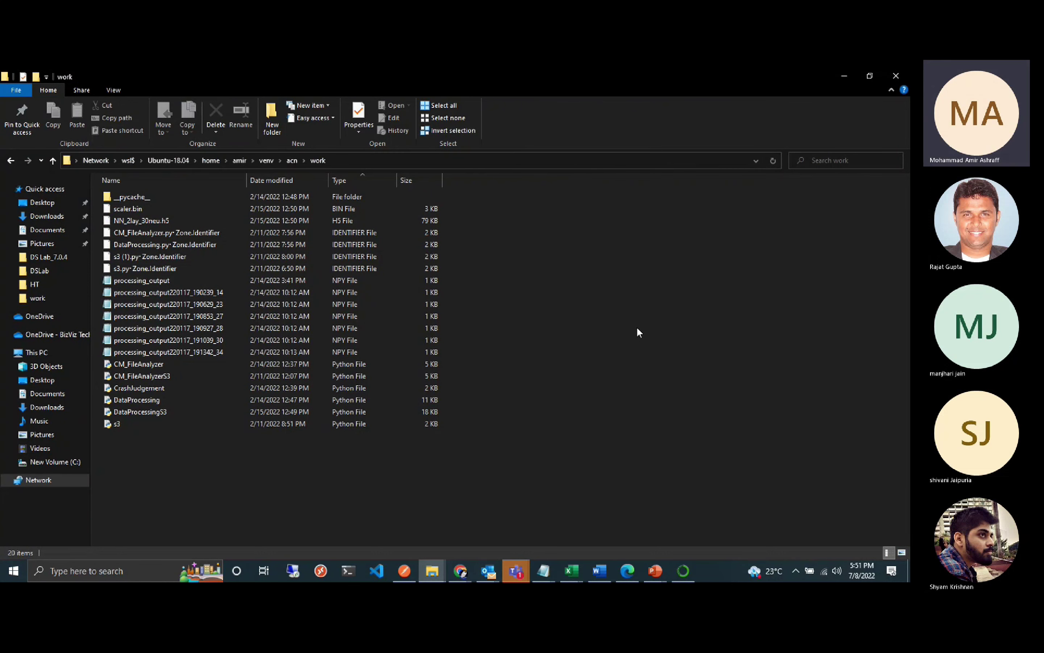
{"action": "key", "text": "alt+Tab"}
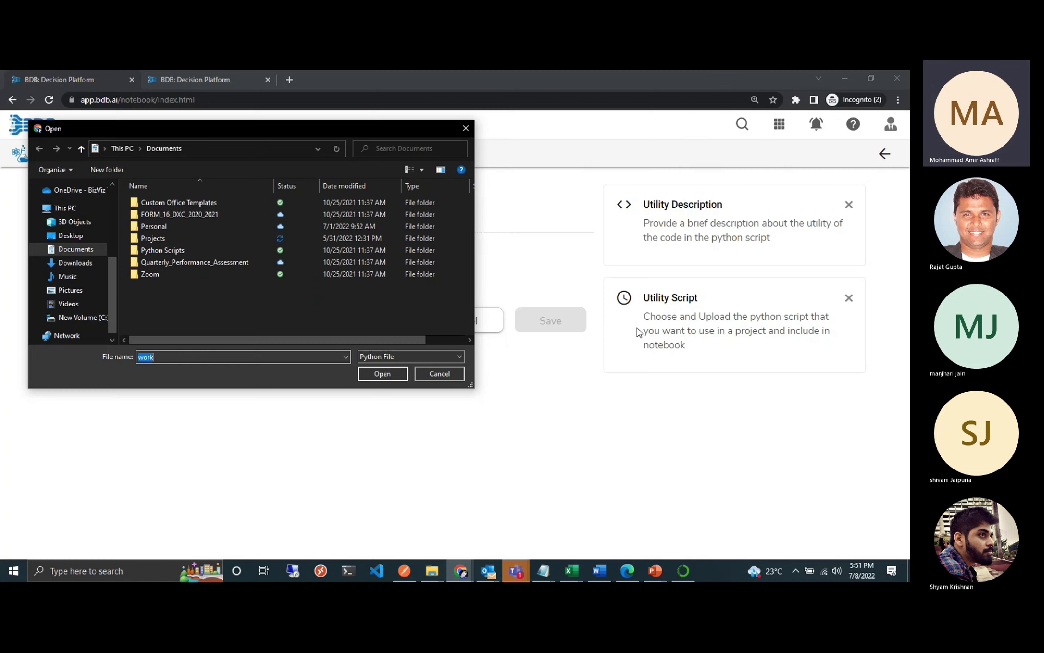
Try to browse to the copied work folder path in the script's file chooser, and cancel the selection.
{"action": "left_click", "coordinate": [287, 151]}
{"action": "key", "text": "ctrl+v"}
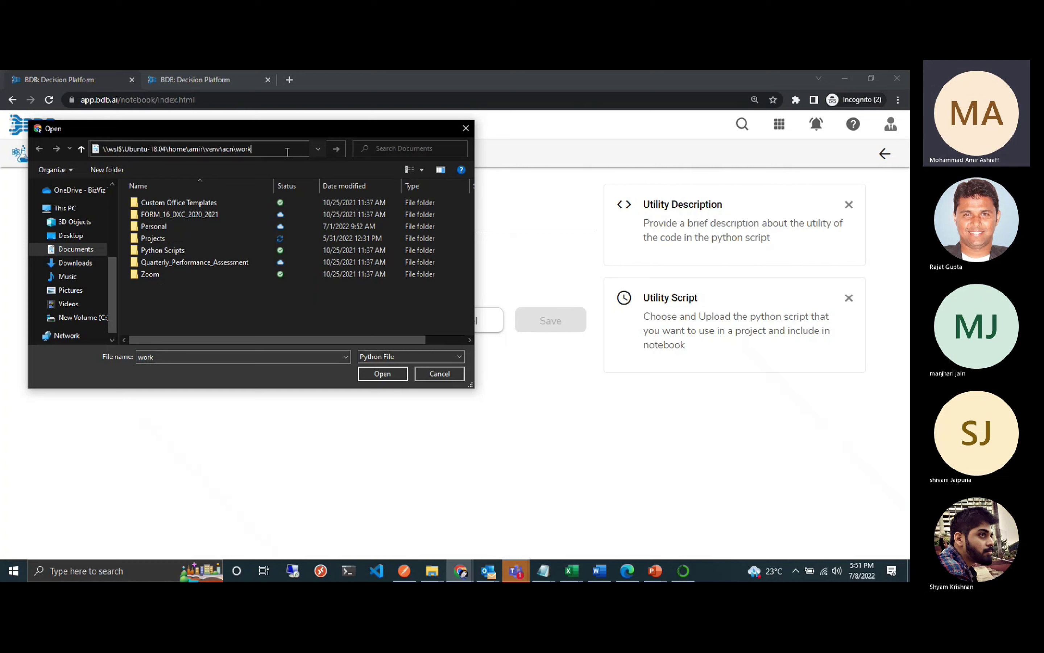
{"action": "left_click", "coordinate": [336, 151]}
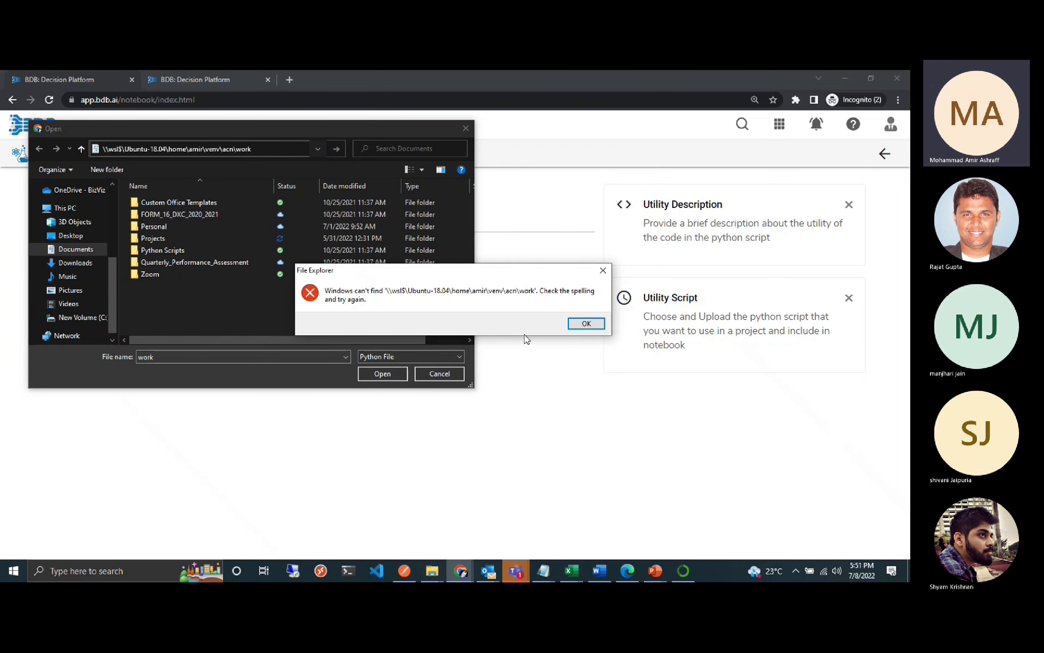
{"action": "left_click", "coordinate": [578, 324]}
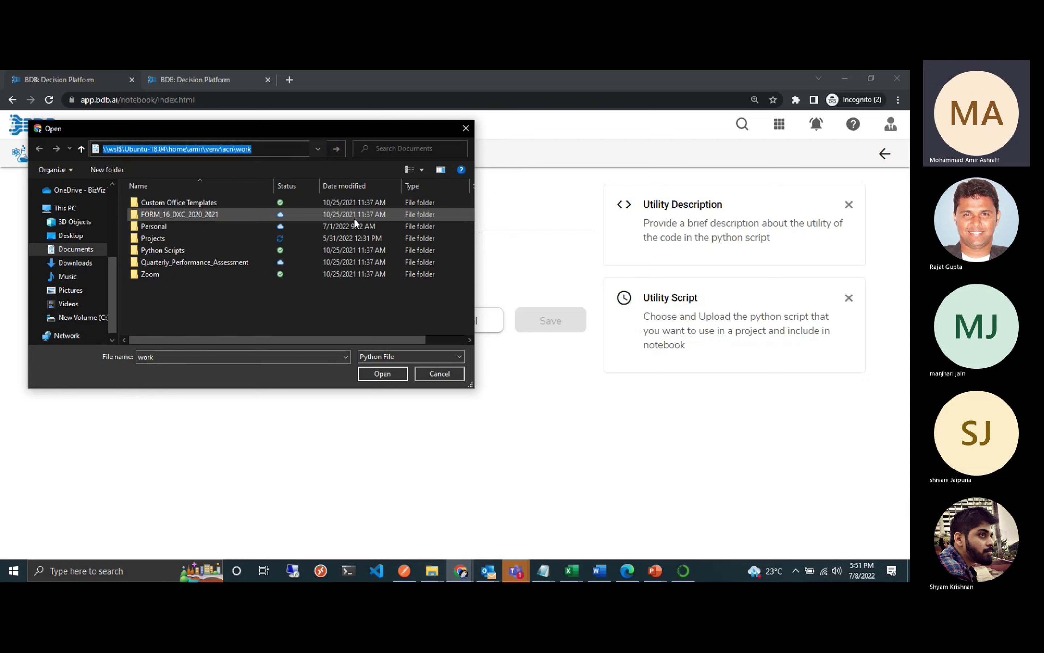
{"action": "left_click", "coordinate": [337, 150]}
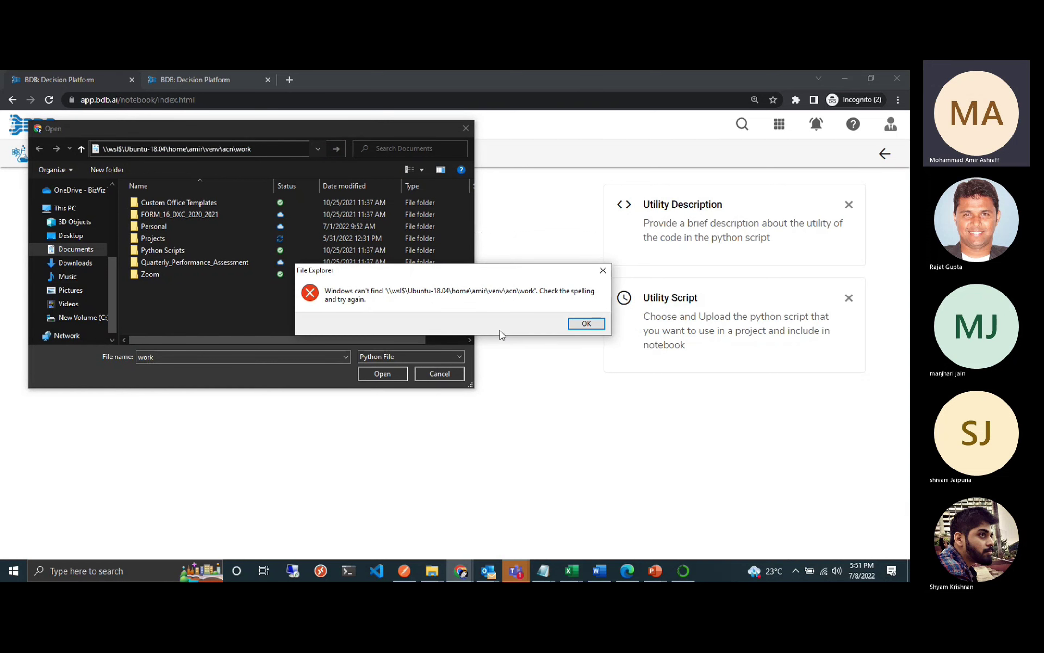
{"action": "left_click", "coordinate": [586, 323]}
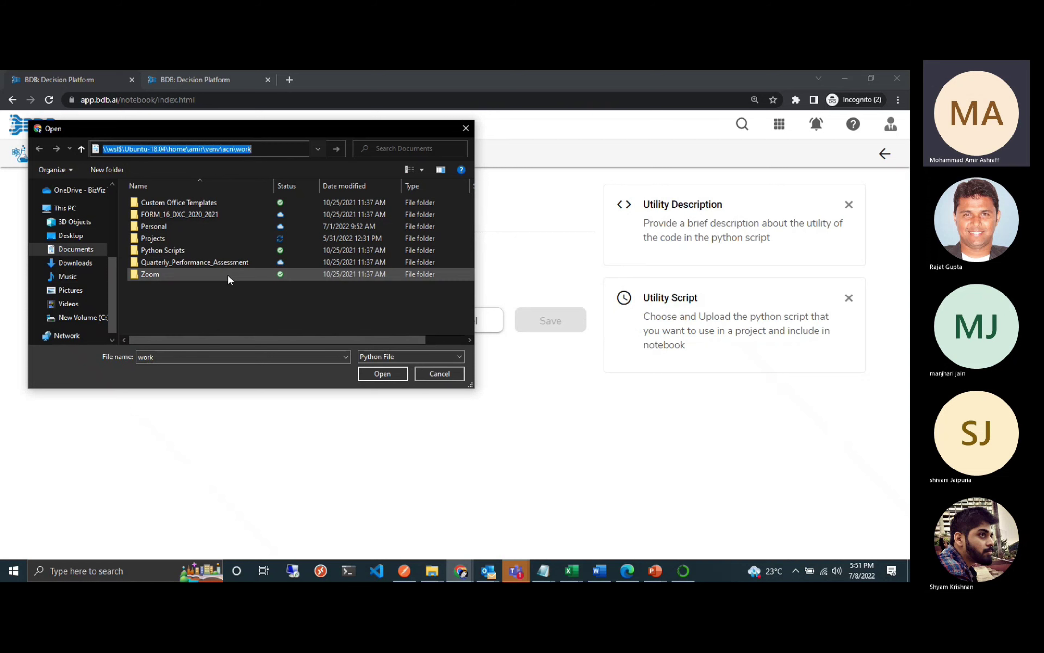
{"action": "left_click", "coordinate": [438, 375]}
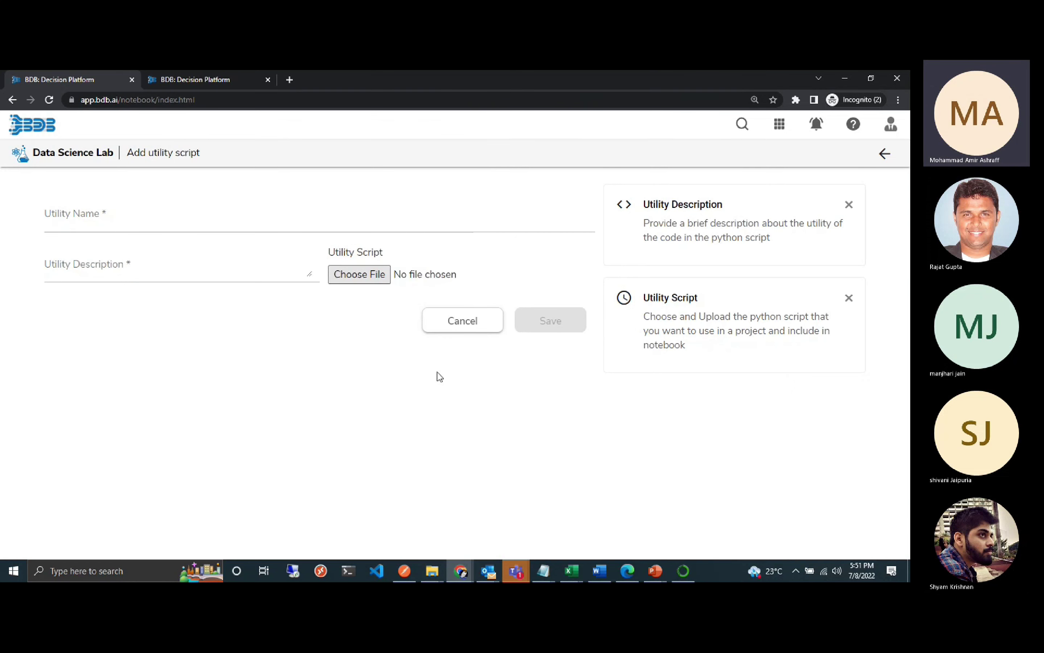
Examine the Utility Name and Utility Description fields, discard the form, and highlight the S3 entry's script file name.
{"action": "left_click", "coordinate": [288, 231]}
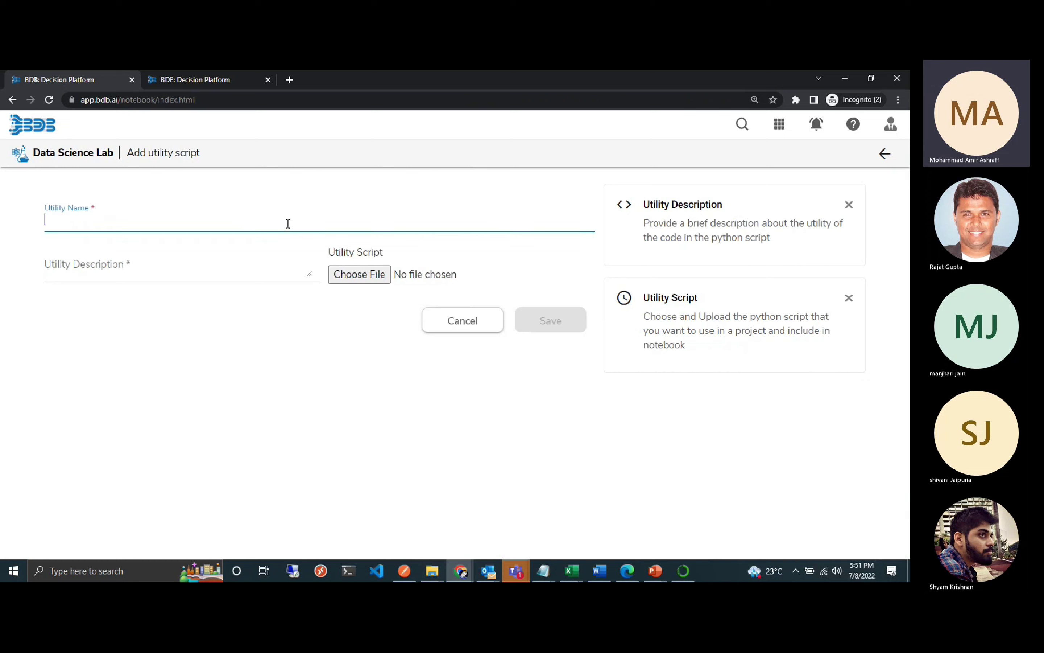
{"action": "left_click", "coordinate": [278, 264]}
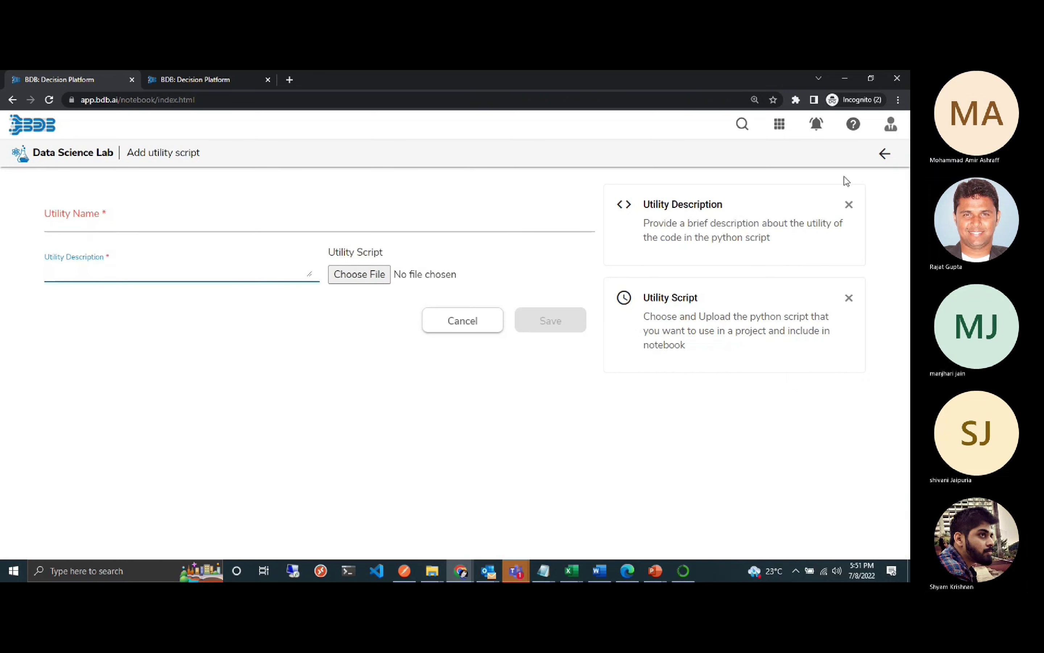
{"action": "left_click", "coordinate": [491, 317]}
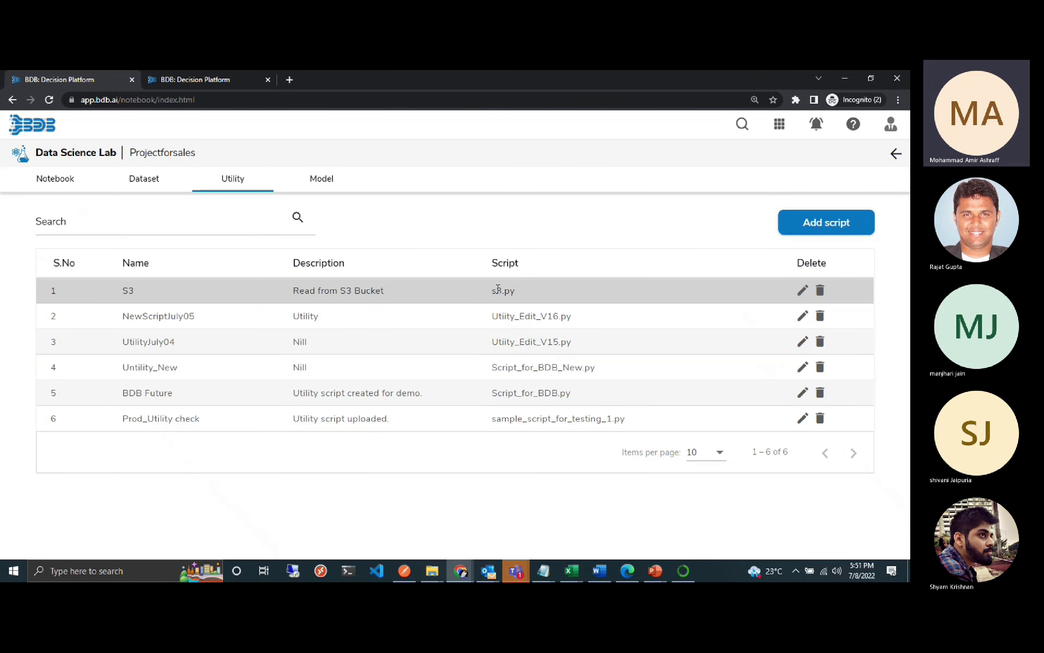
{"action": "left_click_drag", "start_coordinate": [518, 295], "coordinate": [493, 292]}
{"action": "left_click", "coordinate": [169, 293]}
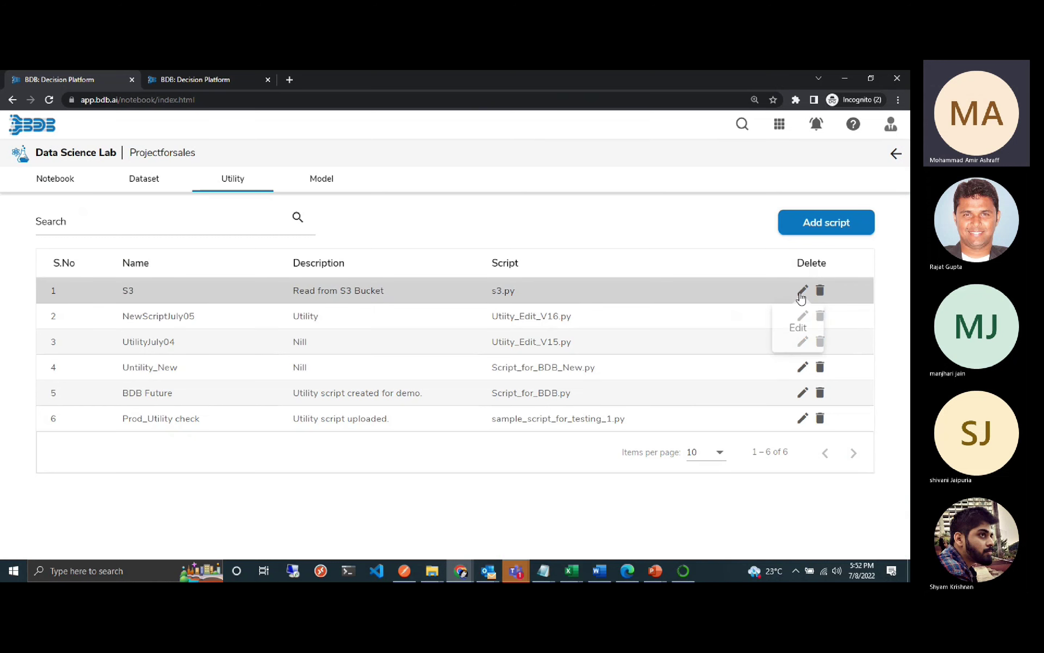
Open the NewScriptJuly05 utility script for editing and change the __init__ parameters to Name and Age.
{"action": "left_click", "coordinate": [802, 317]}
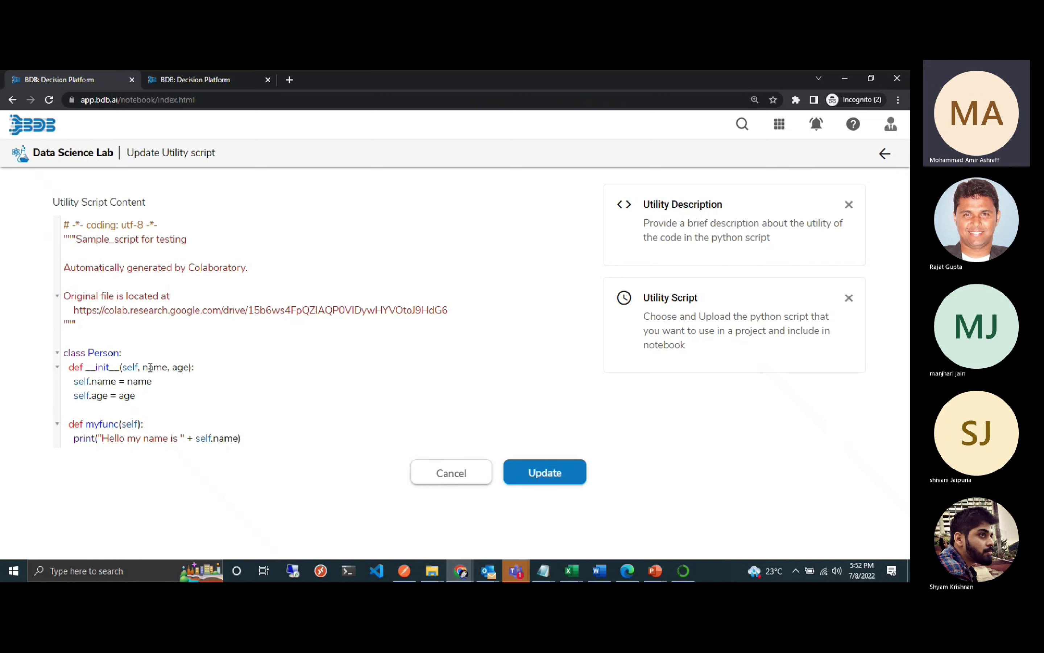
{"action": "key", "text": "BackSpace"}
{"action": "type", "text": "N"}
{"action": "key", "text": "Right"}
{"action": "key", "text": "Right"}
{"action": "key", "text": "Right"}
{"action": "key", "text": "Right"}
{"action": "key", "text": "Right"}
{"action": "key", "text": "Delete"}
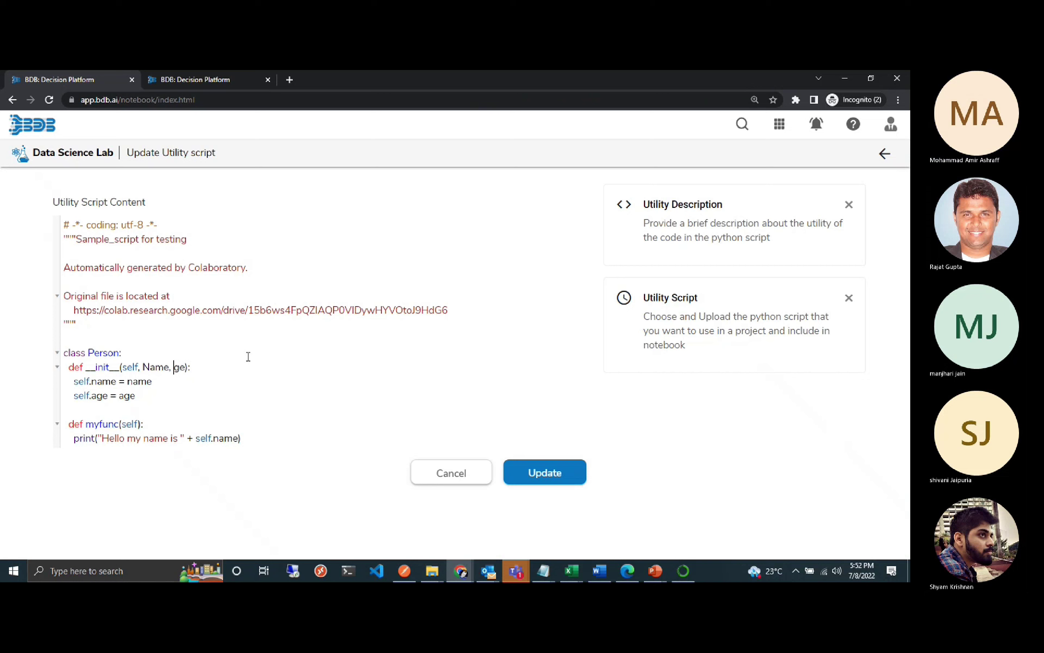
{"action": "type", "text": "A"}
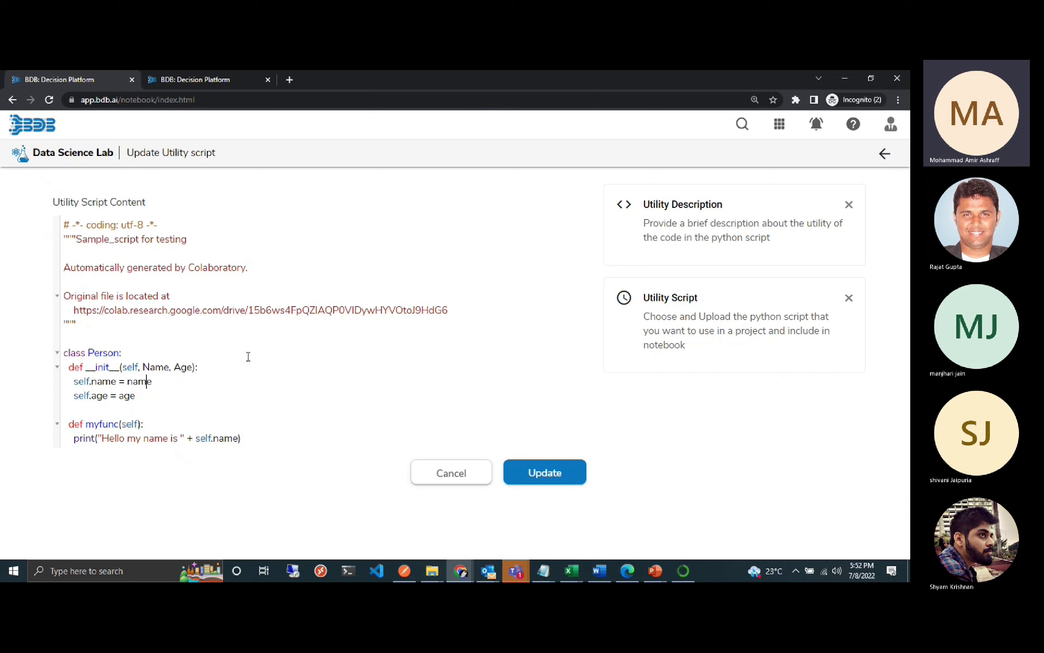
Change the first assignment in the Person class constructor to self.Name = Name.
{"action": "key", "text": "BackSpace"}
{"action": "type", "text": "N"}
{"action": "key", "text": "Delete"}
{"action": "type", "text": "N"}
{"action": "key", "text": "Down"}
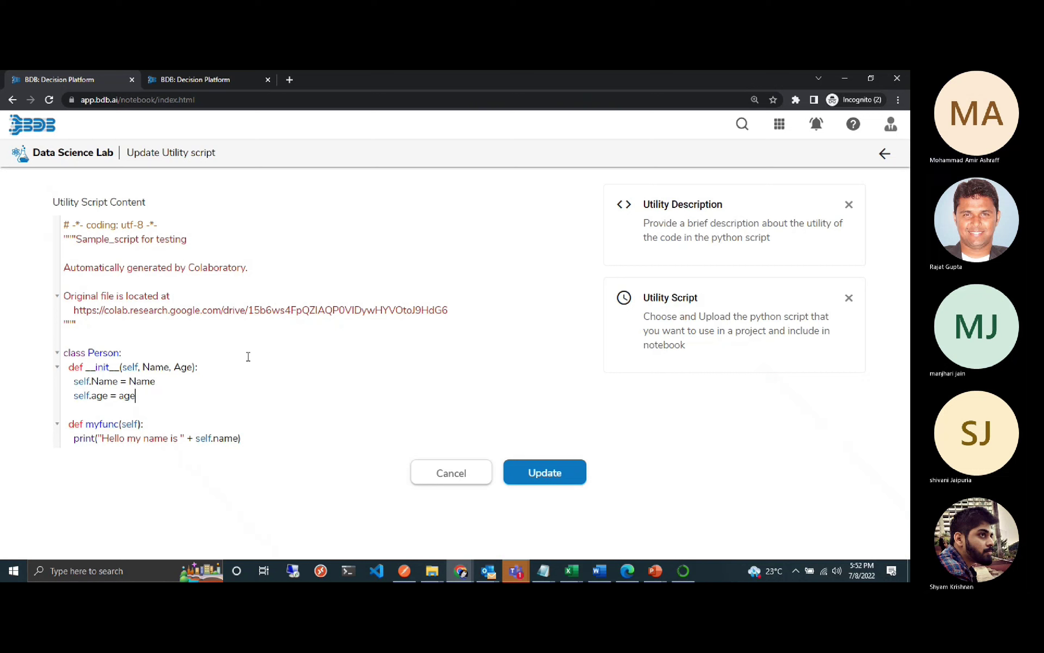
Change the second assignment in the Person class constructor to self.Age = Age.
{"action": "key", "text": "Left"}
{"action": "key", "text": "Left"}
{"action": "key", "text": "Left"}
{"action": "key", "text": "Left"}
{"action": "key", "text": "Left"}
{"action": "key", "text": "Left"}
{"action": "key", "text": "BackSpace"}
{"action": "type", "text": "A"}
{"action": "key", "text": "Right"}
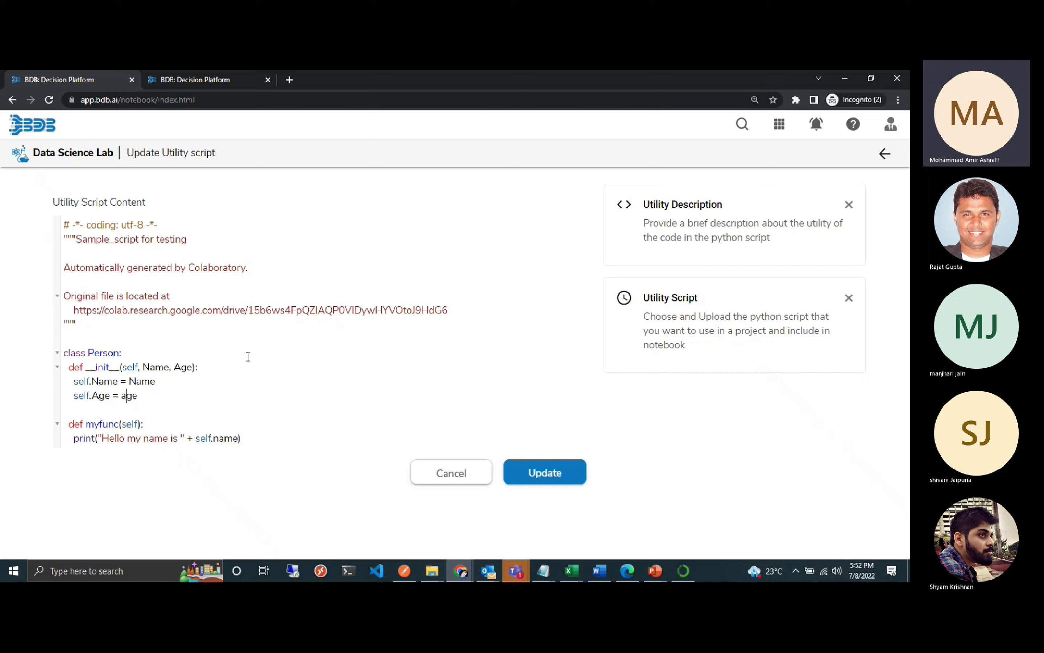
{"action": "key", "text": "BackSpace"}
{"action": "type", "text": "A"}
Change myfunc's print statement to use self.Name and update the script, returning to the project's notebook list.
{"action": "key", "text": "Down"}
{"action": "key", "text": "Down"}
{"action": "key", "text": "Down"}
{"action": "key", "text": "Right"}
{"action": "key", "text": "Right"}
{"action": "key", "text": "Right"}
{"action": "key", "text": "Right"}
{"action": "key", "text": "Right"}
{"action": "key", "text": "Right"}
{"action": "key", "text": "BackSpace"}
{"action": "type", "text": "A"}
{"action": "key", "text": "BackSpace"}
{"action": "type", "text": "N"}
{"action": "left_click", "coordinate": [561, 475]}
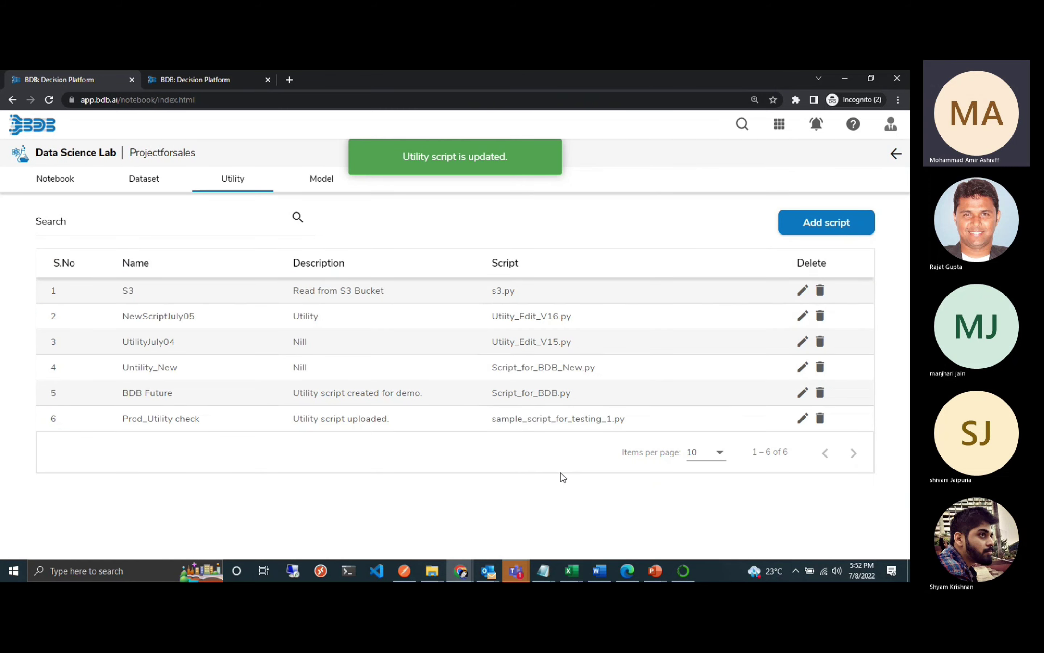
{"action": "left_click", "coordinate": [73, 179]}
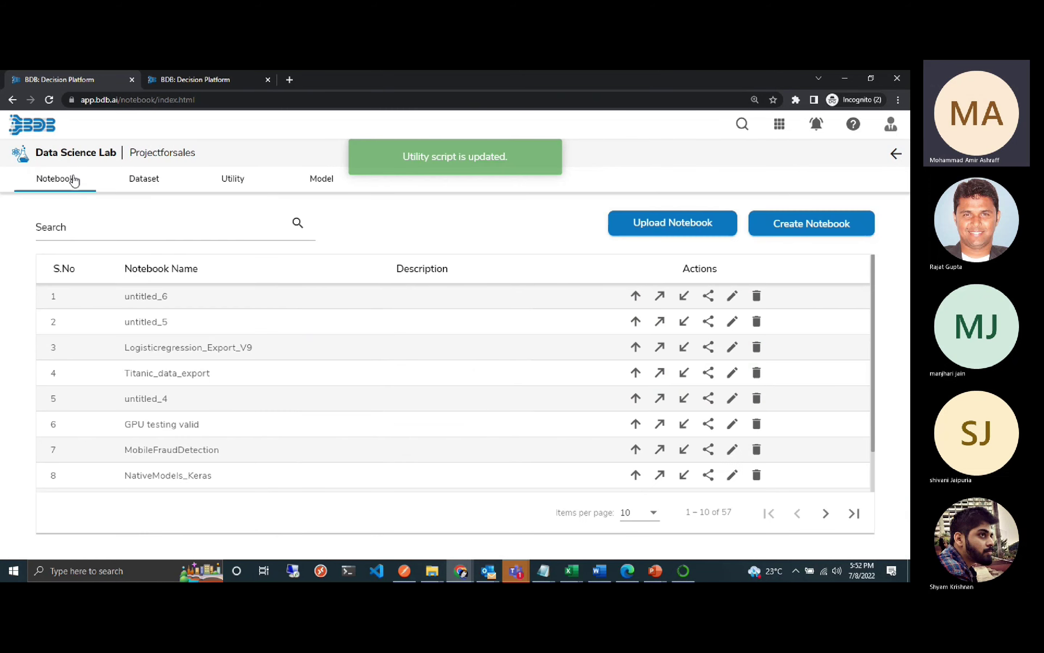
Filter the project's notebooks by "im" and open the Importutility notebook.
{"action": "left_click", "coordinate": [148, 233]}
{"action": "type", "text": "imo"}
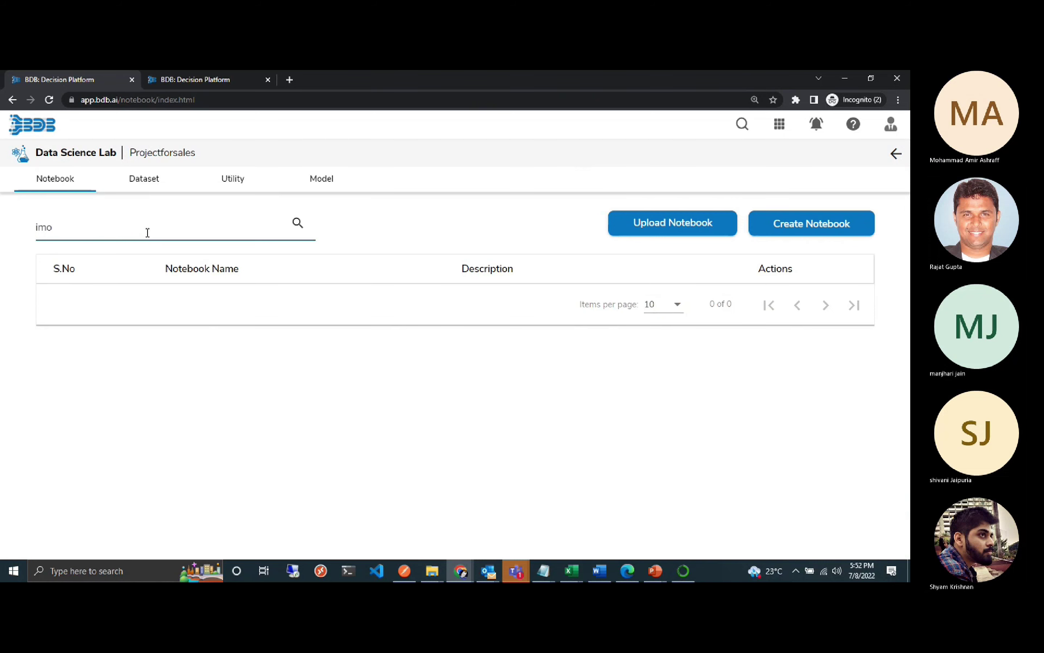
{"action": "key", "text": "BackSpace"}
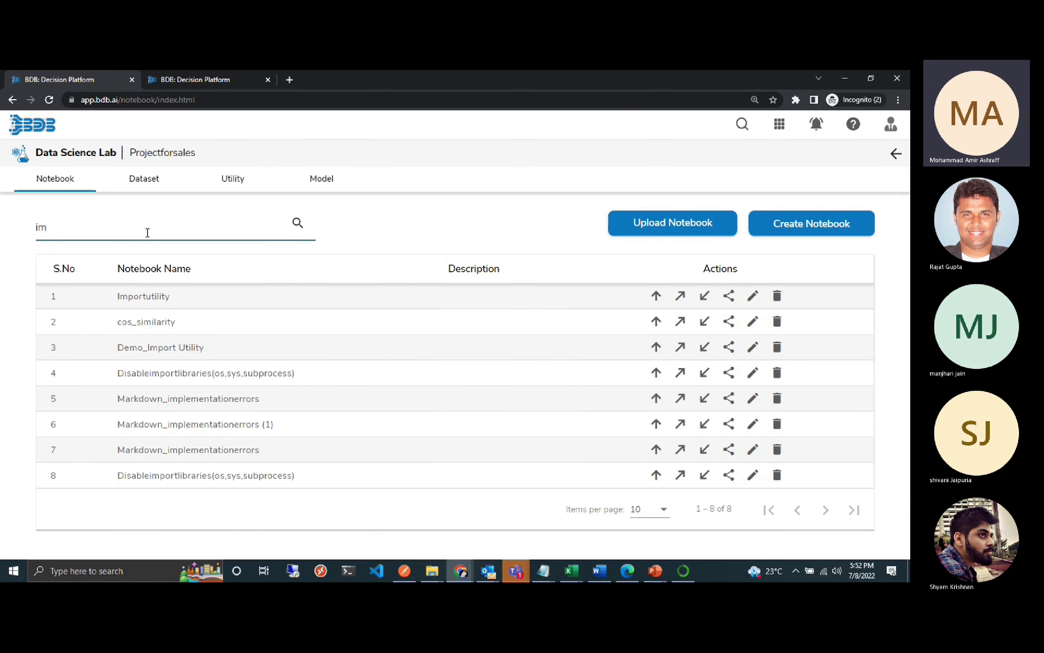
{"action": "left_click", "coordinate": [168, 292]}
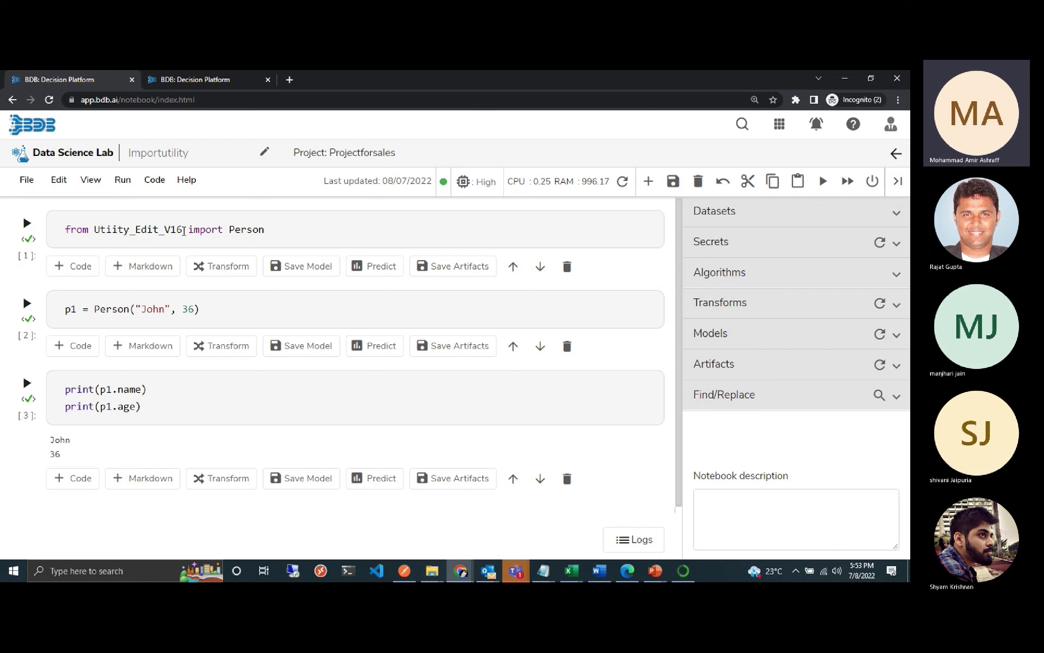
Rerun the notebook's Person import cell, the p1 creation cell and the cell printing p1's attributes.
{"action": "left_click_drag", "start_coordinate": [184, 231], "coordinate": [95, 230]}
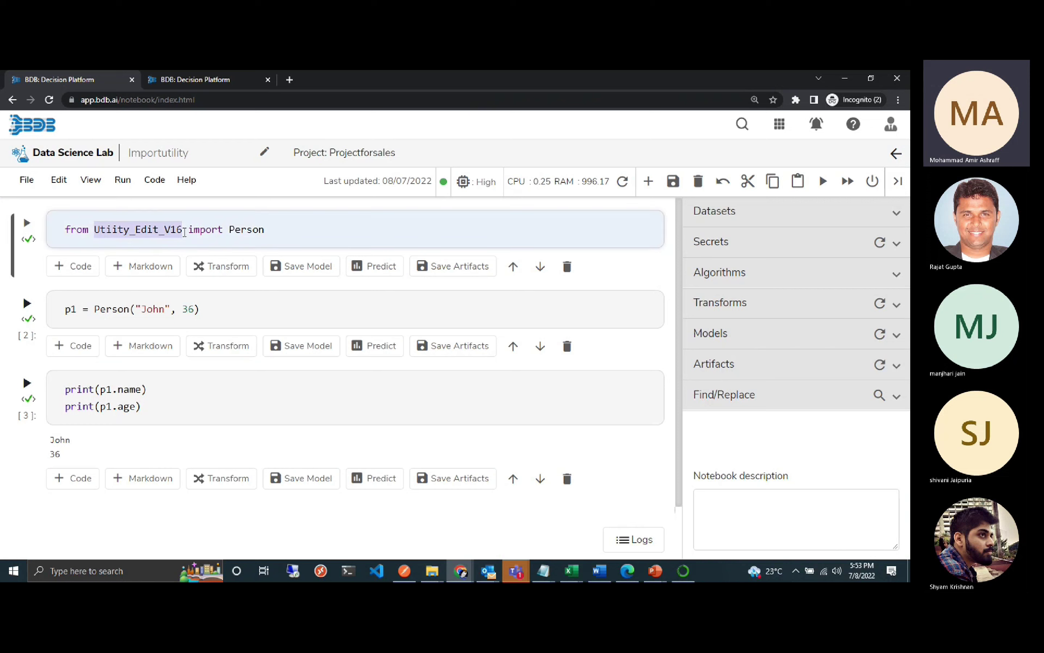
{"action": "left_click", "coordinate": [270, 230]}
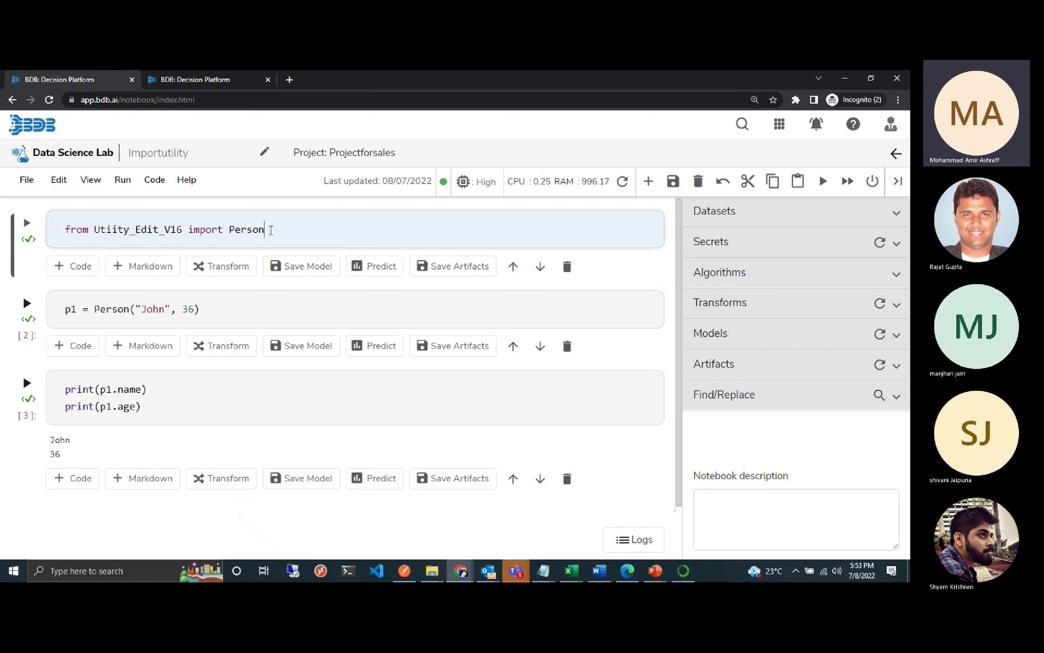
{"action": "key", "text": "shift+Return"}
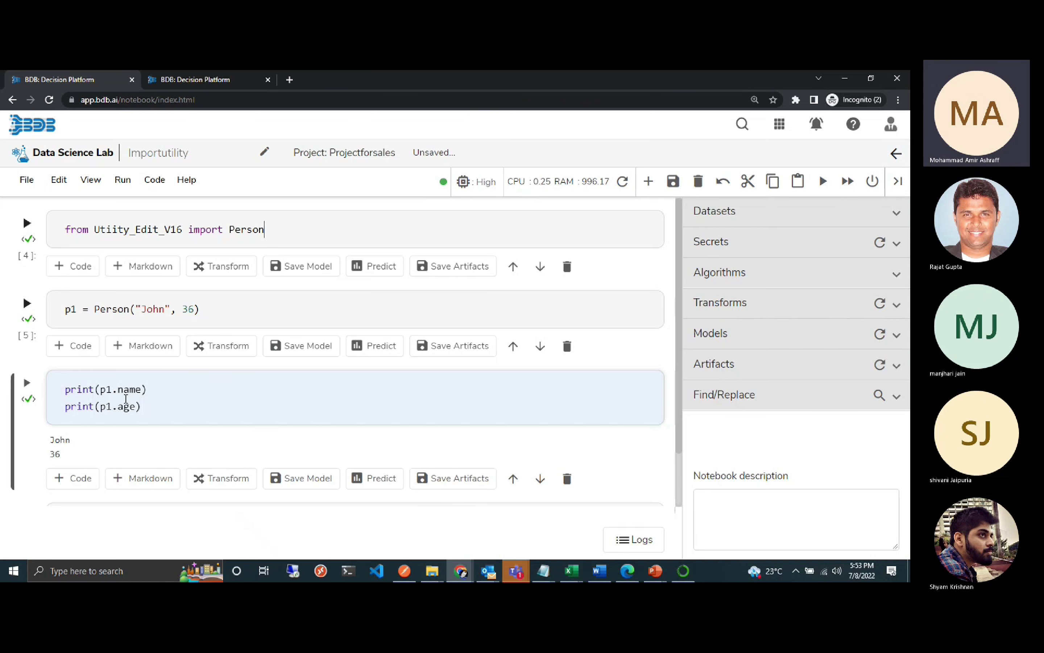
{"action": "left_click", "coordinate": [166, 408]}
{"action": "key", "text": "shift+Return"}
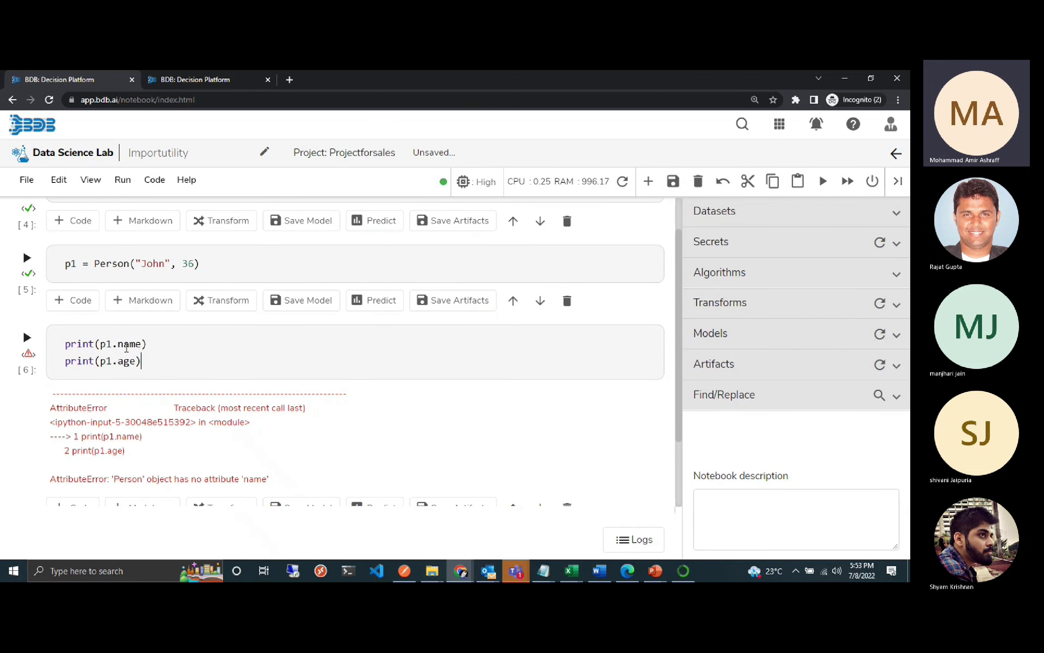
Change the print statements to p1.Name and p1.Age and rerun the cell.
{"action": "left_click", "coordinate": [125, 345]}
{"action": "key", "text": "BackSpace"}
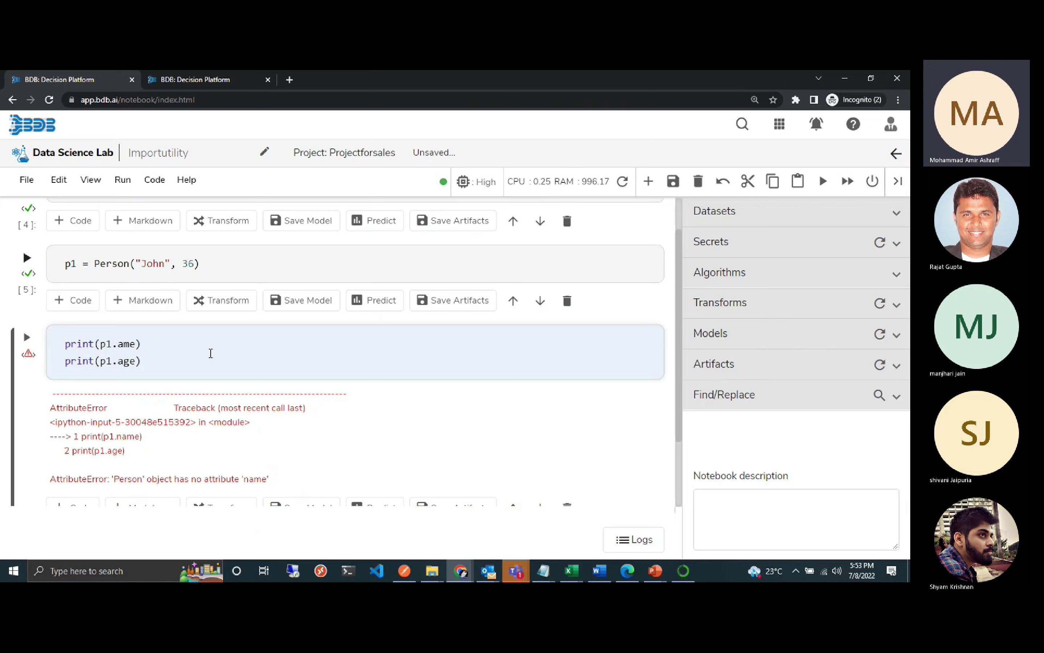
{"action": "type", "text": "N"}
{"action": "key", "text": "Down"}
{"action": "key", "text": "BackSpace"}
{"action": "type", "text": "A"}
{"action": "left_click", "coordinate": [221, 359]}
{"action": "key", "text": "shift+Return"}
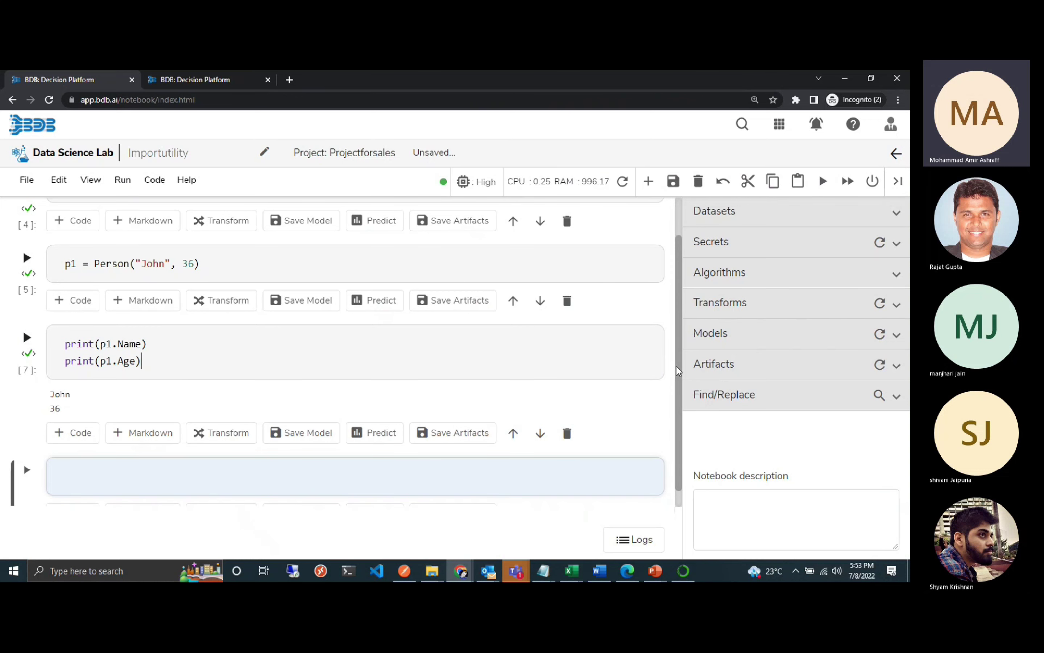
Save the Importutility notebook and return to the project's notebook list.
{"action": "left_click_drag", "start_coordinate": [677, 365], "coordinate": [676, 341]}
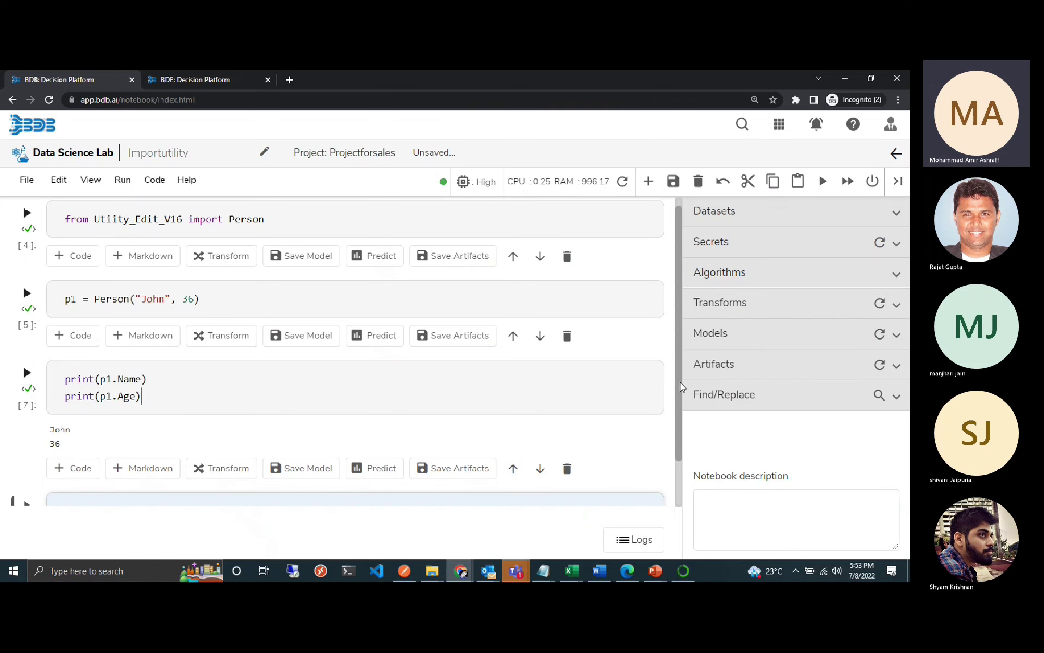
{"action": "left_click_drag", "start_coordinate": [679, 385], "coordinate": [679, 369]}
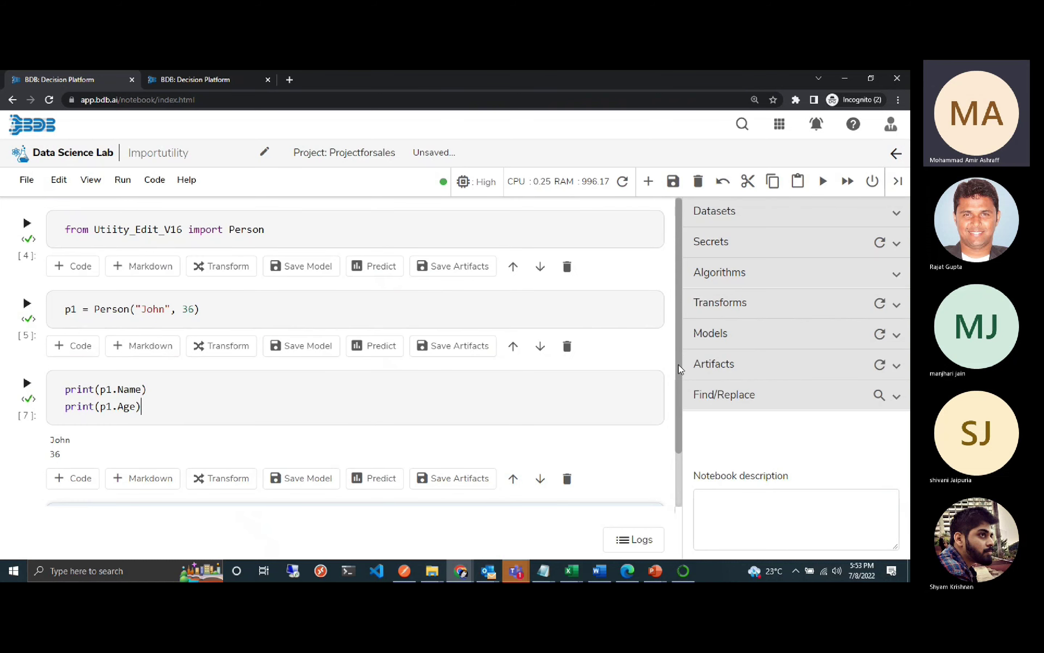
{"action": "key", "text": "ctrl+s"}
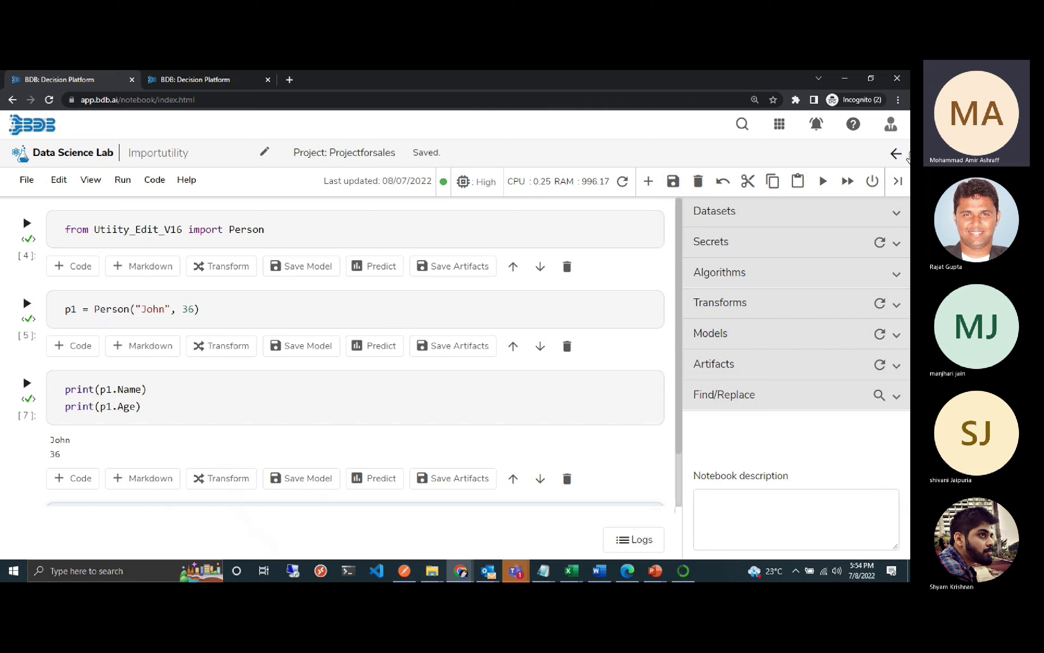
{"action": "left_click", "coordinate": [898, 156]}
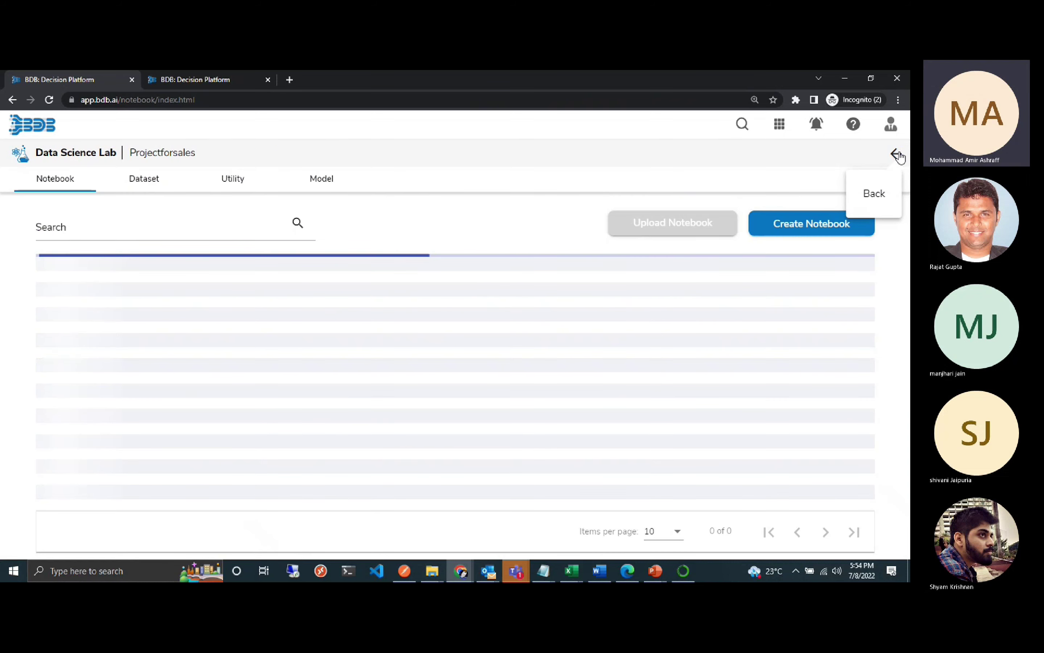
View the data profile of the NewUI_Mongodata dataset in the project's datasets and close it.
{"action": "left_click", "coordinate": [157, 182]}
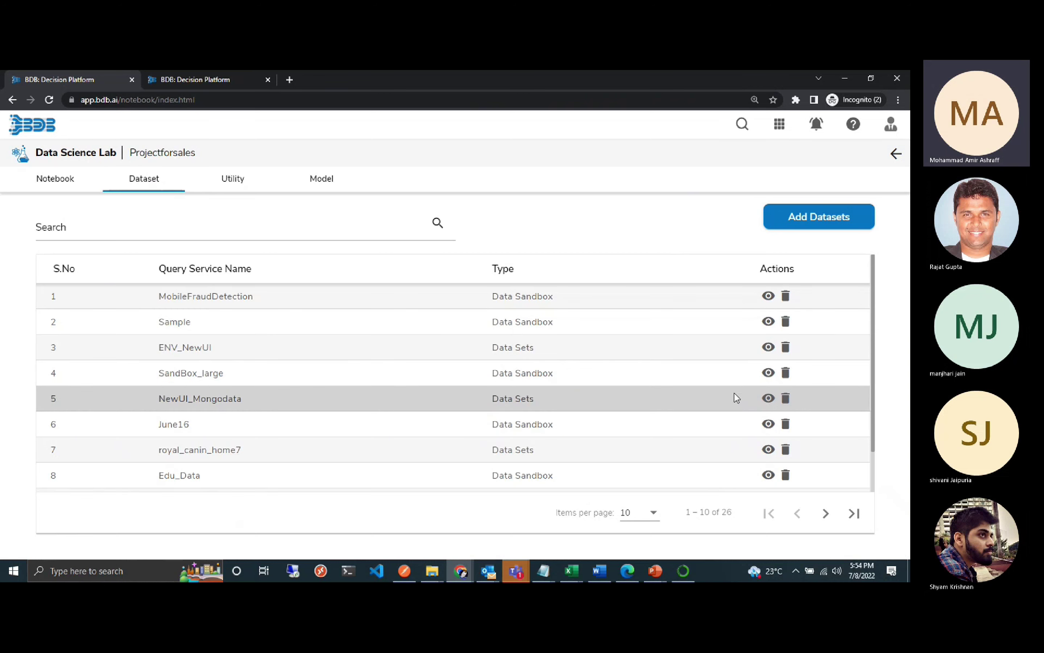
{"action": "left_click", "coordinate": [769, 399]}
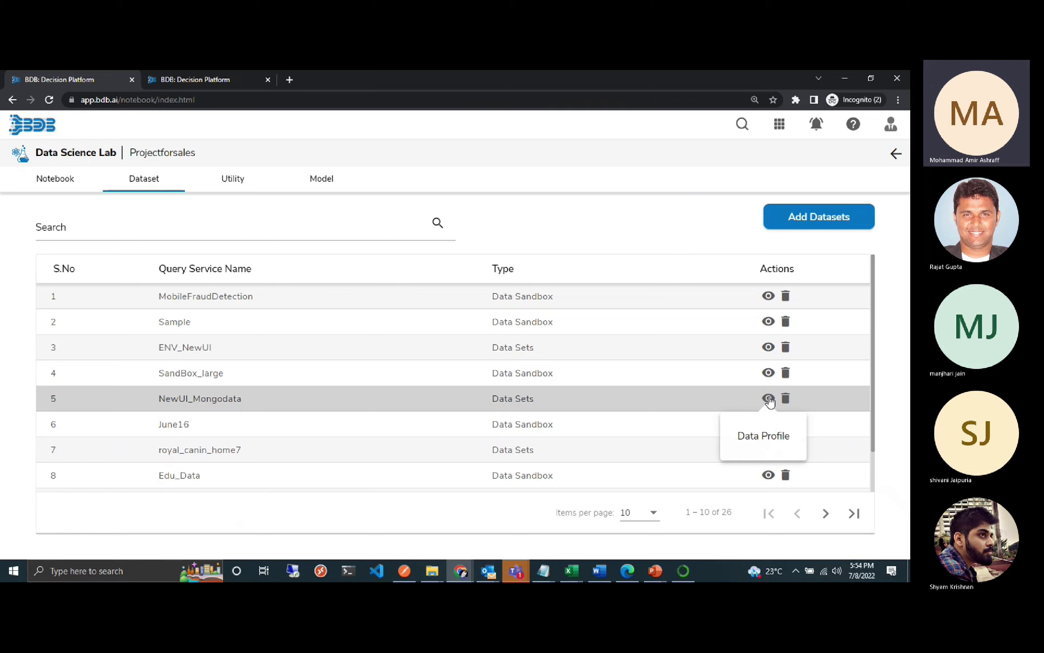
{"action": "left_click", "coordinate": [770, 399]}
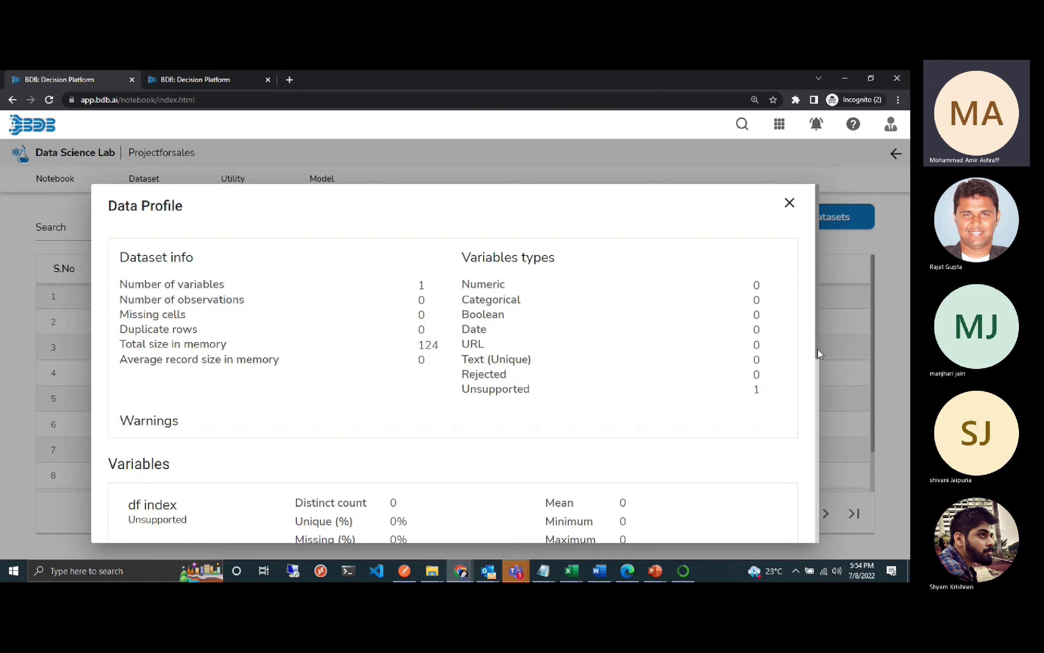
{"action": "left_click_drag", "start_coordinate": [817, 348], "coordinate": [821, 306]}
{"action": "left_click", "coordinate": [790, 206]}
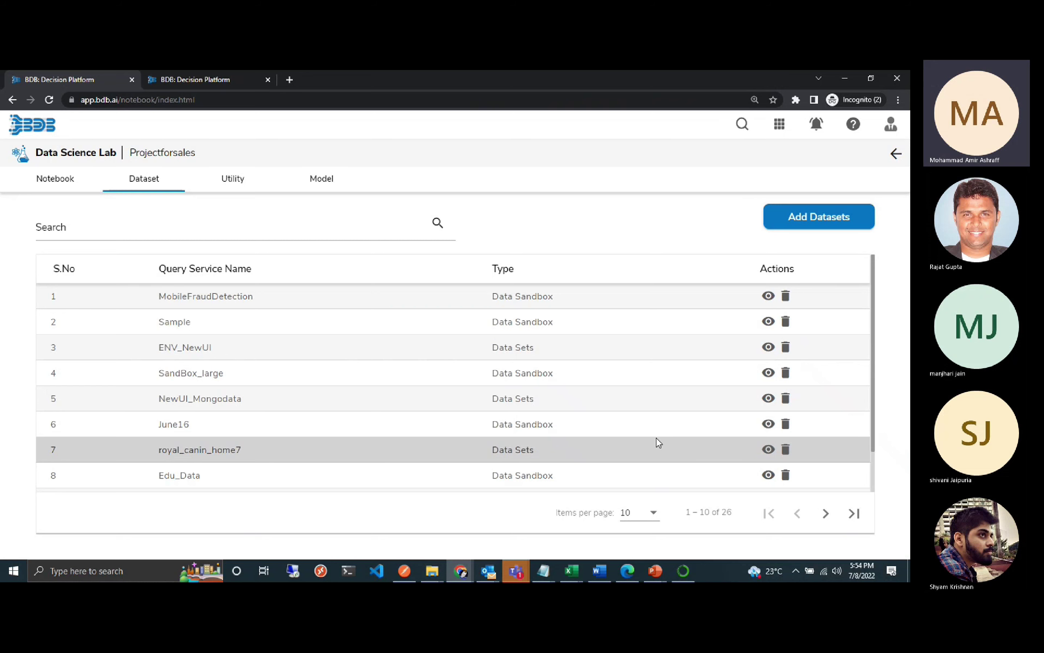
View the Sample dataset's data profile, including its dataset info and variables, and close it.
{"action": "left_click", "coordinate": [768, 323]}
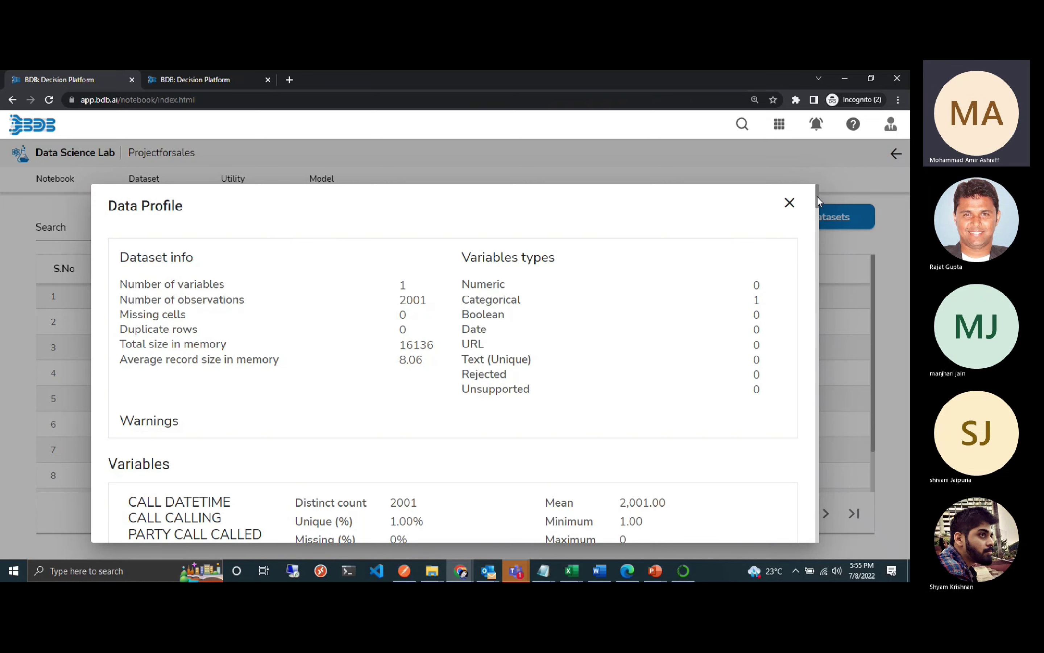
{"action": "left_click_drag", "start_coordinate": [817, 196], "coordinate": [818, 198]}
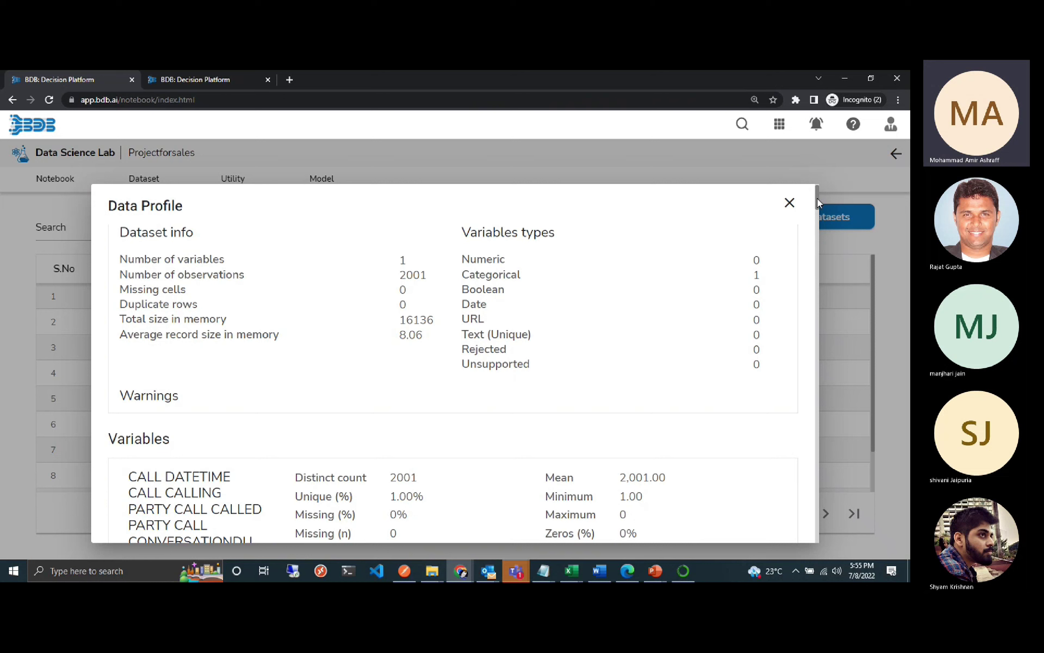
{"action": "mouse_move", "coordinate": [818, 198]}
{"action": "left_mouse_down"}
{"action": "mouse_move", "coordinate": [817, 441]}
{"action": "mouse_move", "coordinate": [829, 522]}
{"action": "mouse_move", "coordinate": [820, 200]}
{"action": "left_mouse_up"}
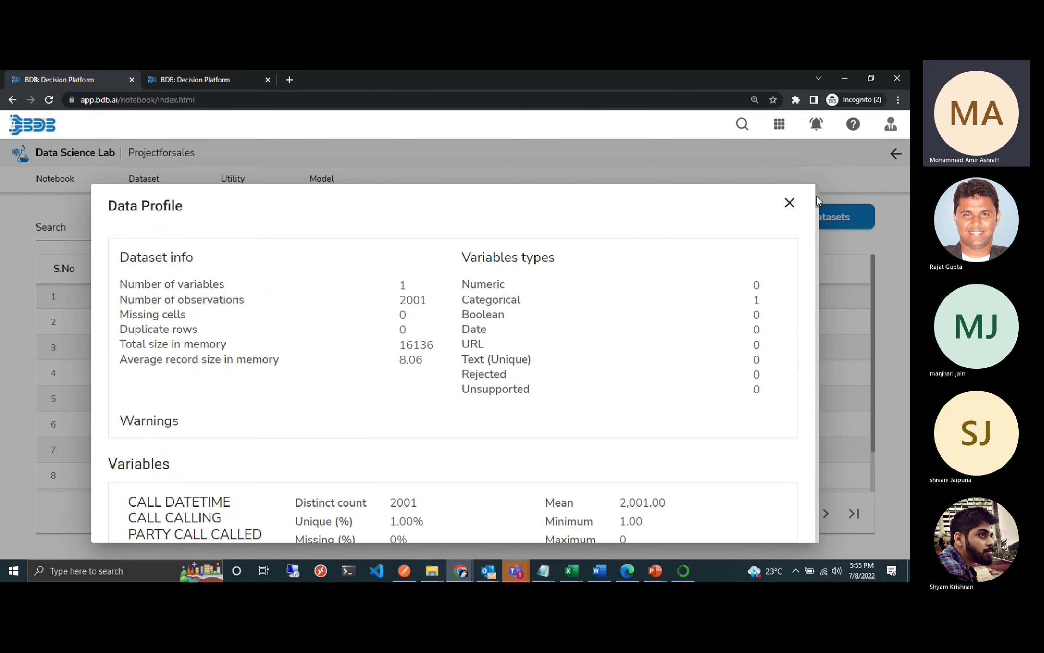
{"action": "left_click", "coordinate": [790, 203]}
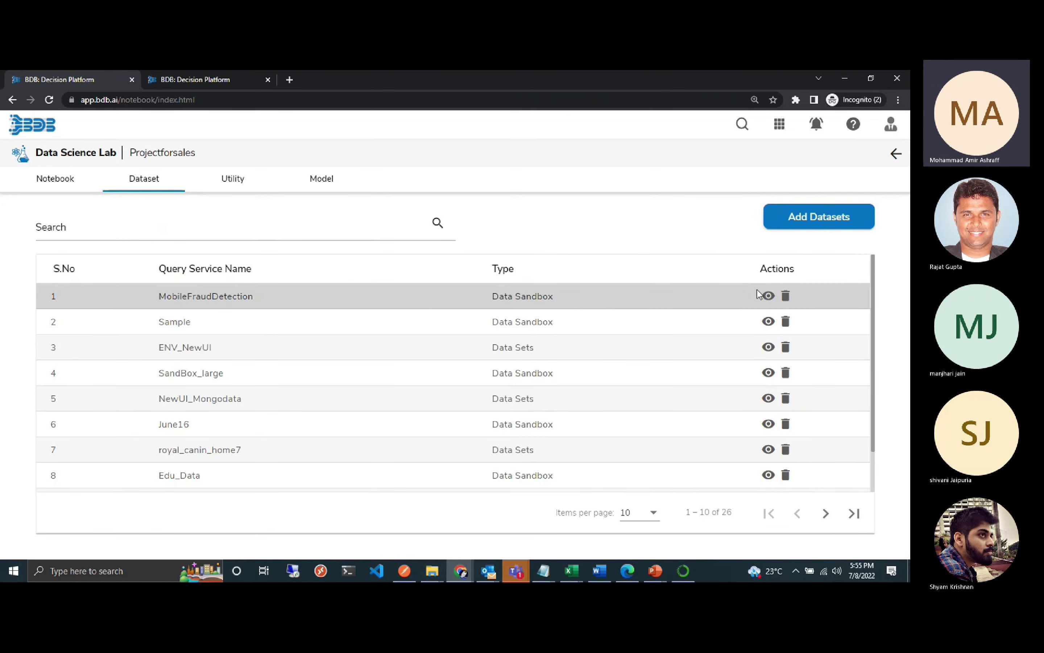
Examine the MobileFraudDetection dataset's data profile, from the variable statistics to the first and last sample rows, and close it.
{"action": "left_click", "coordinate": [768, 297]}
{"action": "left_click", "coordinate": [768, 298]}
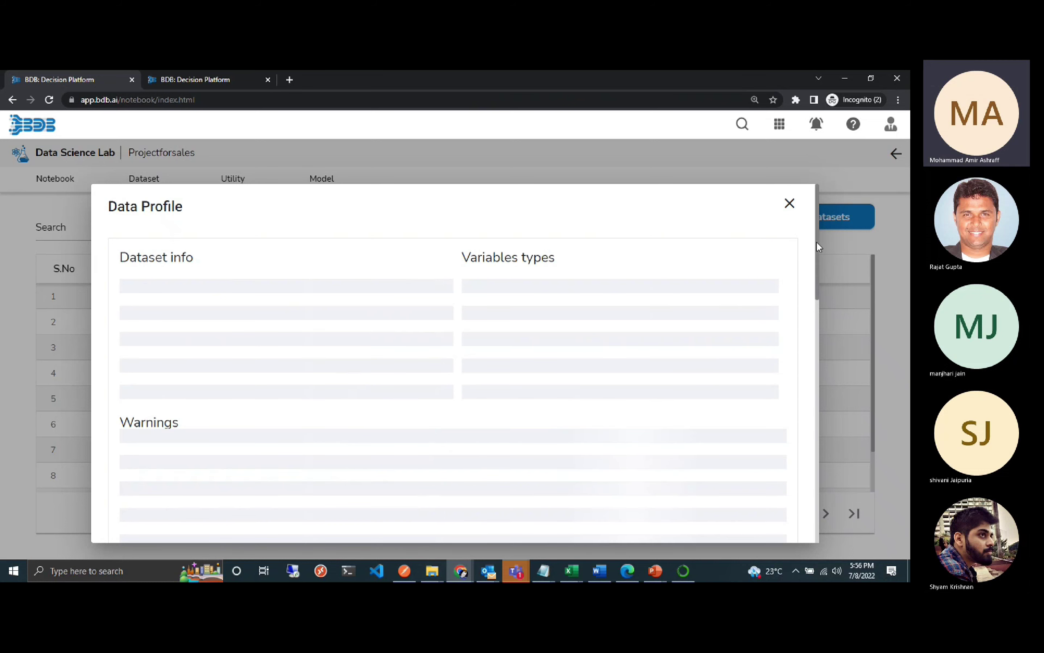
{"action": "left_click_drag", "start_coordinate": [817, 242], "coordinate": [800, 301]}
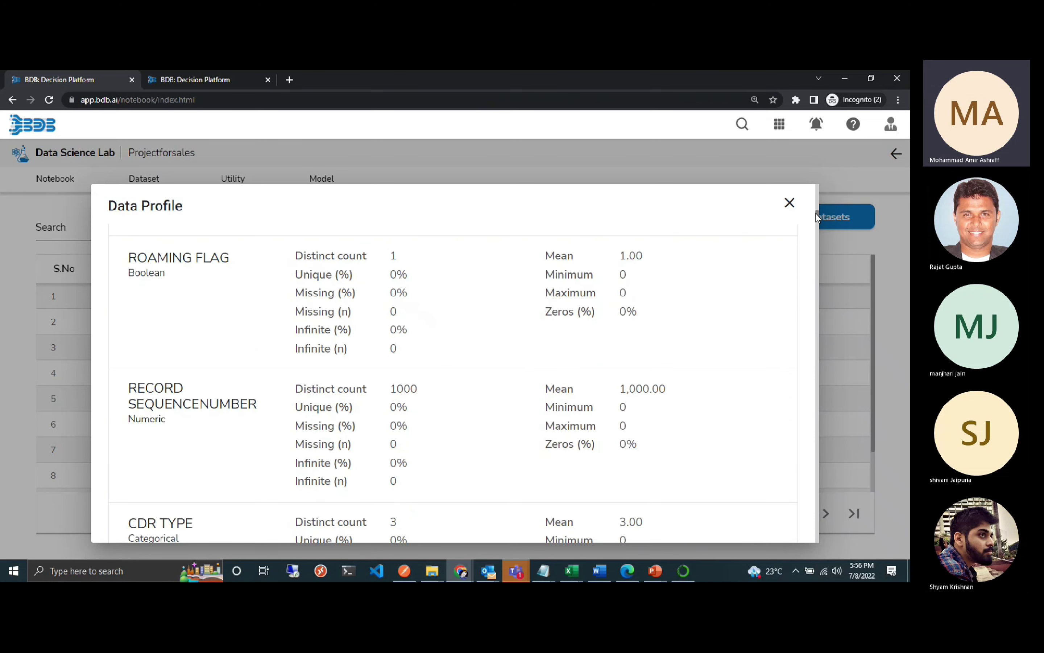
{"action": "left_click_drag", "start_coordinate": [816, 218], "coordinate": [816, 528]}
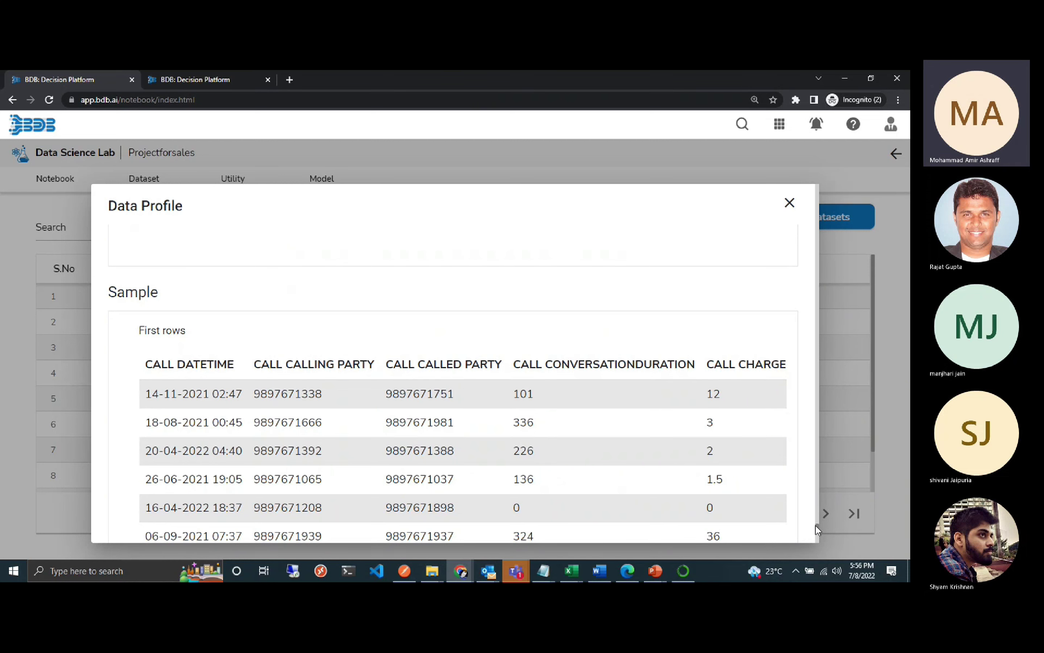
{"action": "left_click_drag", "start_coordinate": [816, 526], "coordinate": [816, 529]}
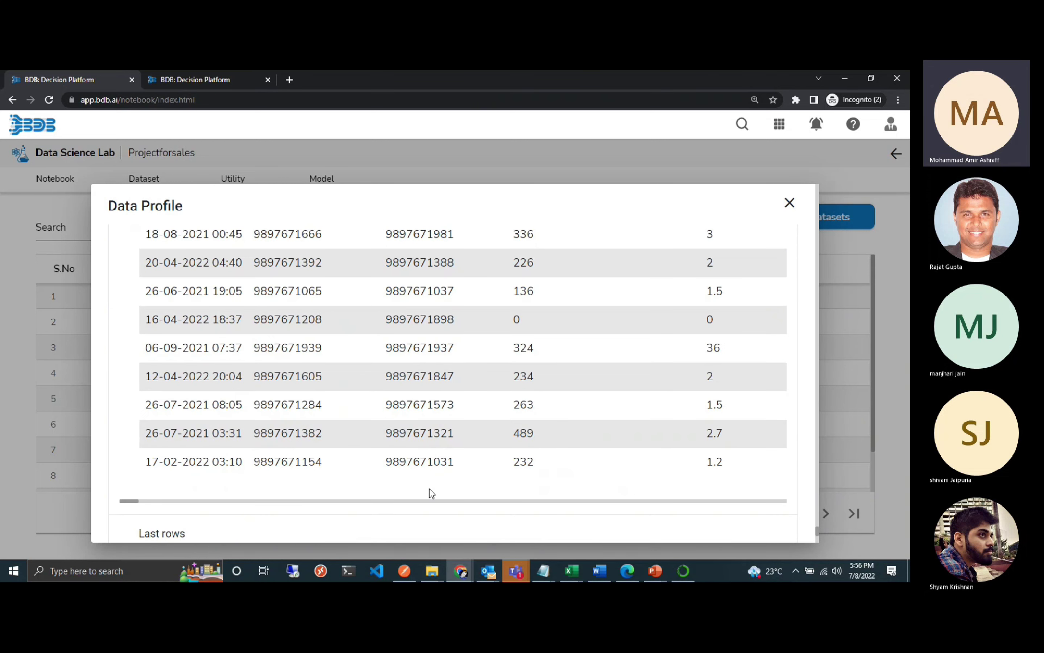
{"action": "left_click_drag", "start_coordinate": [153, 535], "coordinate": [232, 443]}
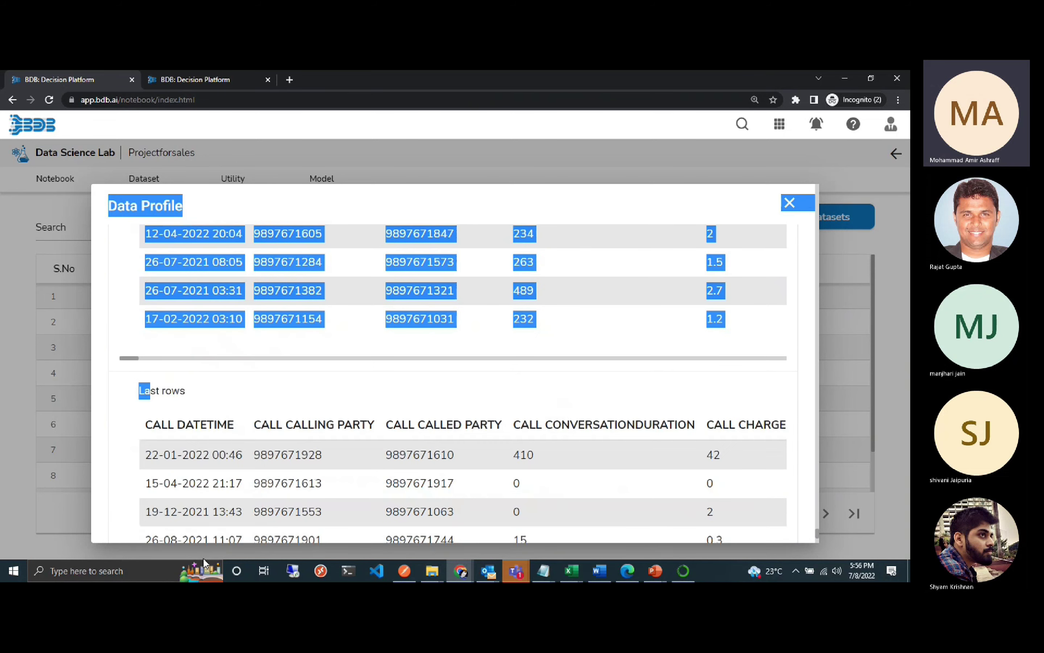
{"action": "left_click", "coordinate": [236, 396]}
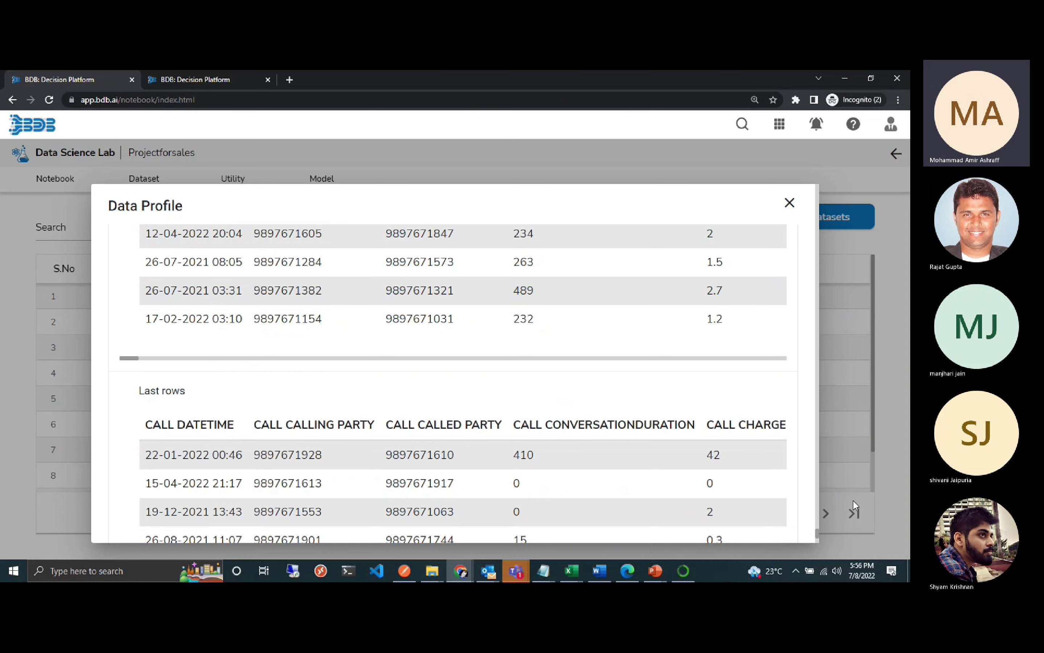
{"action": "left_click_drag", "start_coordinate": [817, 530], "coordinate": [817, 203]}
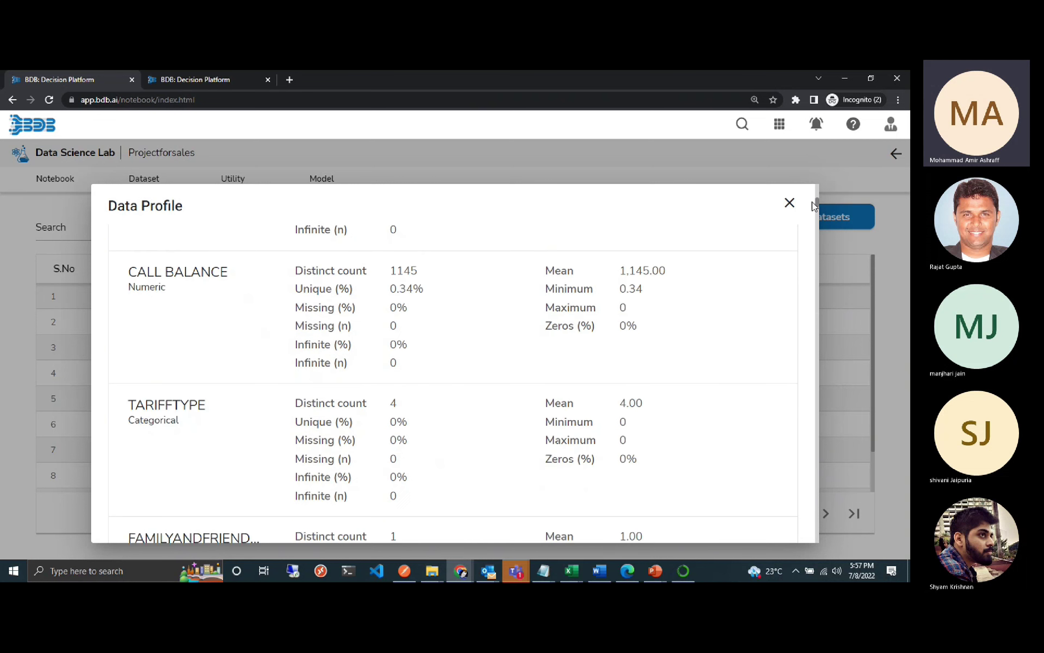
{"action": "left_click", "coordinate": [790, 204]}
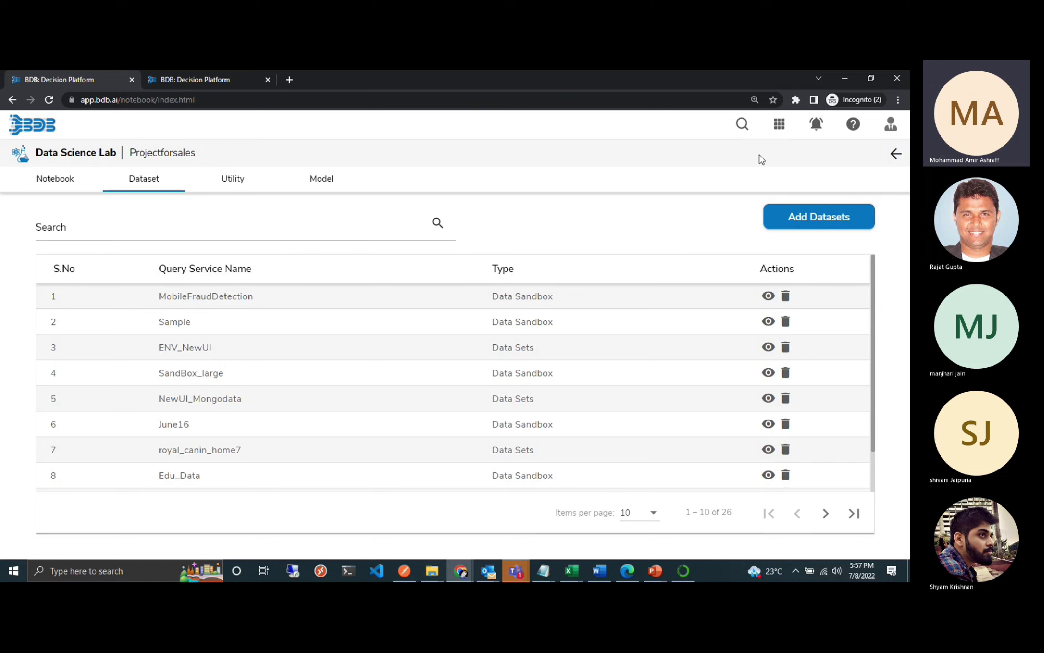
Switch to the Admin module and open the Notebook Settings under Configurations.
{"action": "left_click", "coordinate": [779, 126]}
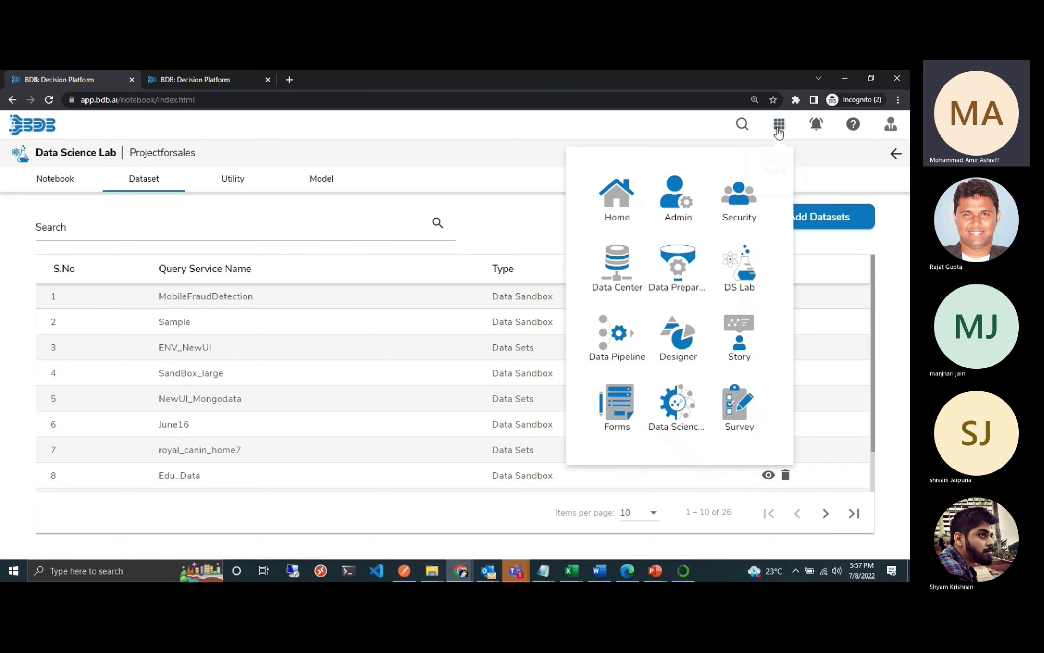
{"action": "left_click", "coordinate": [681, 201]}
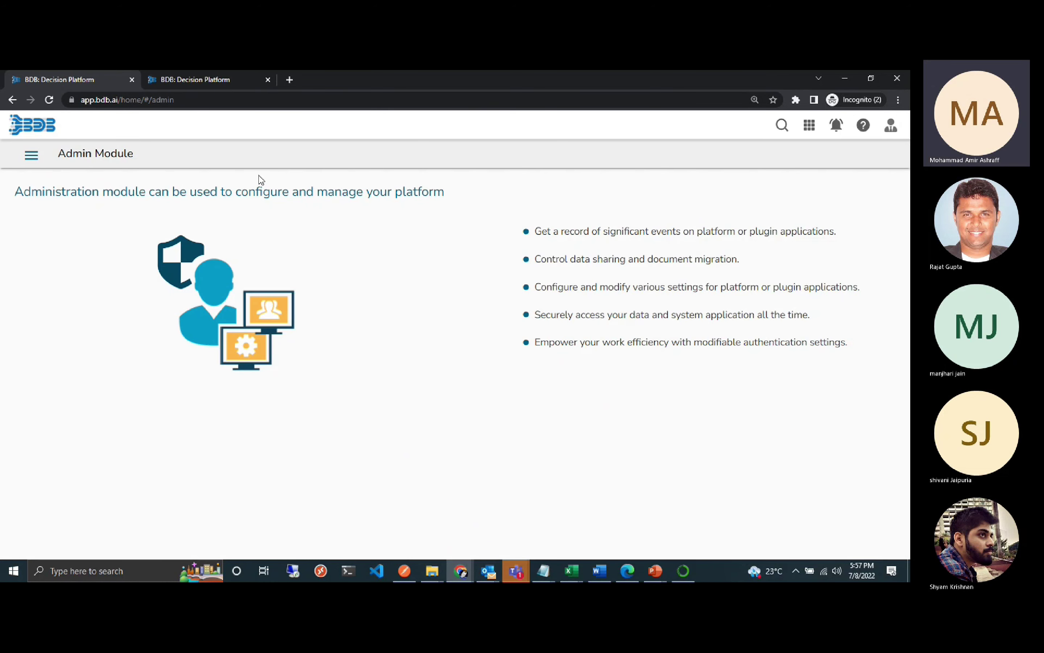
{"action": "left_click", "coordinate": [32, 156]}
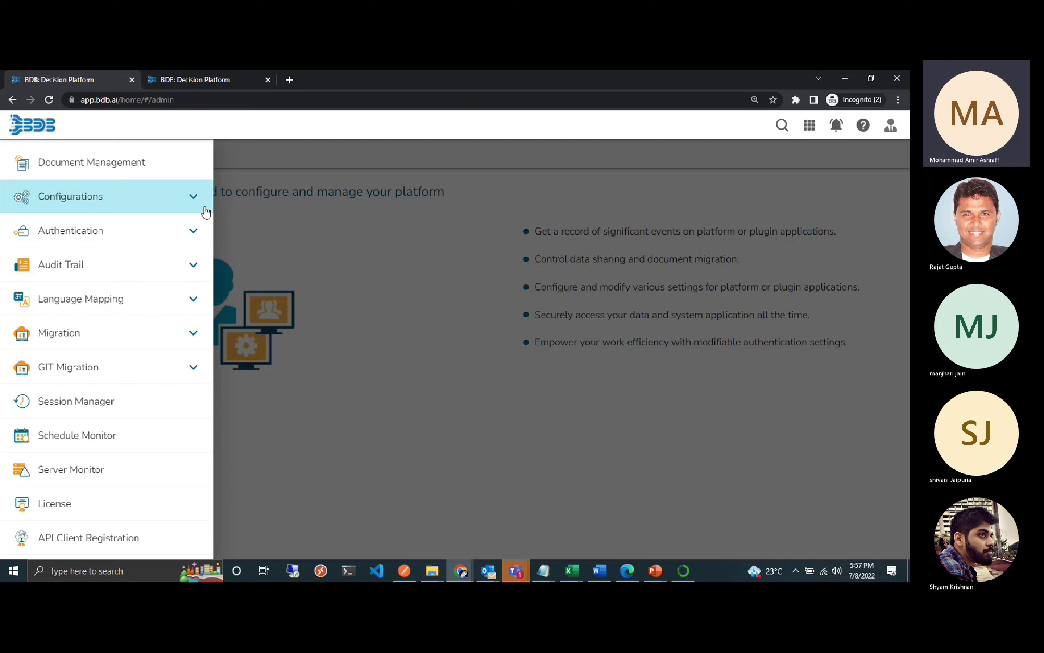
{"action": "left_click", "coordinate": [196, 205]}
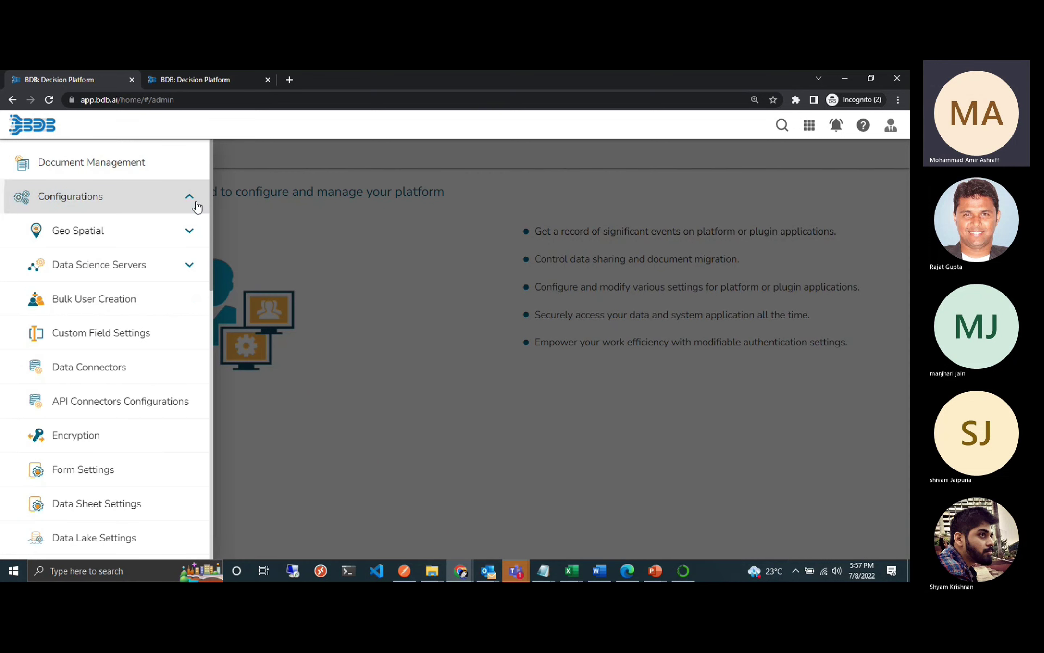
{"action": "left_click_drag", "start_coordinate": [211, 211], "coordinate": [198, 428]}
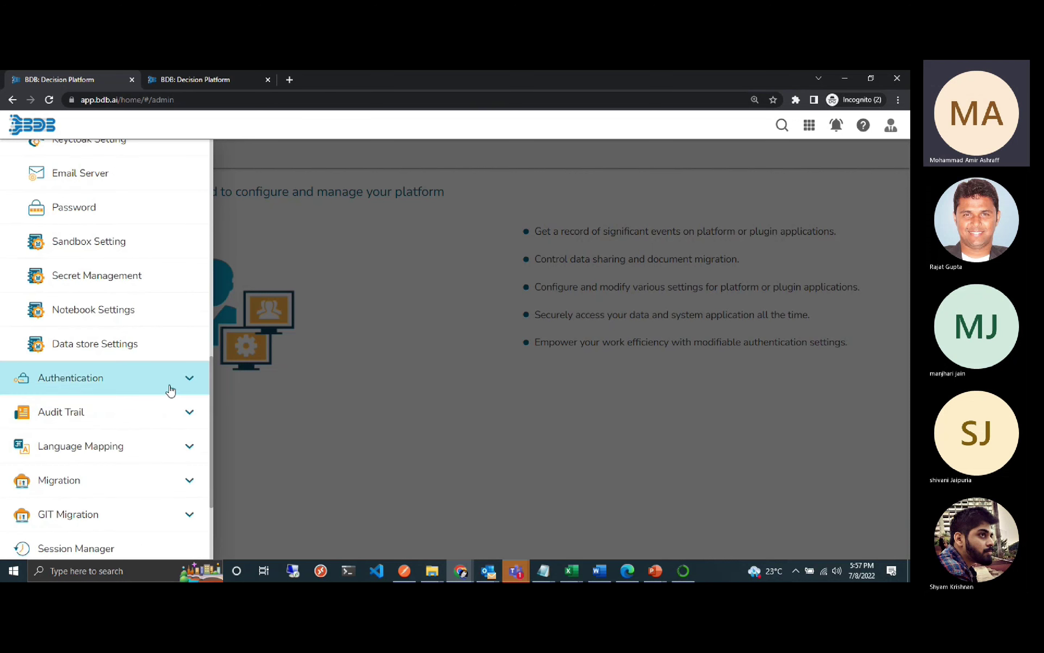
{"action": "left_click", "coordinate": [145, 317]}
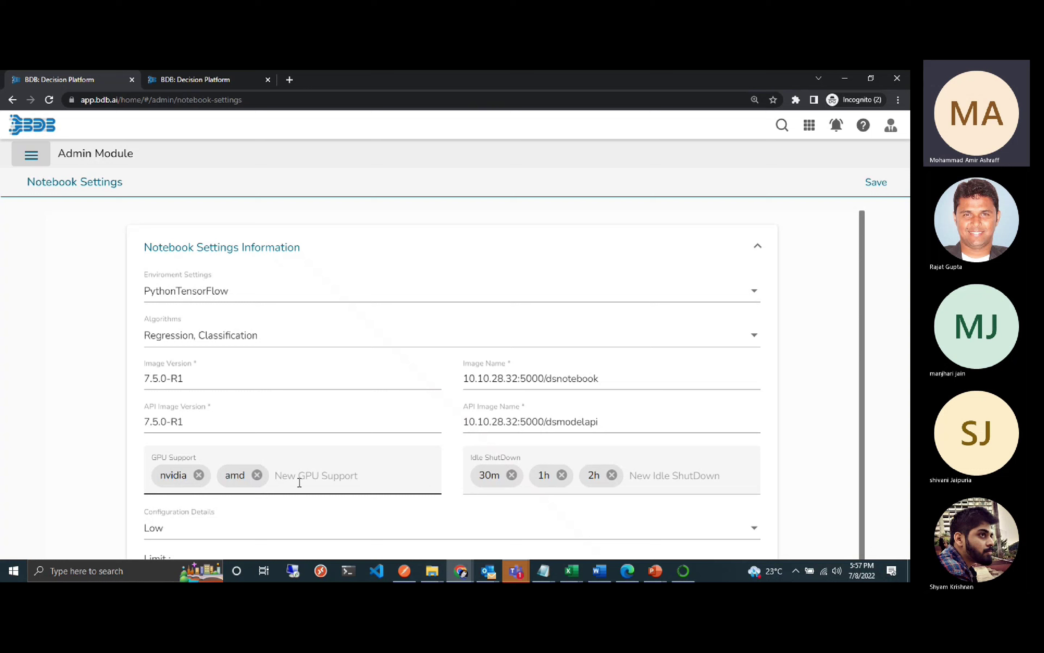
Remove the amd and nvidia entries from GPU Support in the notebook settings.
{"action": "left_click", "coordinate": [257, 479]}
{"action": "left_click", "coordinate": [258, 475]}
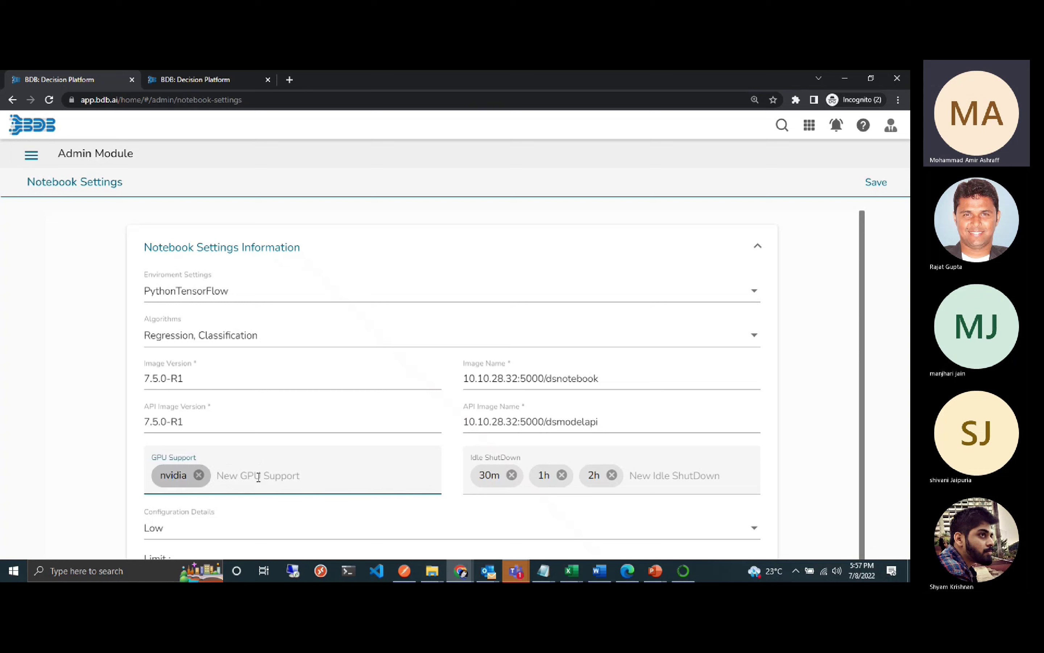
{"action": "left_click", "coordinate": [199, 475]}
{"action": "left_click", "coordinate": [199, 473]}
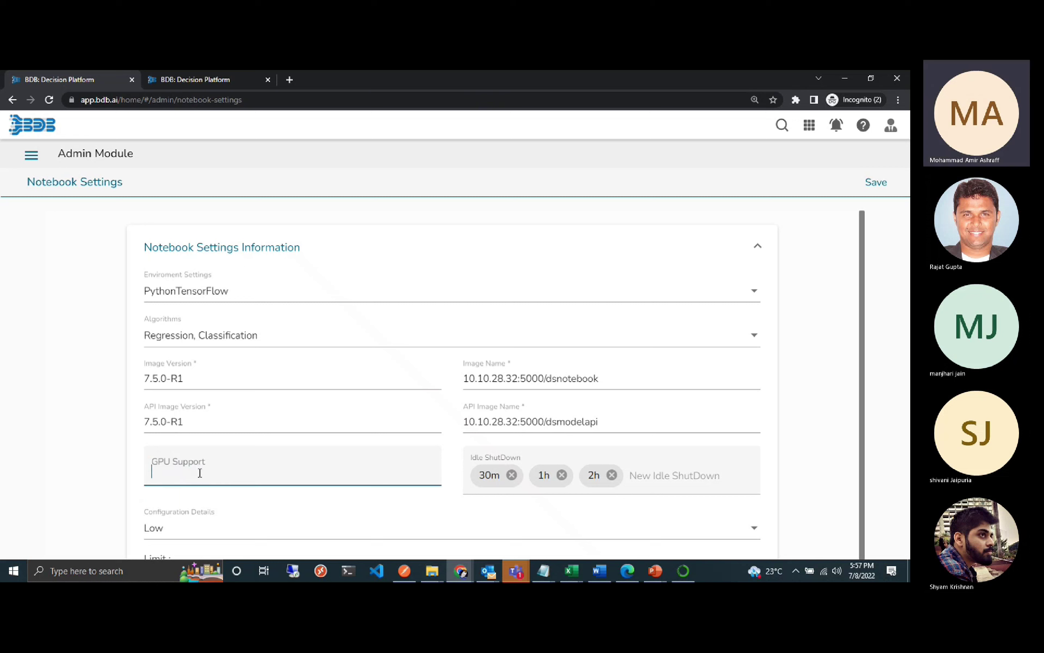
Add nvidia and amd as GPU Support entries and save the notebook settings.
{"action": "type", "text": "nvidi"}
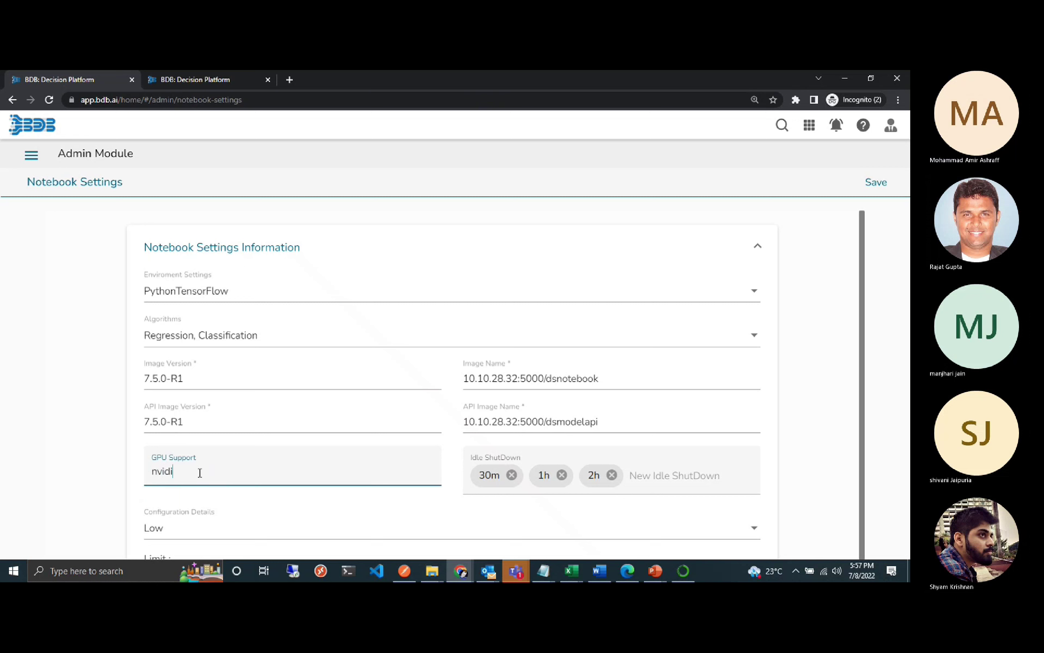
{"action": "type", "text": "a"}
{"action": "key", "text": "Return"}
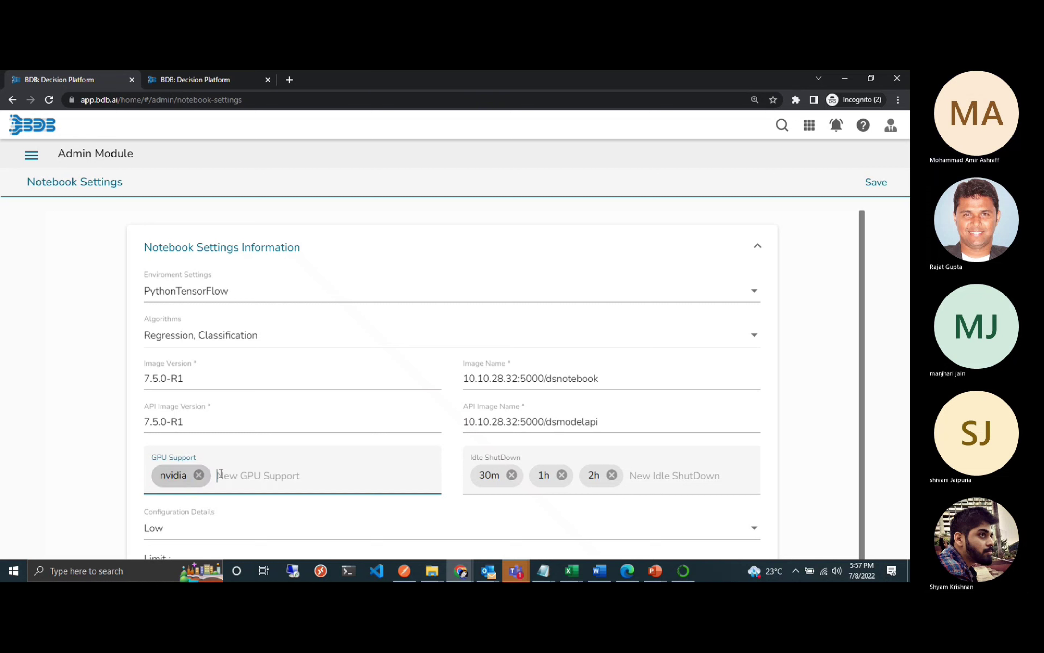
{"action": "type", "text": "amd"}
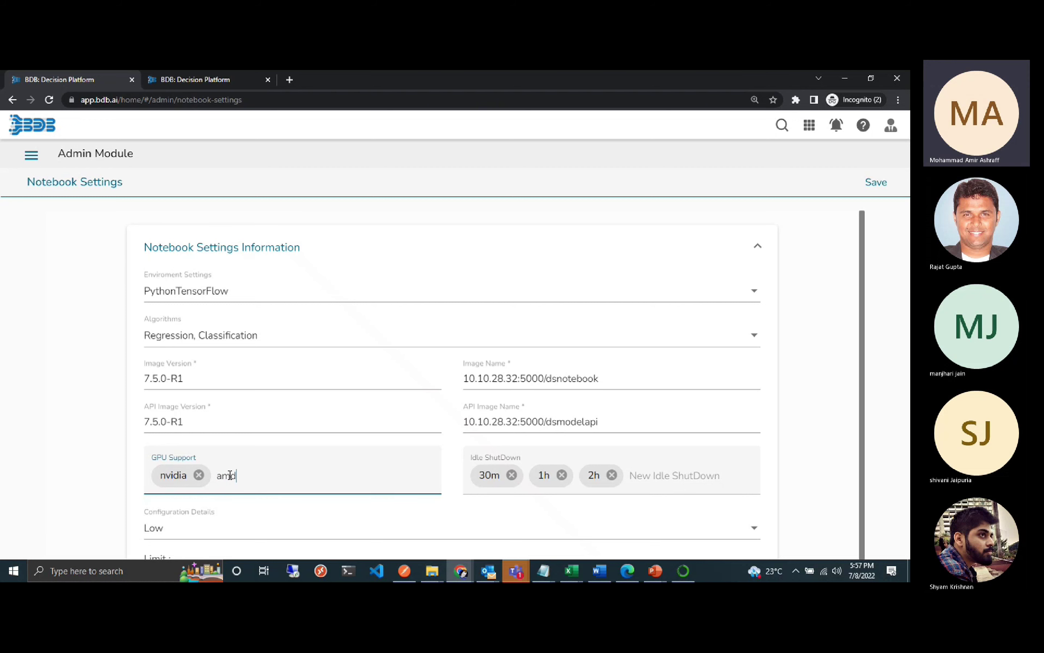
{"action": "key", "text": "Return"}
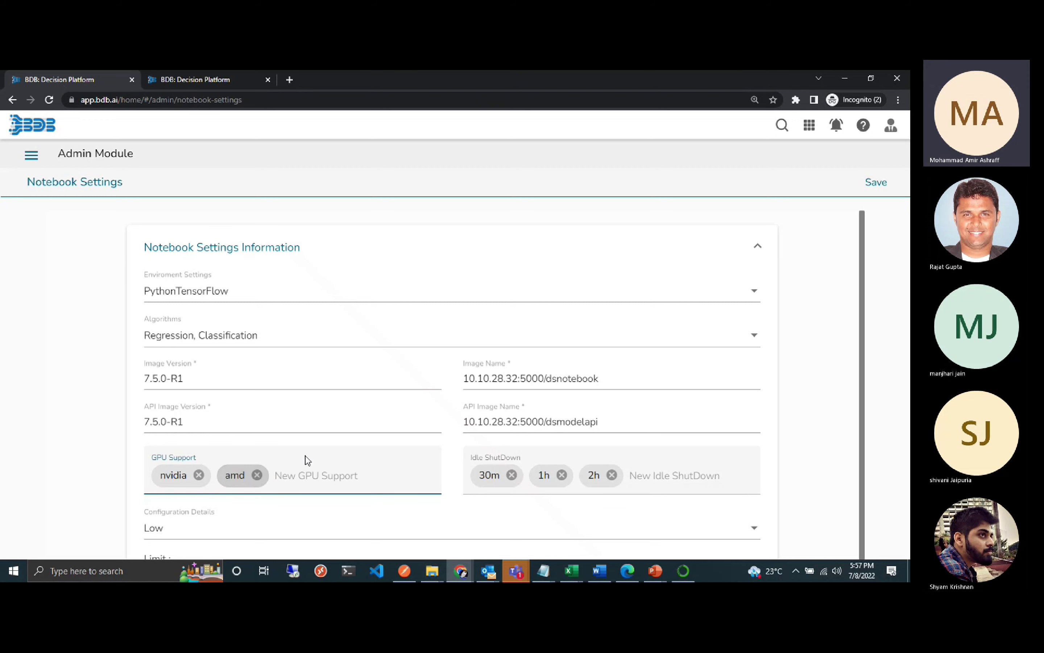
{"action": "left_click", "coordinate": [872, 192]}
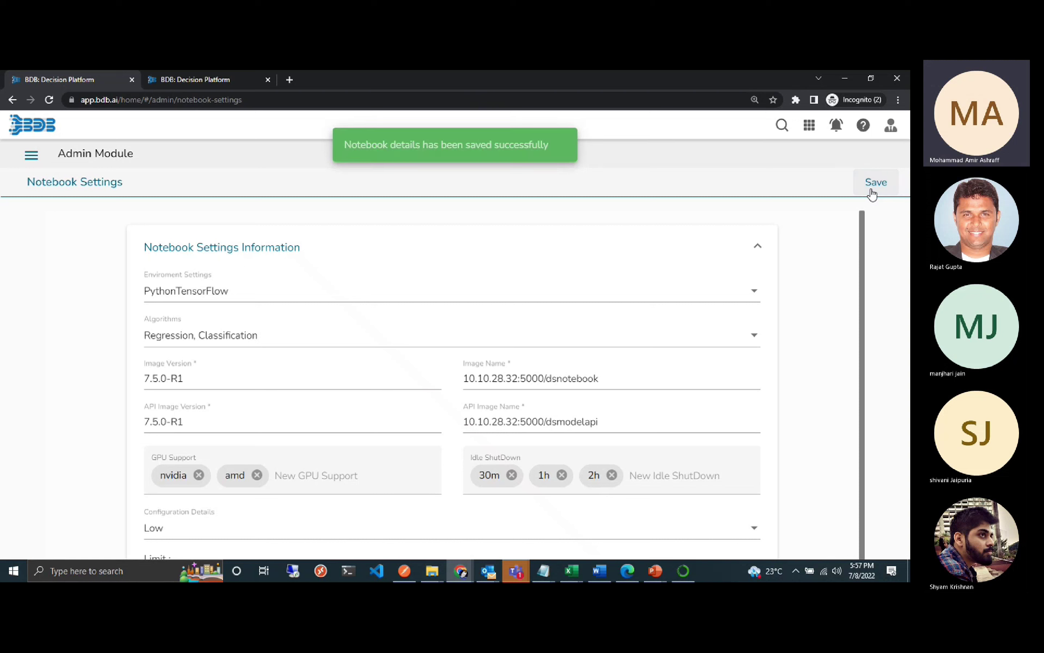
Switch to the DS Lab module and open the Demo project for editing.
{"action": "left_click", "coordinate": [810, 126]}
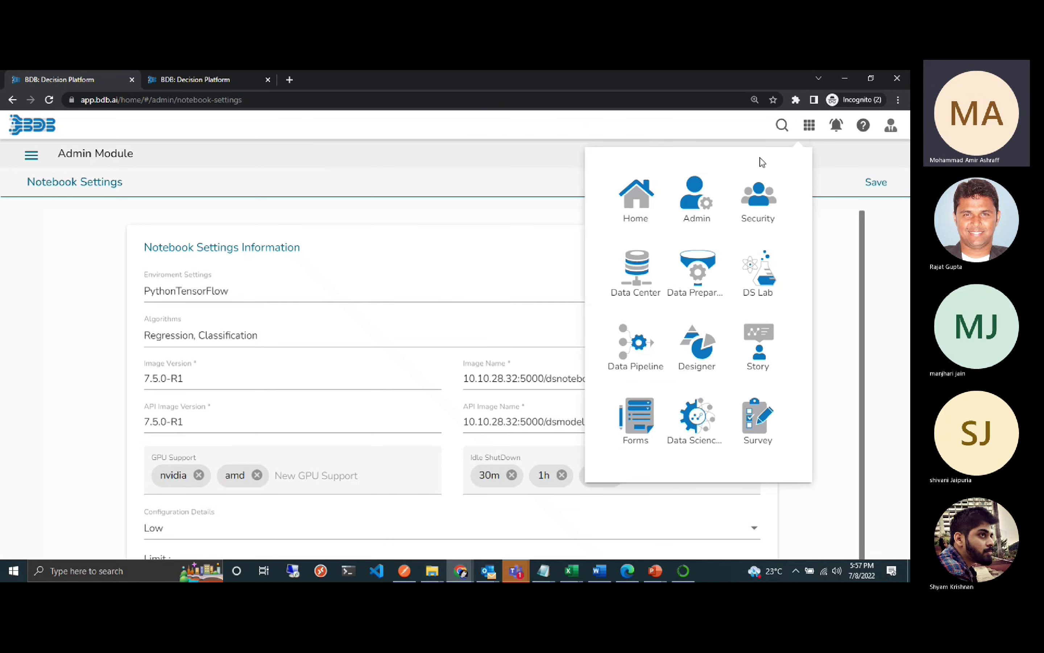
{"action": "left_click", "coordinate": [758, 269]}
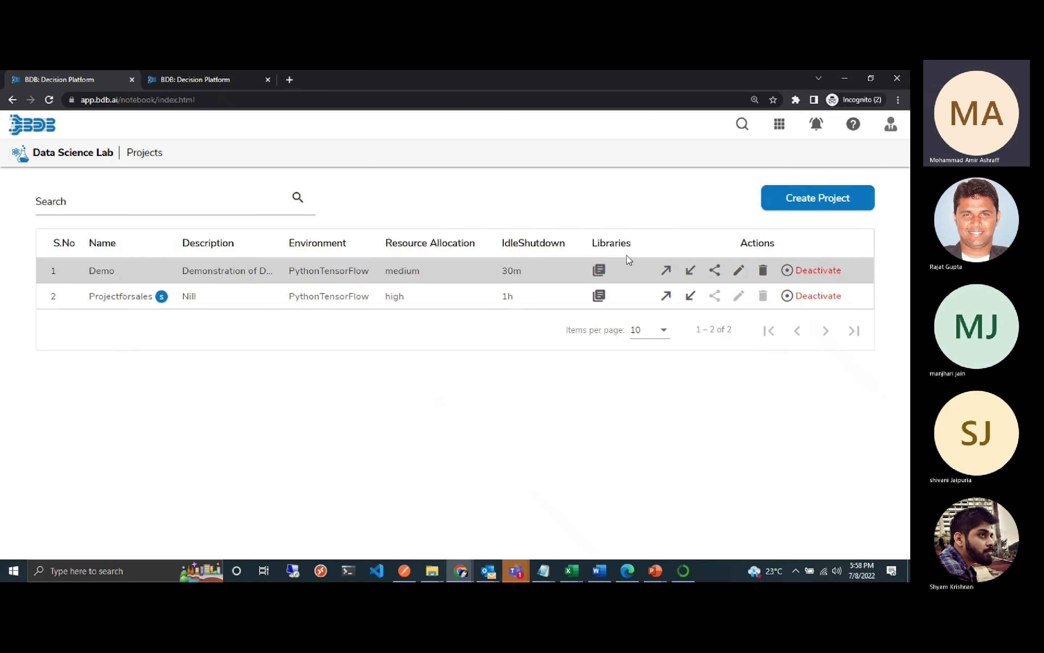
{"action": "left_click", "coordinate": [738, 272]}
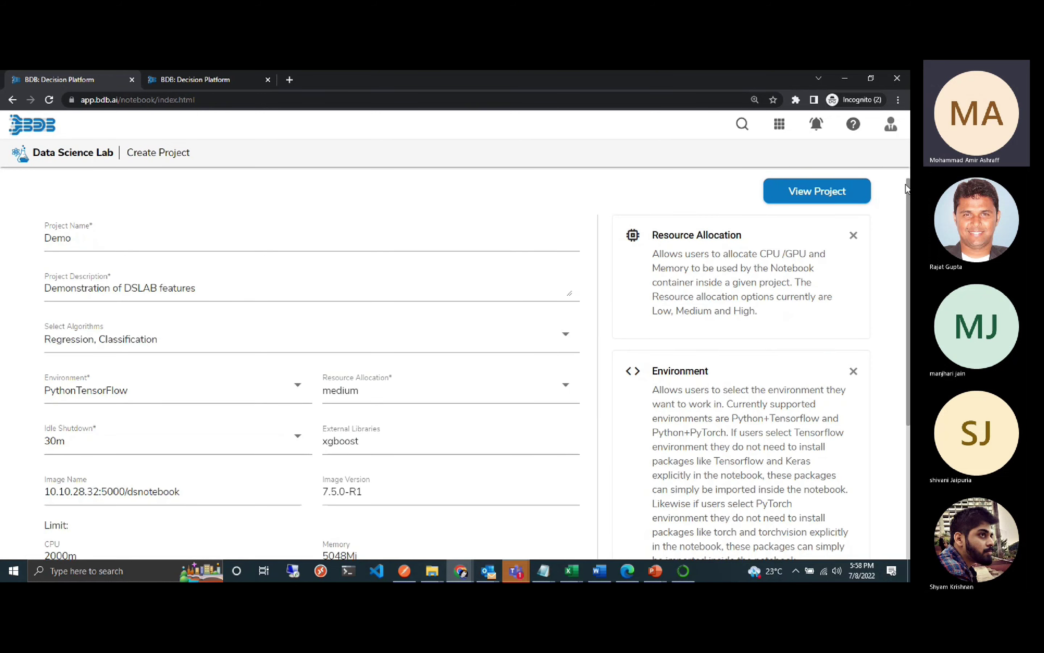
Set the Demo project's GPU Type to nvidia with a GPU Limit of 1 and update the project.
{"action": "scroll", "coordinate": [738, 268], "scroll_direction": "down", "scroll_amount": 1}
{"action": "scroll", "coordinate": [738, 268], "scroll_direction": "down", "scroll_amount": 2}
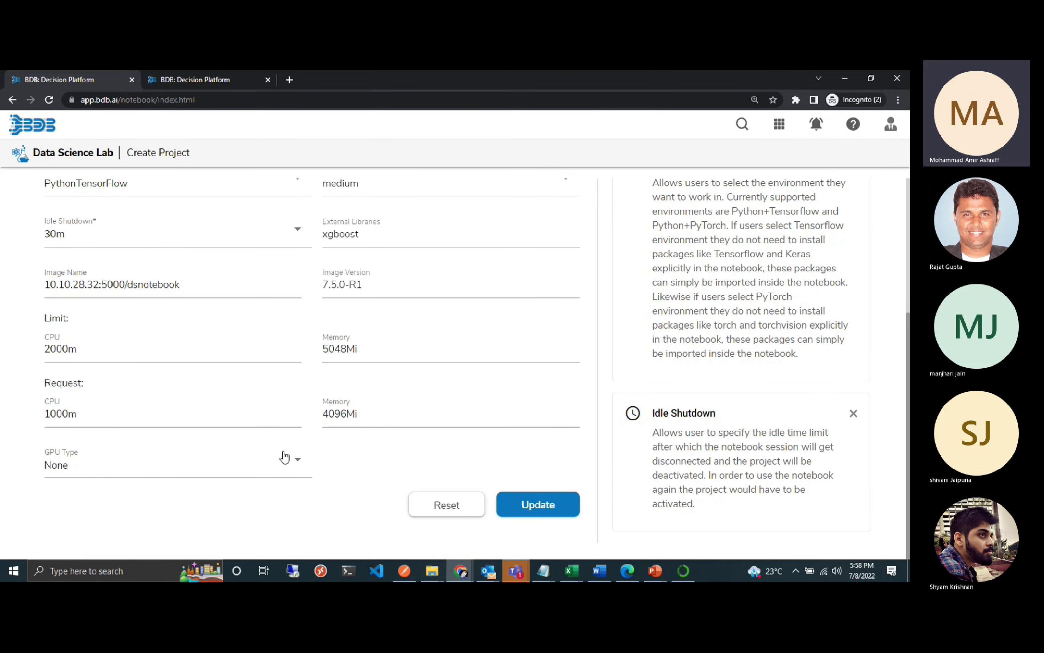
{"action": "left_click", "coordinate": [296, 460]}
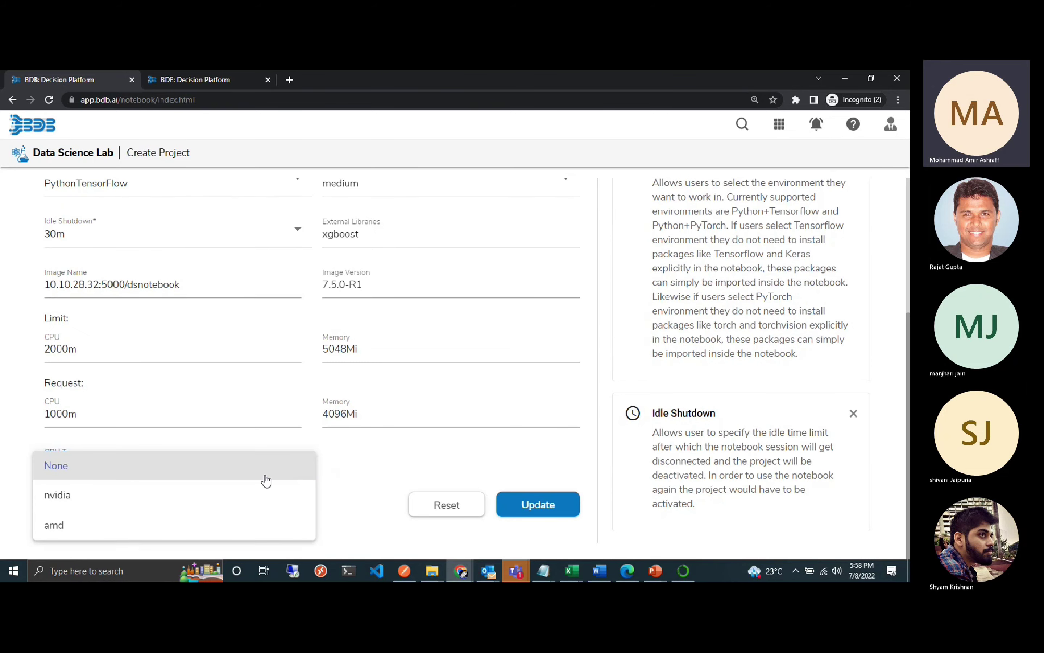
{"action": "left_click", "coordinate": [236, 496]}
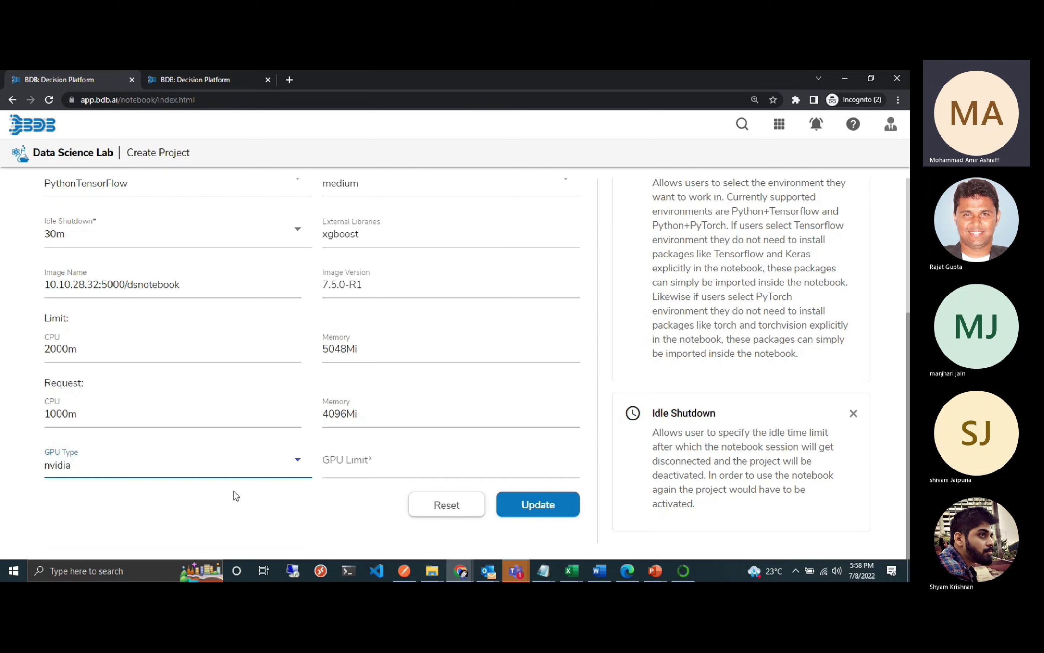
{"action": "left_click", "coordinate": [344, 469]}
{"action": "type", "text": "1"}
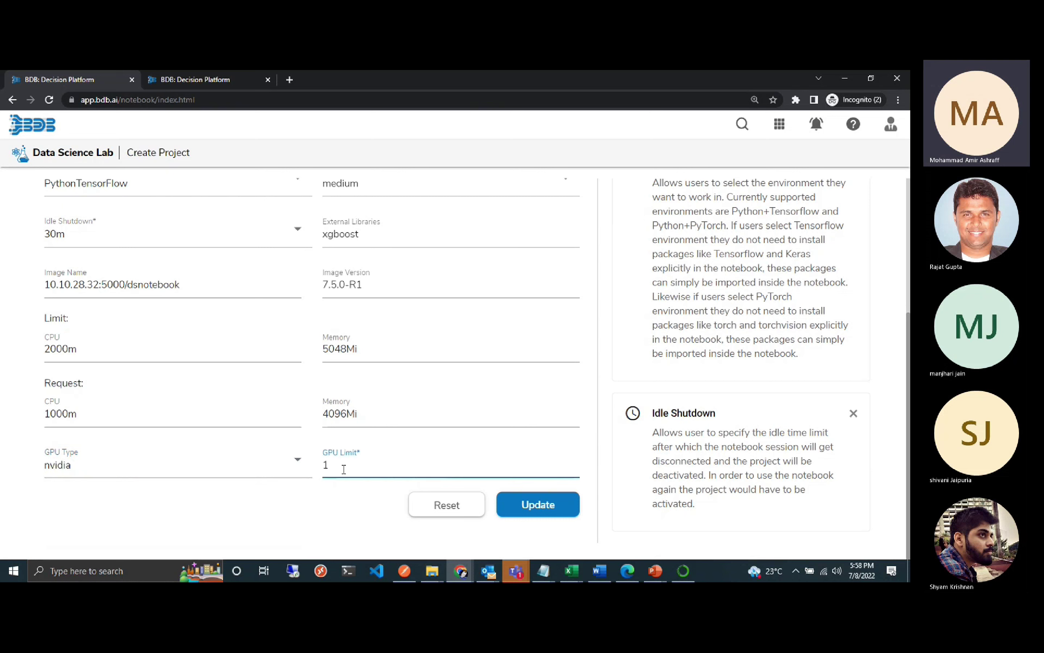
{"action": "left_click", "coordinate": [536, 503]}
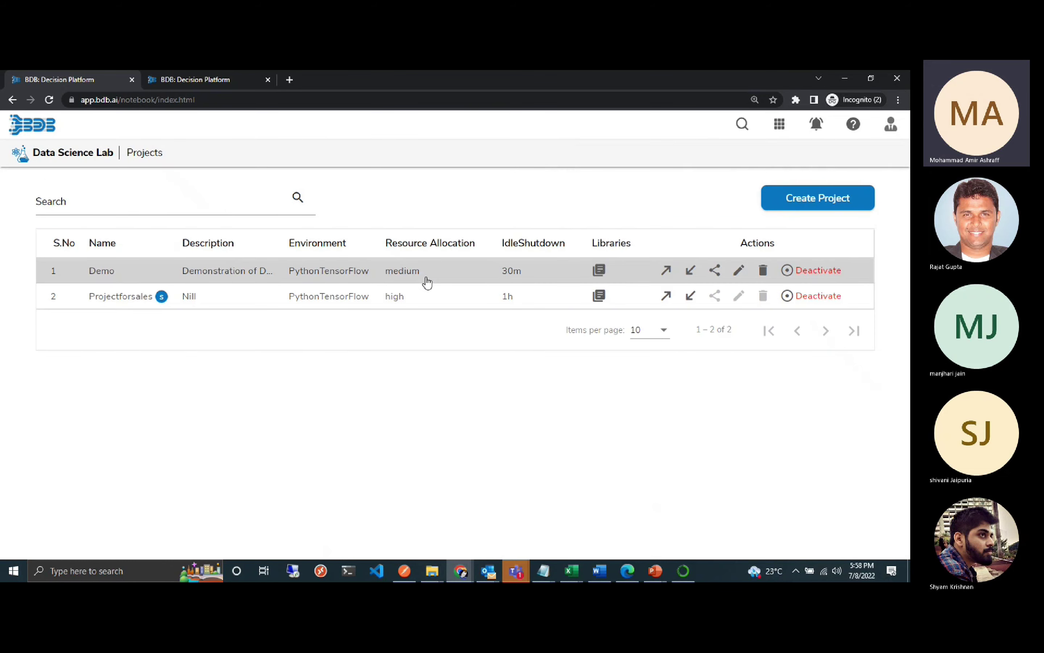
View the Demo project's notebook list, then search Projectforsales for "Data" and open its DataTransformation notebook.
{"action": "left_click", "coordinate": [426, 278]}
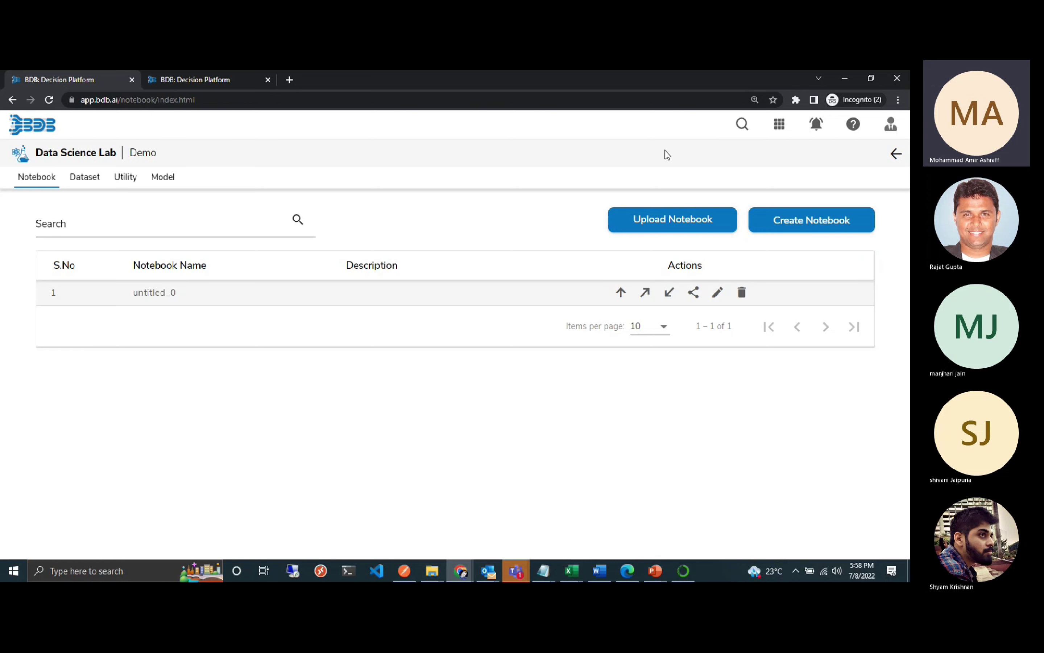
{"action": "left_click", "coordinate": [895, 156]}
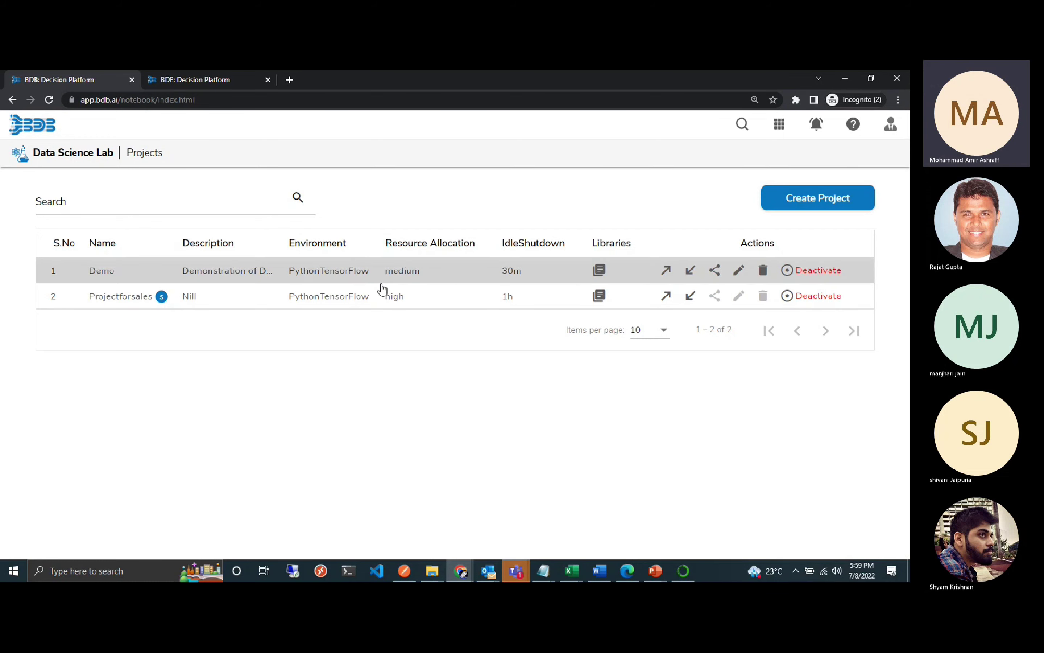
{"action": "left_click", "coordinate": [375, 296]}
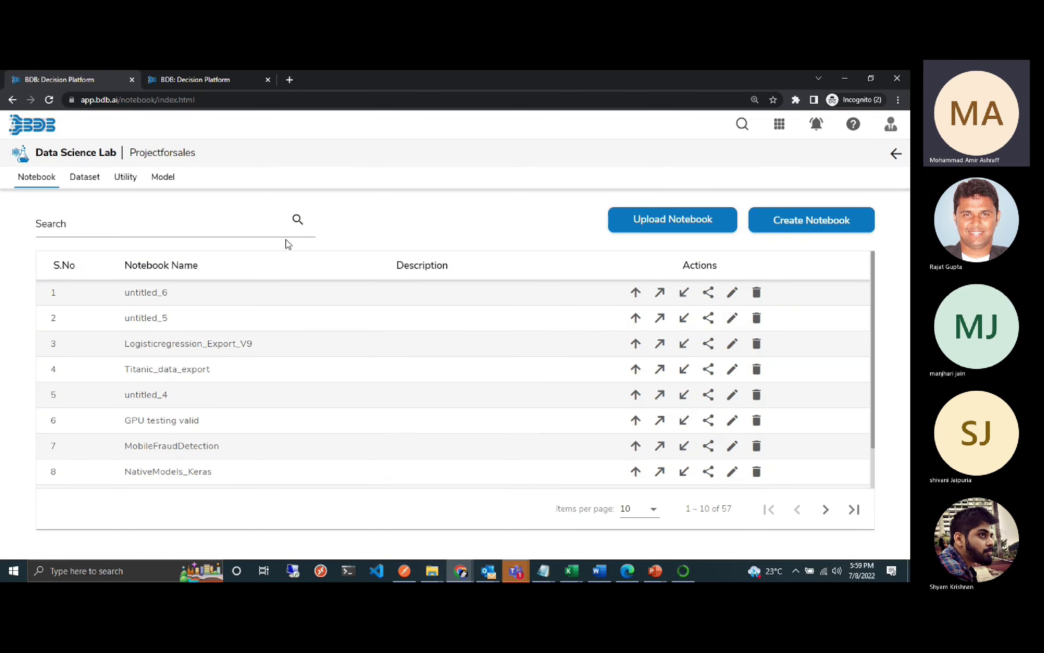
{"action": "left_click", "coordinate": [270, 229]}
{"action": "type", "text": "Data"}
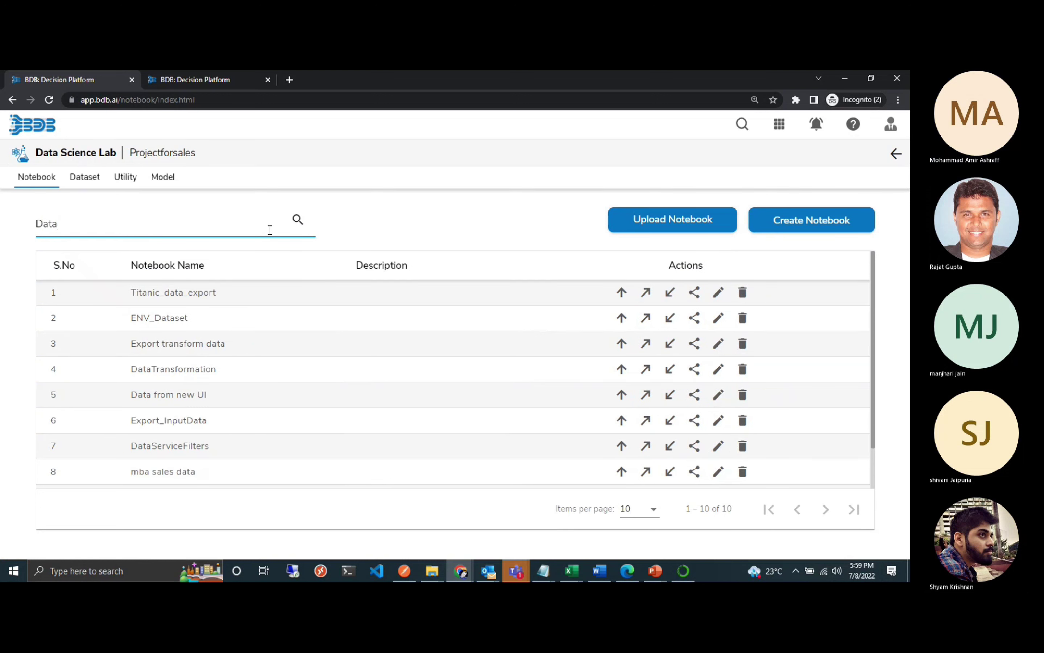
{"action": "left_click", "coordinate": [224, 368]}
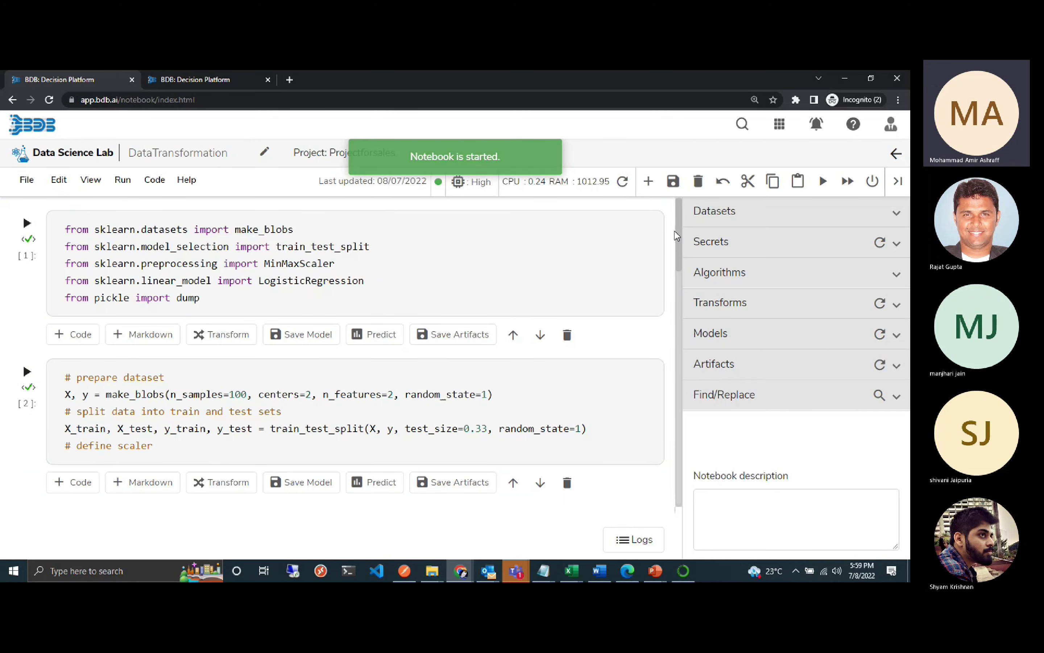
Run the first three cells of the DataTransformation notebook: the imports, the dataset preparation and split, and the X_test DataFrame.
{"action": "left_click_drag", "start_coordinate": [682, 232], "coordinate": [682, 269]}
{"action": "left_click_drag", "start_coordinate": [681, 280], "coordinate": [677, 233]}
{"action": "scroll", "coordinate": [676, 233], "scroll_direction": "down", "scroll_amount": 1}
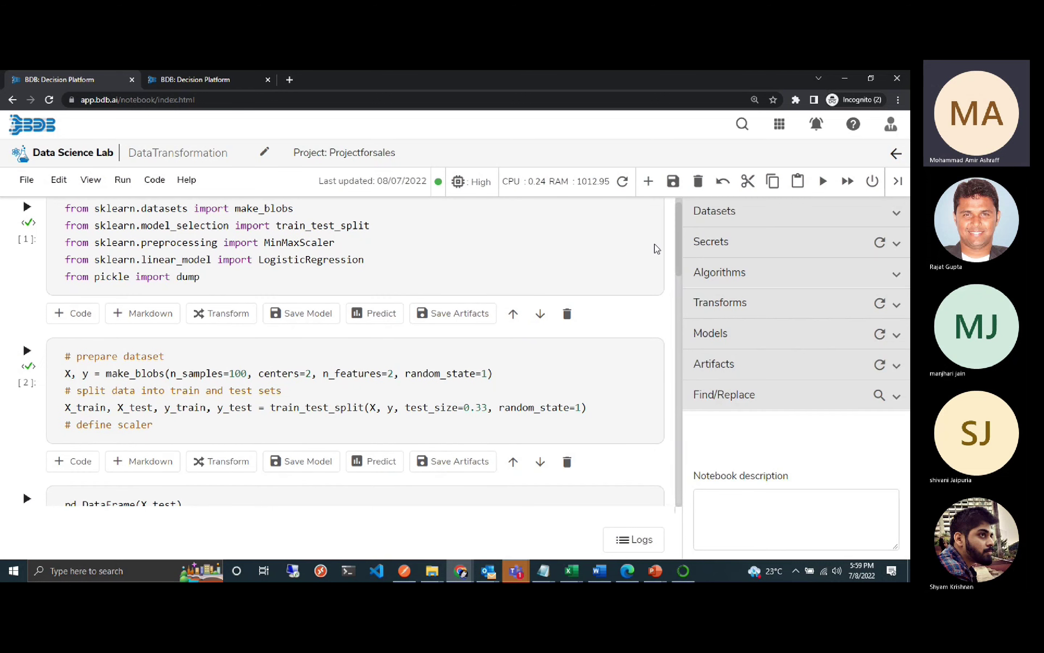
{"action": "left_click", "coordinate": [624, 258]}
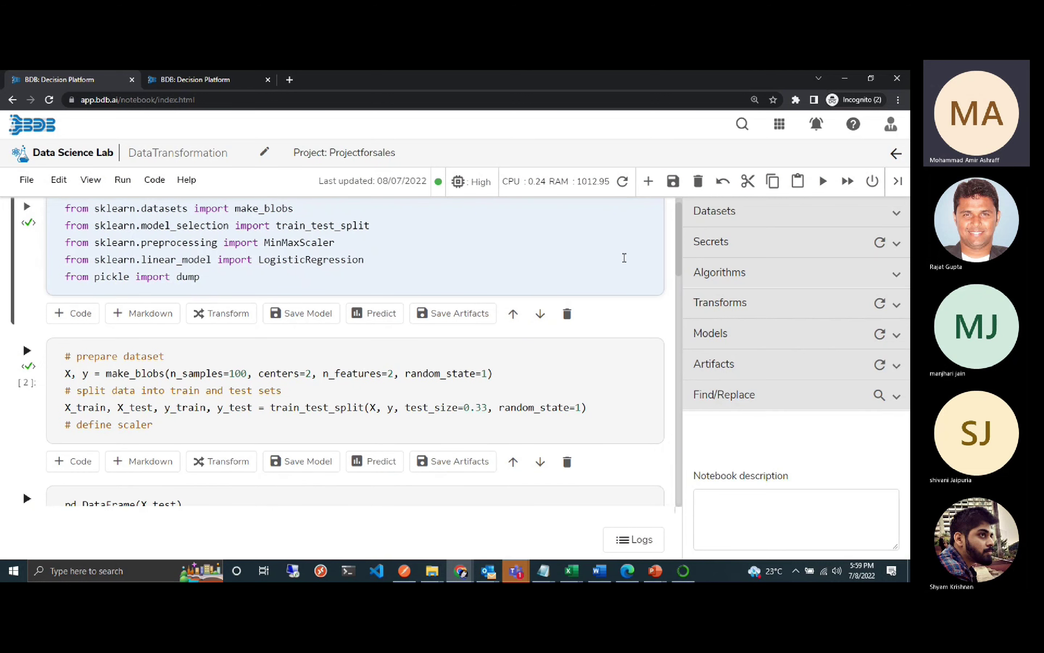
{"action": "key", "text": "shift+Return"}
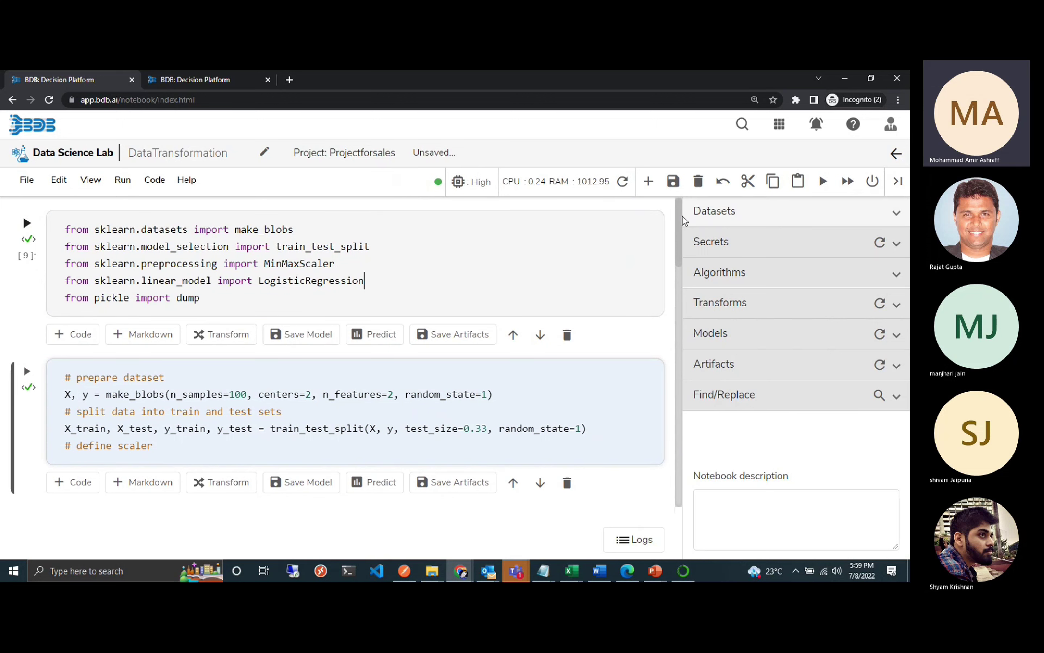
{"action": "left_click_drag", "start_coordinate": [681, 220], "coordinate": [681, 242]}
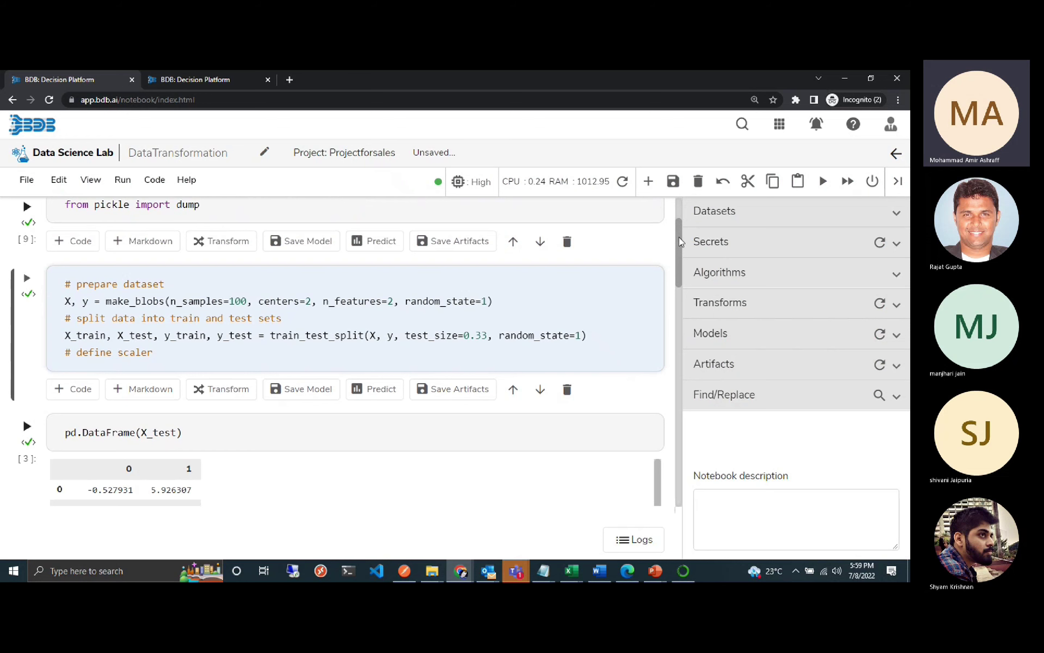
{"action": "key", "text": "shift+Return"}
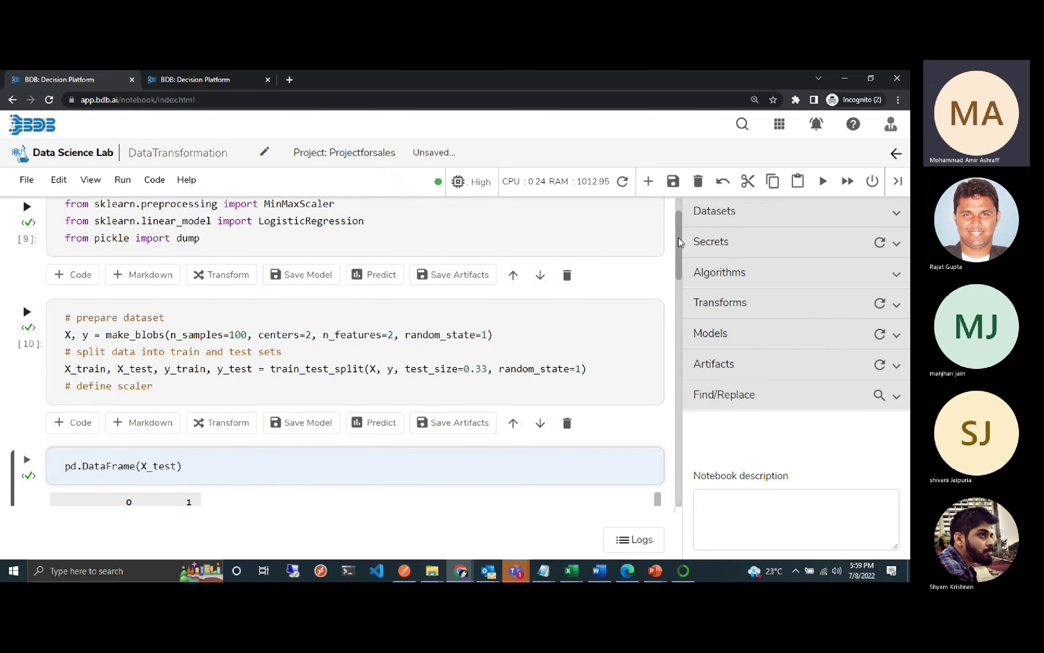
{"action": "left_click_drag", "start_coordinate": [681, 242], "coordinate": [681, 270]}
{"action": "key", "text": "shift+Return"}
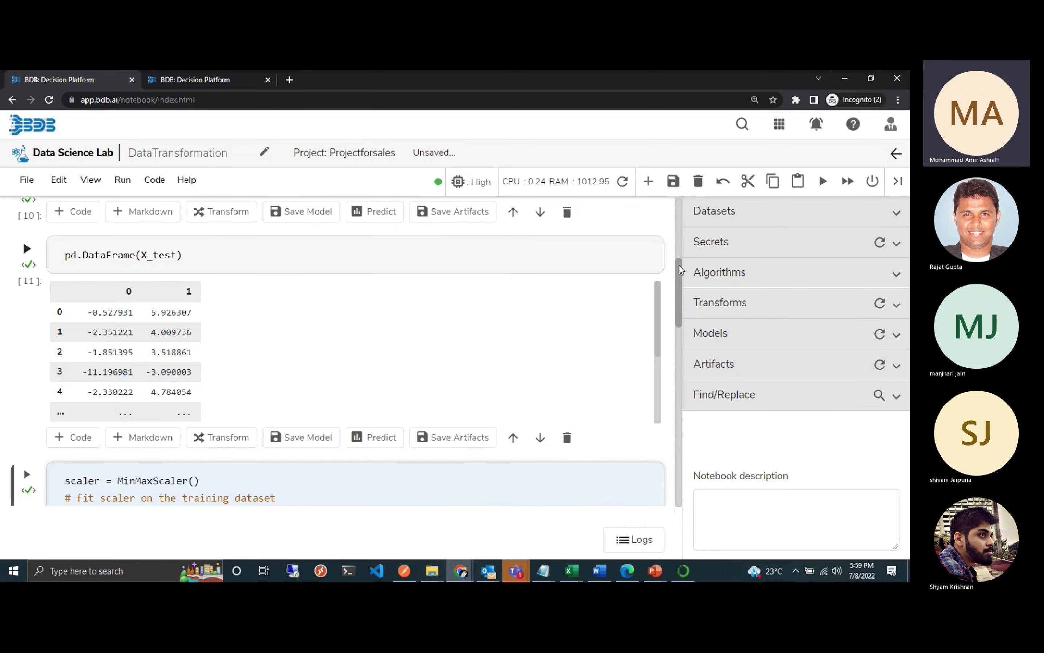
Run the MinMaxScaler cell that scales the training data and the cell that fits the LogisticRegression model.
{"action": "left_click_drag", "start_coordinate": [680, 270], "coordinate": [679, 310]}
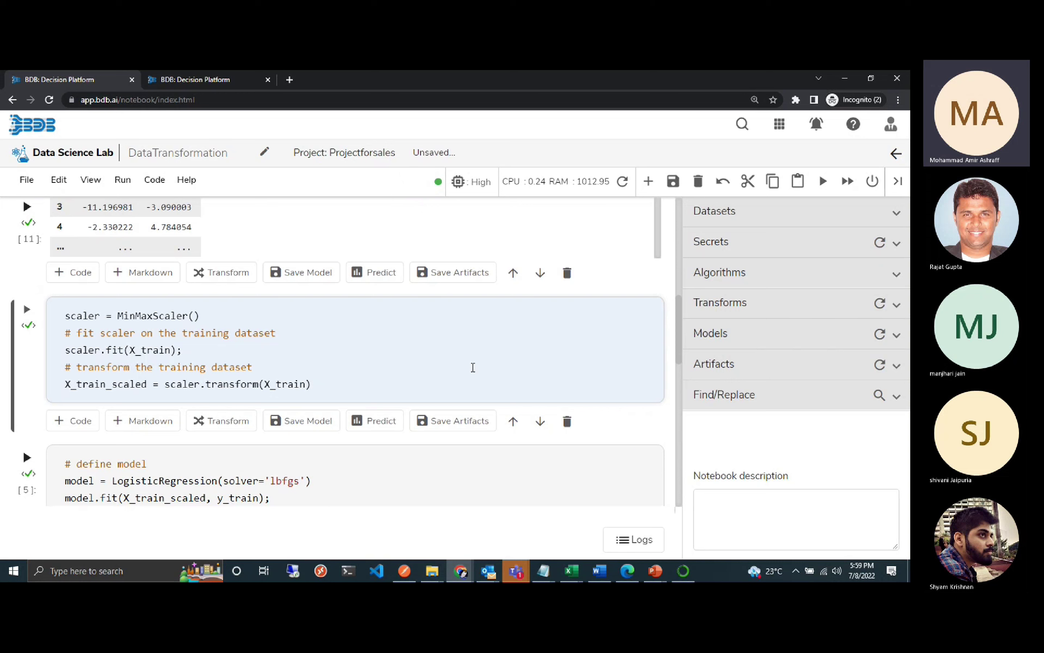
{"action": "key", "text": "shift+Return"}
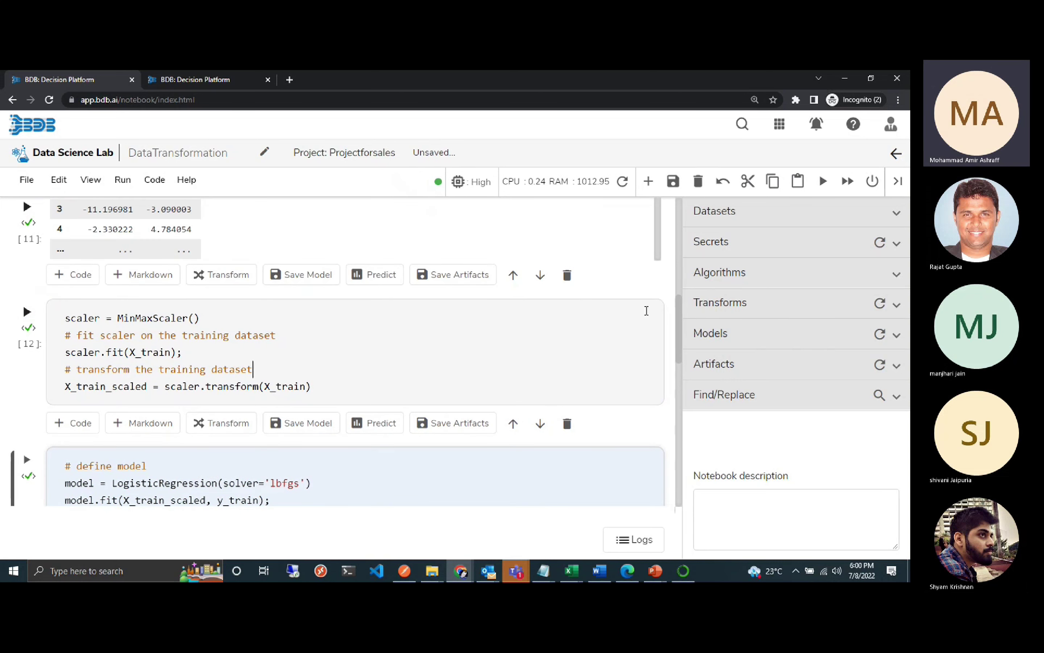
{"action": "left_click_drag", "start_coordinate": [679, 322], "coordinate": [681, 340]}
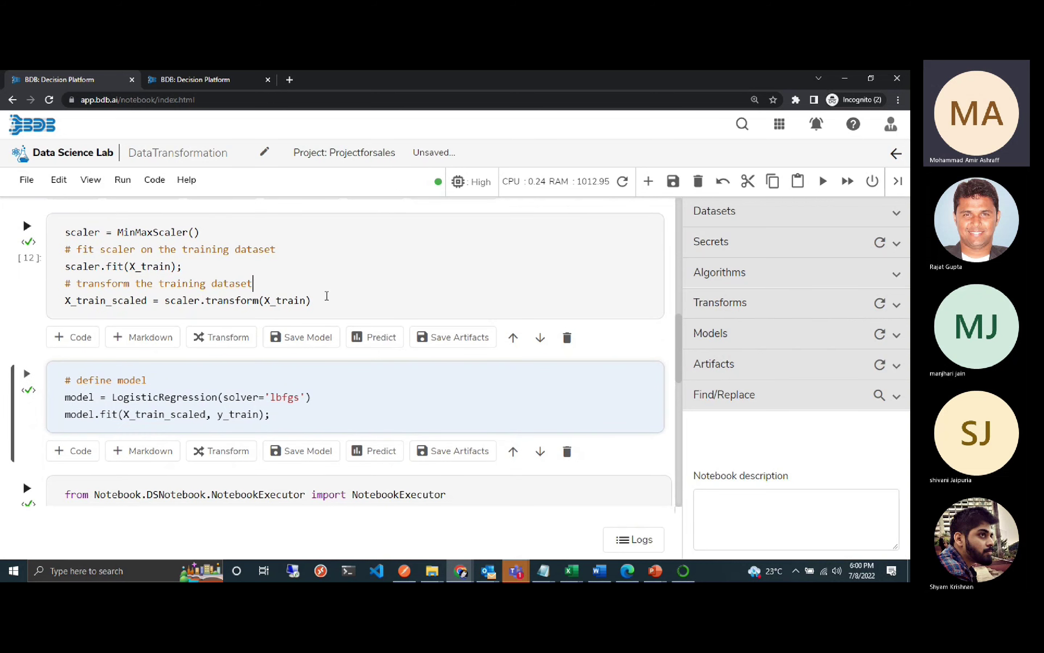
{"action": "left_click", "coordinate": [297, 301]}
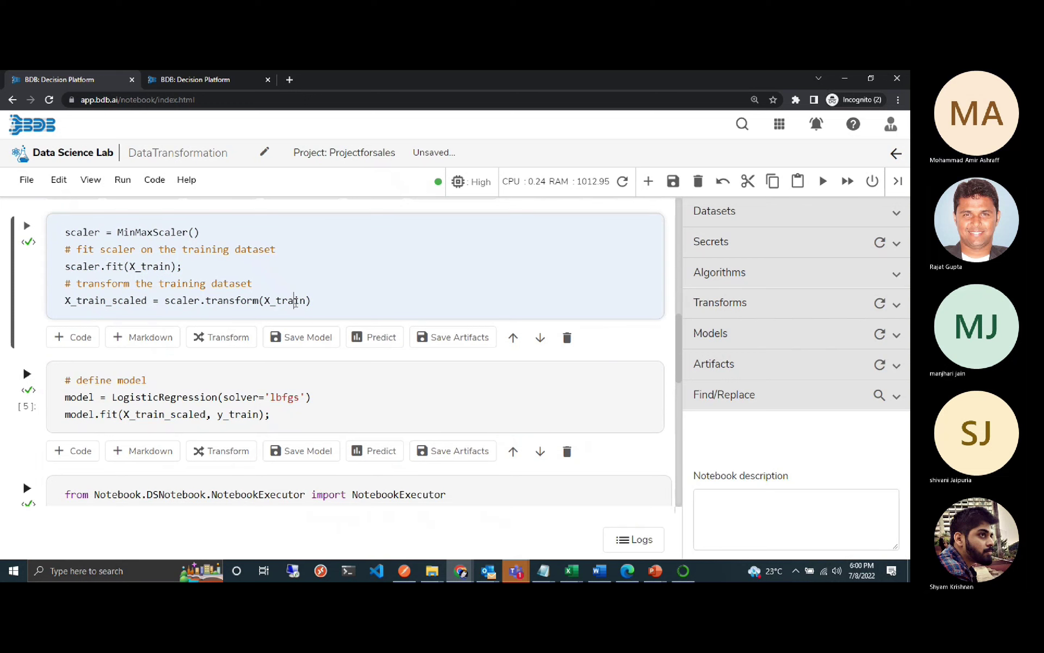
{"action": "key", "text": "shift+Return"}
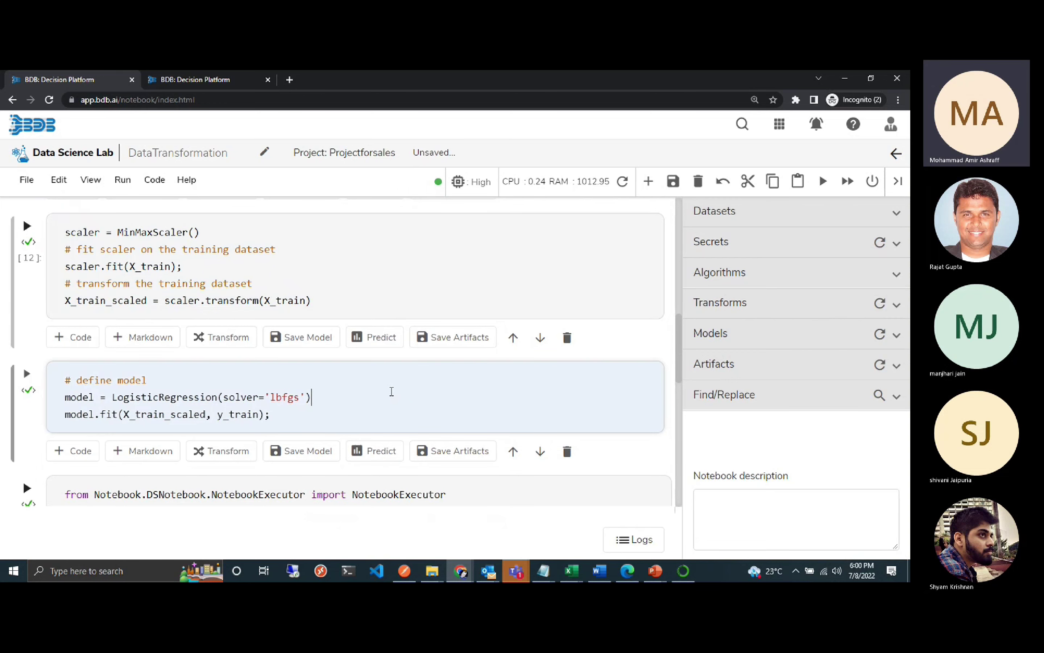
{"action": "key", "text": "shift+Return"}
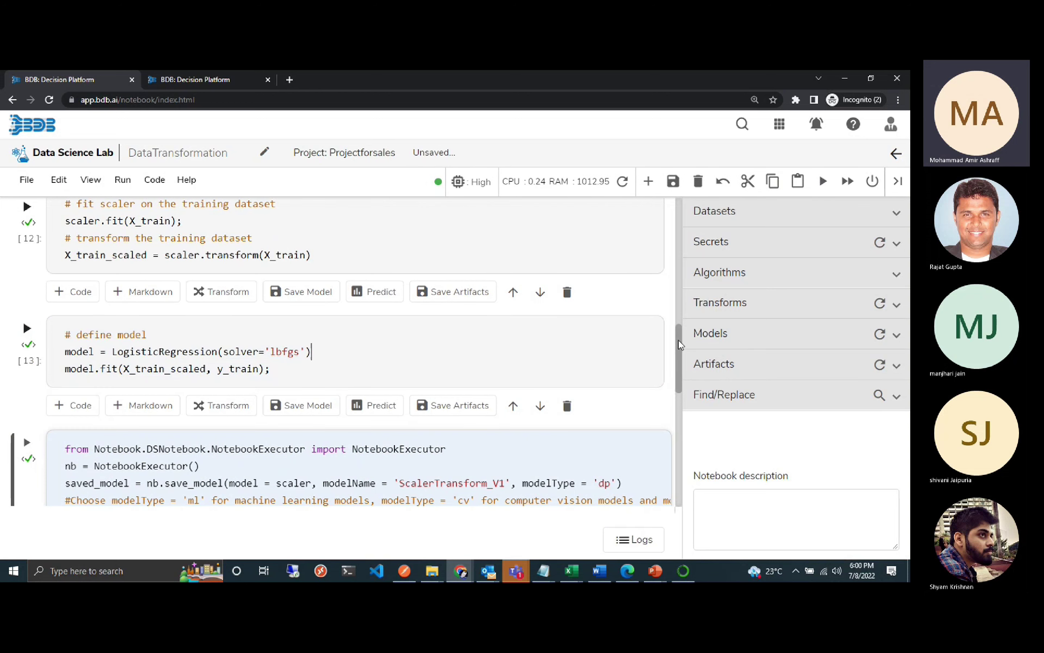
Insert an empty code cell between the model definition cell and the cell saving ScalerTransform_V1.
{"action": "left_click_drag", "start_coordinate": [680, 344], "coordinate": [678, 349]}
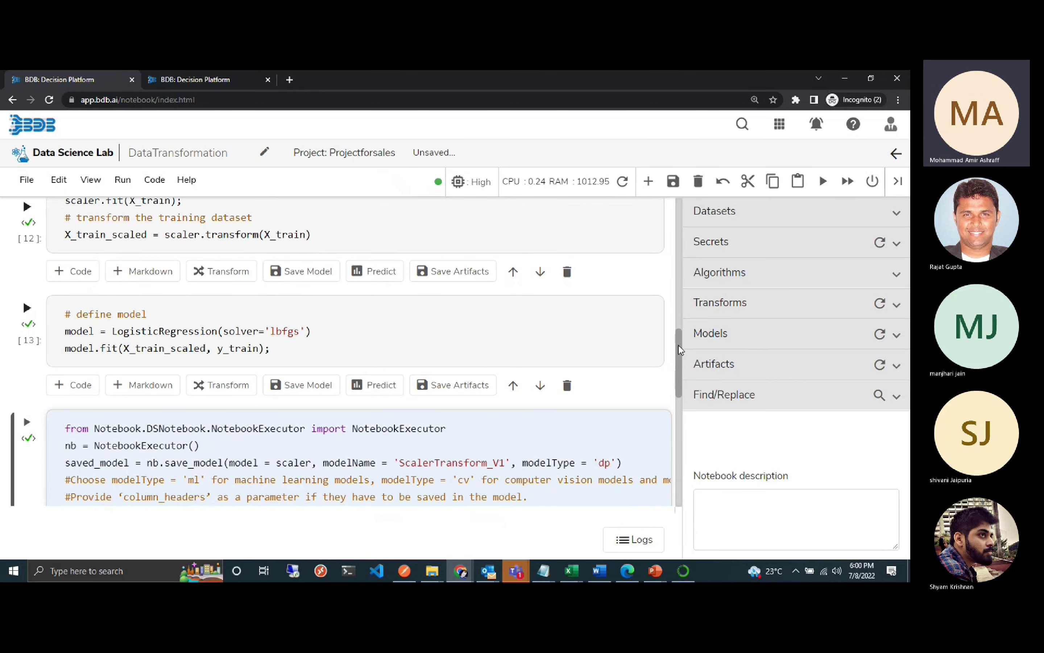
{"action": "left_click_drag", "start_coordinate": [678, 345], "coordinate": [679, 355]}
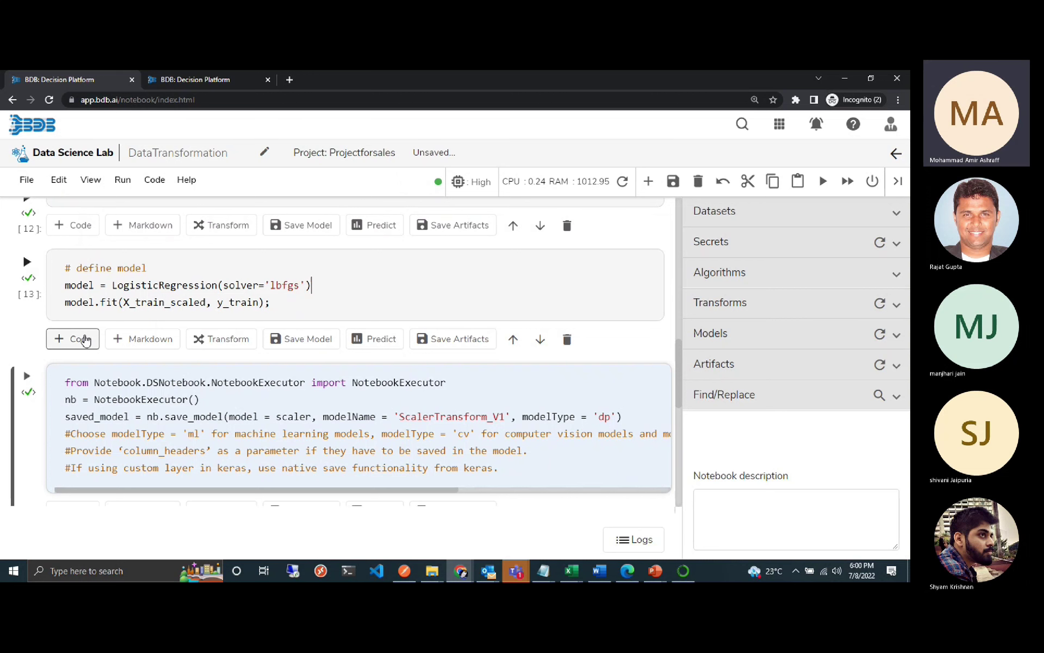
{"action": "left_click", "coordinate": [86, 340]}
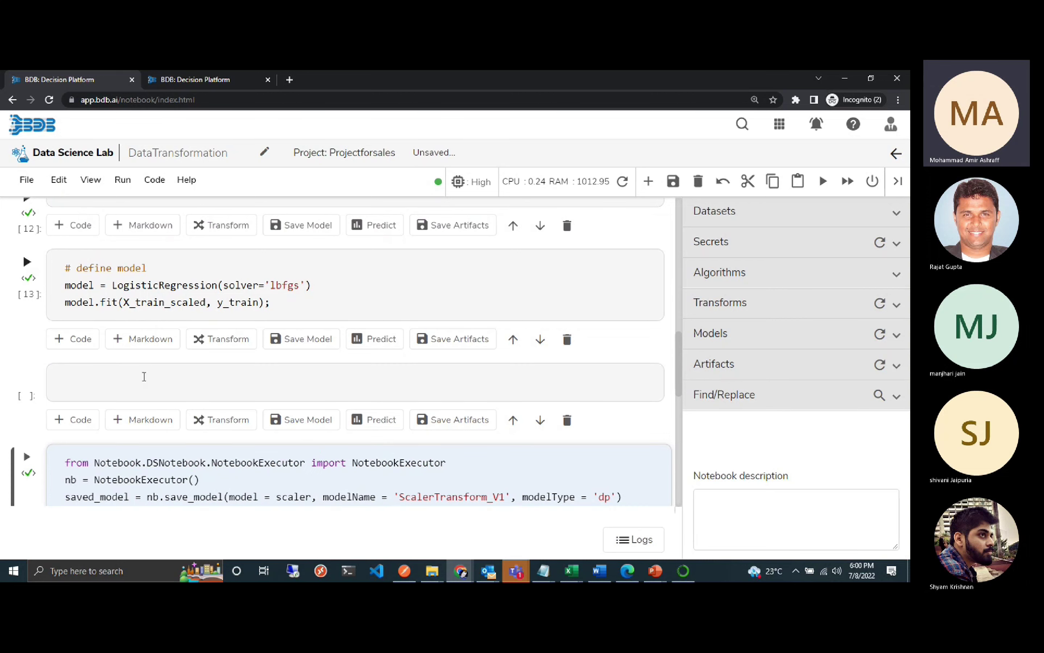
Insert the Transform snippet into the empty cell, clear it, and insert the Save Model snippet in its place.
{"action": "left_click", "coordinate": [144, 376]}
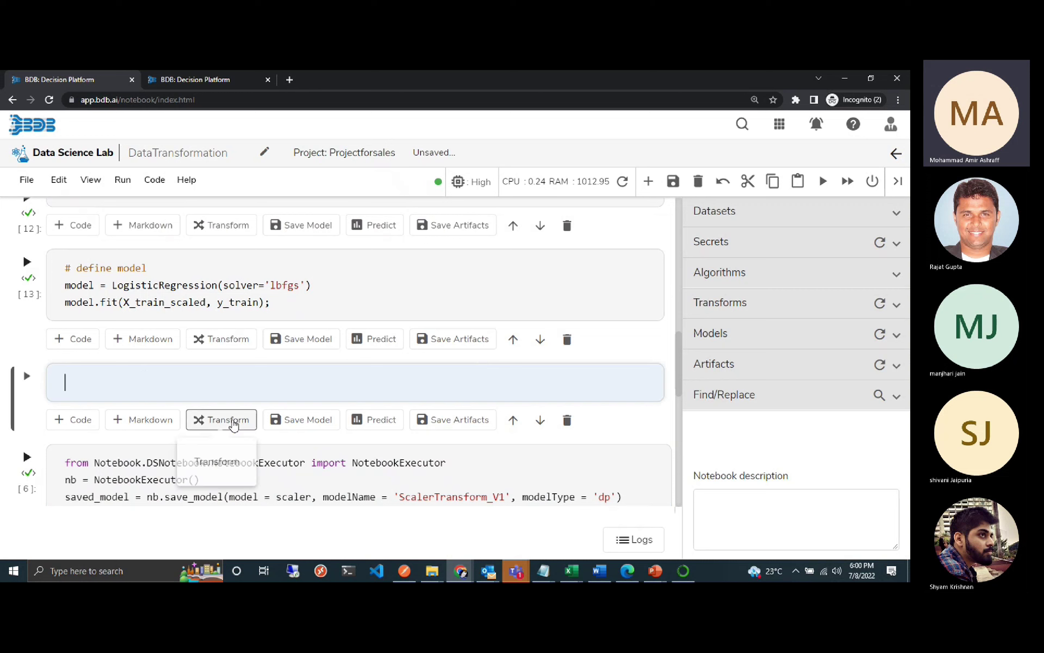
{"action": "left_click", "coordinate": [234, 424]}
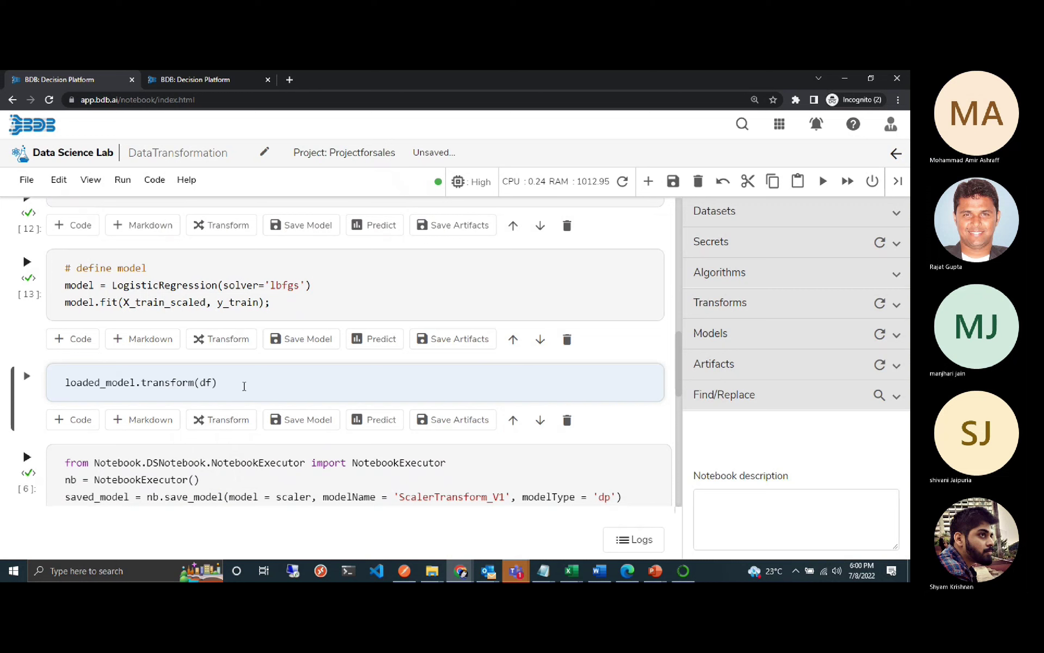
{"action": "left_click", "coordinate": [244, 385]}
{"action": "key", "text": "ctrl+a"}
{"action": "key", "text": "BackSpace"}
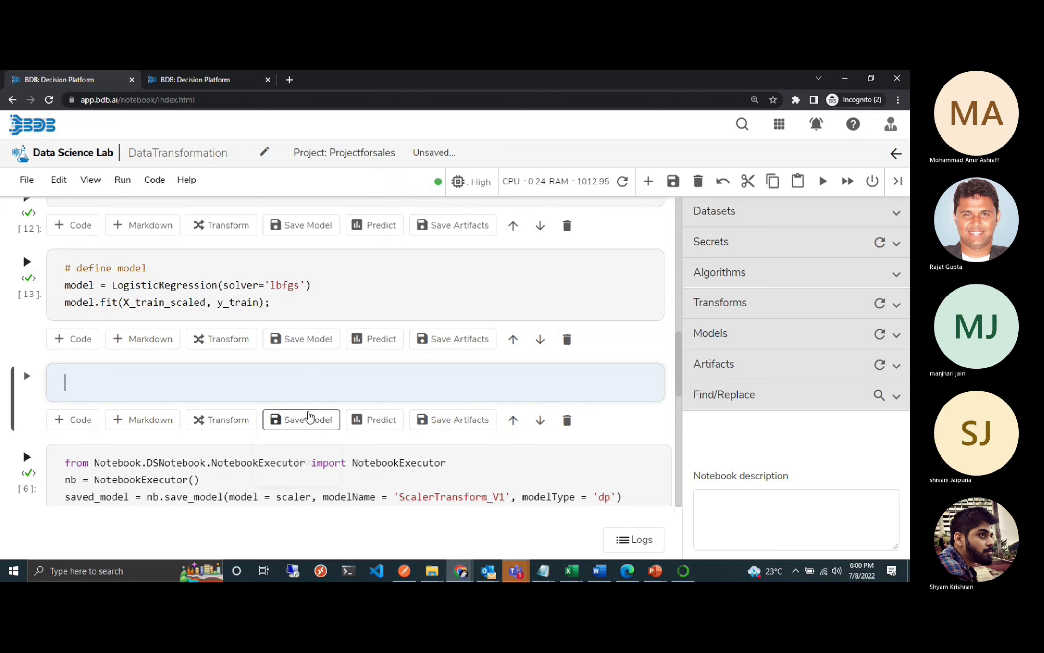
{"action": "left_click", "coordinate": [308, 418]}
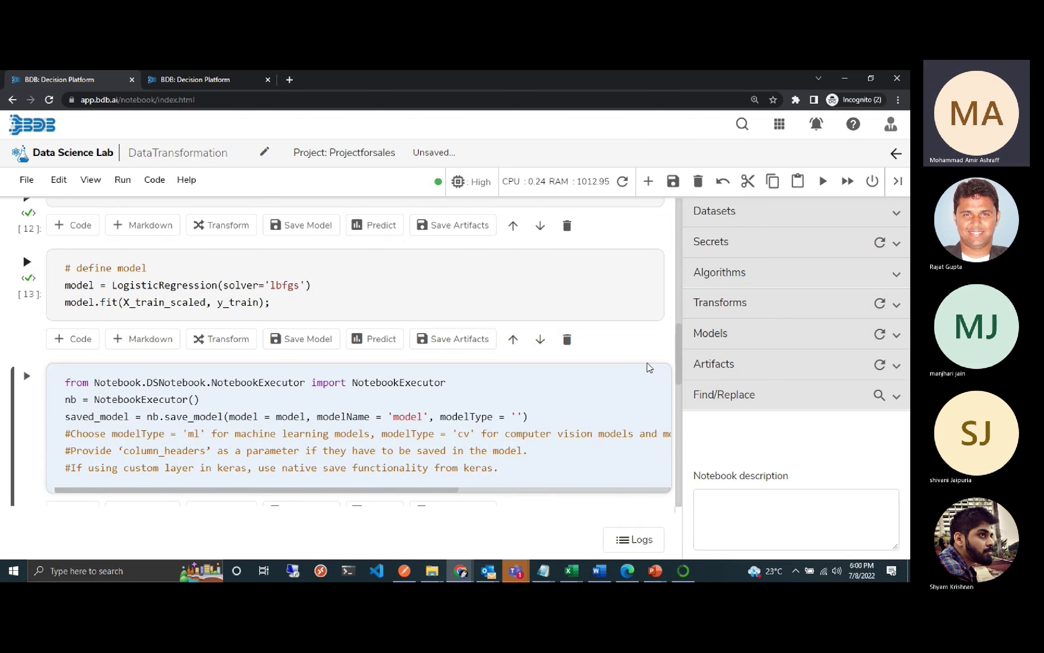
Examine the modelType 'dp' argument in the cell saving ScalerTransform_V1 and the scaler variable in the MinMaxScaler cell.
{"action": "left_click_drag", "start_coordinate": [678, 366], "coordinate": [686, 426]}
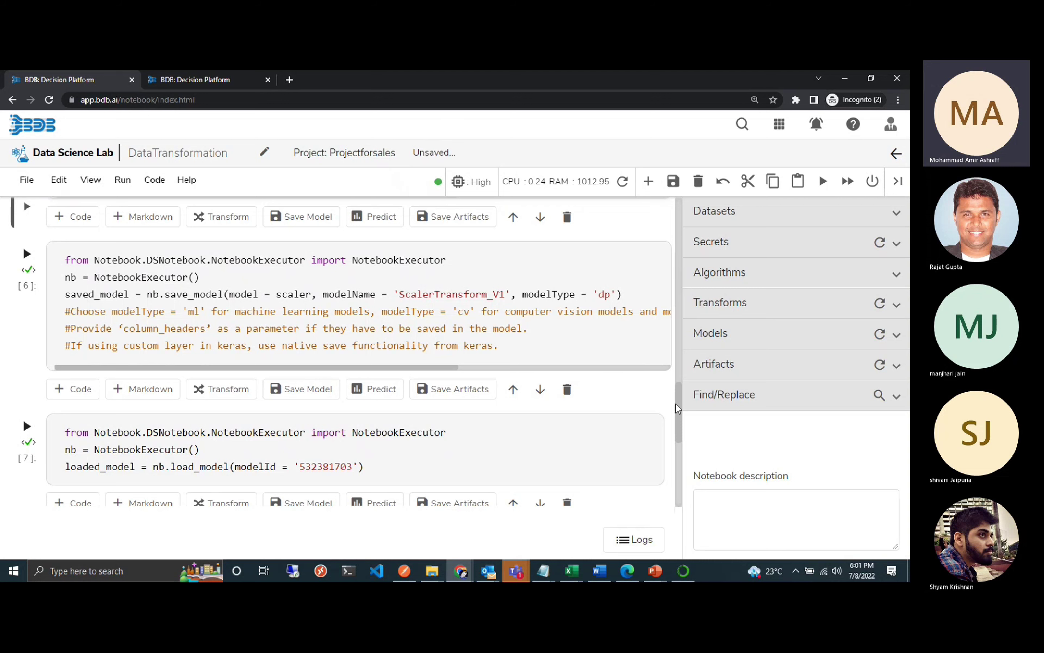
{"action": "scroll", "coordinate": [676, 391], "scroll_direction": "up", "scroll_amount": 3}
{"action": "scroll", "coordinate": [676, 392], "scroll_direction": "up", "scroll_amount": 3}
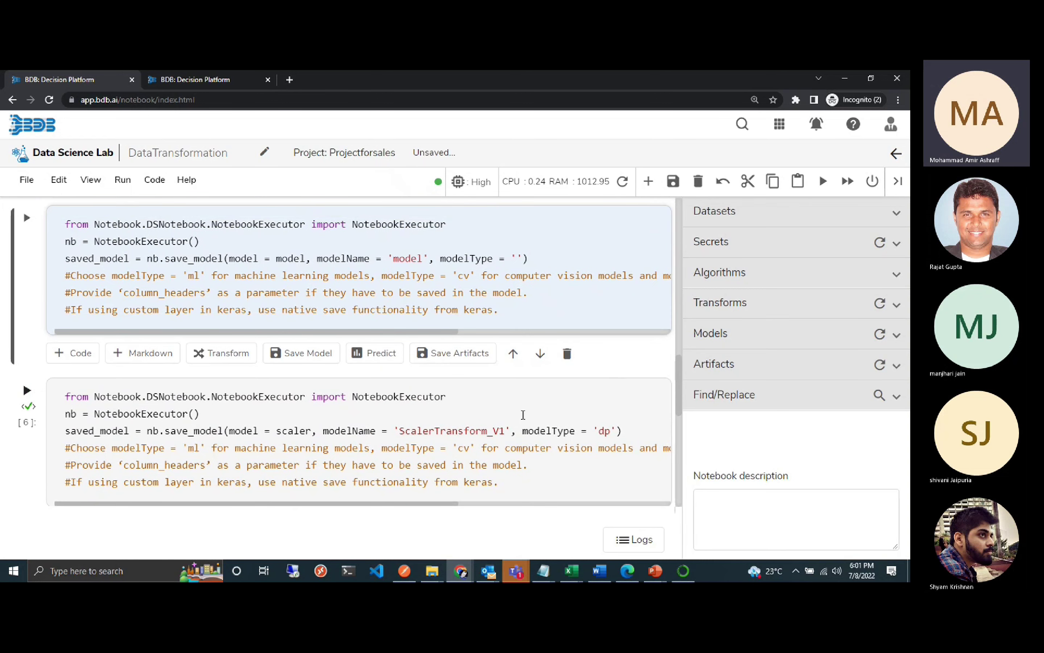
{"action": "left_click_drag", "start_coordinate": [523, 431], "coordinate": [617, 430]}
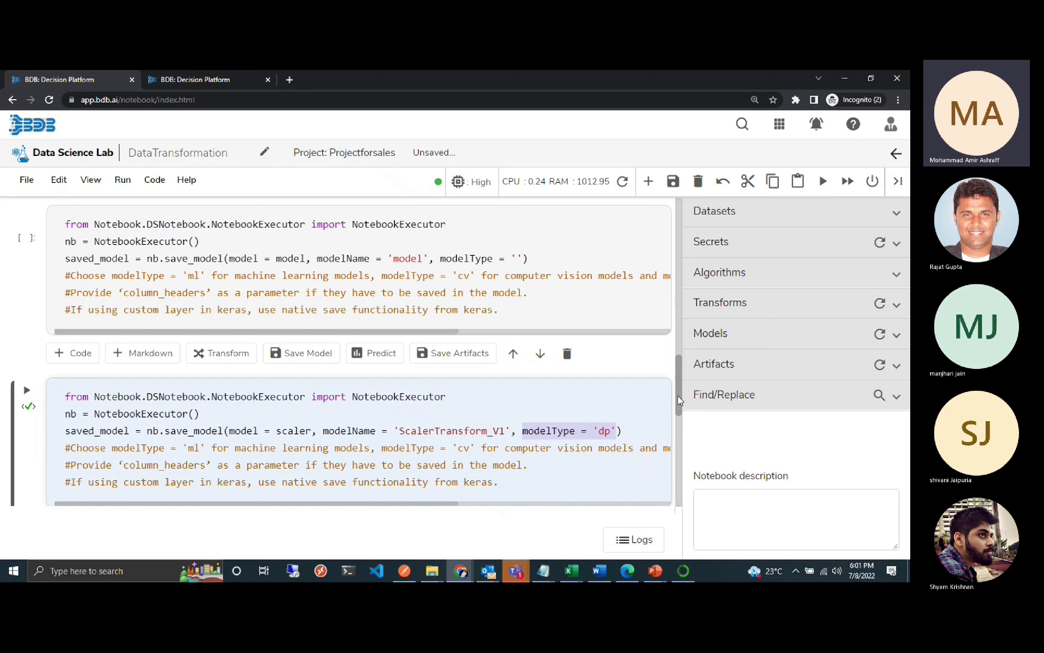
{"action": "left_click", "coordinate": [600, 434]}
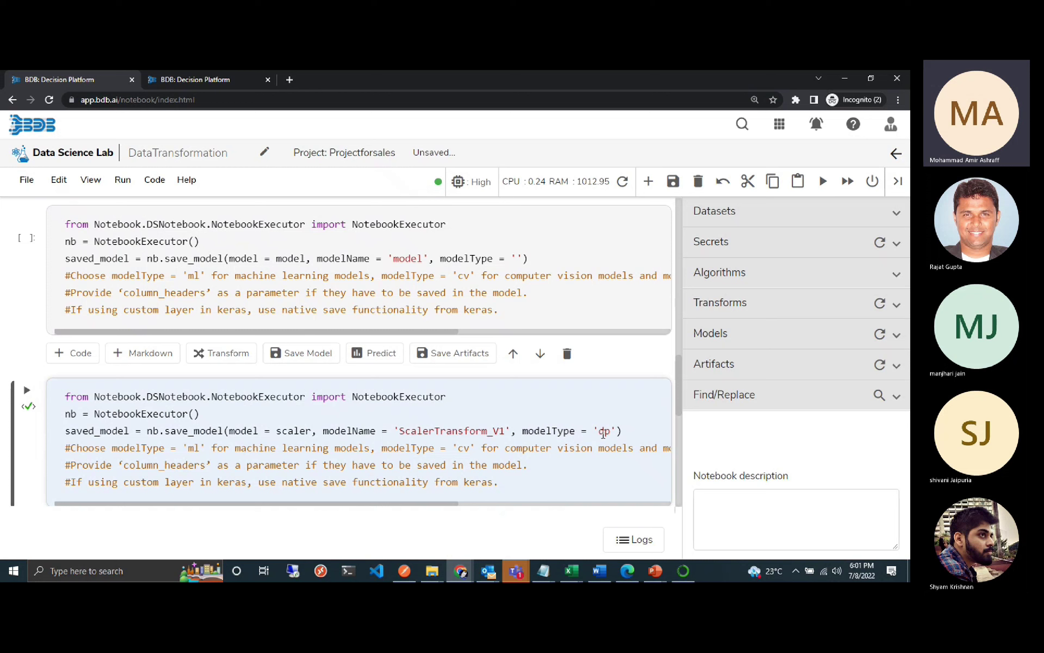
{"action": "left_click_drag", "start_coordinate": [600, 433], "coordinate": [611, 434]}
{"action": "scroll", "coordinate": [677, 368], "scroll_direction": "up", "scroll_amount": 2}
{"action": "left_click_drag", "start_coordinate": [676, 364], "coordinate": [675, 331]}
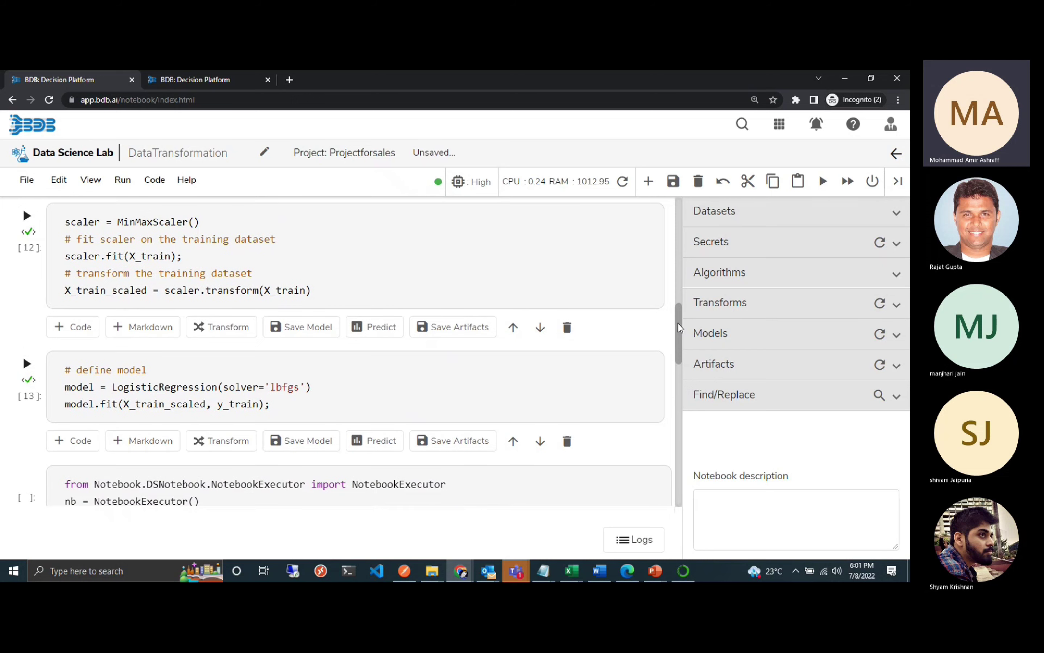
{"action": "left_click_drag", "start_coordinate": [678, 340], "coordinate": [679, 317]}
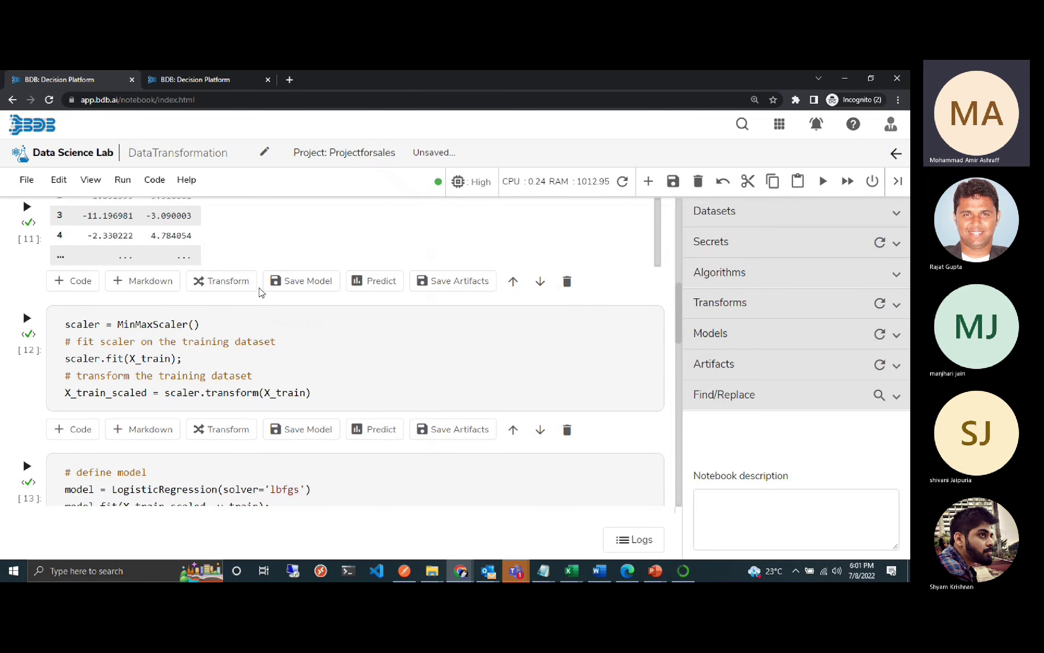
{"action": "double_click", "coordinate": [91, 322]}
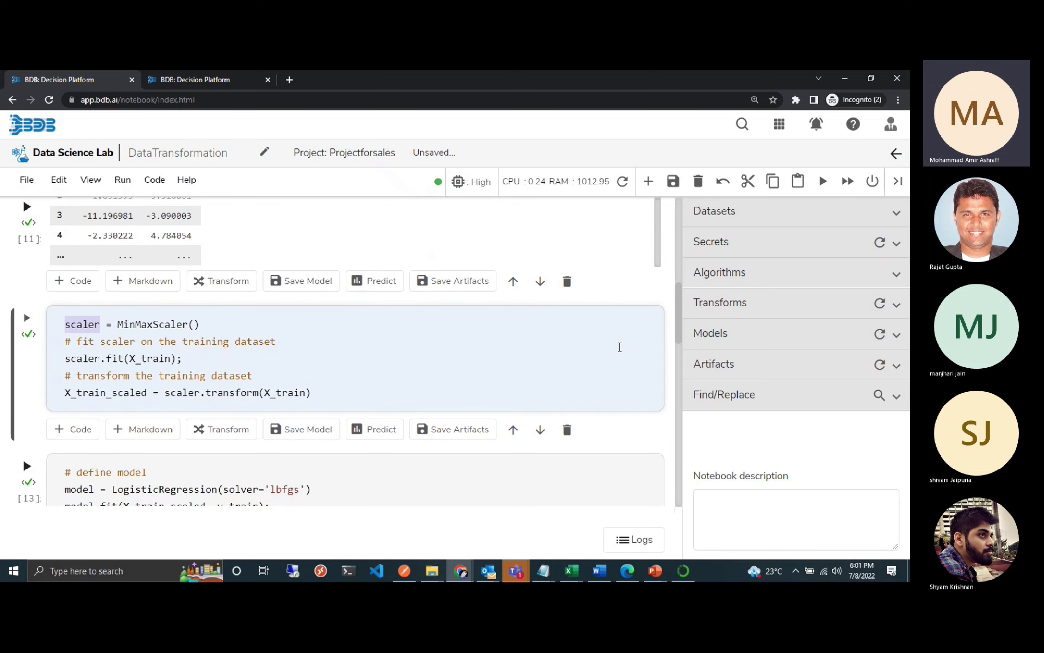
Change the modelName in the scaler's save cell to 'ScalerTransform_V2' and check its model argument against the MinMaxScaler definition.
{"action": "scroll", "coordinate": [682, 335], "scroll_direction": "down", "scroll_amount": 1}
{"action": "scroll", "coordinate": [681, 334], "scroll_direction": "down", "scroll_amount": 10}
{"action": "left_click", "coordinate": [608, 402]}
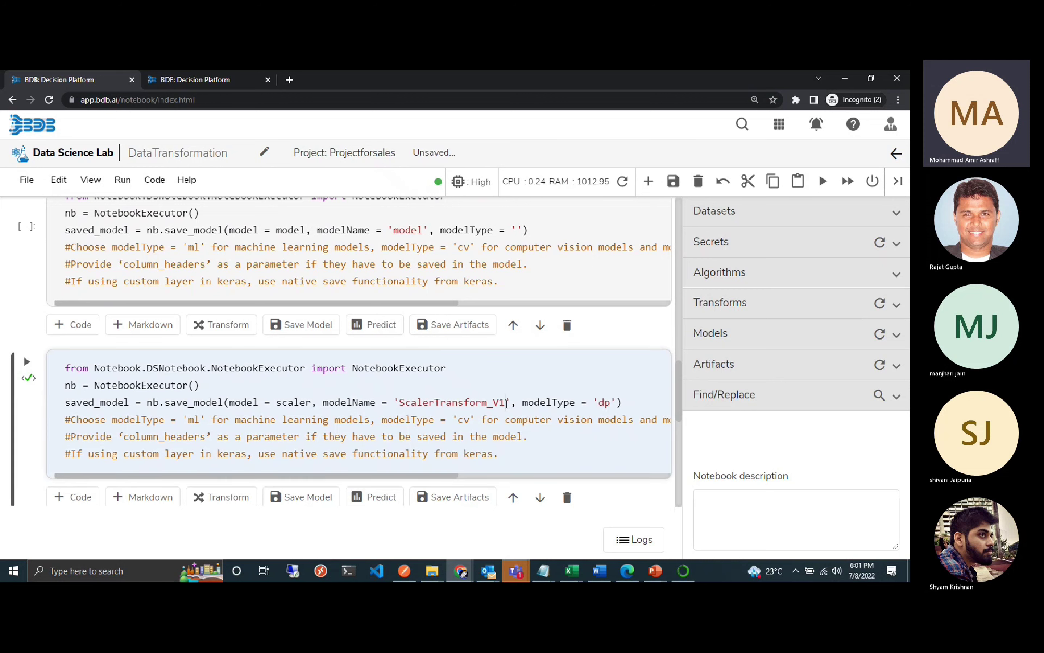
{"action": "left_click", "coordinate": [508, 402]}
{"action": "key", "text": "BackSpace"}
{"action": "type", "text": "2"}
{"action": "double_click", "coordinate": [287, 399]}
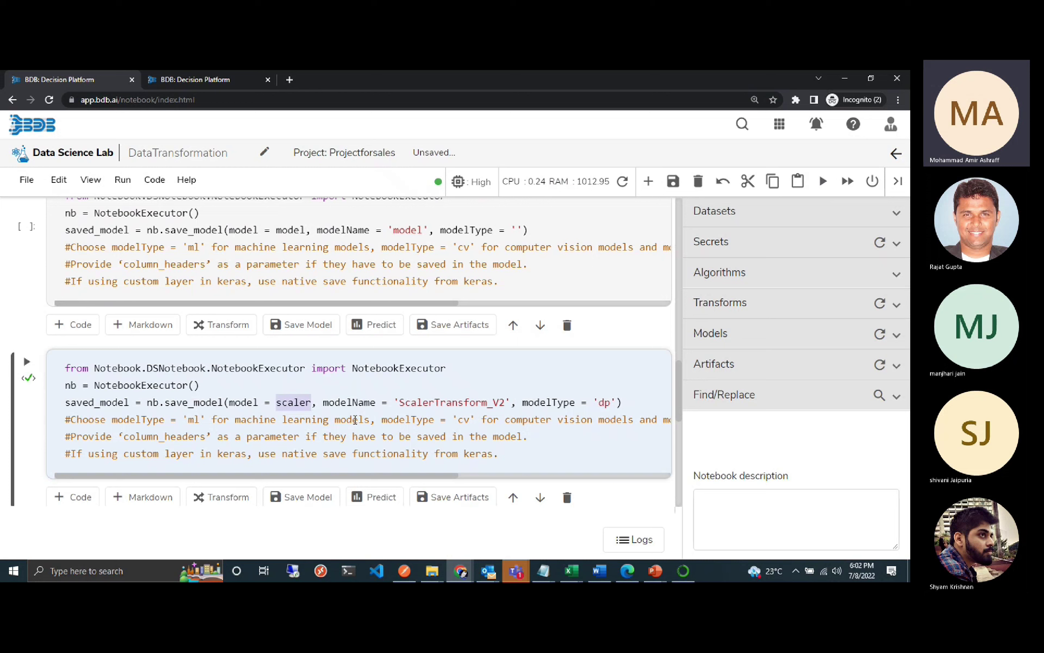
{"action": "scroll", "coordinate": [676, 376], "scroll_direction": "up", "scroll_amount": 5}
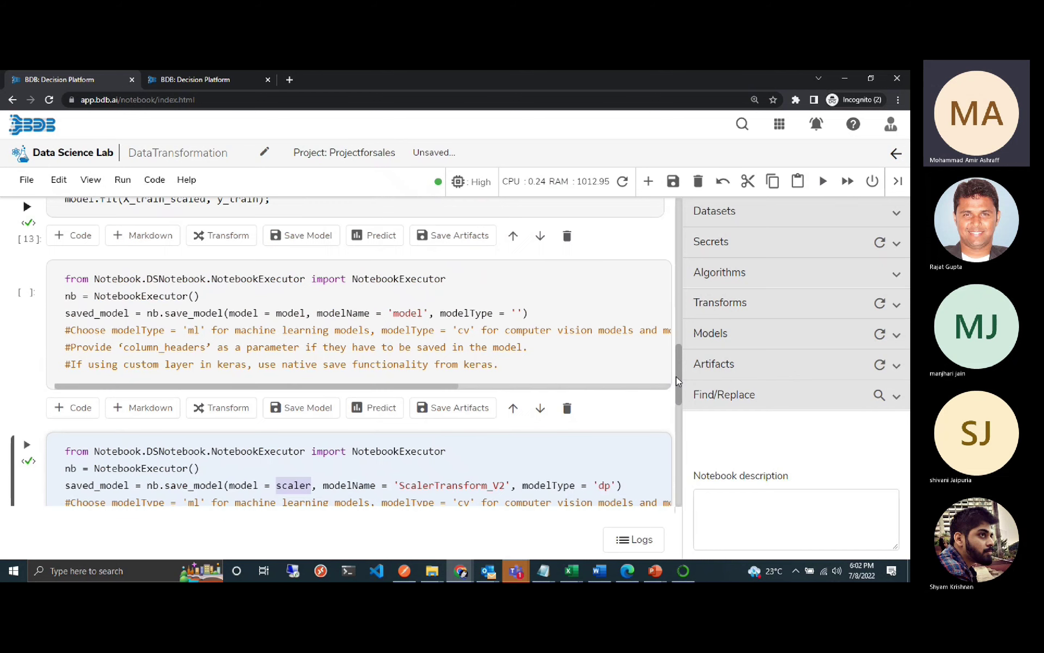
{"action": "scroll", "coordinate": [675, 356], "scroll_direction": "up", "scroll_amount": 4}
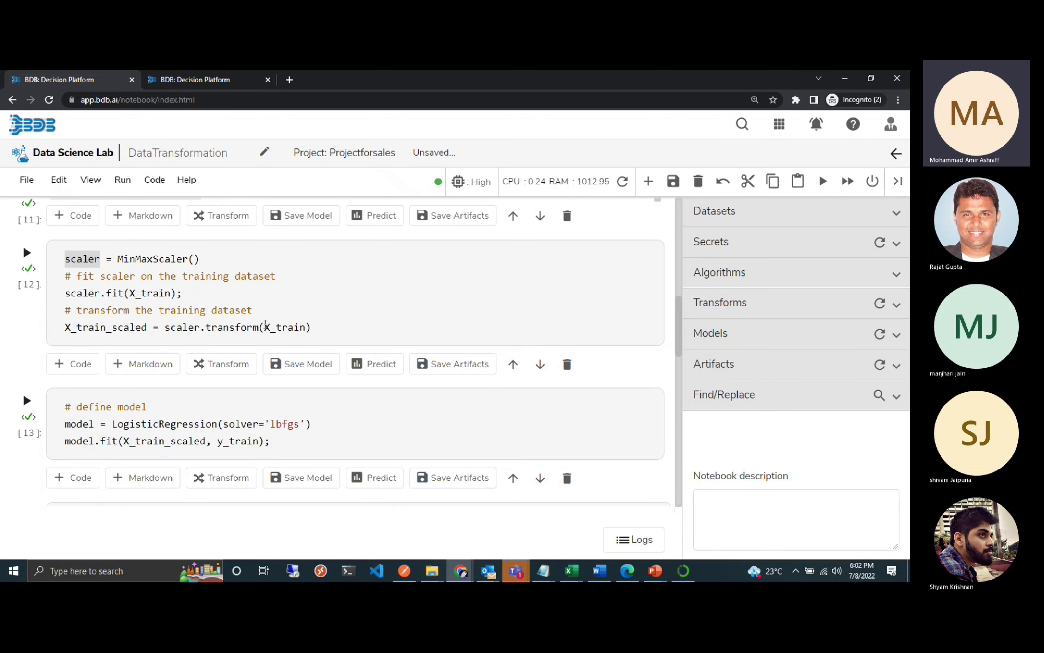
{"action": "left_click", "coordinate": [95, 258]}
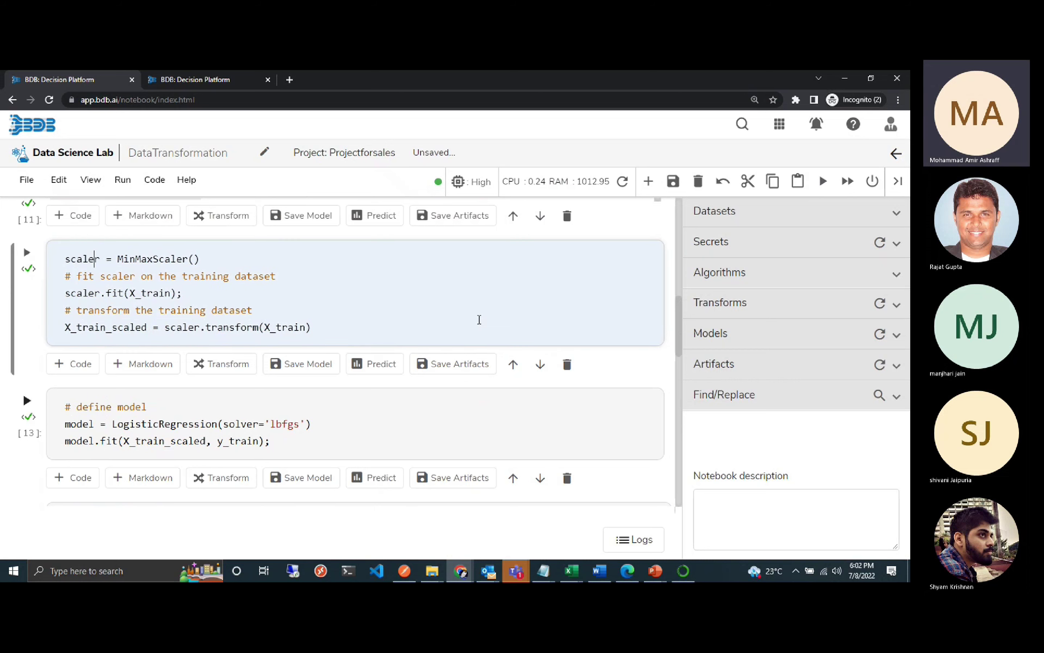
Delete the unused save-model cell with the blank modelType and run the cell that saves ScalerTransform_V2.
{"action": "left_click_drag", "start_coordinate": [683, 325], "coordinate": [683, 368]}
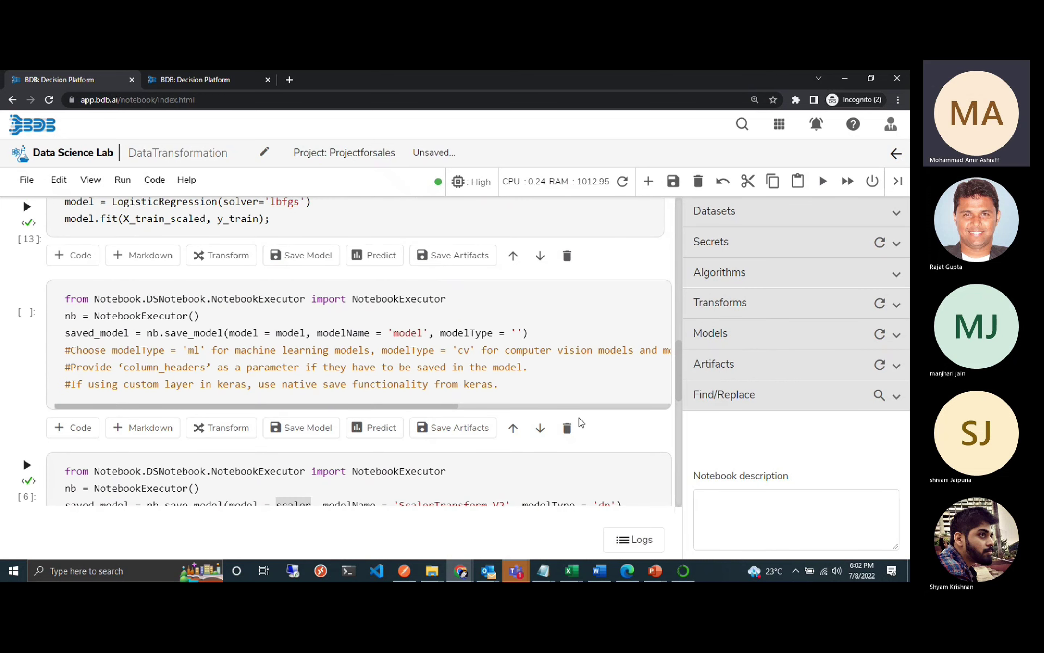
{"action": "left_click", "coordinate": [568, 428]}
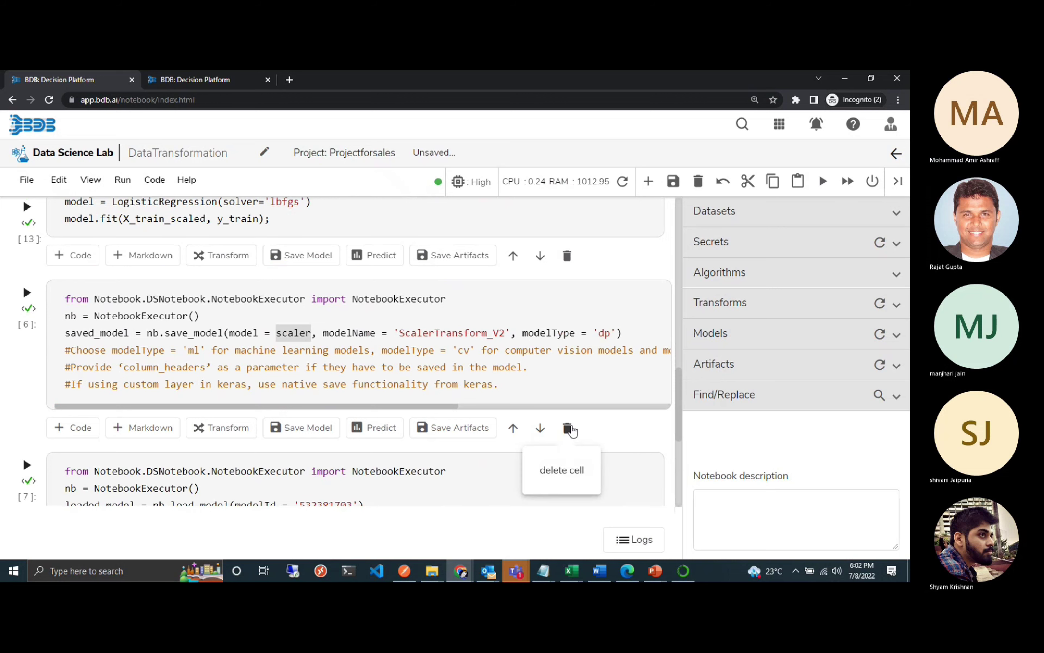
{"action": "left_click", "coordinate": [640, 383]}
{"action": "key", "text": "shift+Return"}
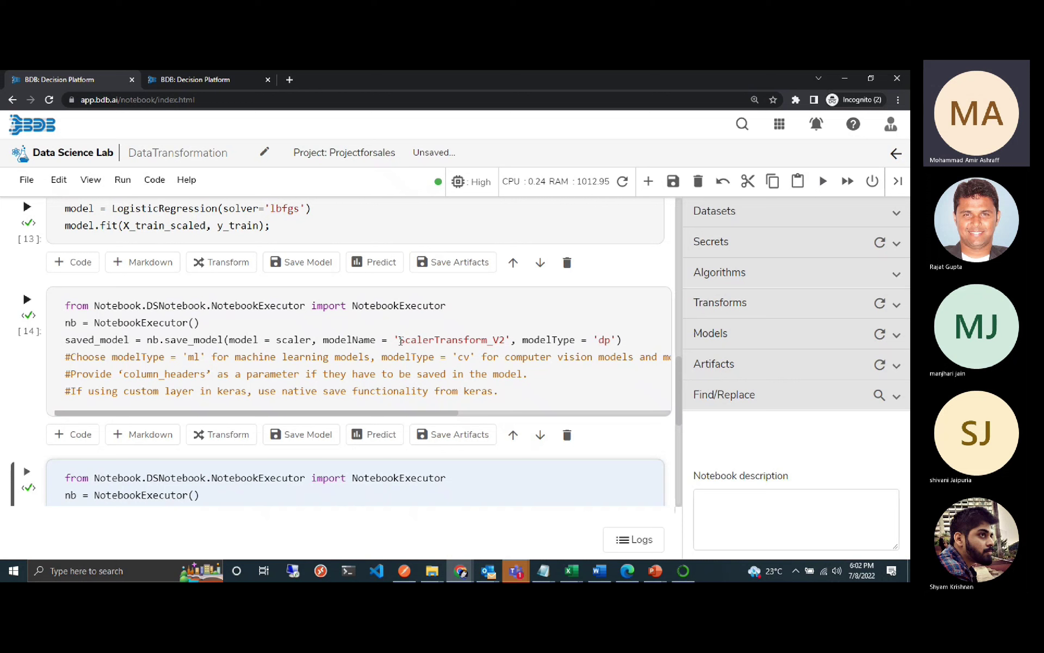
Refresh the Transforms list and filter it to Unregistered to find the saved ScalerTransform_V2.
{"action": "left_click_drag", "start_coordinate": [400, 341], "coordinate": [504, 340]}
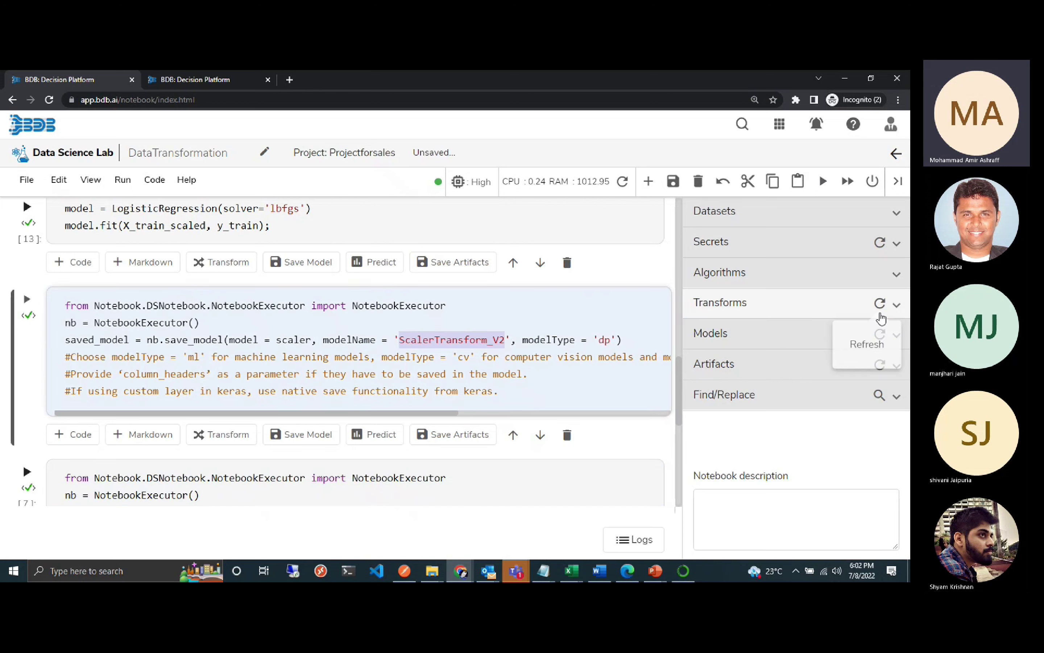
{"action": "left_click", "coordinate": [879, 304]}
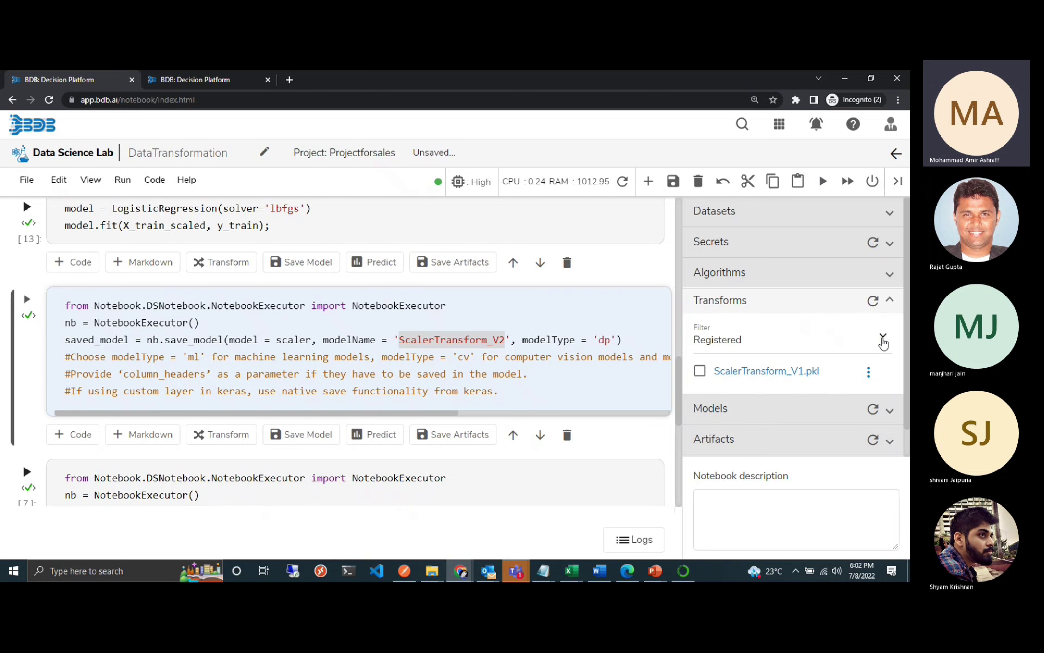
{"action": "left_click", "coordinate": [883, 340]}
{"action": "left_click", "coordinate": [813, 444]}
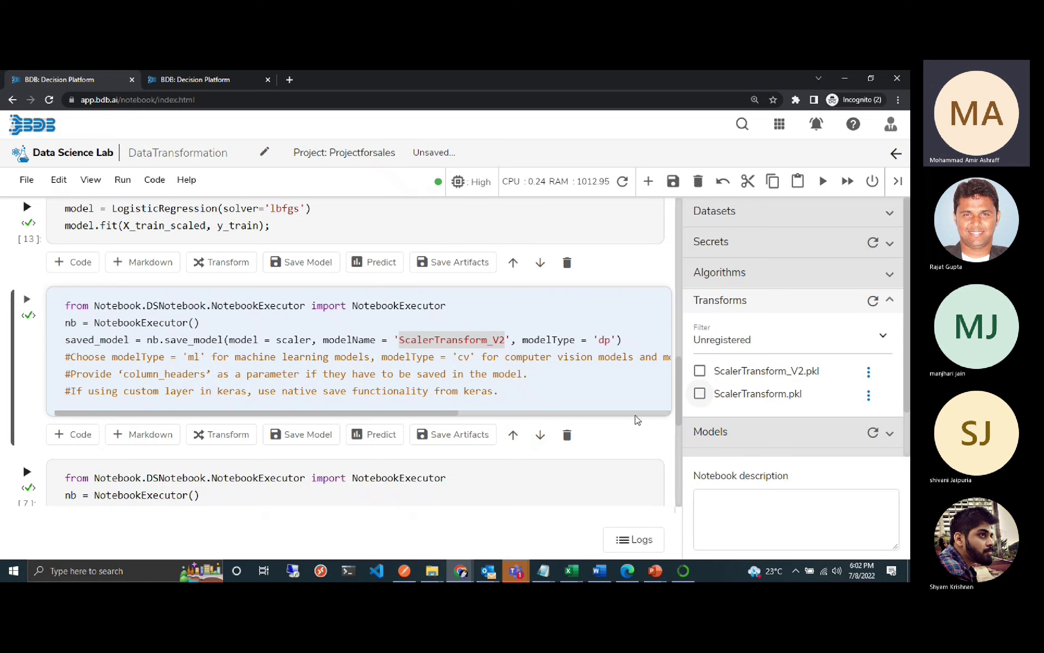
Add a code cell below the ScalerTransform_V2 save cell, insert the load code for ScalerTransform_V2.pkl, and run it.
{"action": "left_click_drag", "start_coordinate": [678, 391], "coordinate": [681, 411]}
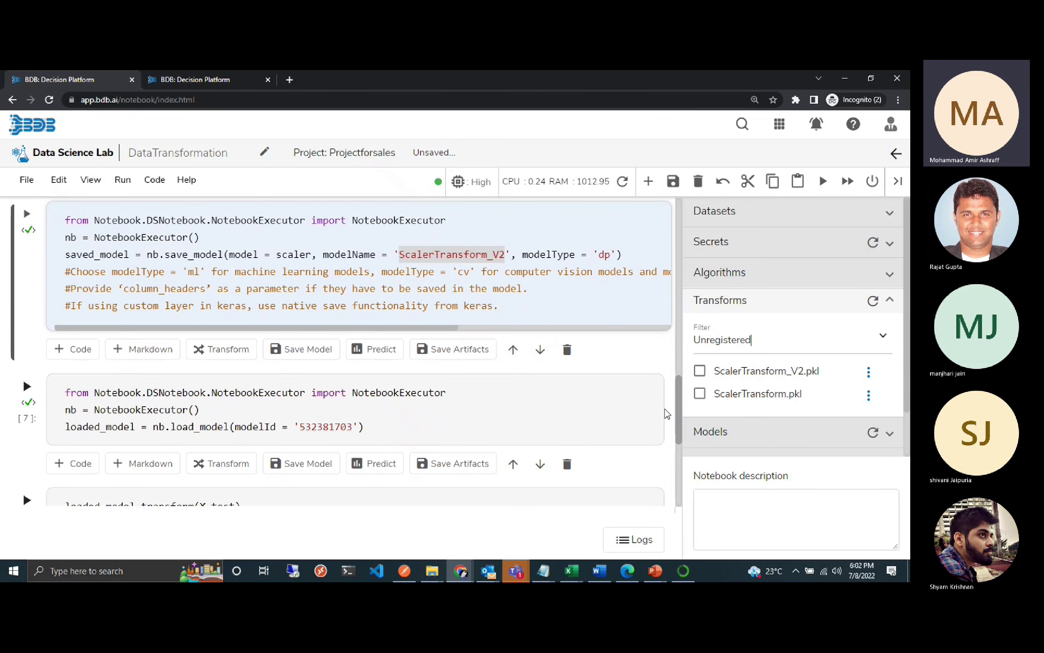
{"action": "left_click", "coordinate": [80, 350]}
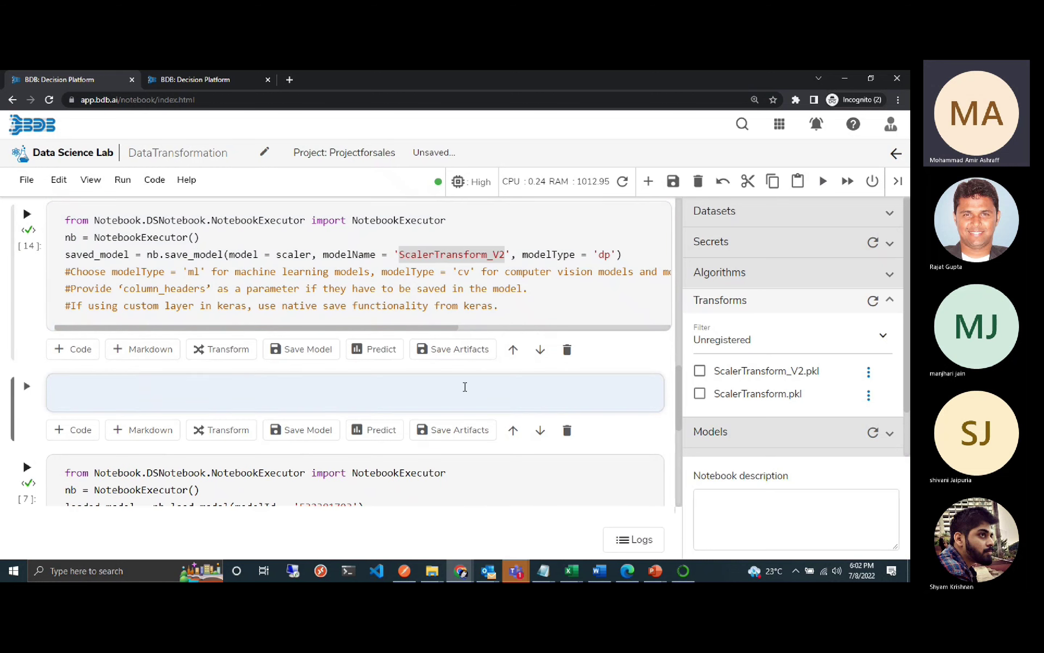
{"action": "left_click", "coordinate": [700, 371]}
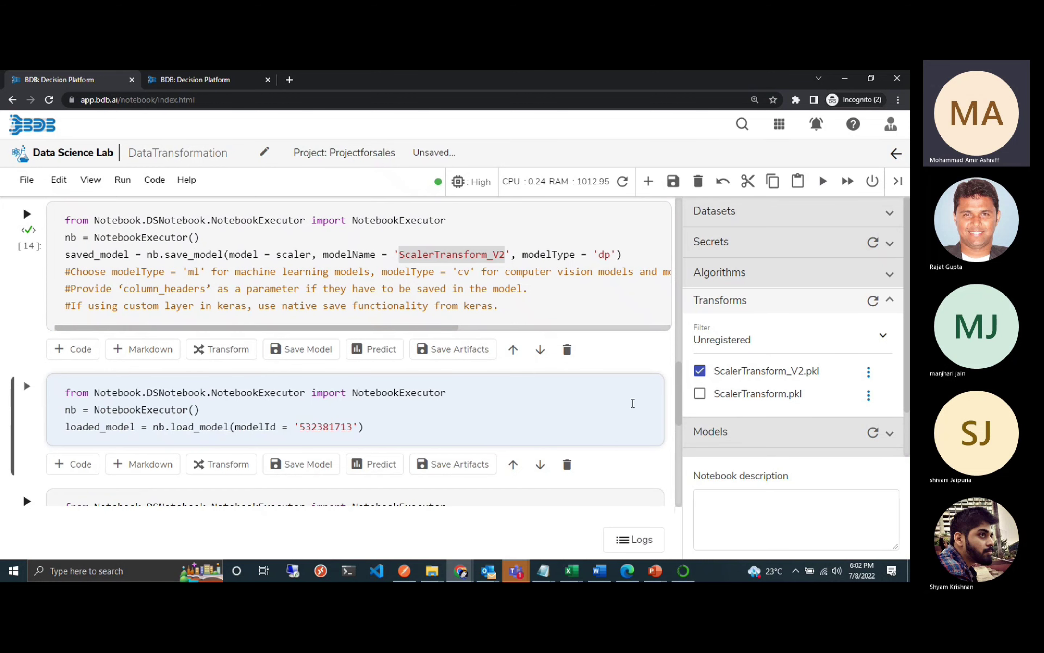
{"action": "key", "text": "shift+Return"}
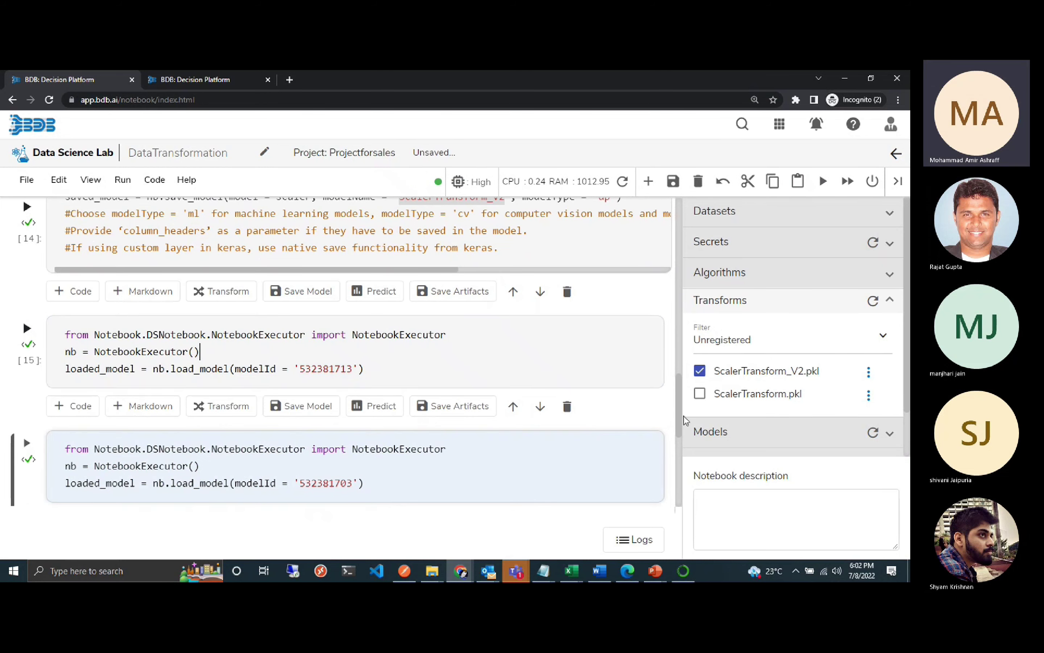
Comment out all lines of the older load_model cell directly above the loaded_model.transform(X_test) cell.
{"action": "scroll", "coordinate": [679, 412], "scroll_direction": "down", "scroll_amount": 2}
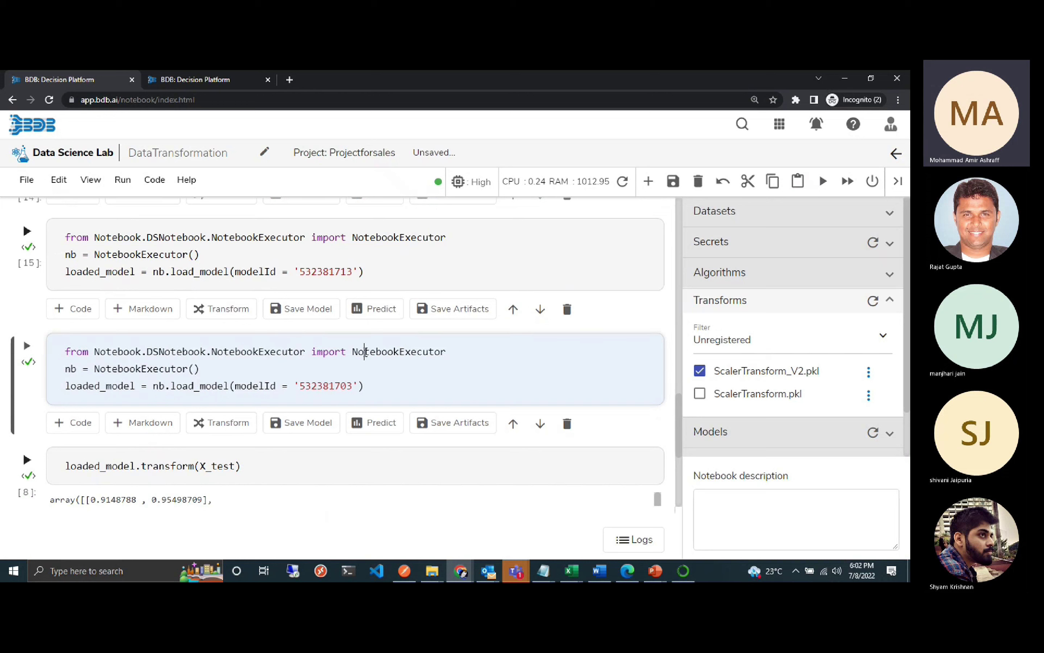
{"action": "double_click", "coordinate": [365, 352]}
{"action": "left_click", "coordinate": [377, 373]}
{"action": "key", "text": "ctrl+a"}
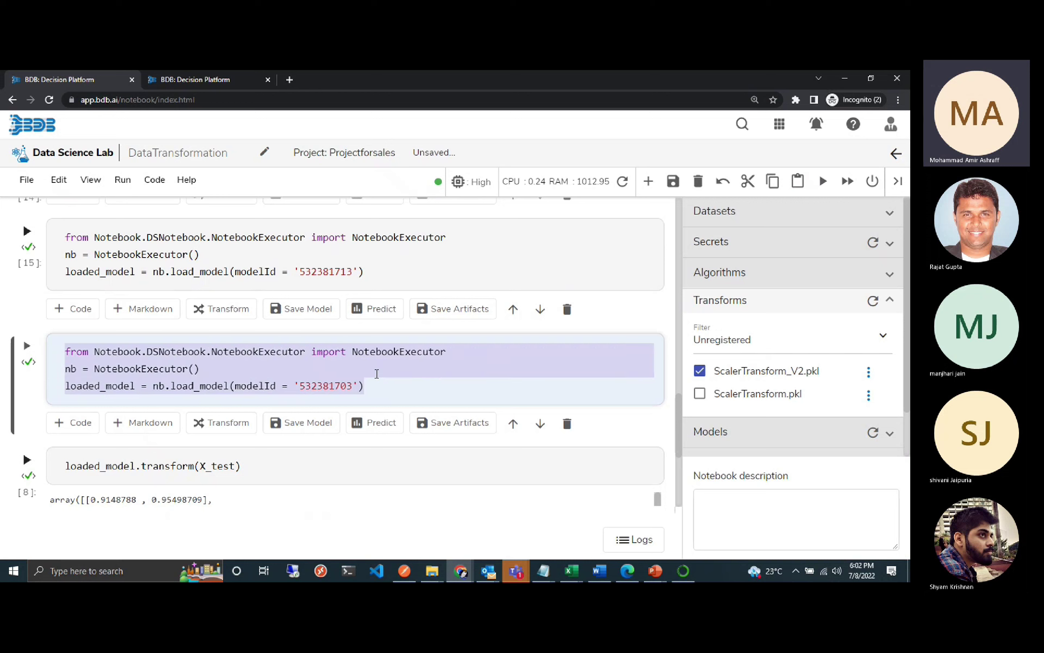
{"action": "key", "text": "ctrl+slash"}
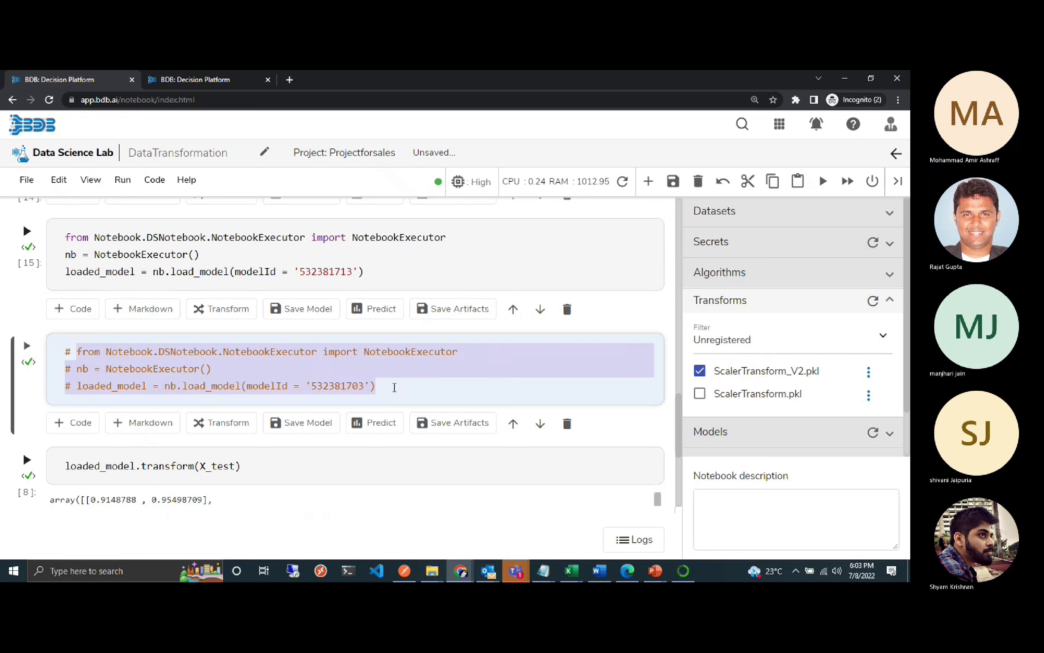
{"action": "left_click", "coordinate": [394, 388]}
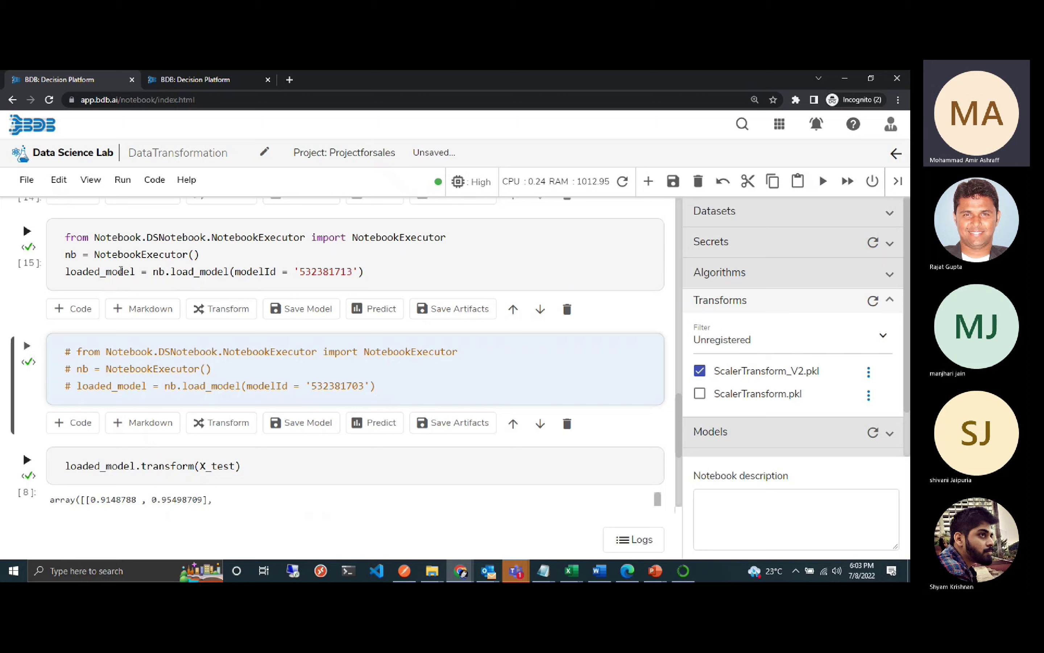
Examine loaded_model in its load cell and the transform(X_test) cell, alongside the scaler.transform call in the MinMaxScaler cell.
{"action": "double_click", "coordinate": [122, 274]}
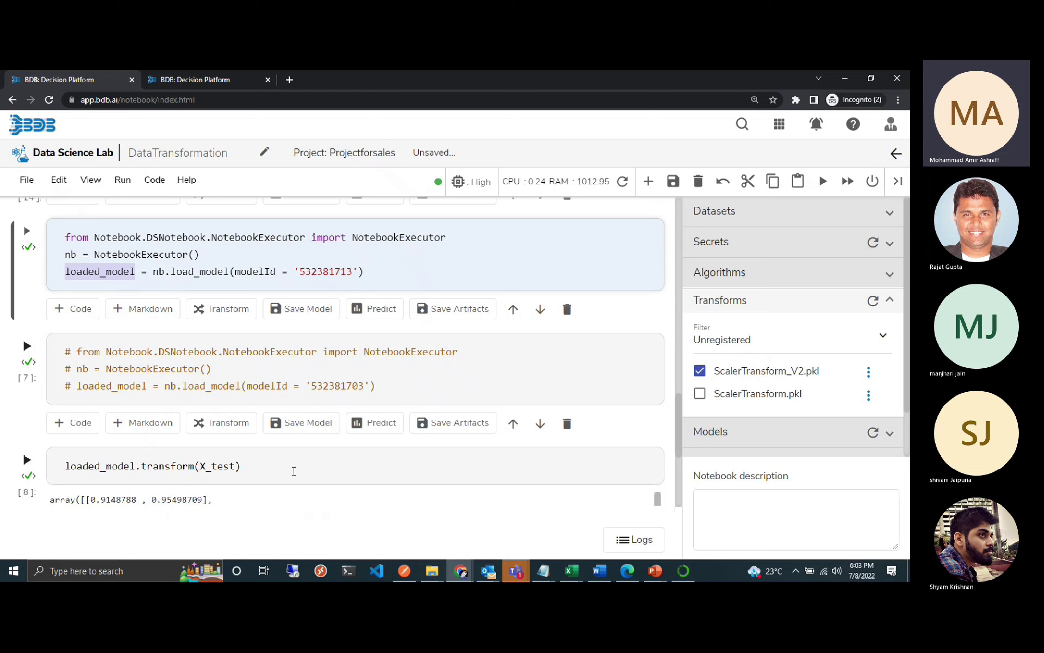
{"action": "left_click", "coordinate": [278, 472]}
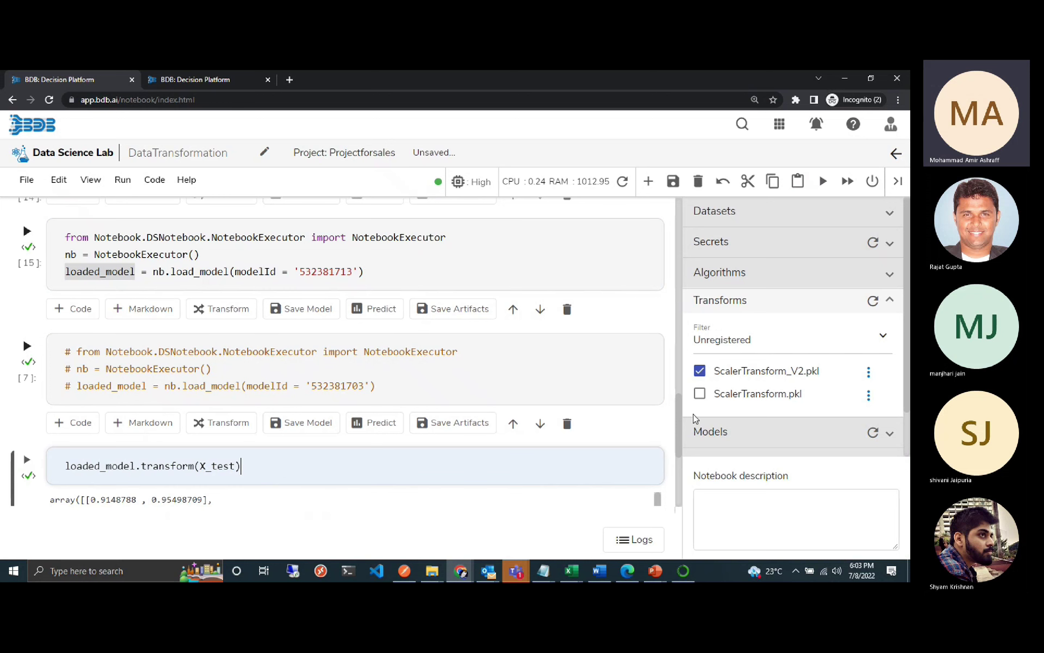
{"action": "left_click_drag", "start_coordinate": [679, 427], "coordinate": [677, 271]}
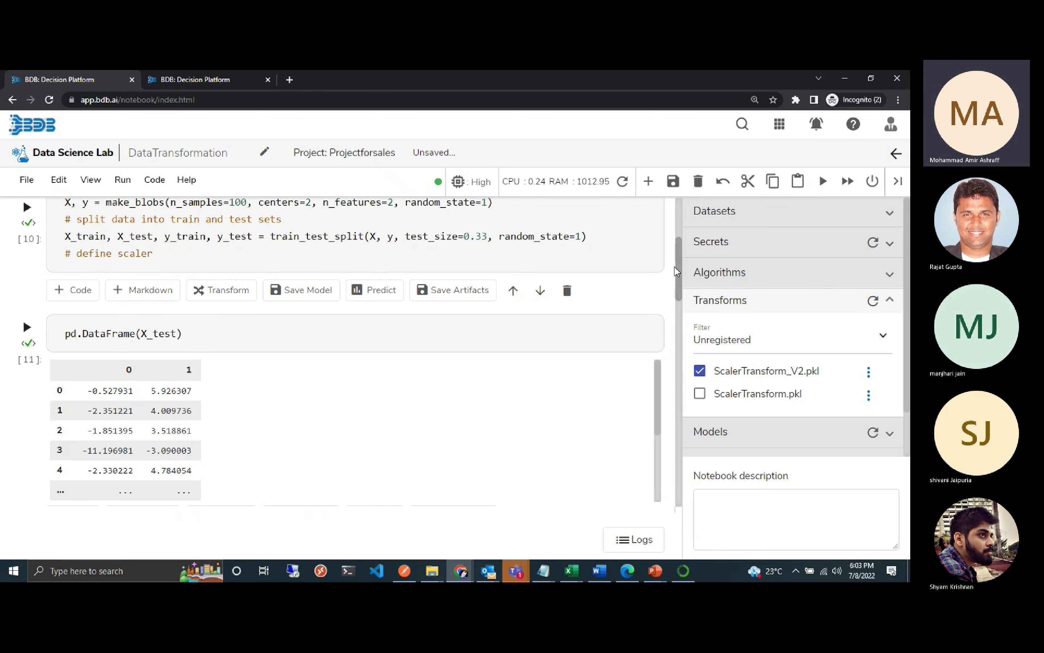
{"action": "scroll", "coordinate": [302, 367], "scroll_direction": "down", "scroll_amount": 8}
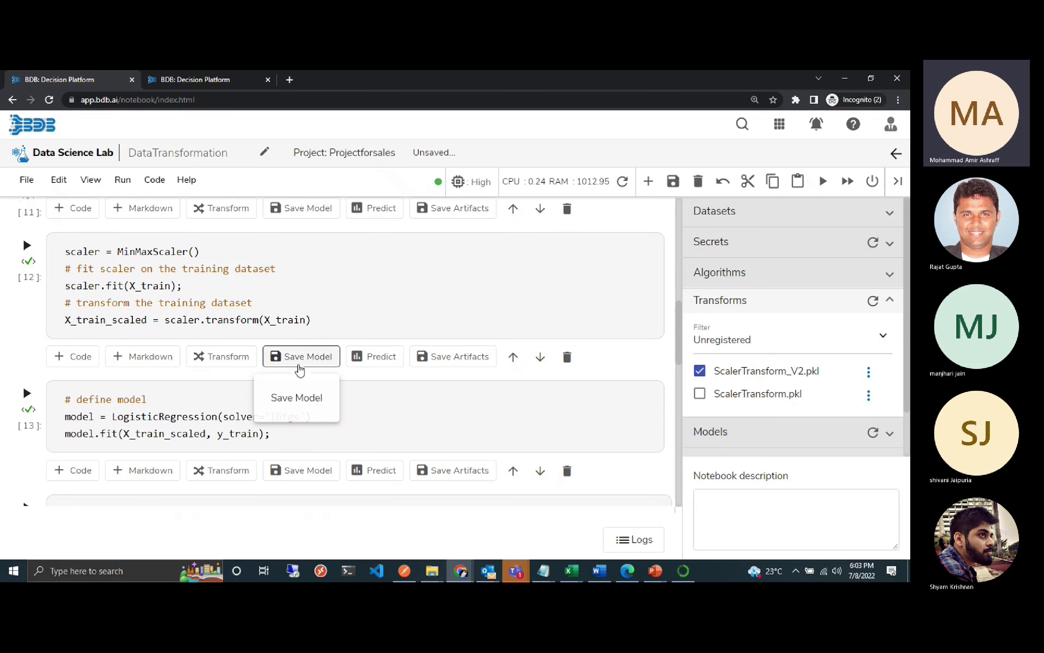
{"action": "left_click", "coordinate": [275, 320]}
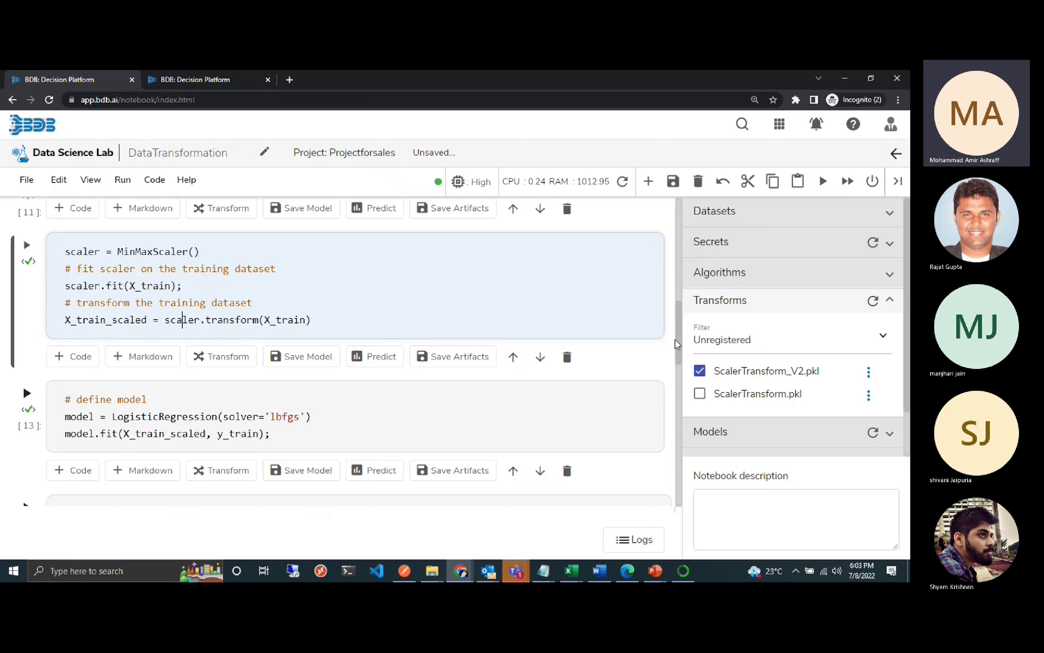
Rerun the loaded_model.transform(X_test) cell and save the DataTransformation notebook.
{"action": "left_click_drag", "start_coordinate": [678, 345], "coordinate": [691, 462]}
{"action": "left_click", "coordinate": [343, 349]}
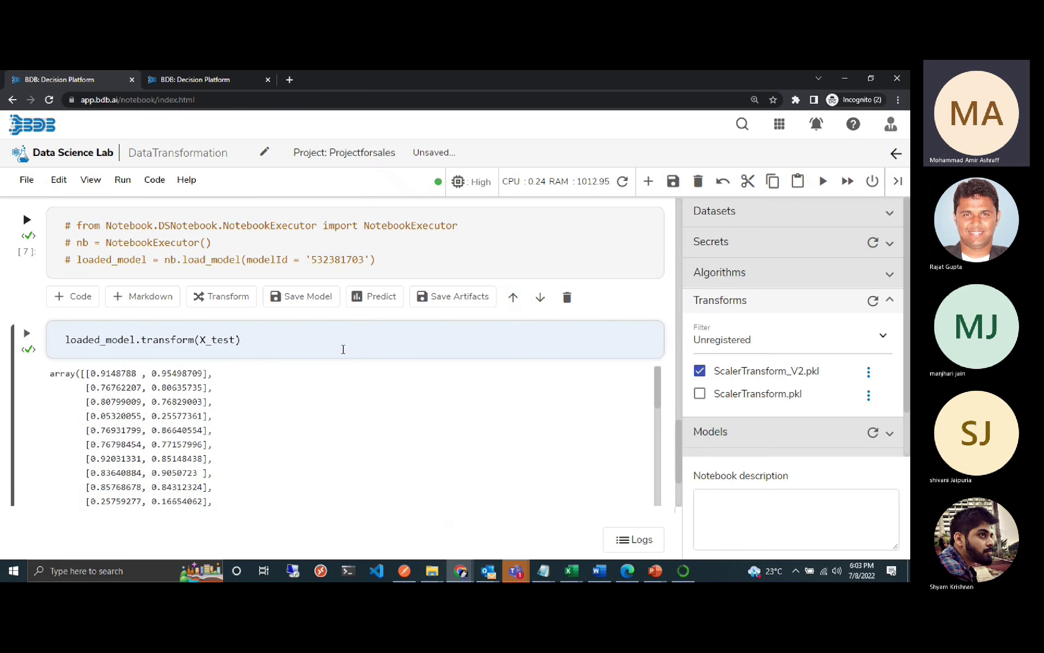
{"action": "key", "text": "shift+Return"}
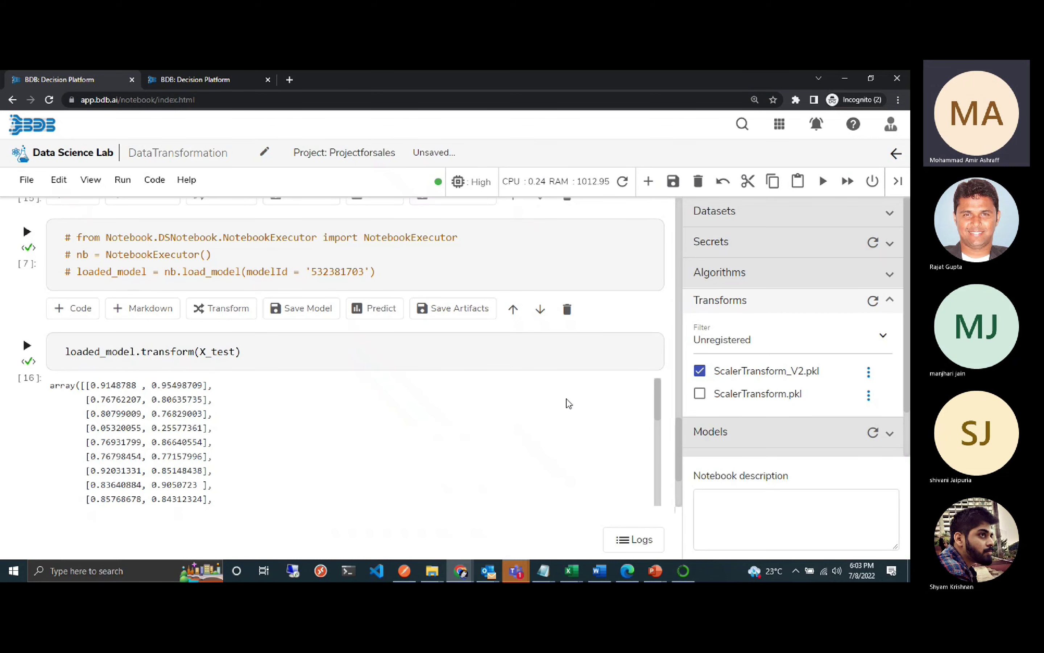
{"action": "key", "text": "ctrl+s"}
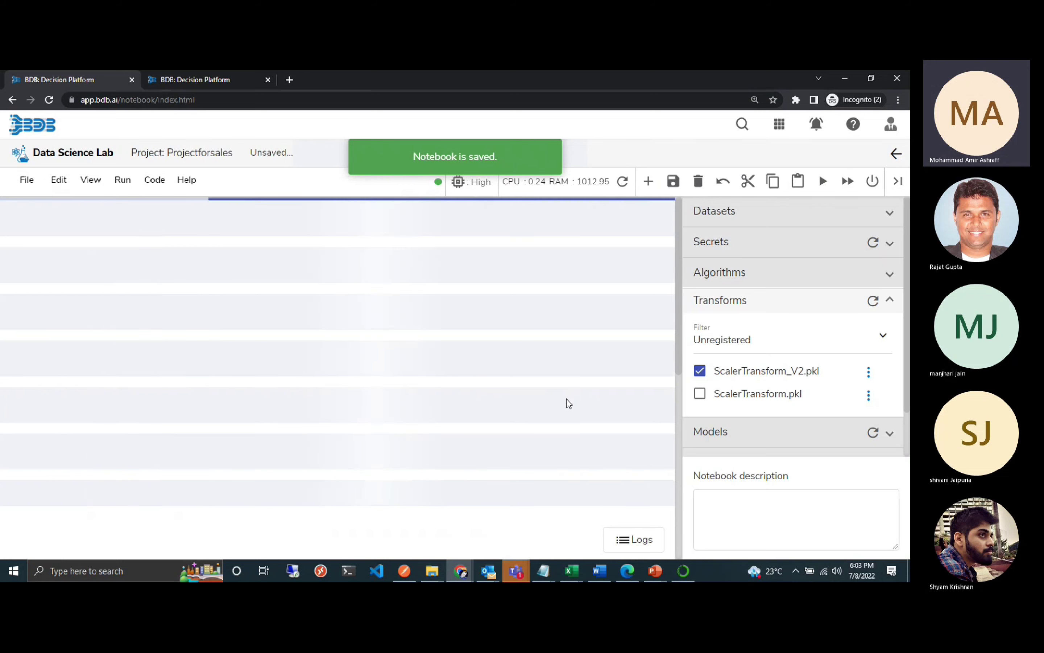
Register the ScalerTransform_V2.pkl transform and filter the Transforms list to Registered.
{"action": "left_click", "coordinate": [869, 373]}
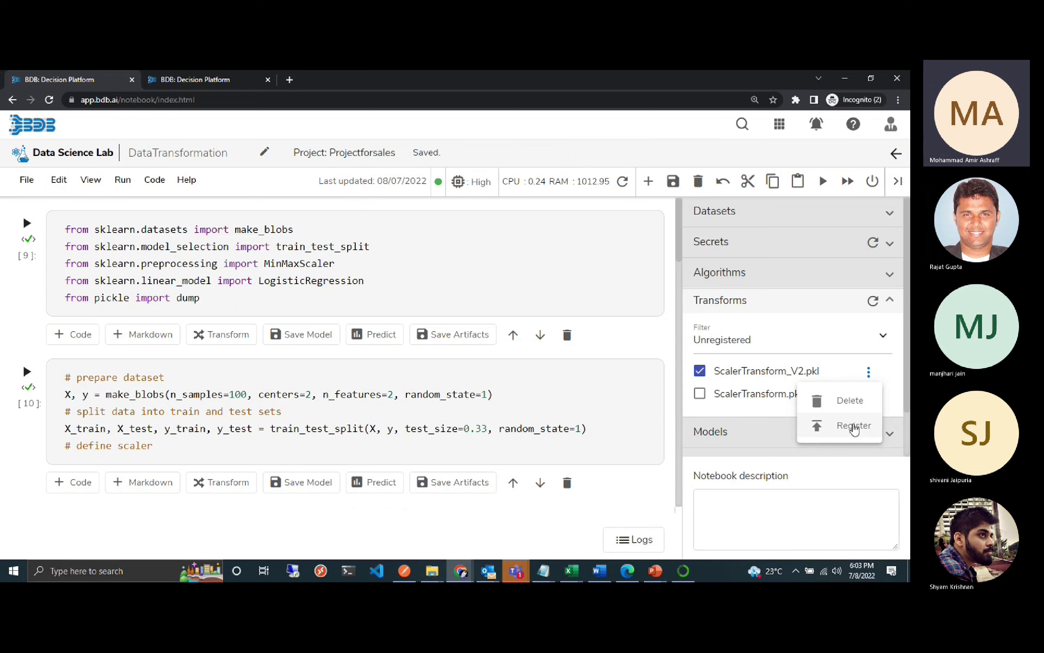
{"action": "left_click", "coordinate": [854, 428]}
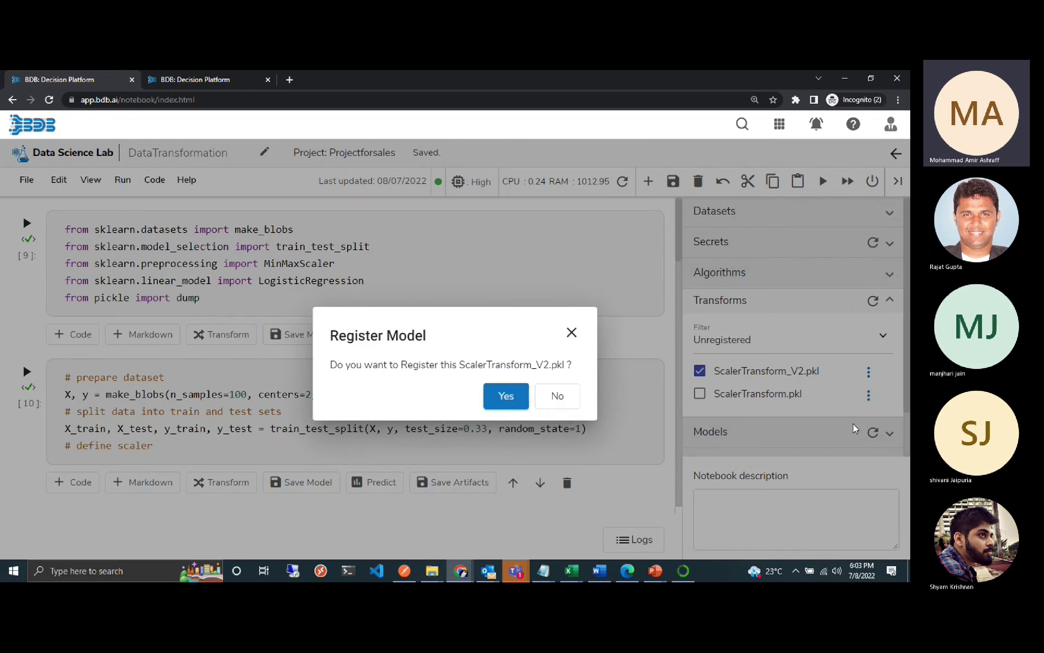
{"action": "left_click", "coordinate": [505, 397]}
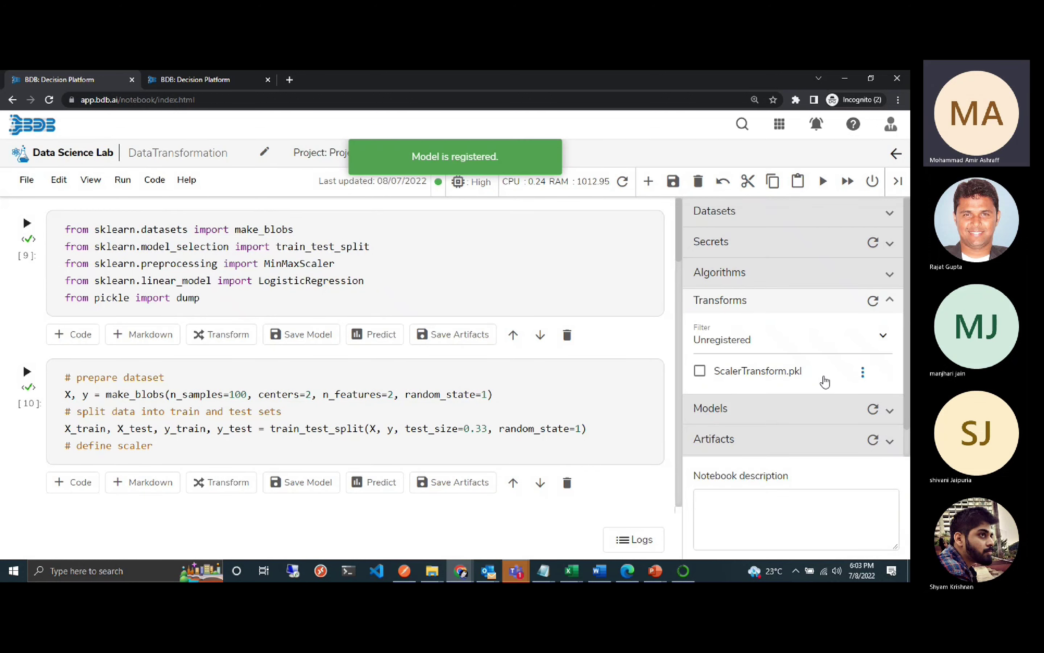
{"action": "left_click", "coordinate": [883, 339]}
{"action": "left_click", "coordinate": [790, 372]}
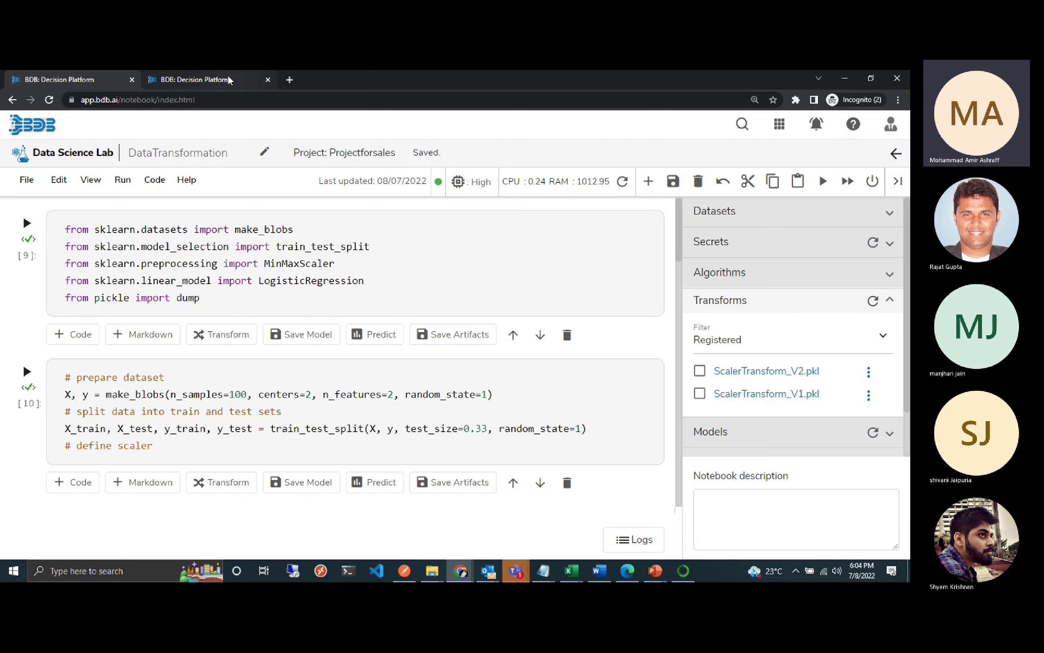
Switch to the pipeline browser tab and open the Data Transform pipeline from the pipeline list.
{"action": "left_click", "coordinate": [256, 84]}
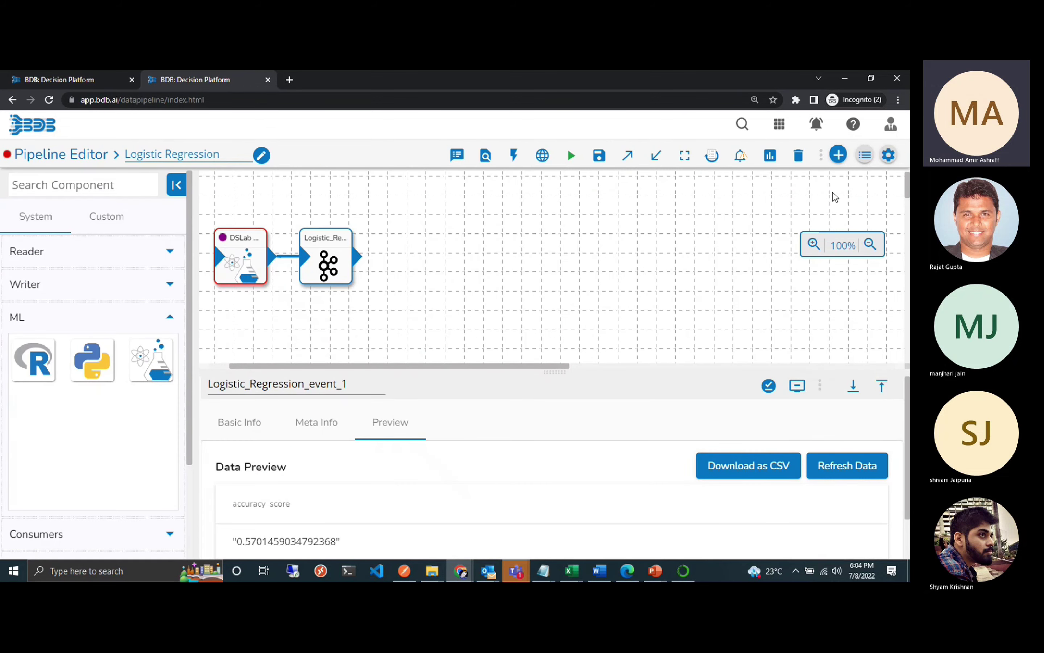
{"action": "left_click", "coordinate": [865, 156]}
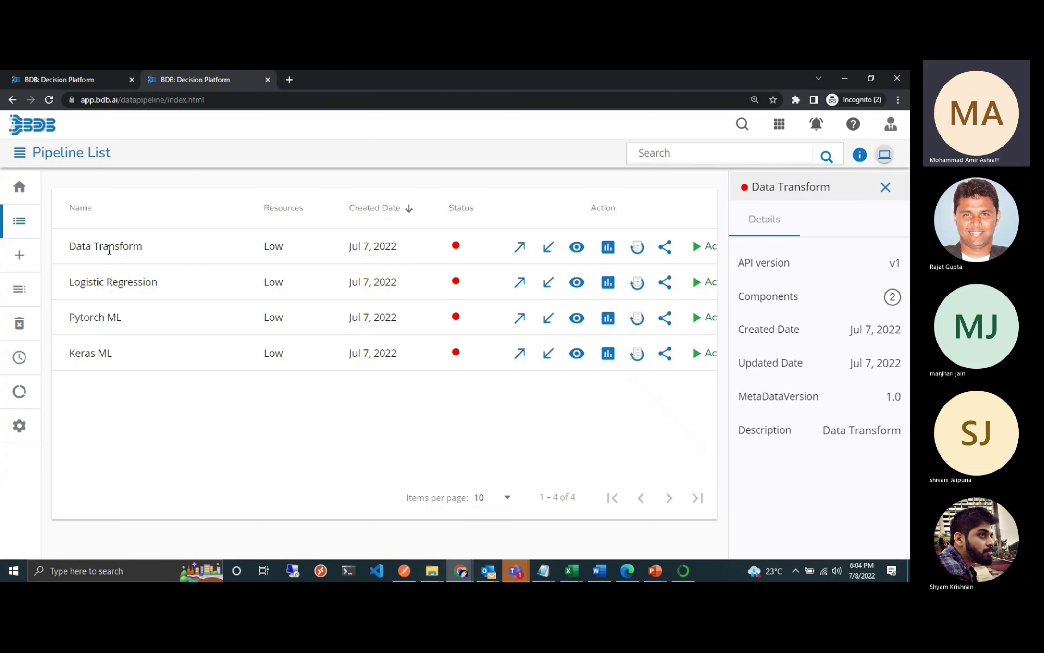
{"action": "left_click", "coordinate": [577, 246]}
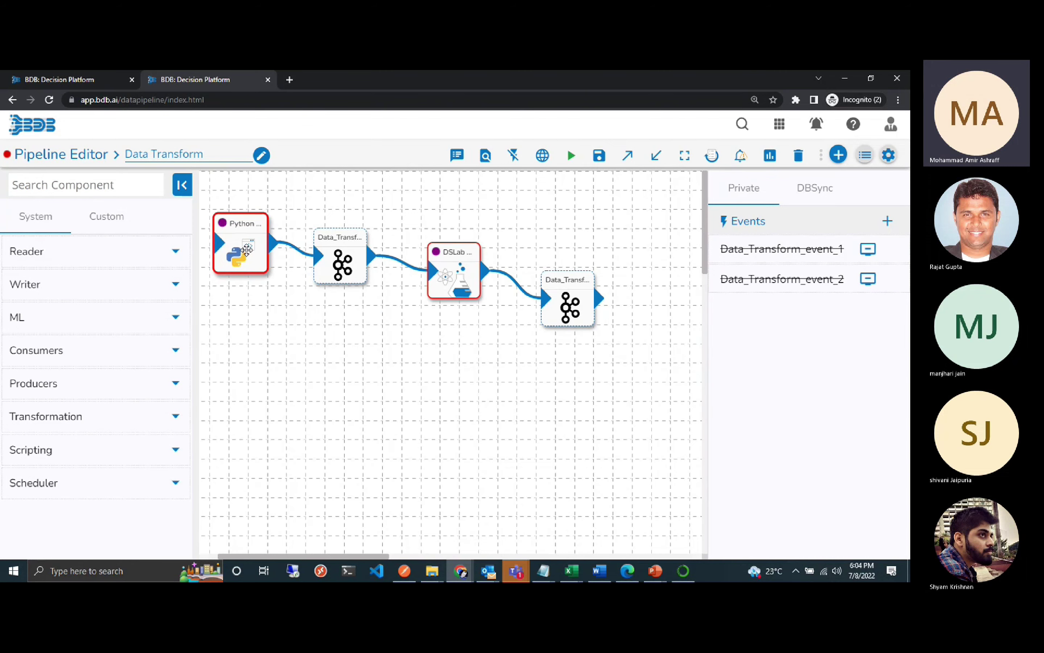
View the Python Script component's basic information and the Scripting group of components.
{"action": "left_click", "coordinate": [247, 250]}
{"action": "left_click", "coordinate": [247, 250]}
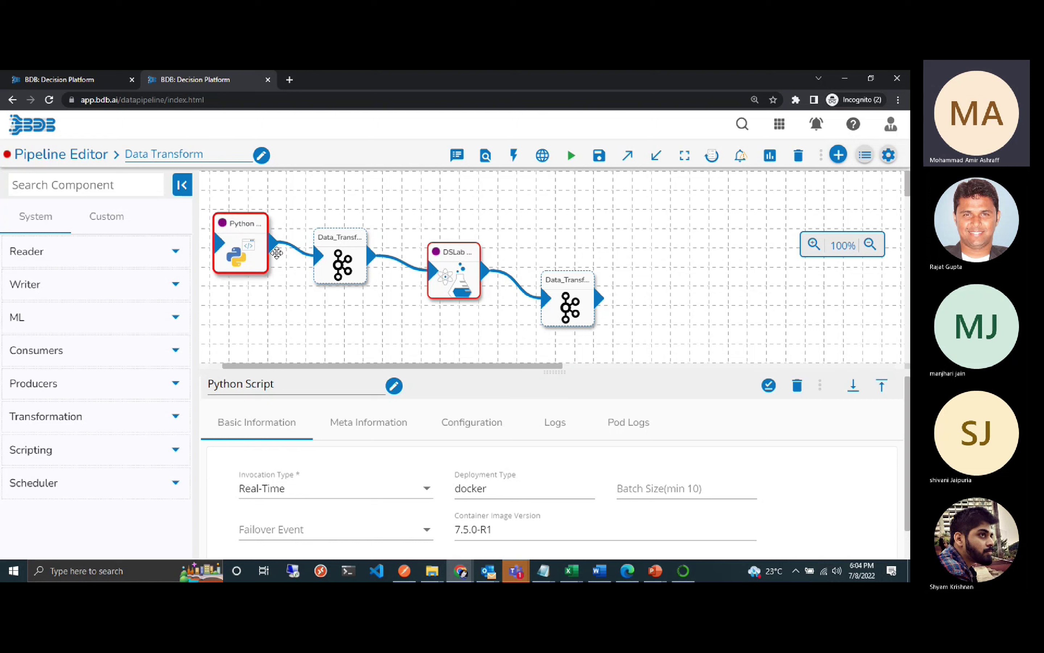
{"action": "left_click", "coordinate": [249, 252]}
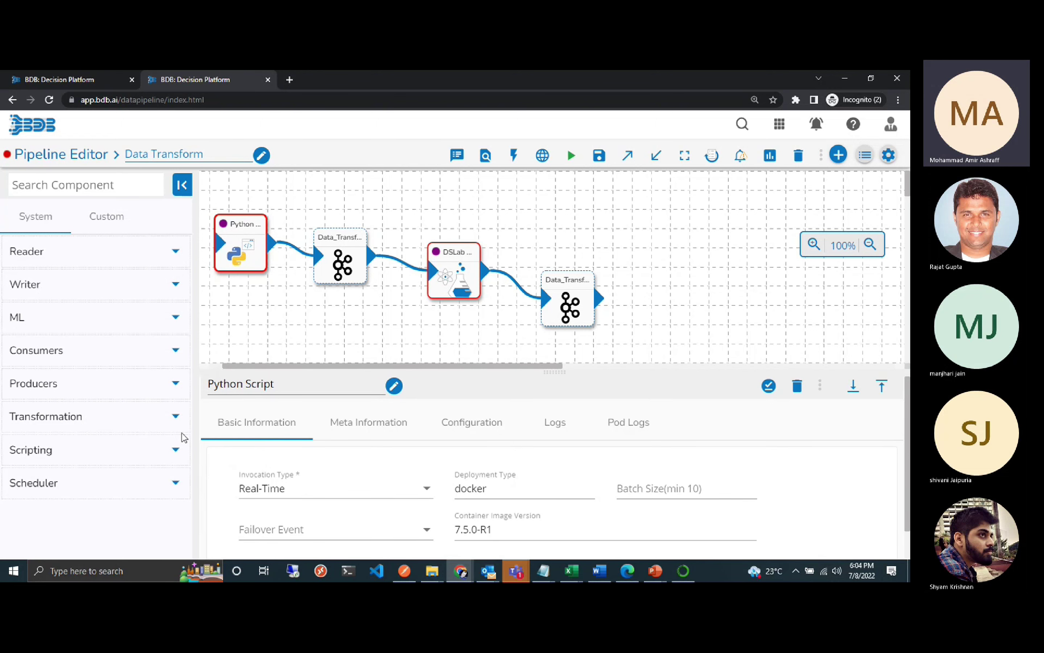
{"action": "left_click", "coordinate": [175, 452]}
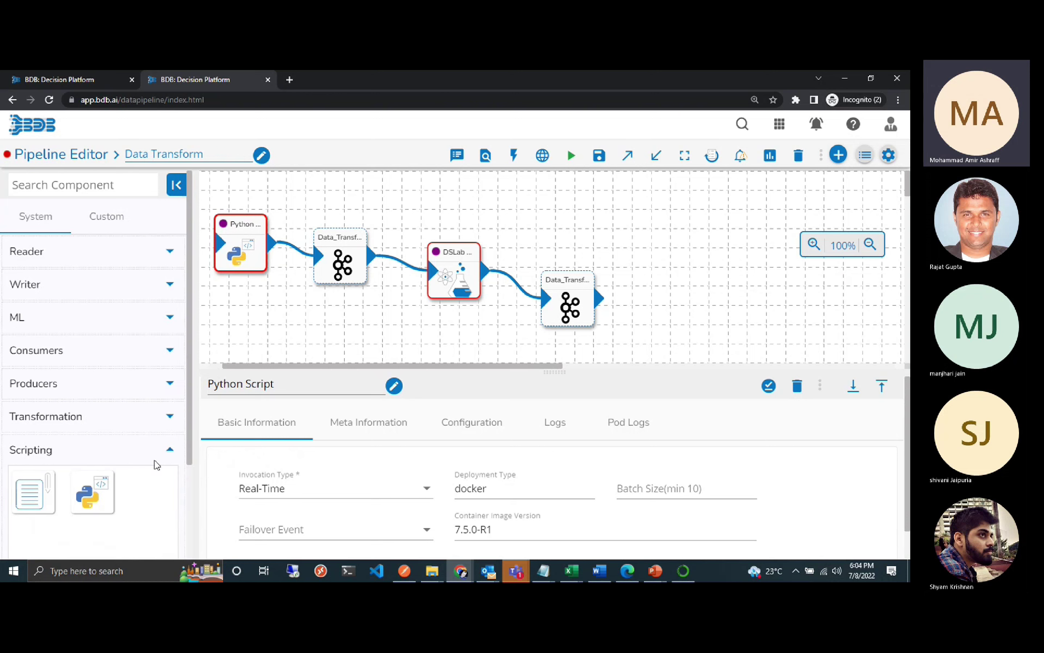
Examine the Python Script component's full script in its meta information, enlarging the script area and restoring it.
{"action": "left_click", "coordinate": [236, 255]}
{"action": "left_click", "coordinate": [363, 426]}
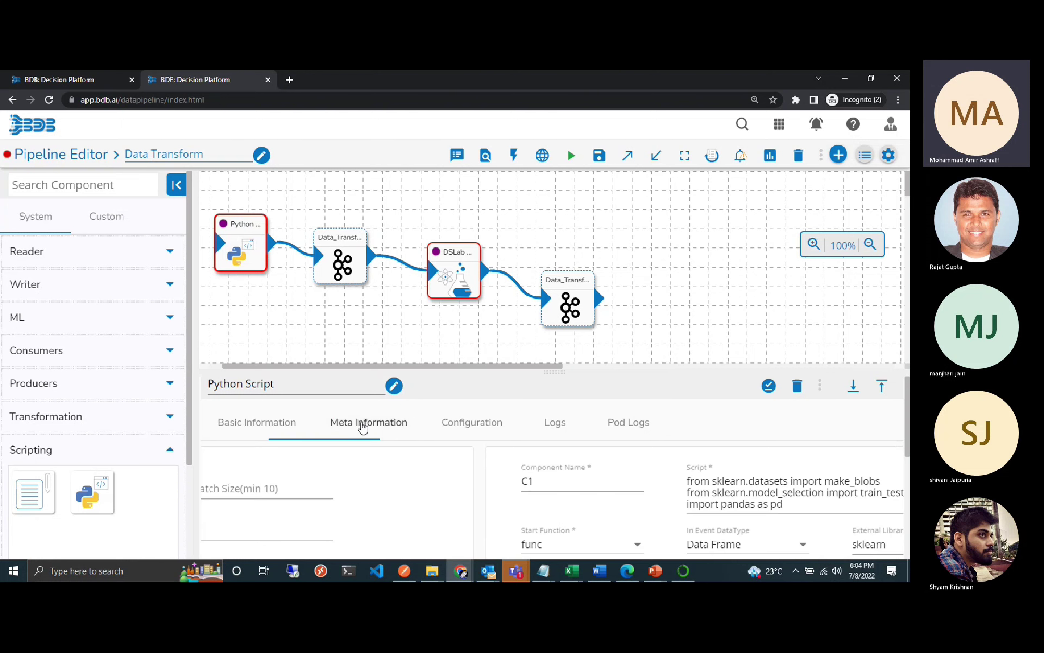
{"action": "left_click", "coordinate": [883, 387]}
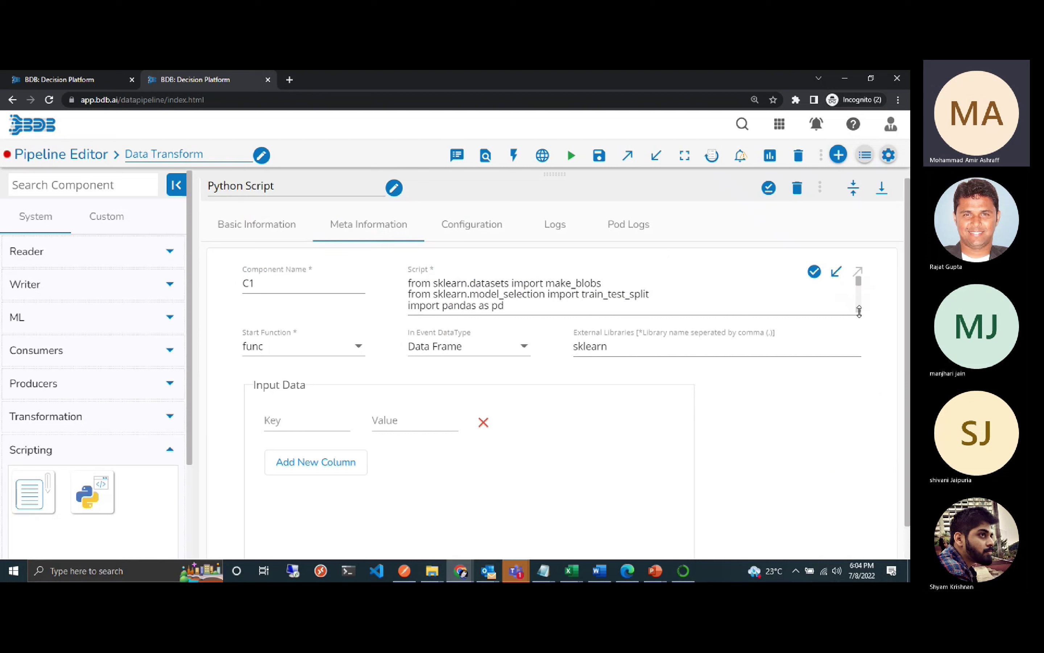
{"action": "left_click_drag", "start_coordinate": [859, 311], "coordinate": [861, 426]}
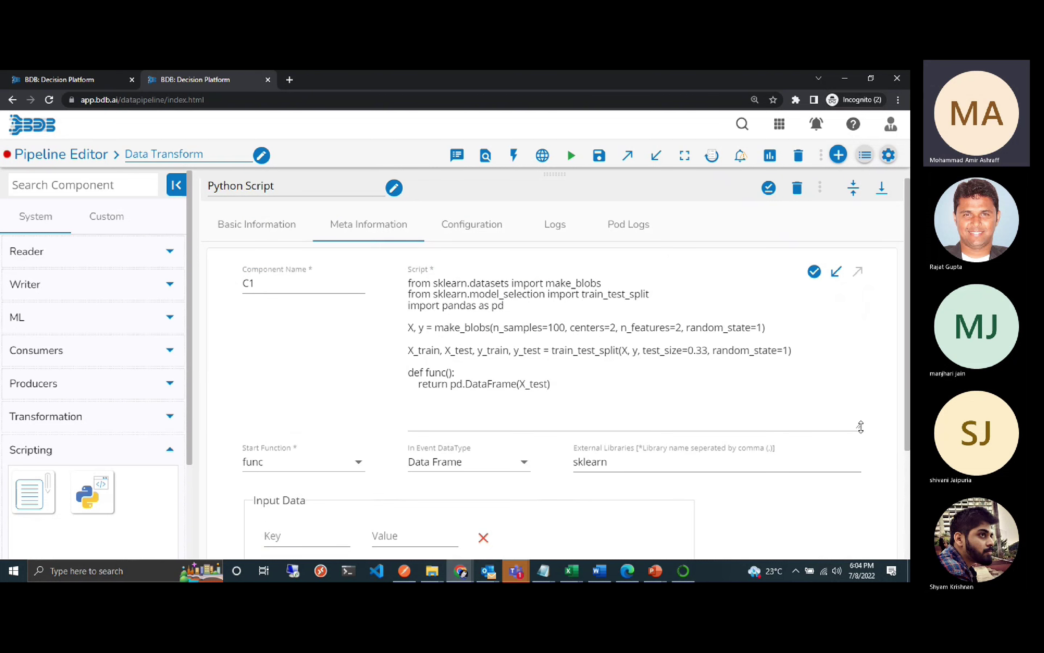
{"action": "left_click", "coordinate": [702, 310]}
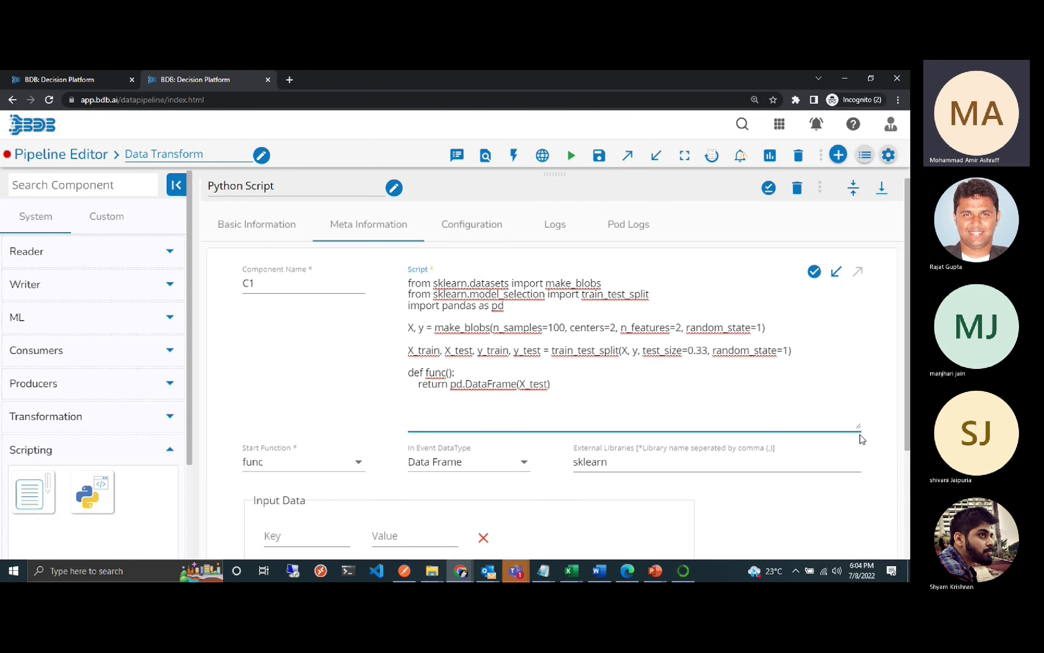
{"action": "left_click_drag", "start_coordinate": [858, 425], "coordinate": [854, 340]}
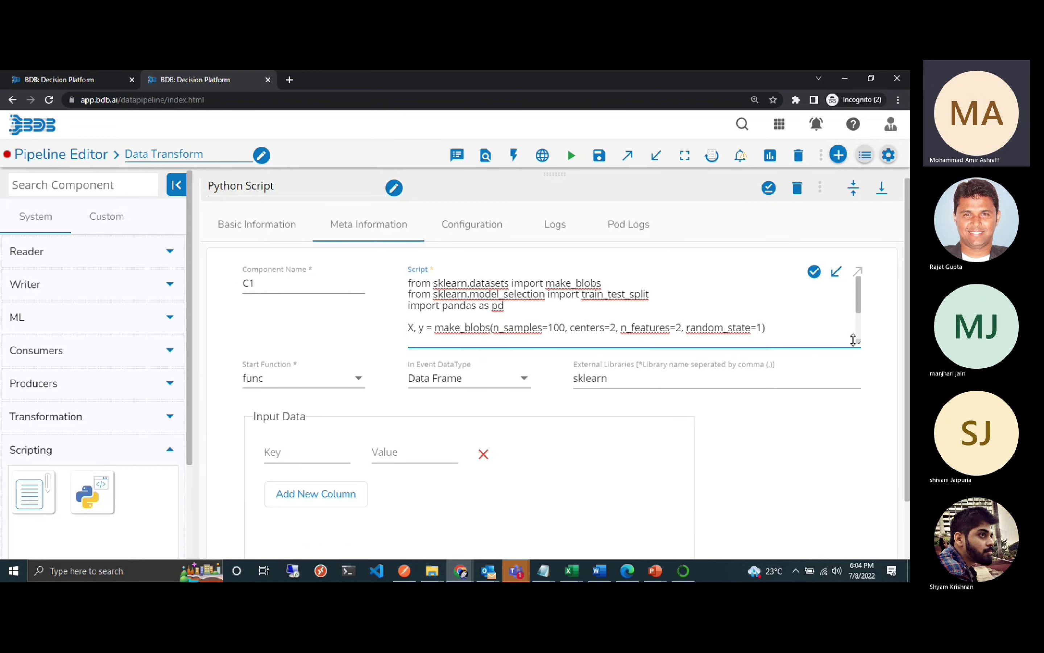
{"action": "left_click", "coordinate": [854, 190]}
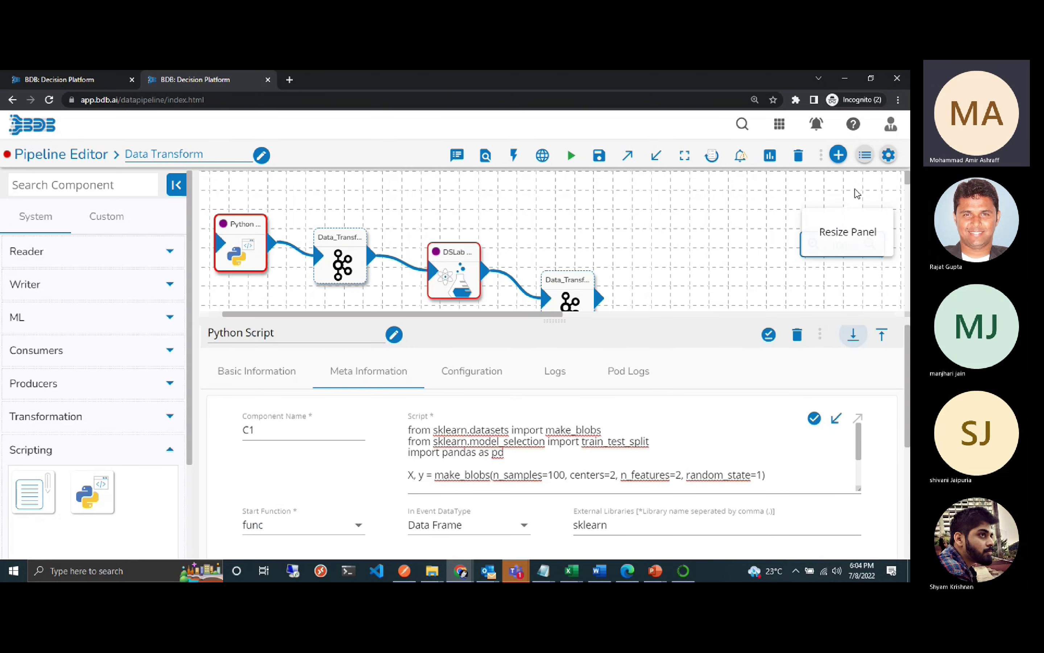
Examine the DSLab Runner component's meta information and its available execution types.
{"action": "left_click", "coordinate": [349, 268]}
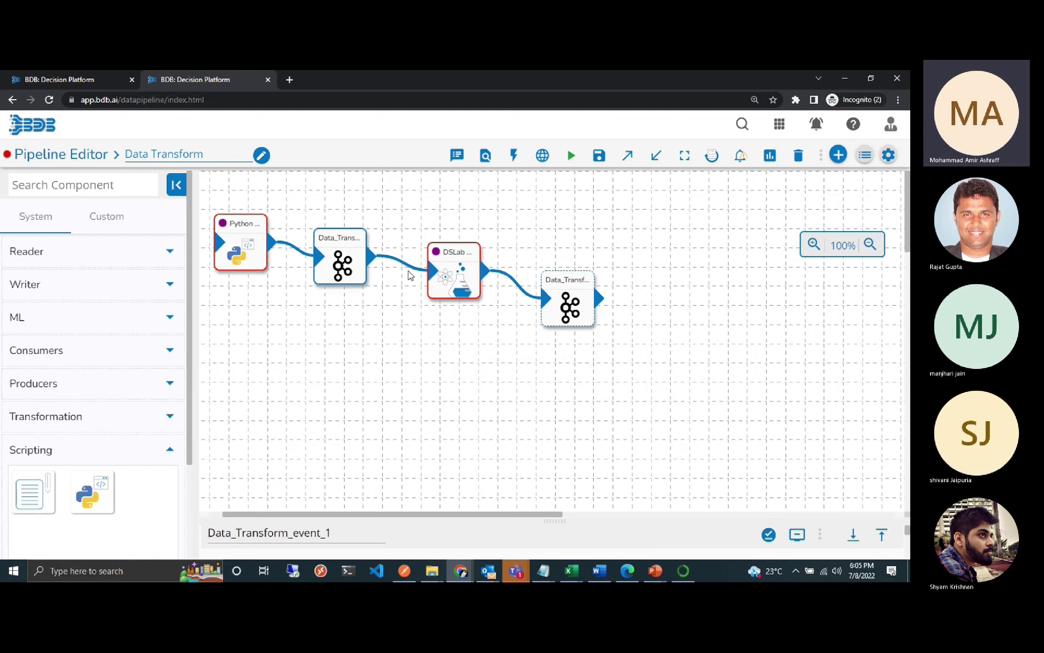
{"action": "left_click", "coordinate": [446, 276]}
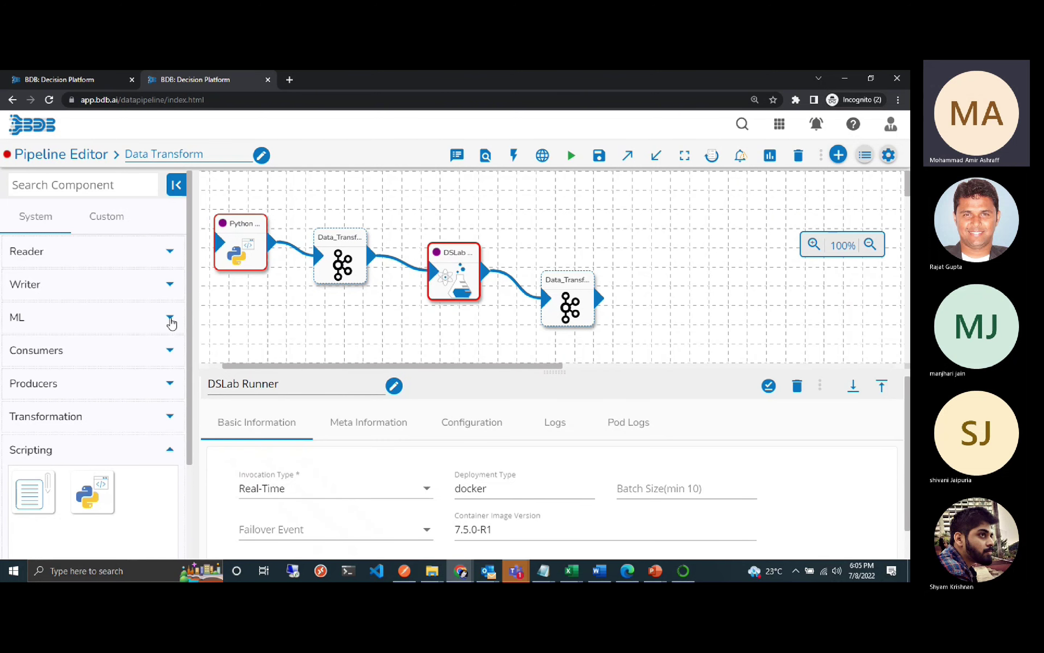
{"action": "left_click", "coordinate": [171, 320]}
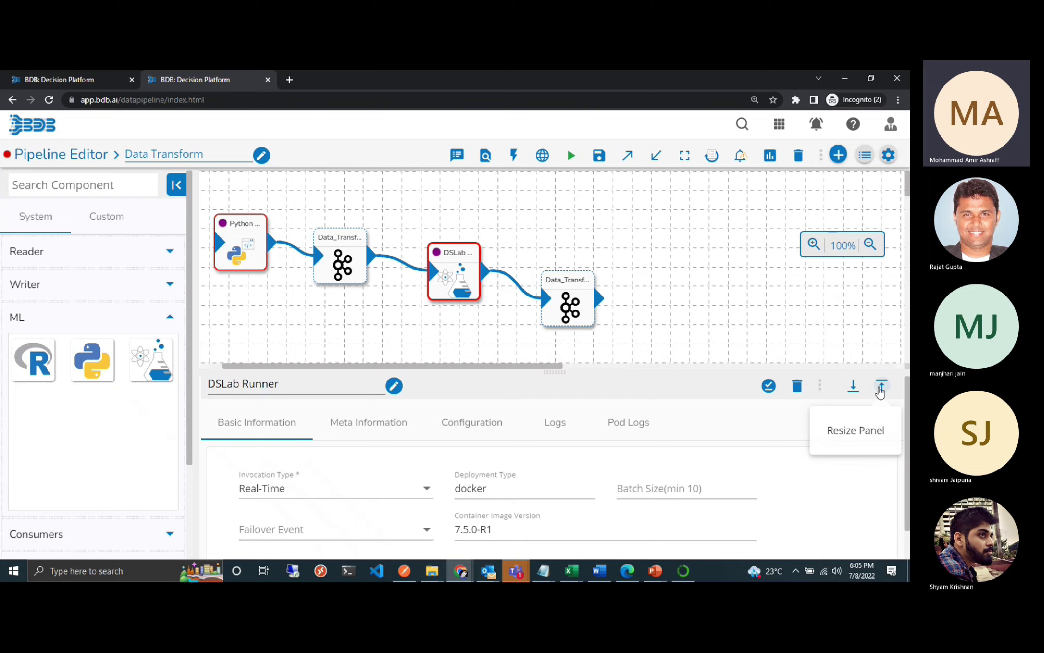
{"action": "left_click", "coordinate": [882, 387]}
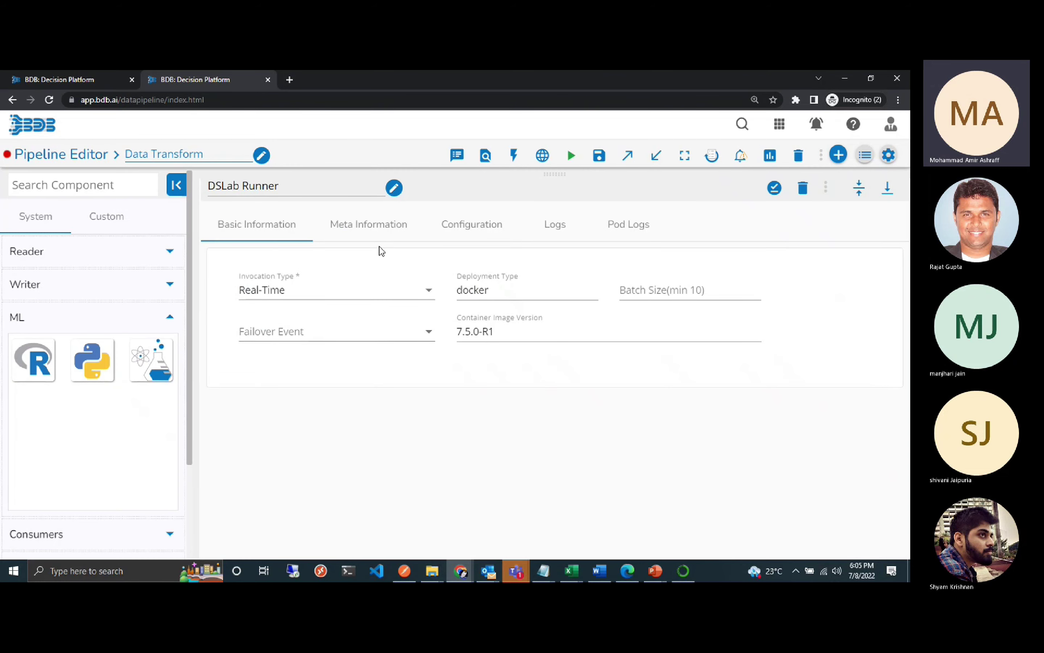
{"action": "left_click", "coordinate": [381, 234]}
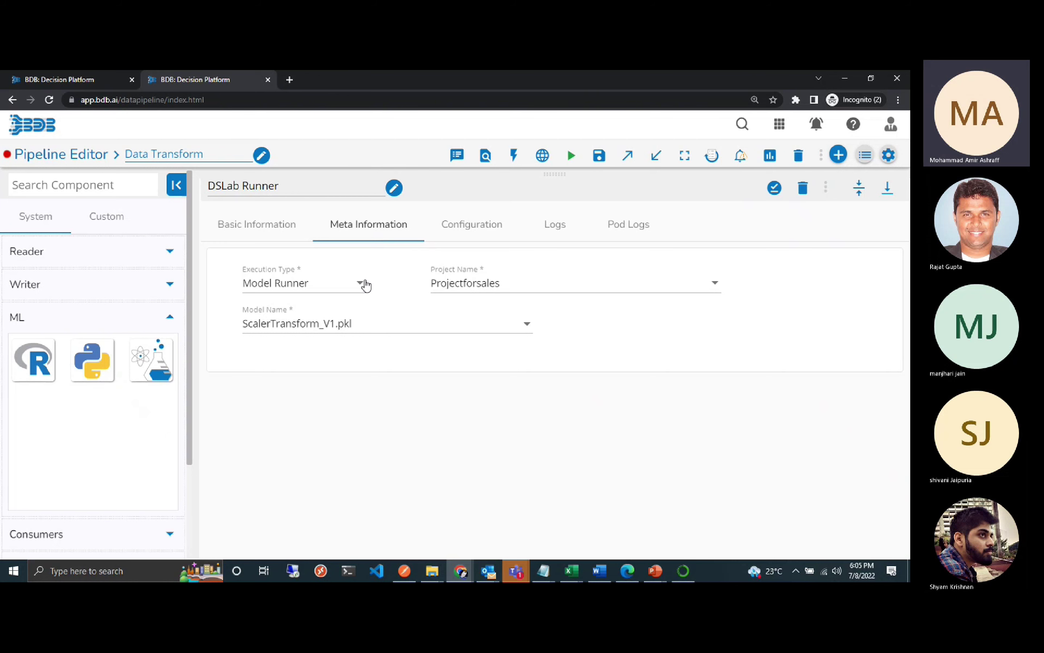
{"action": "left_click", "coordinate": [364, 284]}
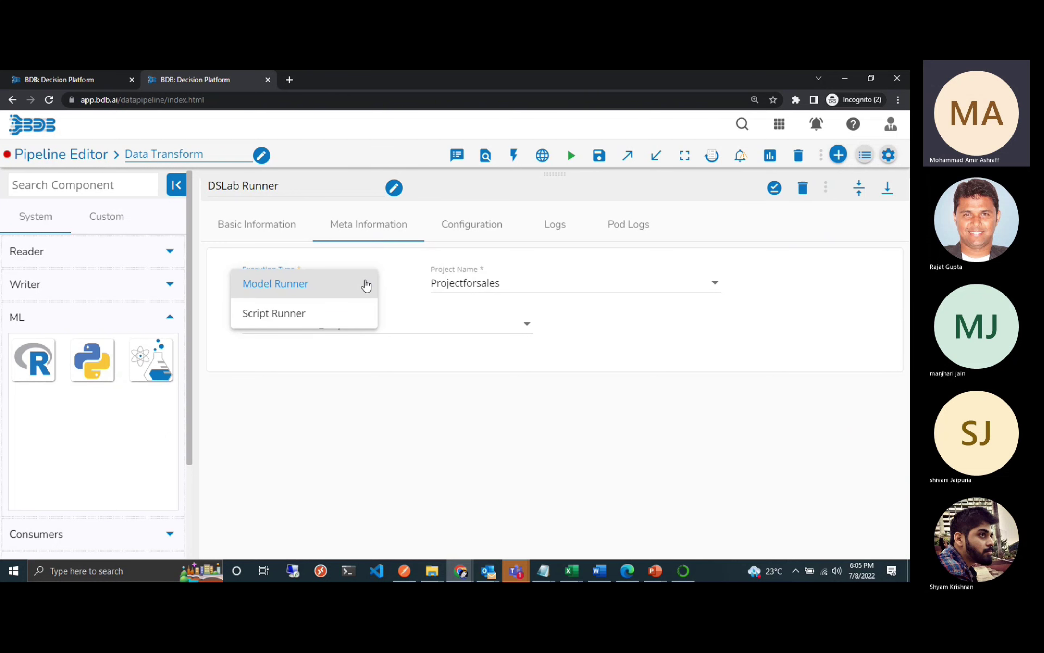
{"action": "left_click", "coordinate": [402, 271]}
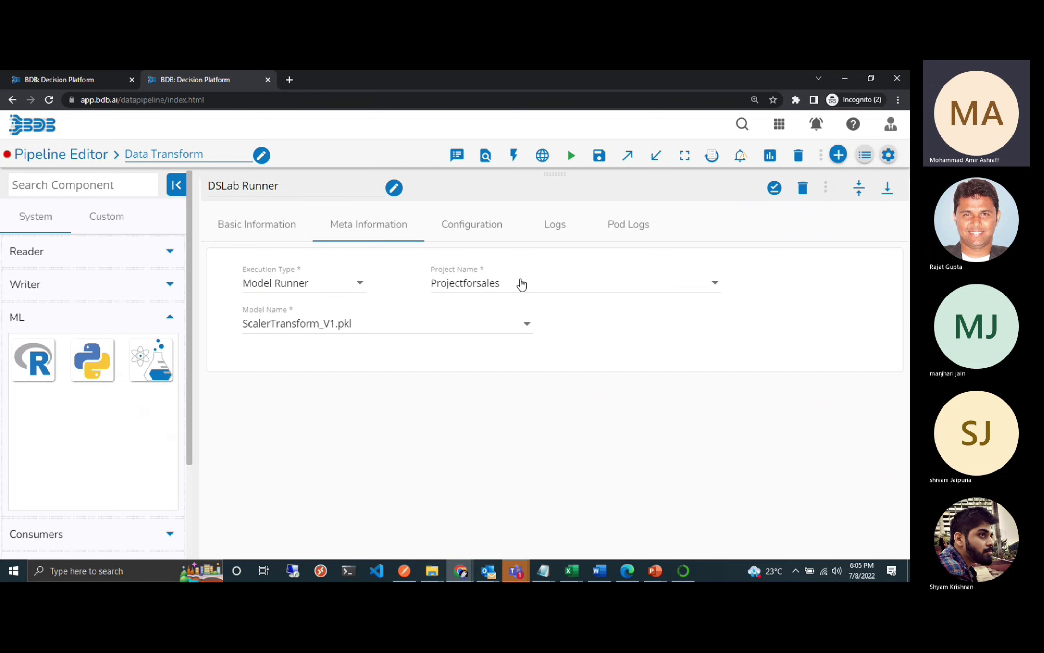
Check the DataTransformation notebook's project name against the DSLab Runner's project, returning to the pipeline.
{"action": "left_click", "coordinate": [98, 81]}
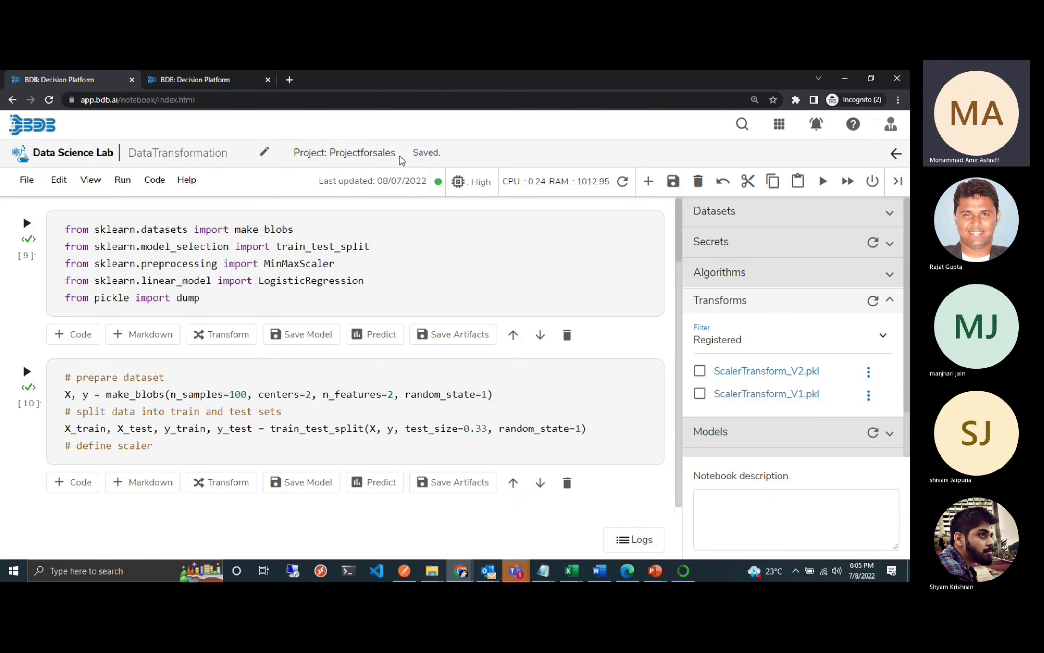
{"action": "left_click_drag", "start_coordinate": [398, 154], "coordinate": [329, 156]}
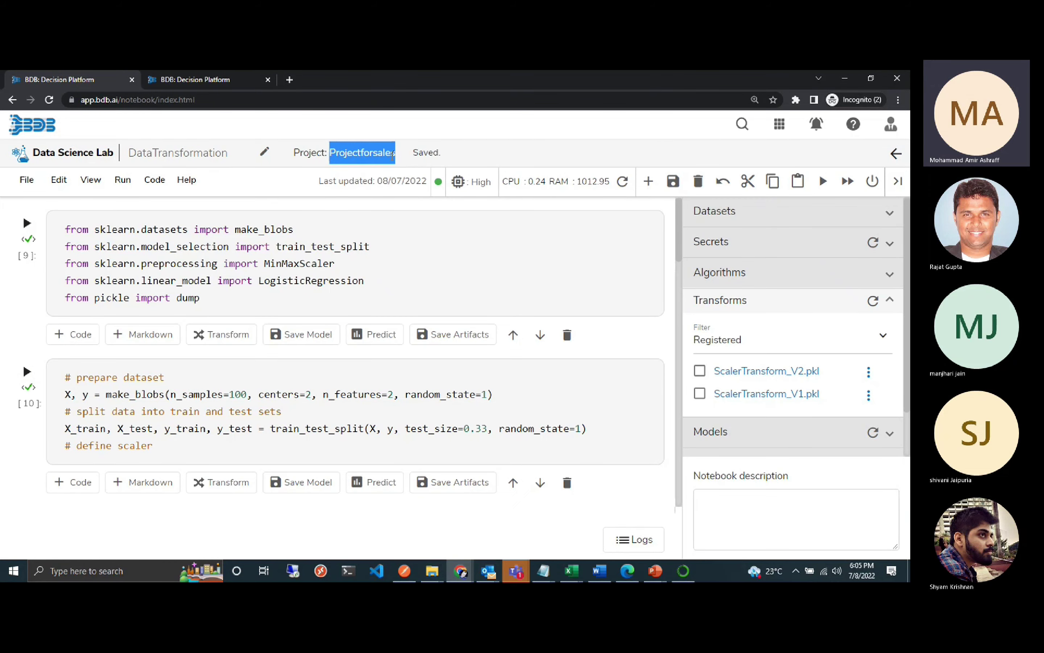
{"action": "left_click", "coordinate": [400, 162]}
{"action": "left_click", "coordinate": [194, 82]}
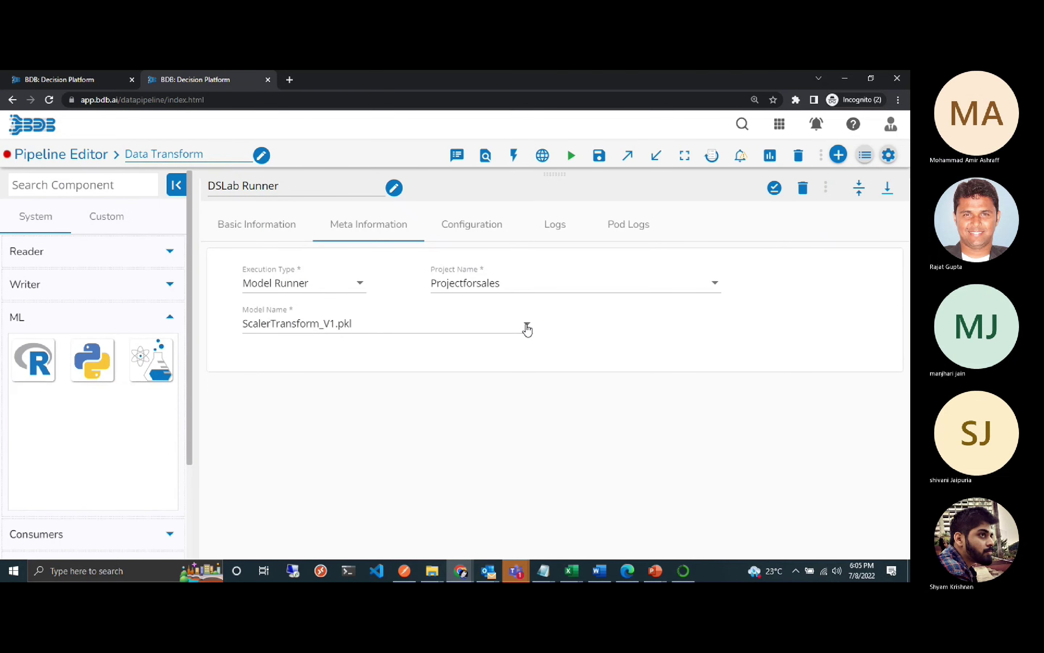
Set the DSLab Runner's model to ScalerTransform_V2.pkl, then save the component and the pipeline.
{"action": "left_click", "coordinate": [527, 327]}
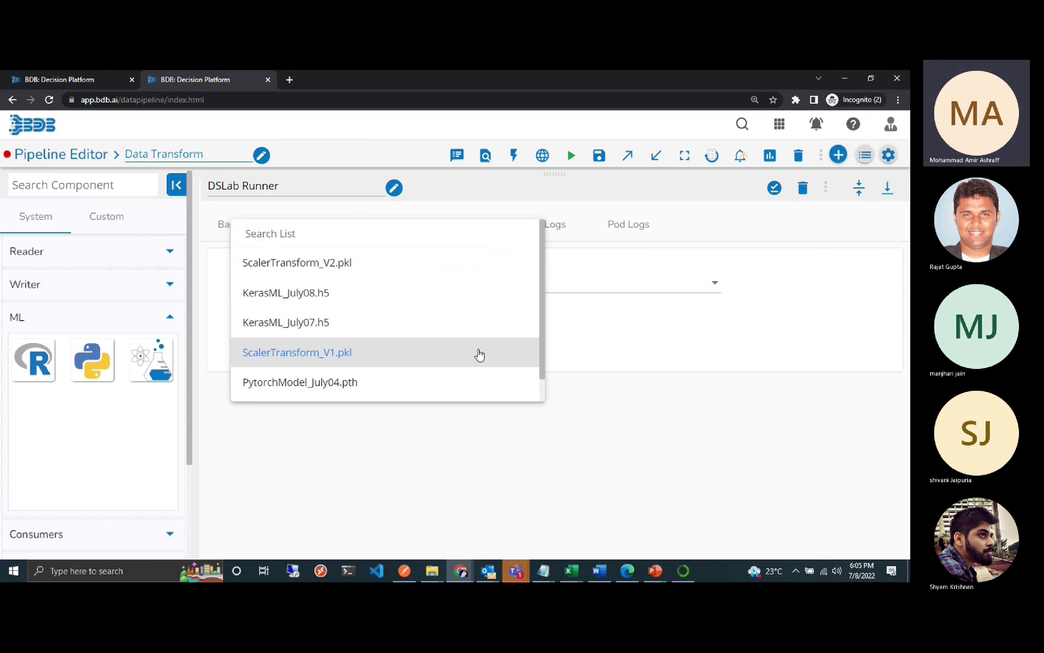
{"action": "left_click", "coordinate": [385, 272]}
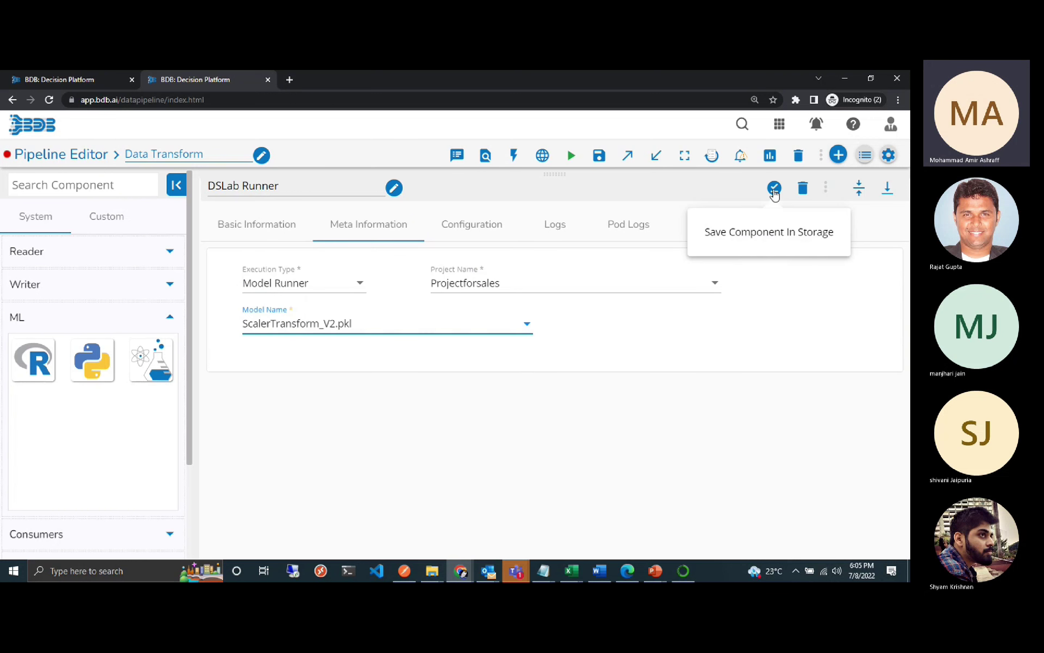
{"action": "left_click", "coordinate": [775, 189]}
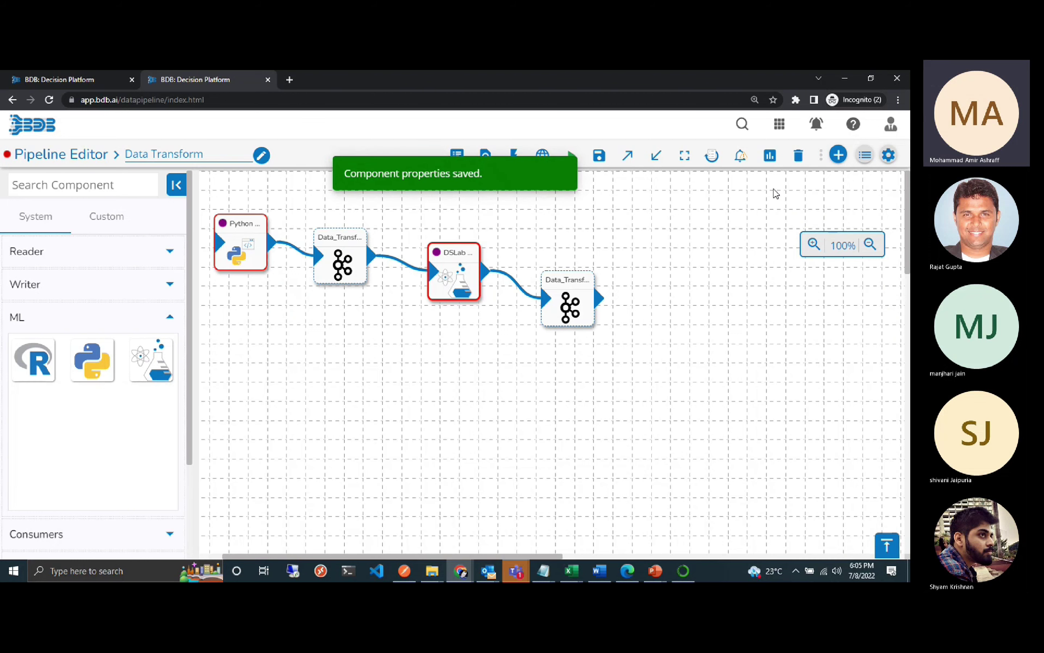
{"action": "left_click", "coordinate": [599, 157]}
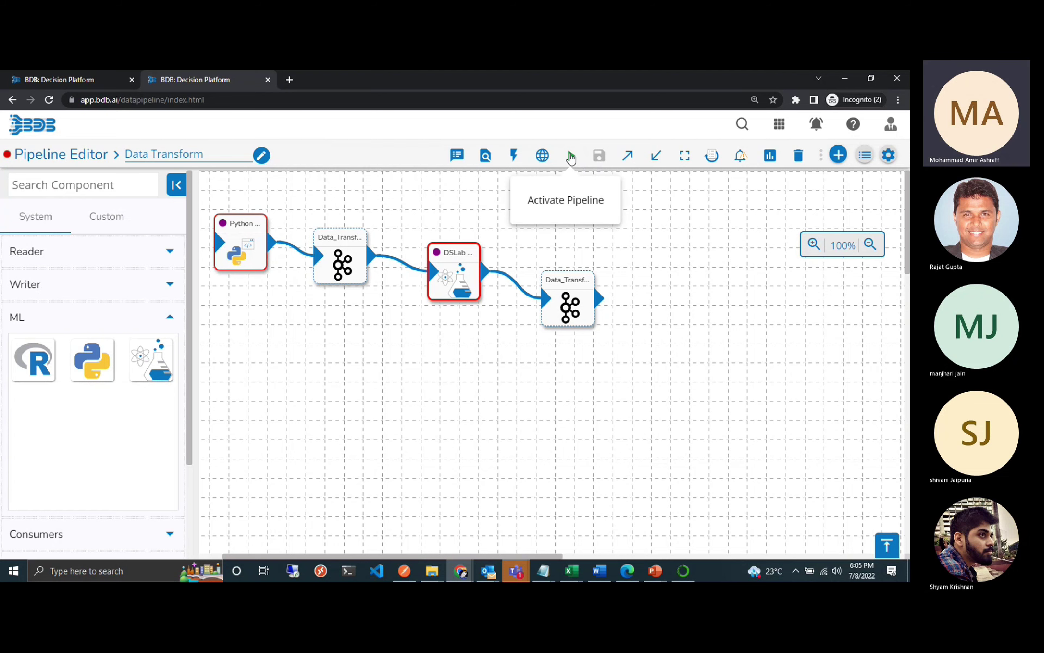
Activate the Data Transform pipeline and refresh its logs.
{"action": "left_click", "coordinate": [574, 157]}
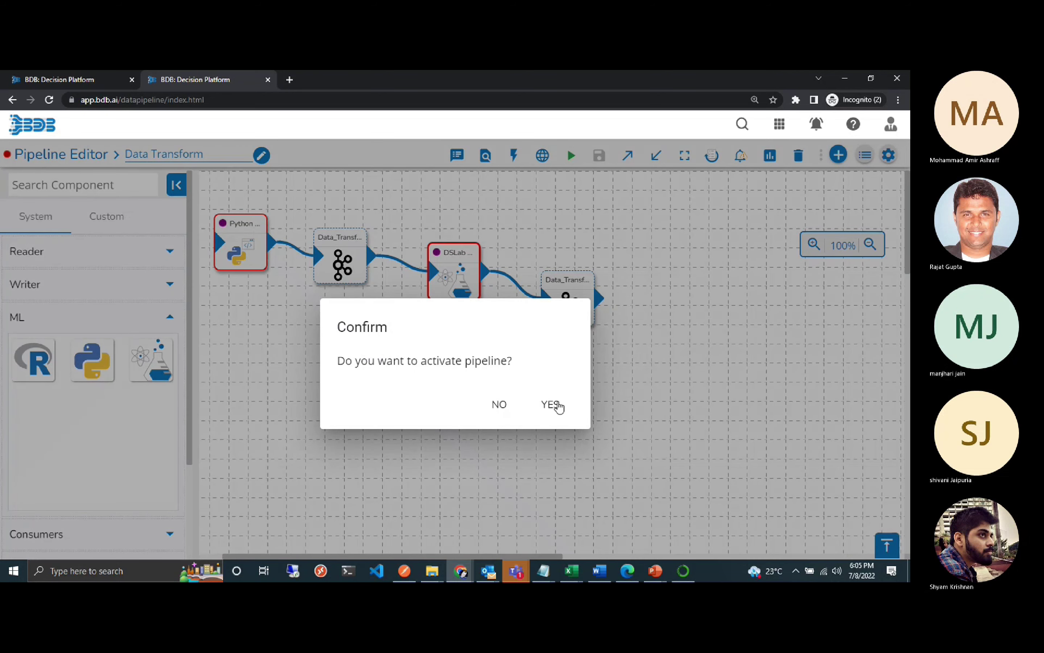
{"action": "left_click", "coordinate": [554, 404]}
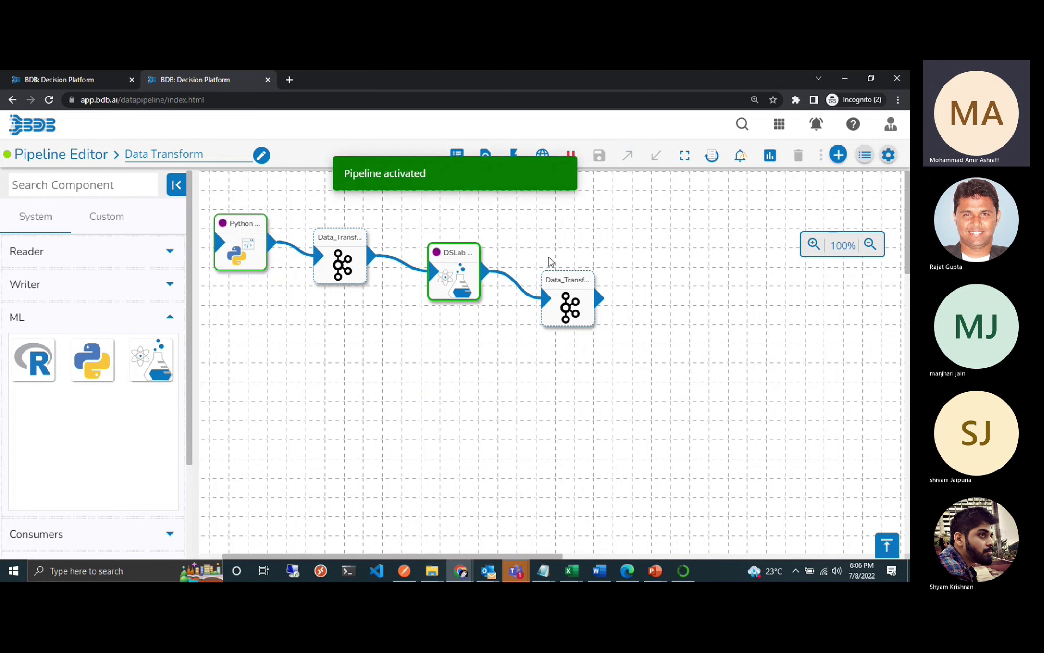
{"action": "left_click", "coordinate": [457, 154]}
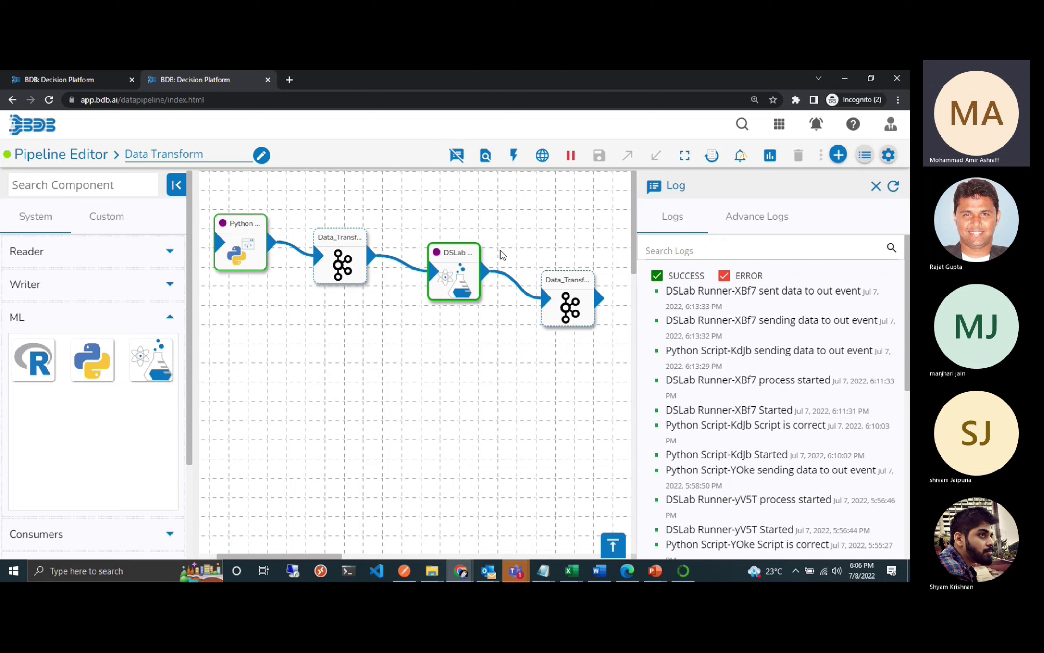
{"action": "left_click", "coordinate": [893, 186]}
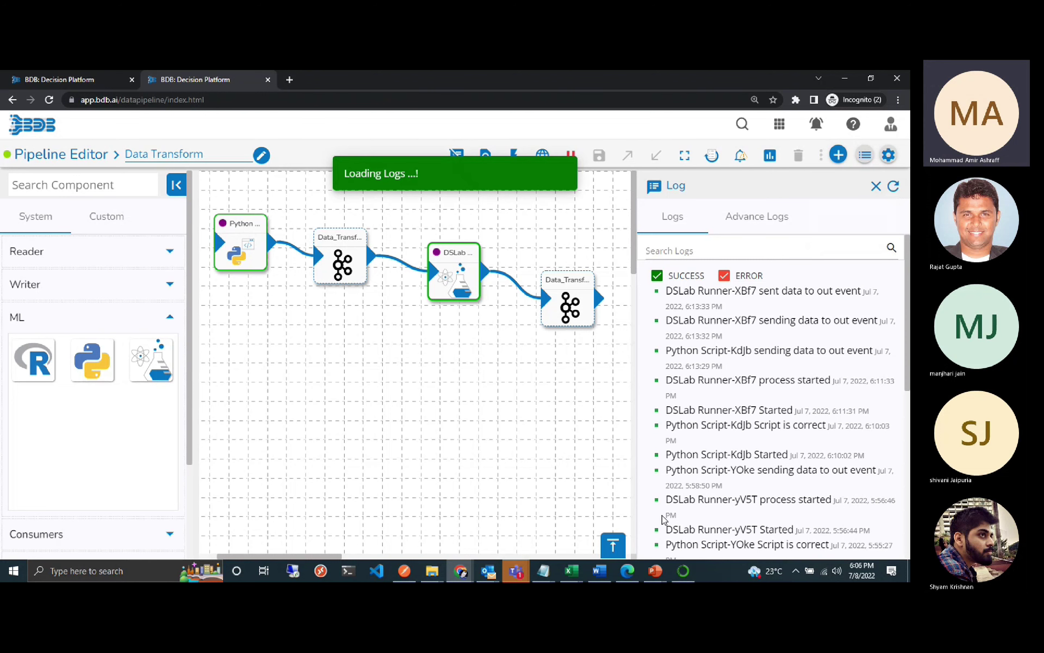
Switch to the PowerPoint slide show and go back to the Secret management slide.
{"action": "left_click", "coordinate": [654, 571]}
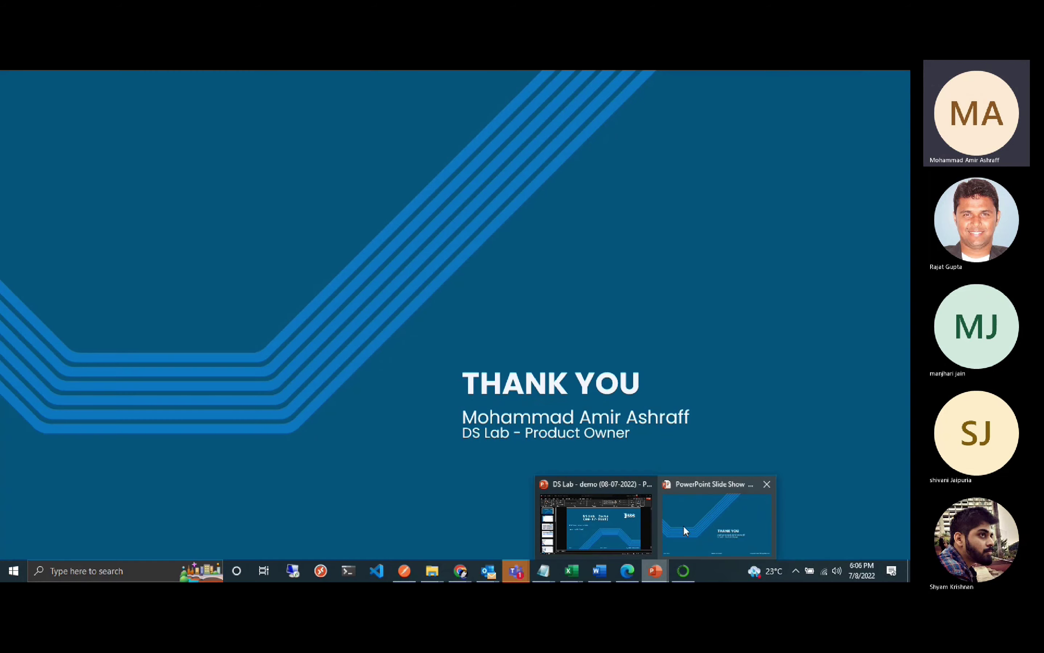
{"action": "left_click", "coordinate": [683, 526]}
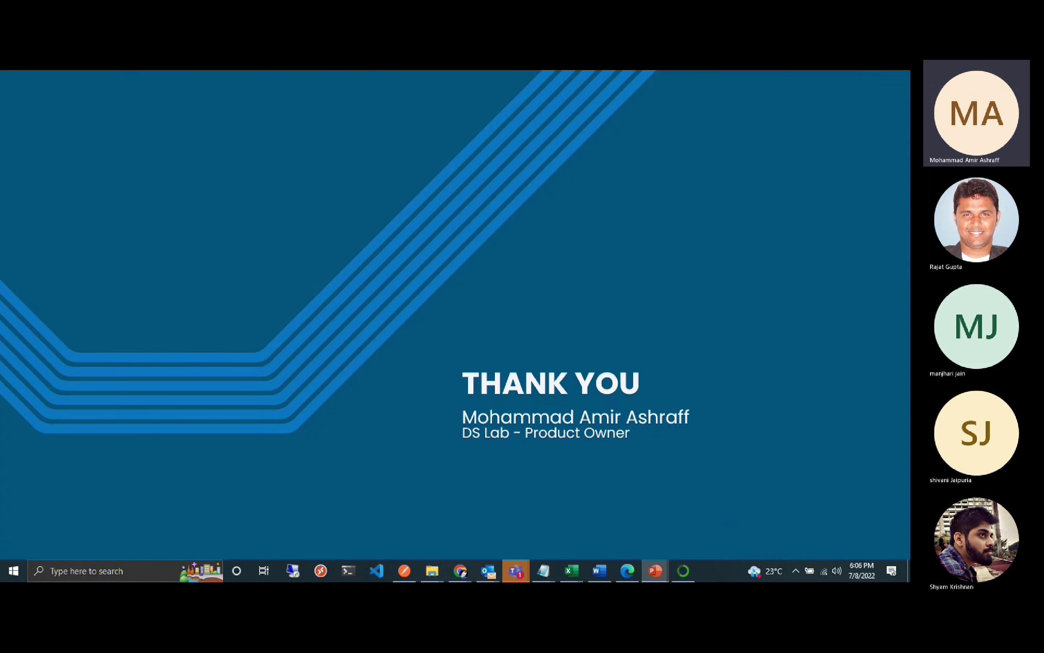
{"action": "key", "text": "Left"}
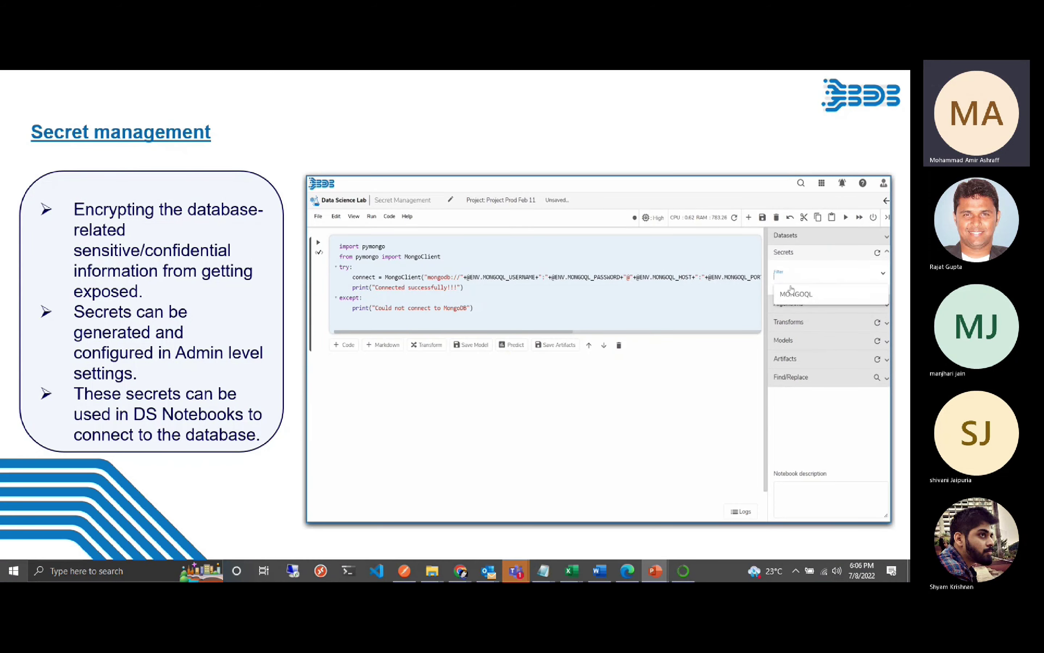